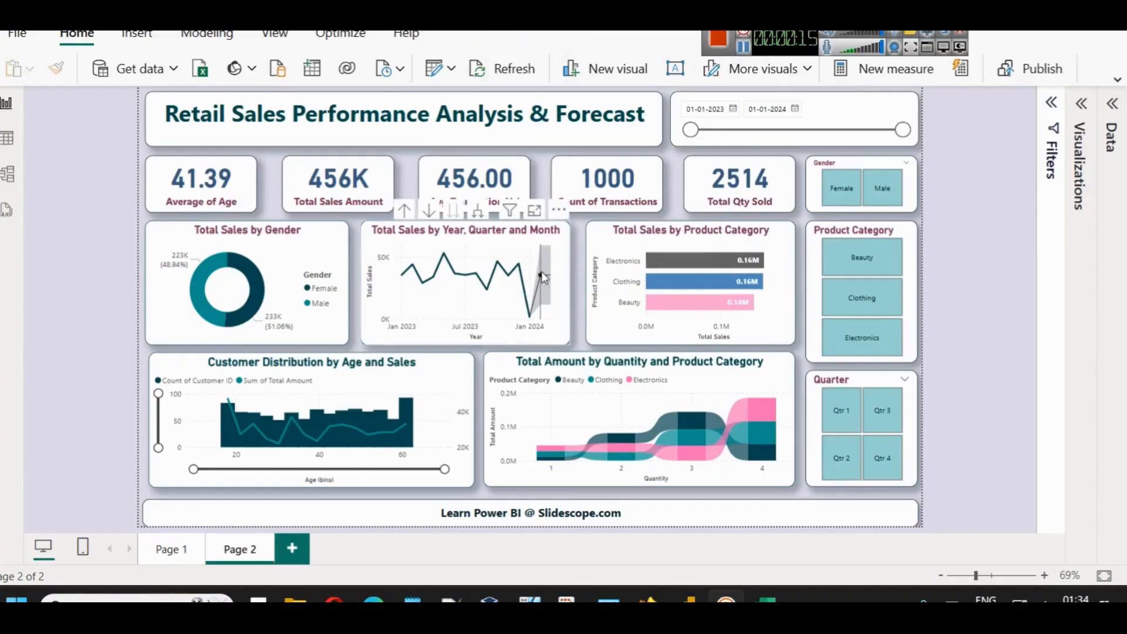
- Expand the total sales line chart down to day level and return it to month level
mouse_move(548, 277)
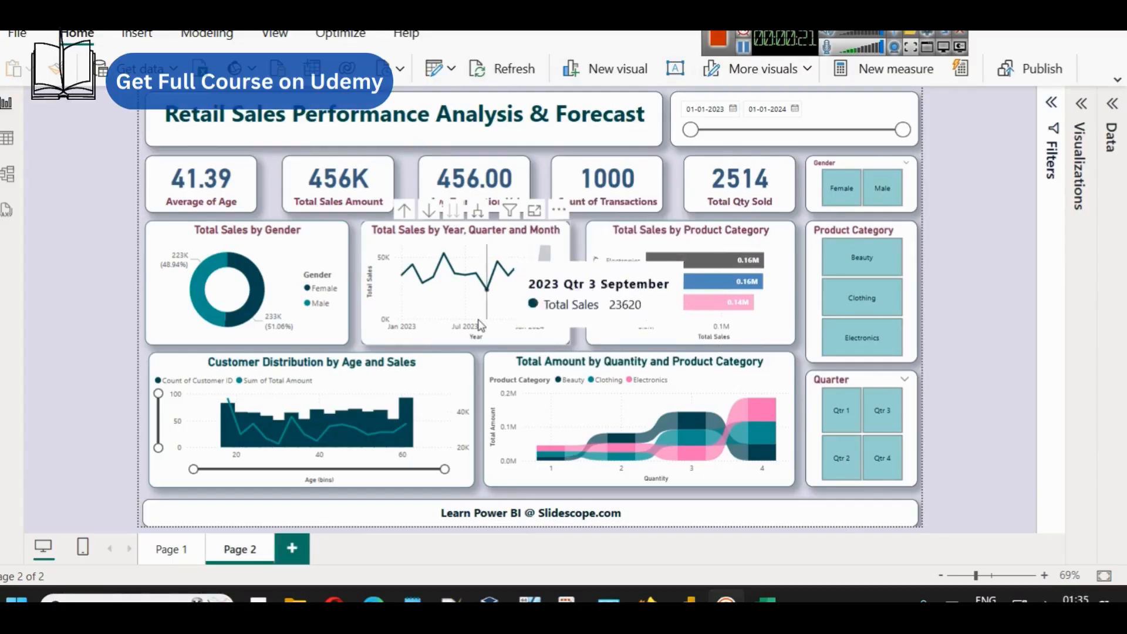
click(478, 210)
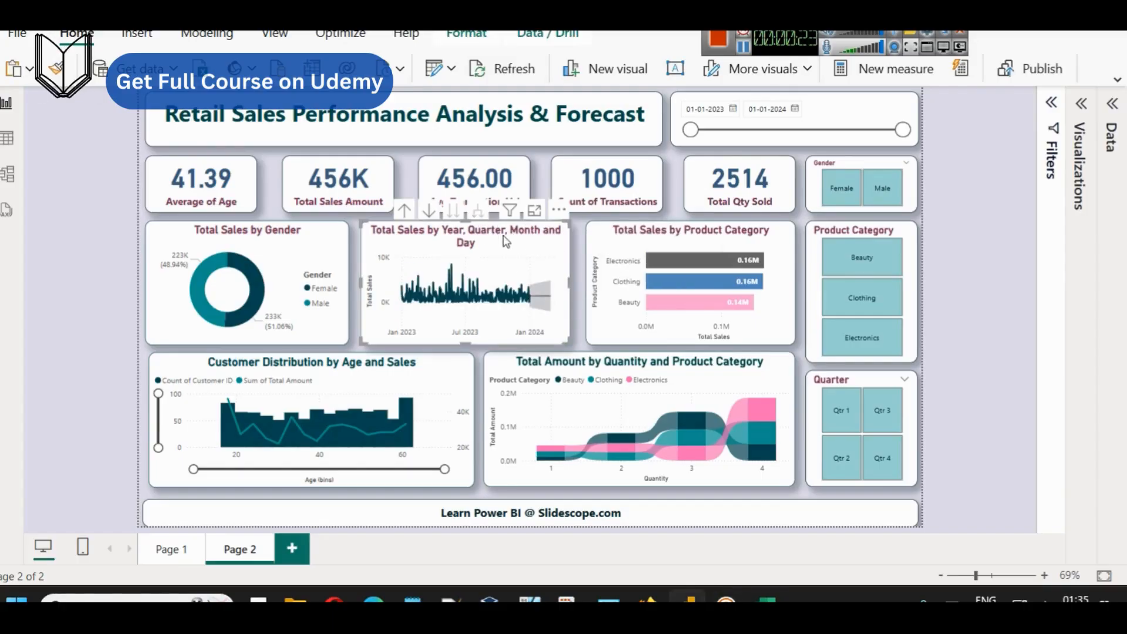
click(402, 211)
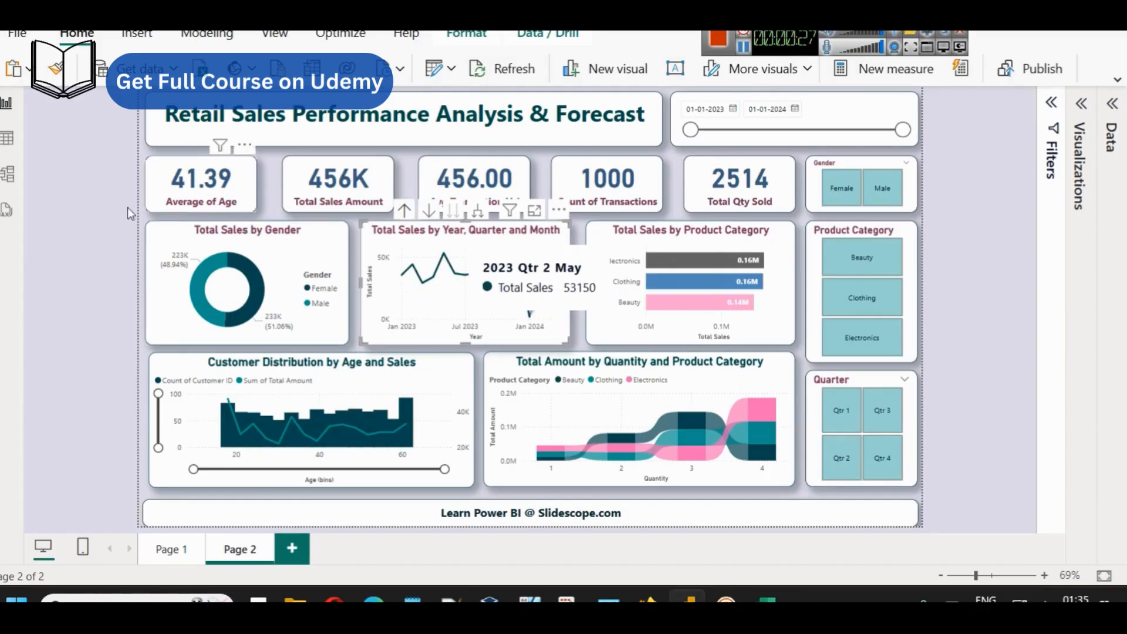
click(122, 225)
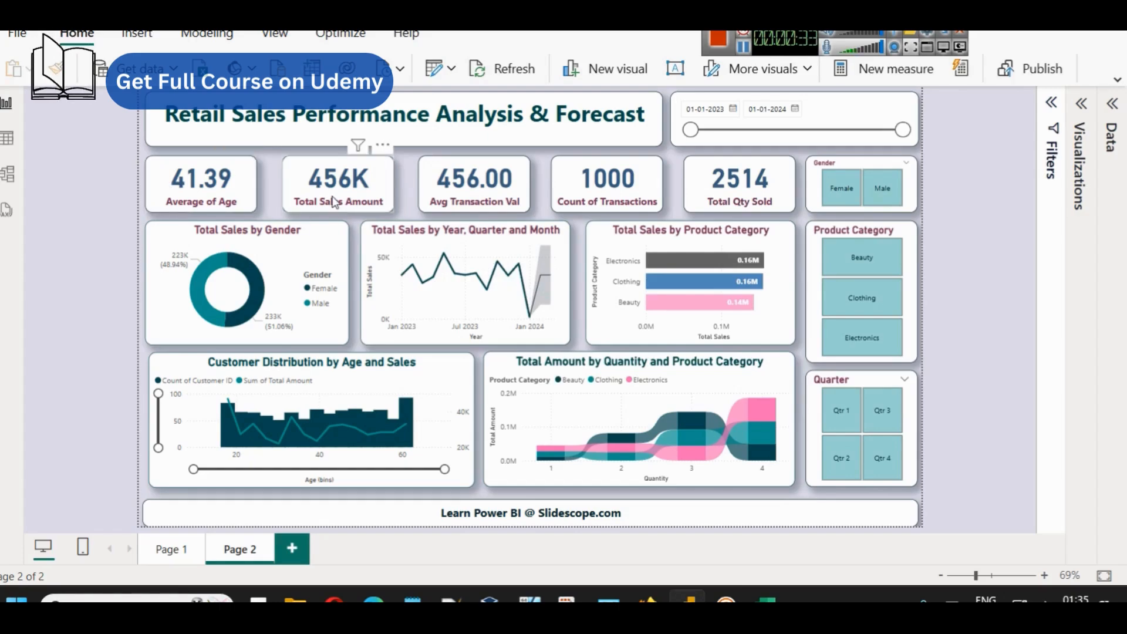
- Filter the dashboard by Male and by Female in the Gender slicer, clearing each selection
click(883, 199)
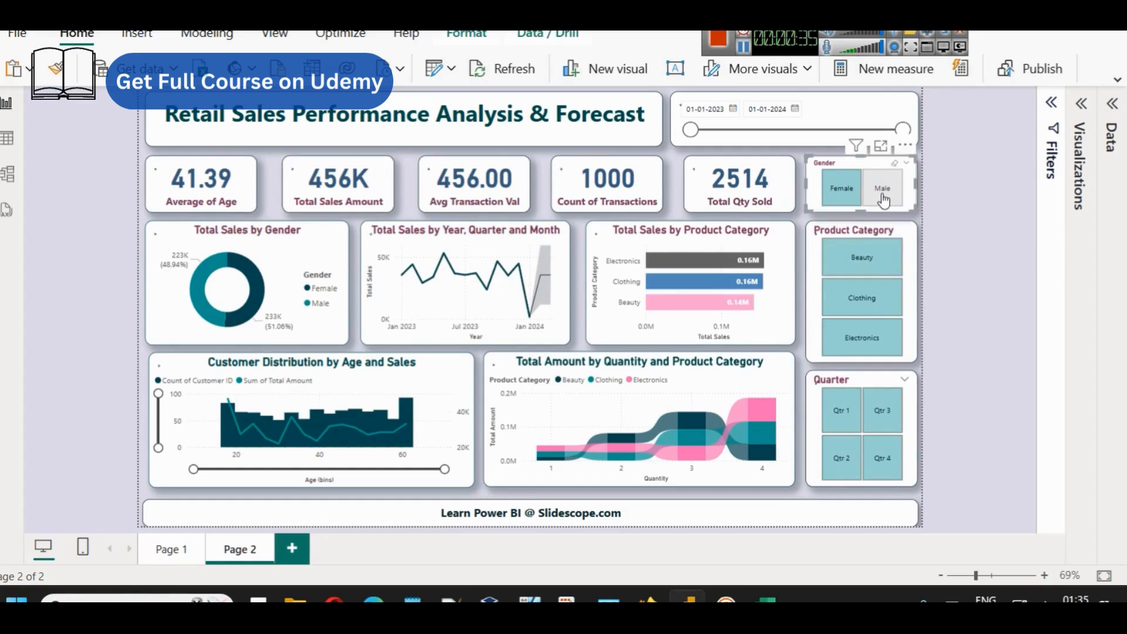
click(883, 198)
click(854, 192)
click(854, 192)
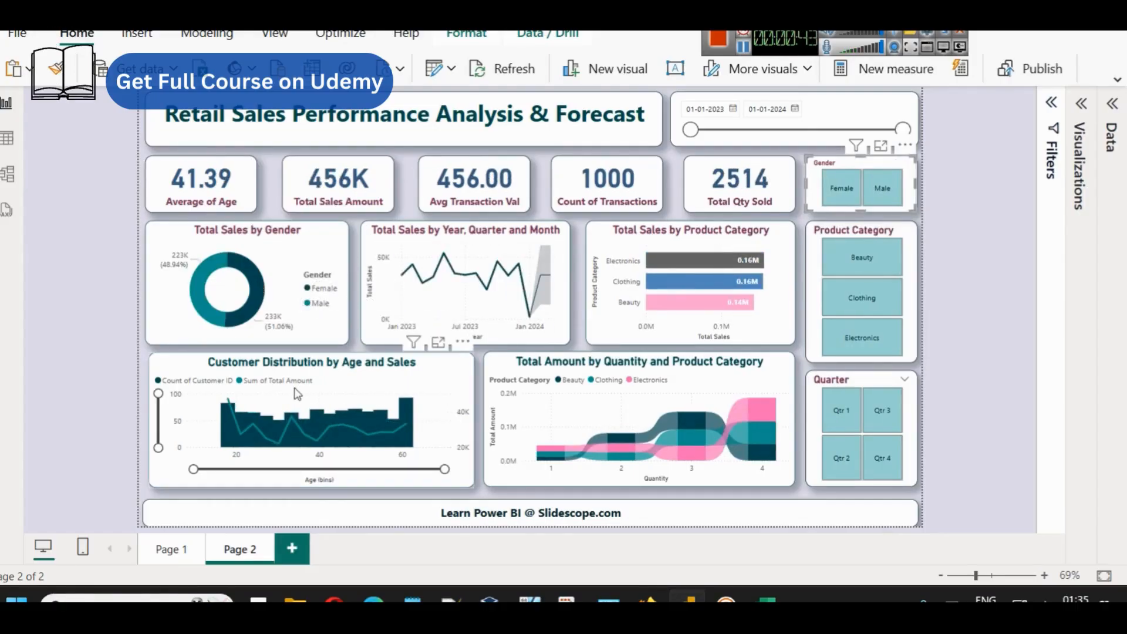
- Examine the customer distribution by age chart in focus mode and the data points of the quantity and product category ribbon chart
click(438, 342)
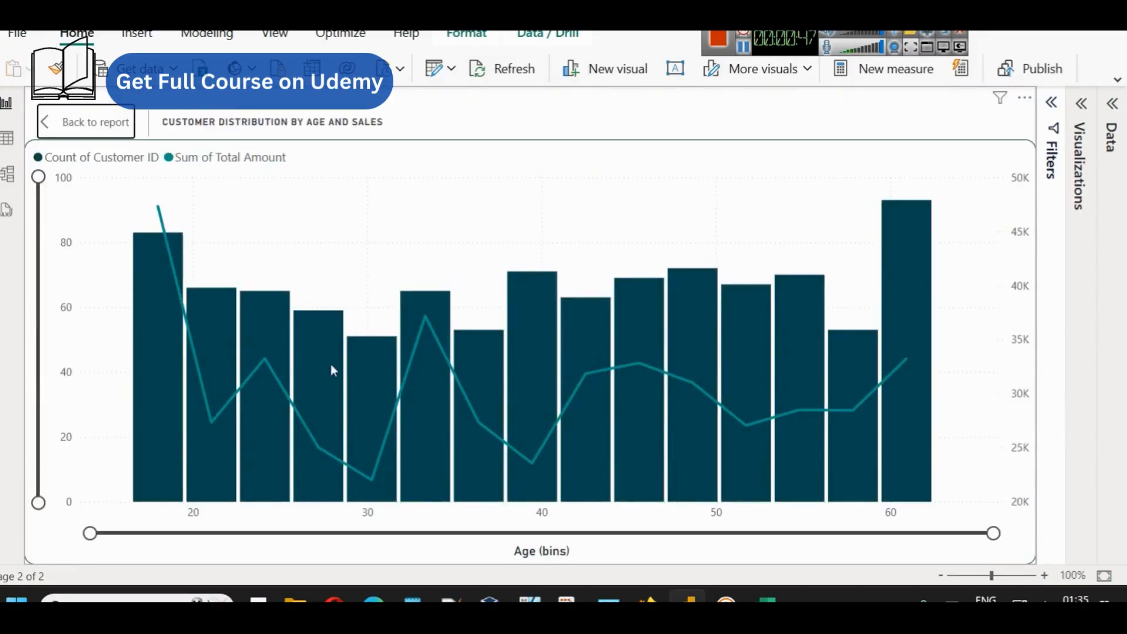
click(83, 122)
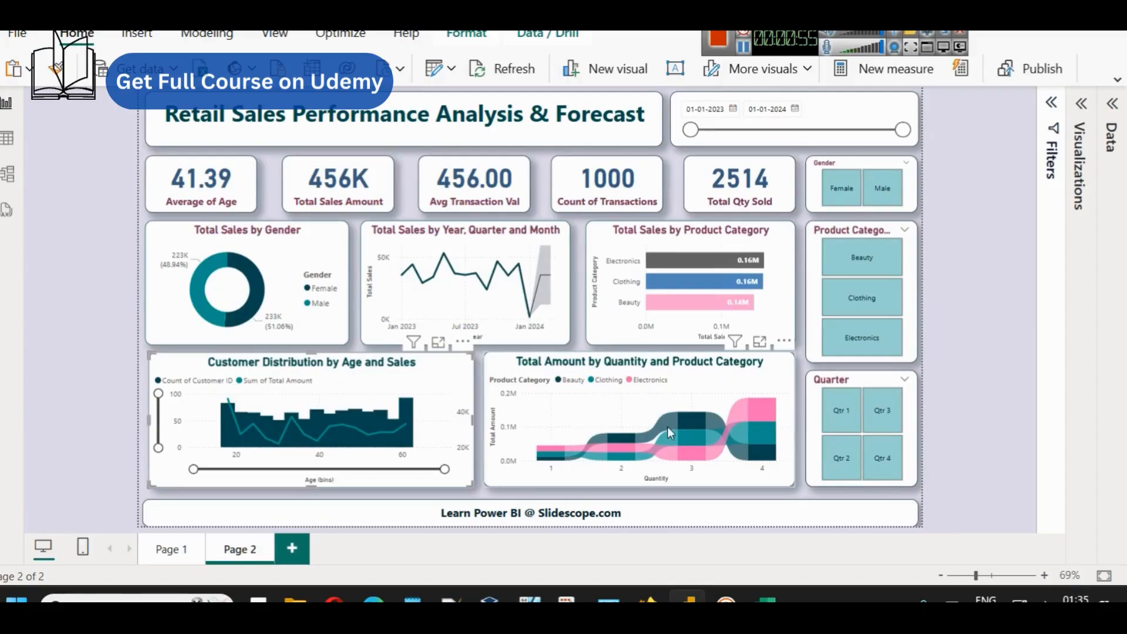
mouse_move(678, 443)
mouse_move(741, 420)
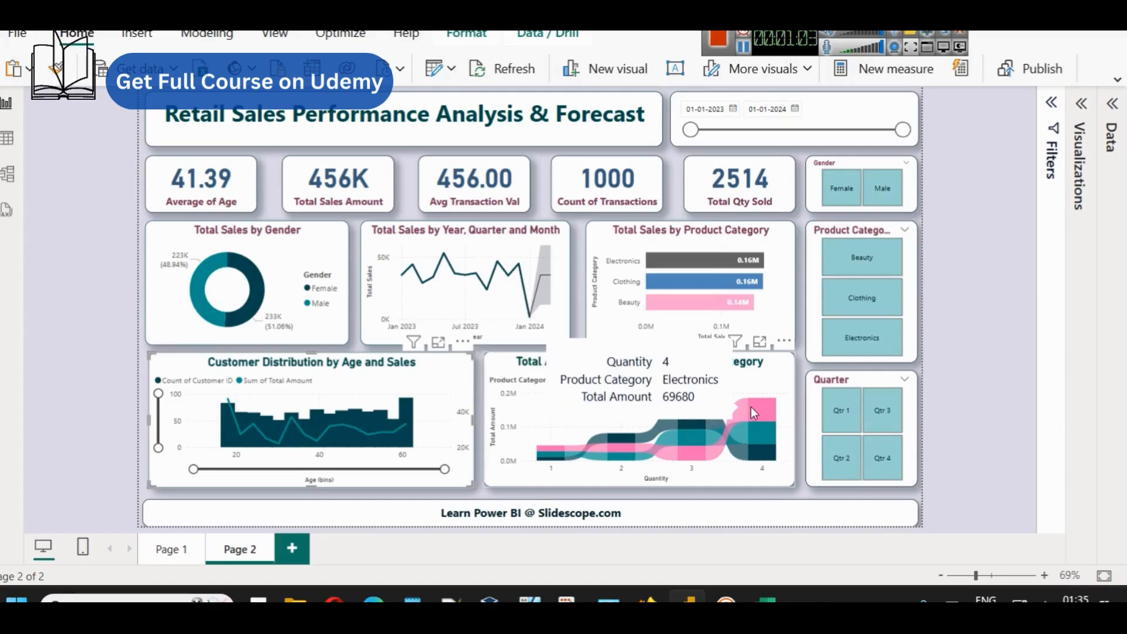
mouse_move(547, 446)
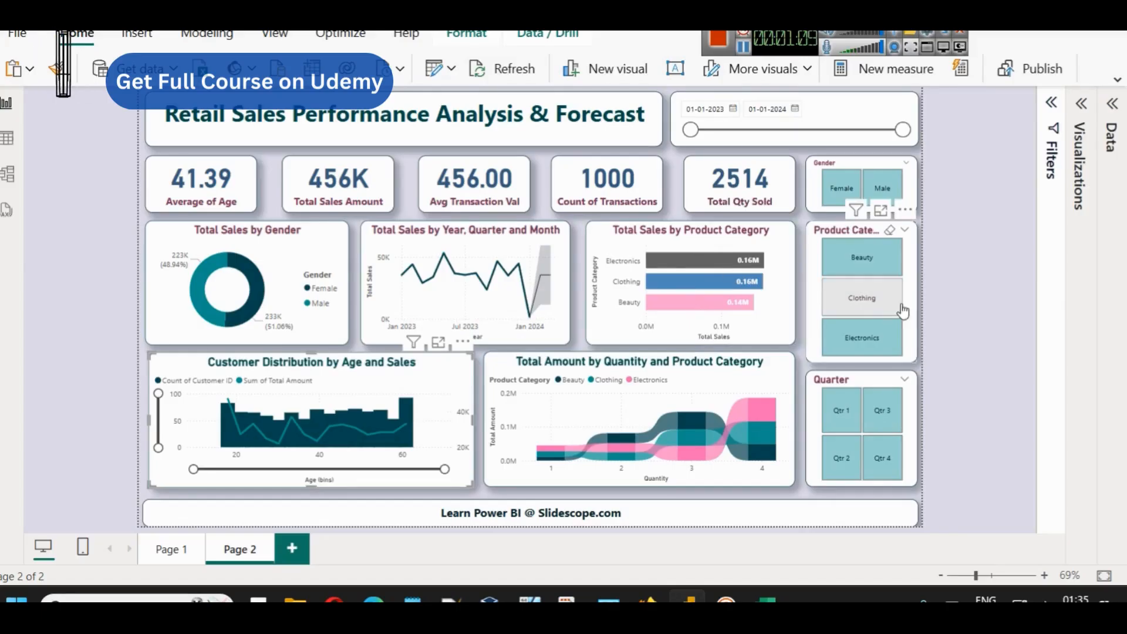
- Filter the dashboard by Clothing and by Electronics in the Product Category slicer, clearing each selection
click(886, 296)
click(886, 297)
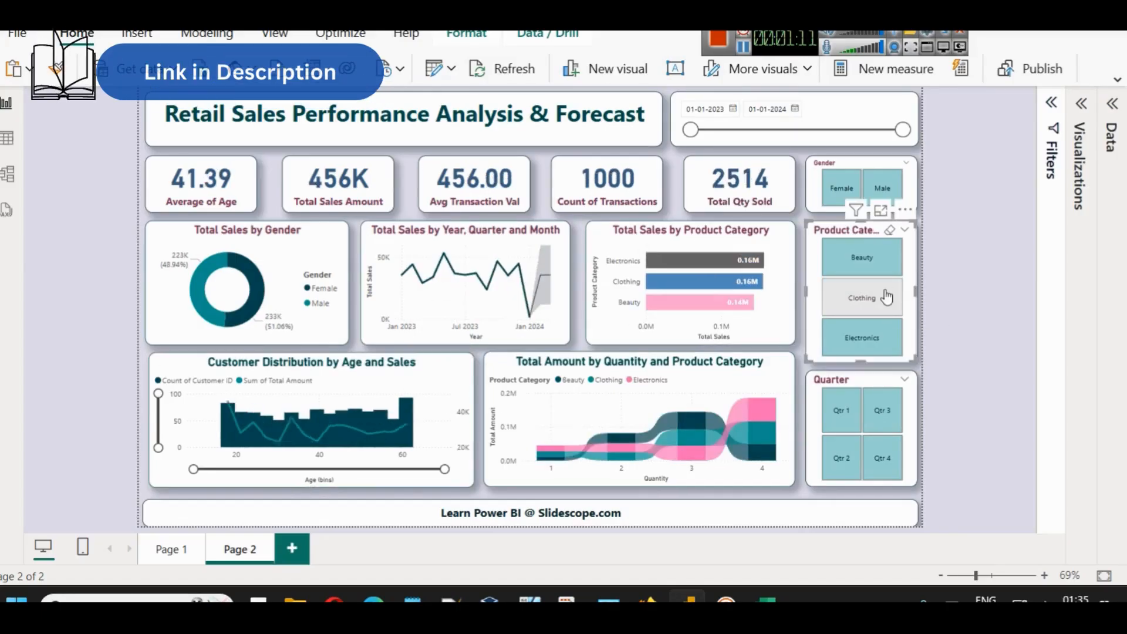
click(877, 345)
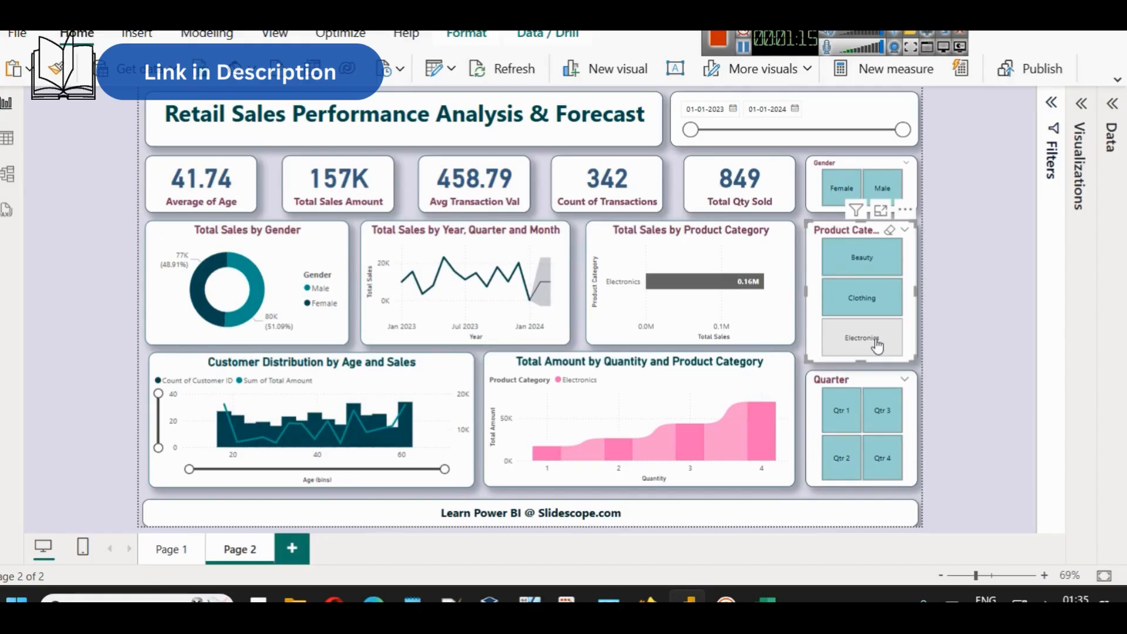
click(876, 345)
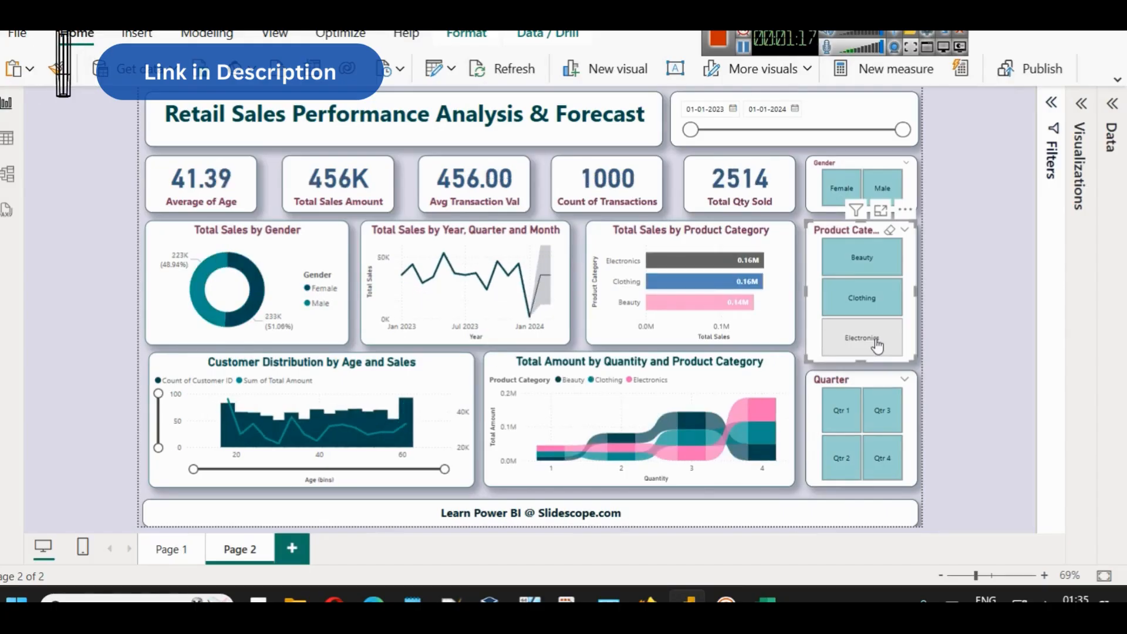
- Filter the dashboard to Qtr 3, examine the October forecast on the total sales line chart, and try the date range slider
click(883, 410)
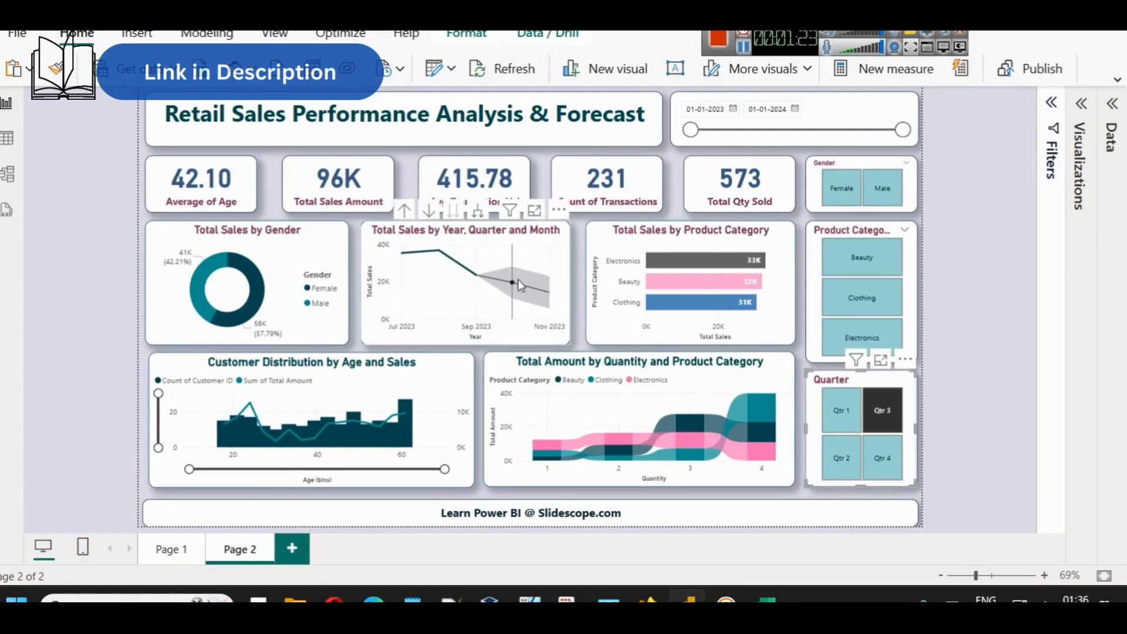
mouse_move(520, 280)
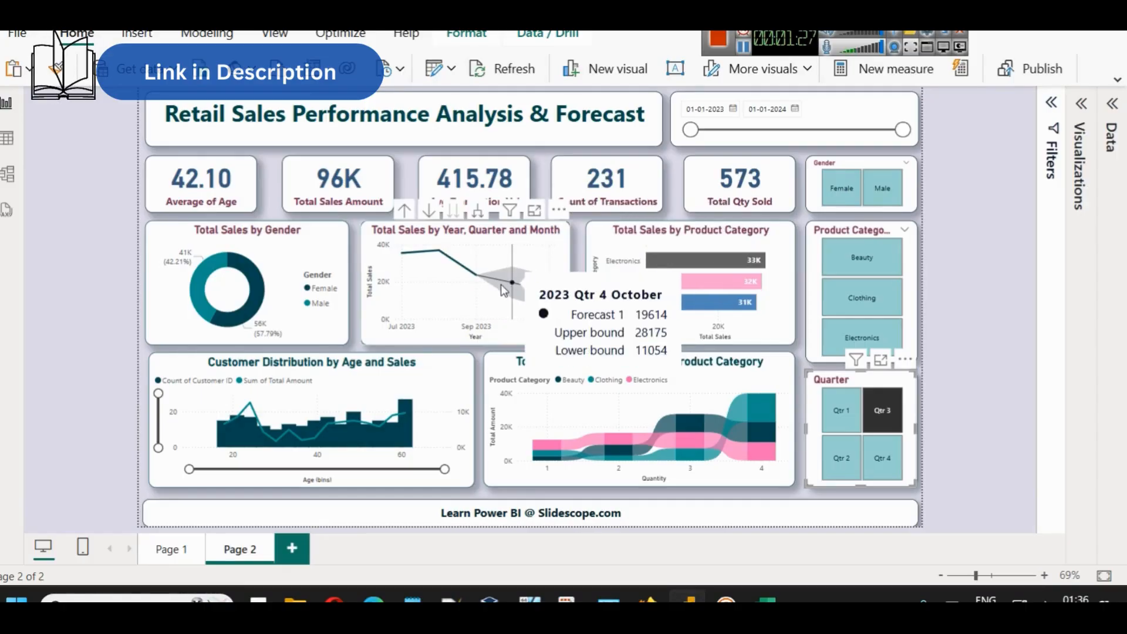
click(950, 177)
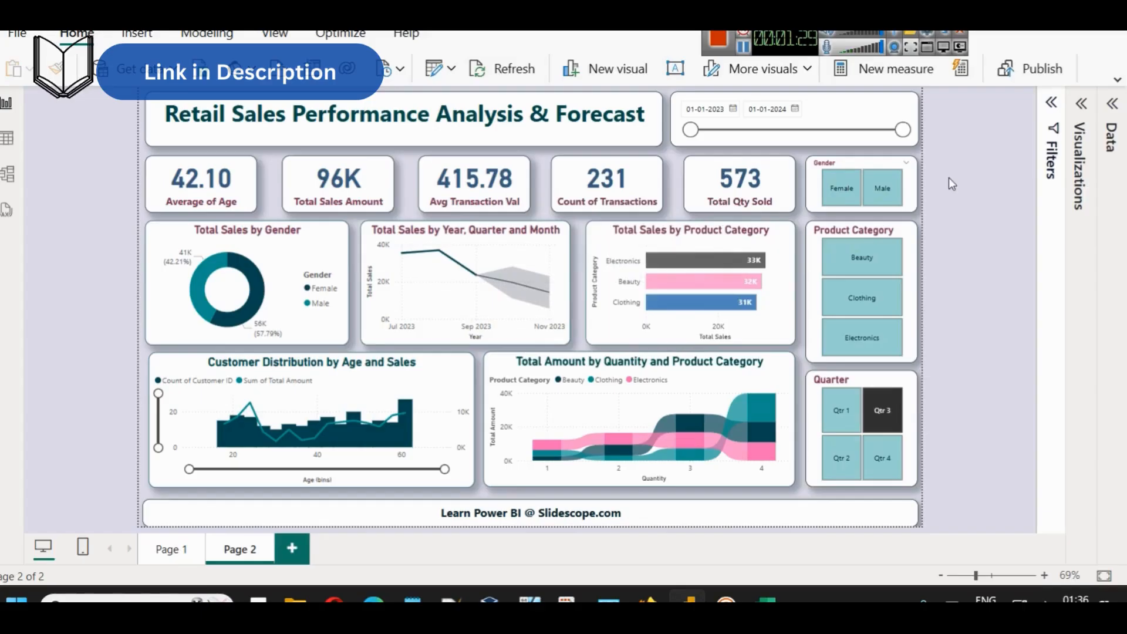
mouse_move(912, 135)
mouse_down()
mouse_move(785, 136)
mouse_move(900, 140)
mouse_up()
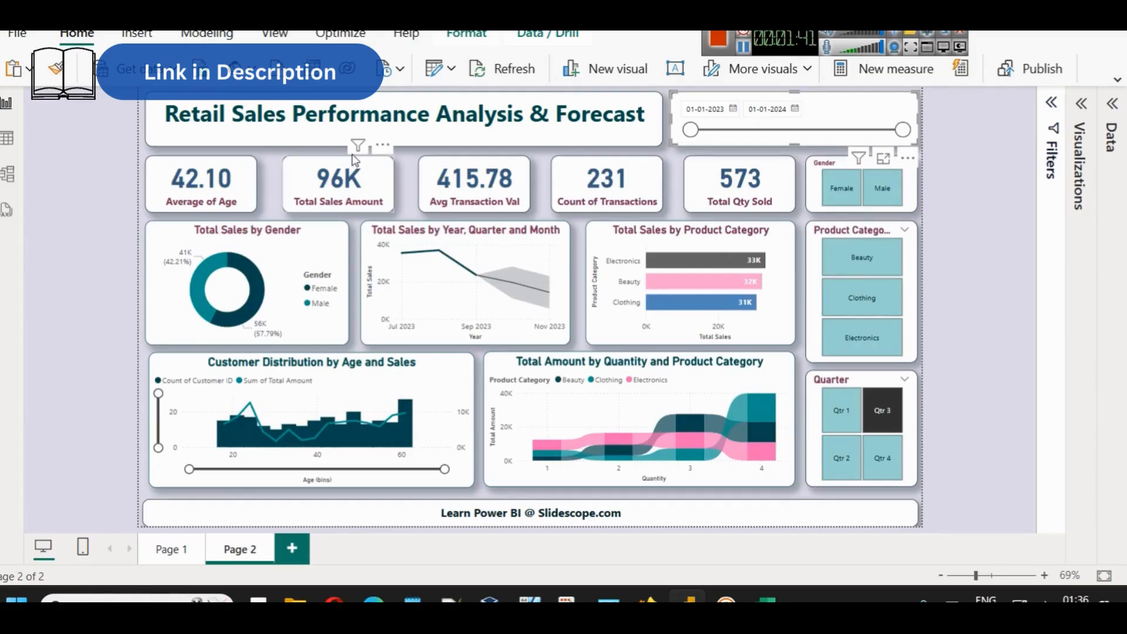
- Switch to Excel to view the source records in the retail_data worksheet, and return to the Power BI report
click(772, 593)
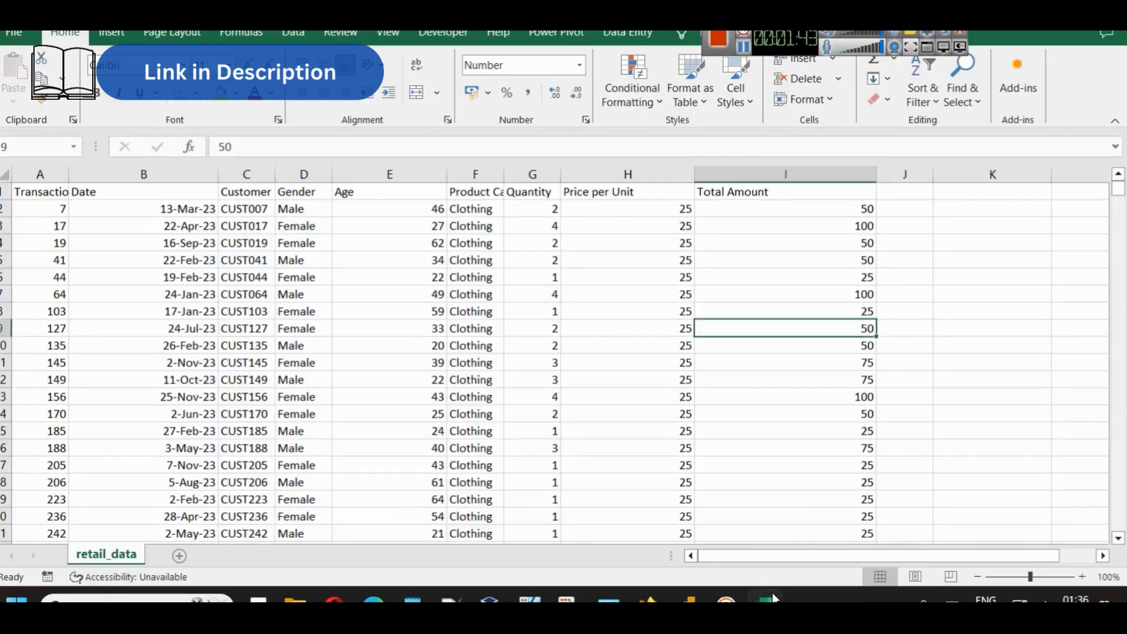
click(772, 594)
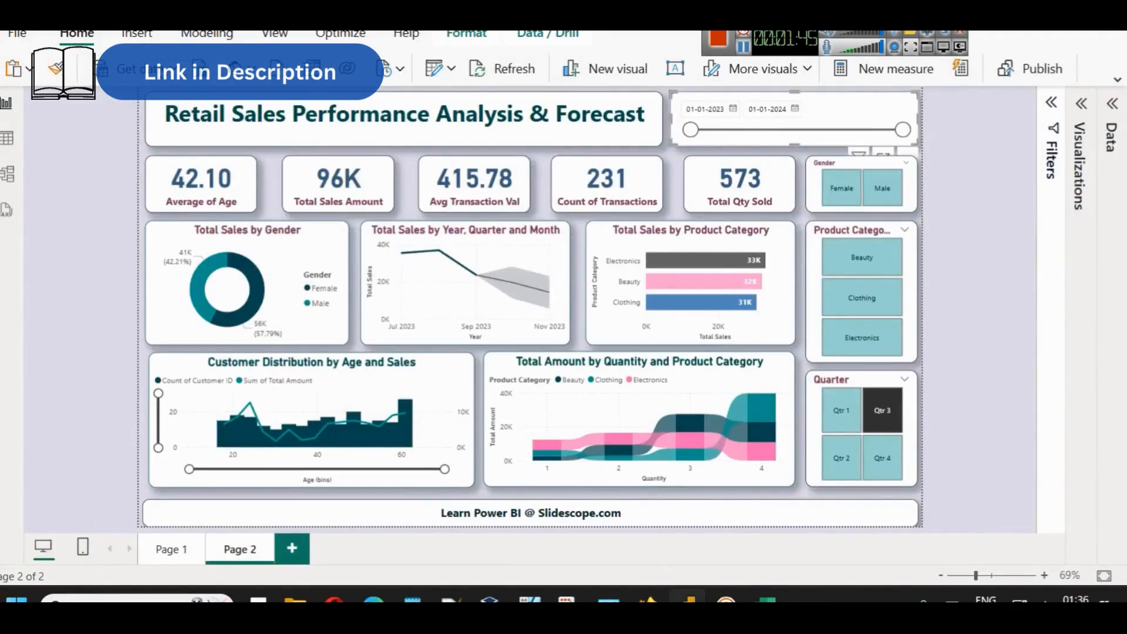
- Start connecting to a Text/CSV data source and cancel at the file selection
click(138, 69)
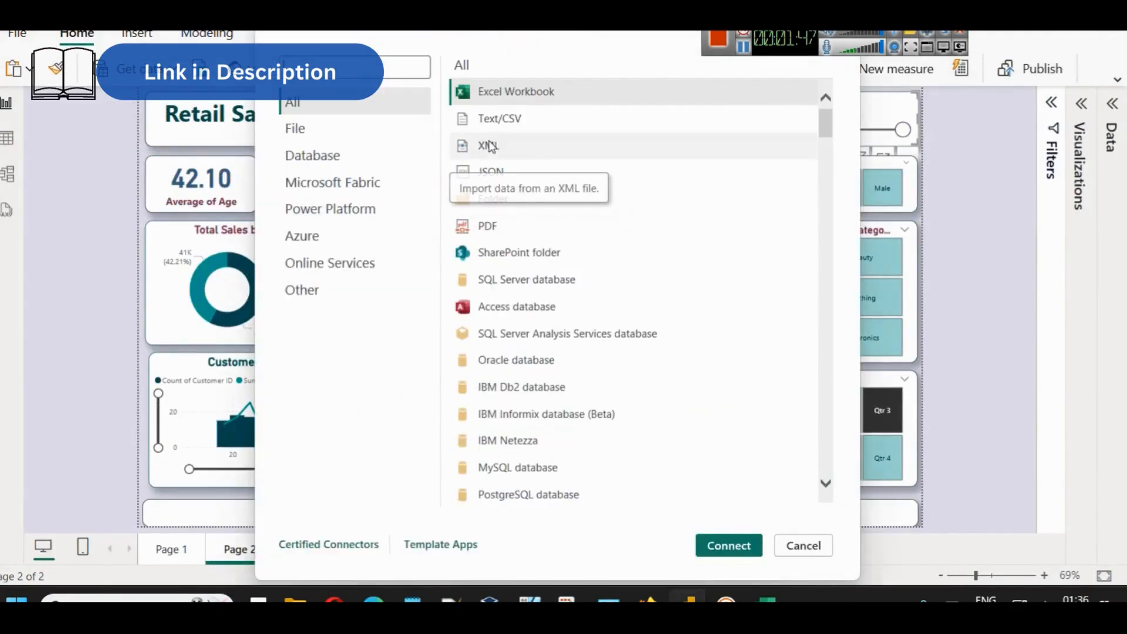
click(527, 121)
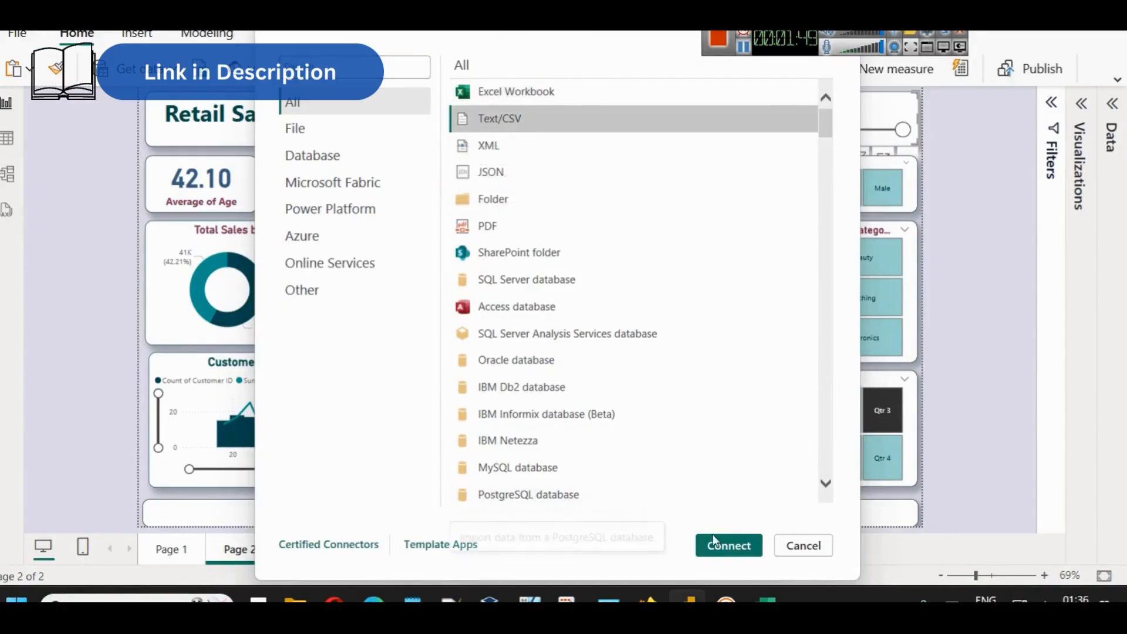
click(727, 546)
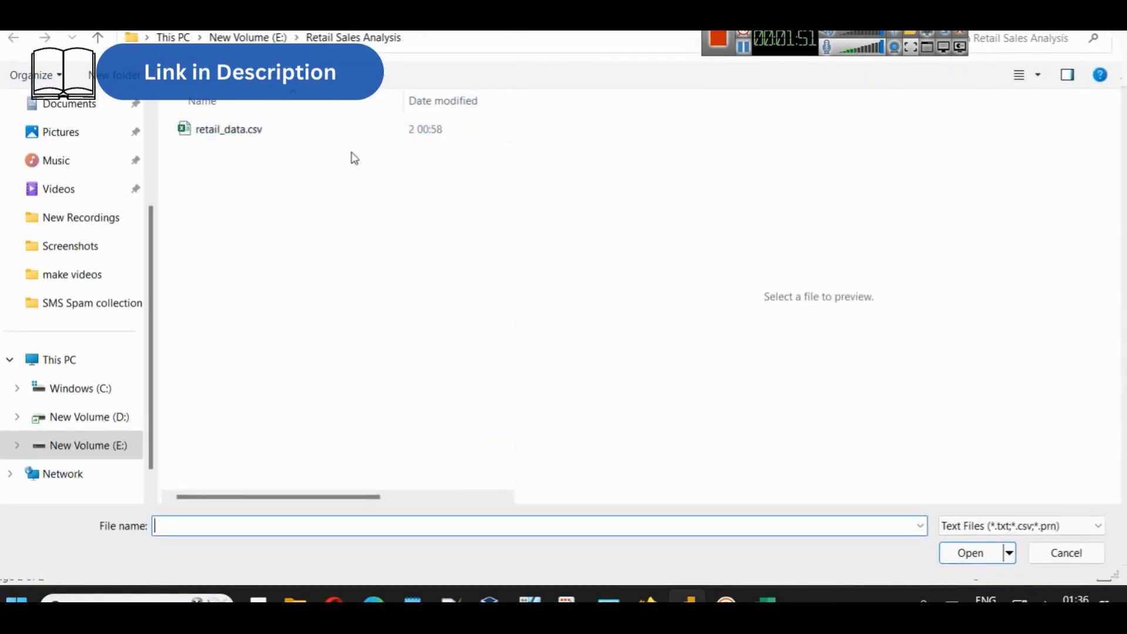
click(1053, 552)
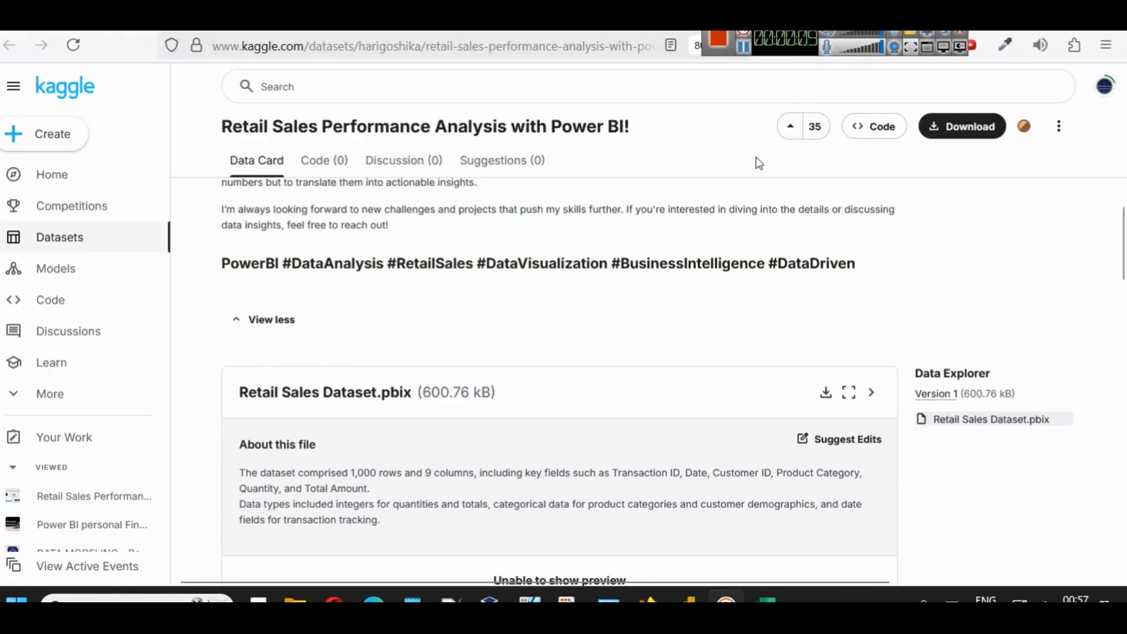
- Review the title and About Dataset description on the Kaggle retail sales dataset page
scroll(356, 264, up, 4)
scroll(356, 264, up, 4)
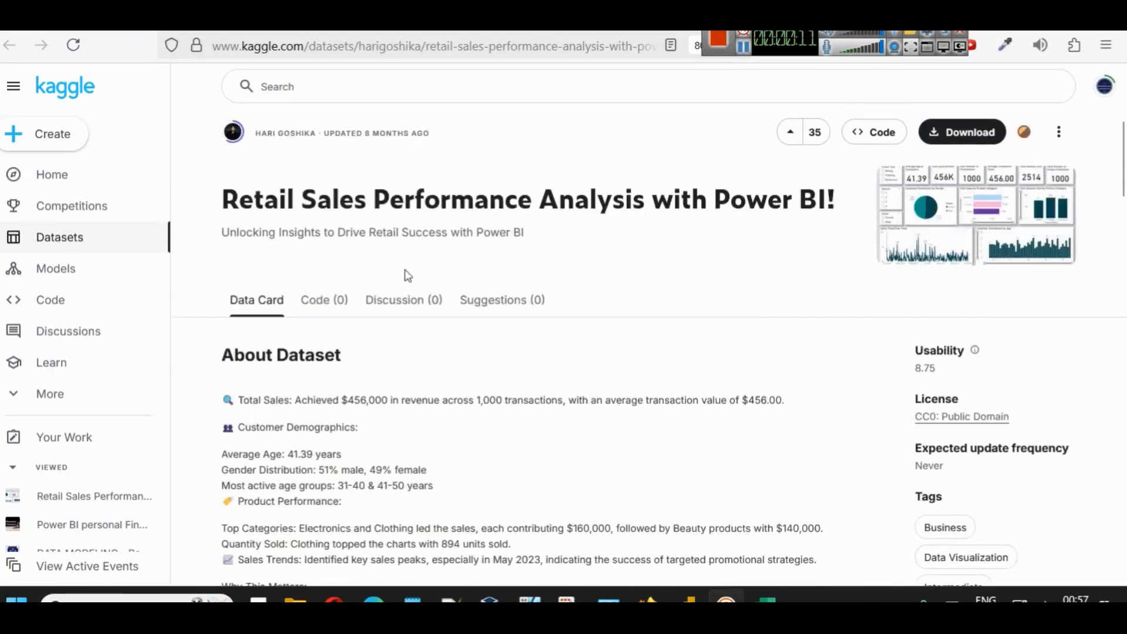
scroll(671, 414, down, 2)
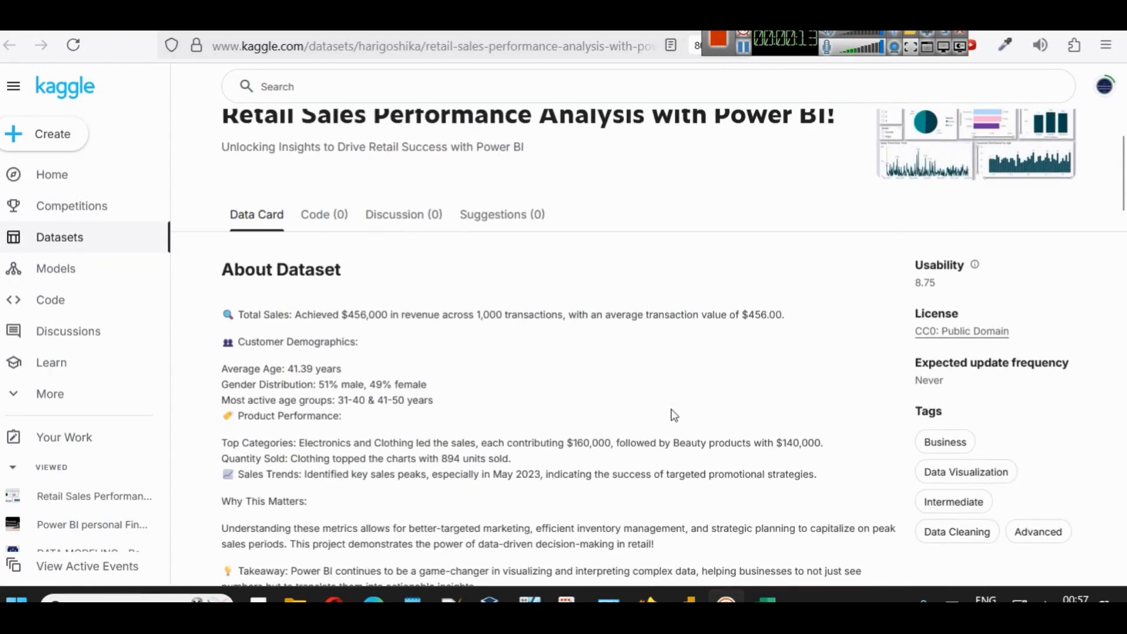
- Switch to Power BI and copy the entire retail_sales_dataset table from the table view
click(763, 599)
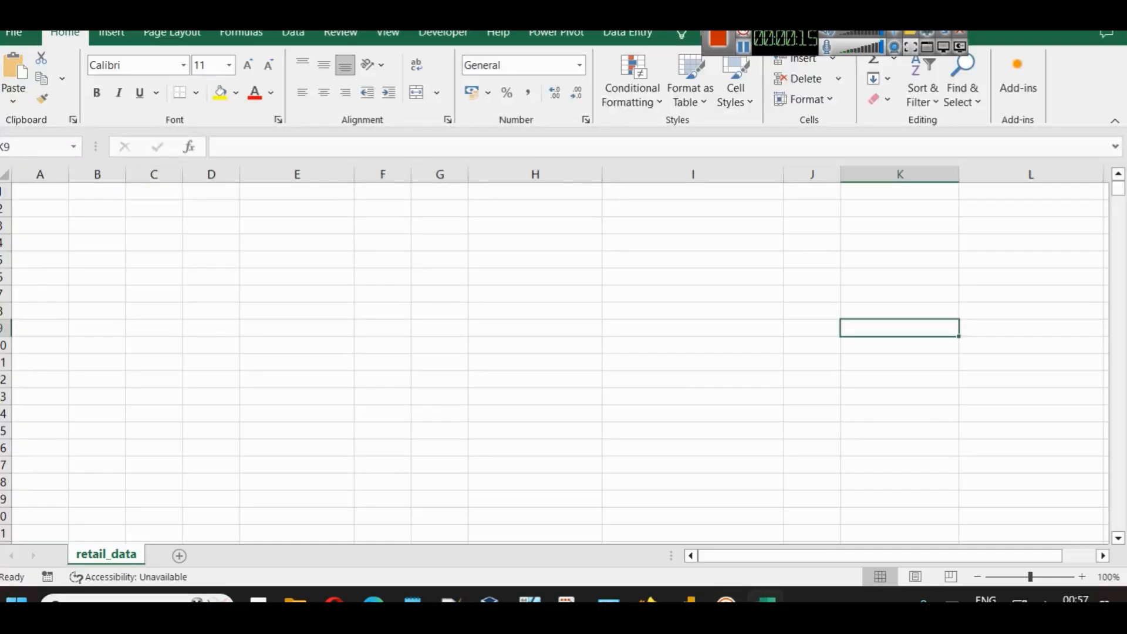
click(684, 600)
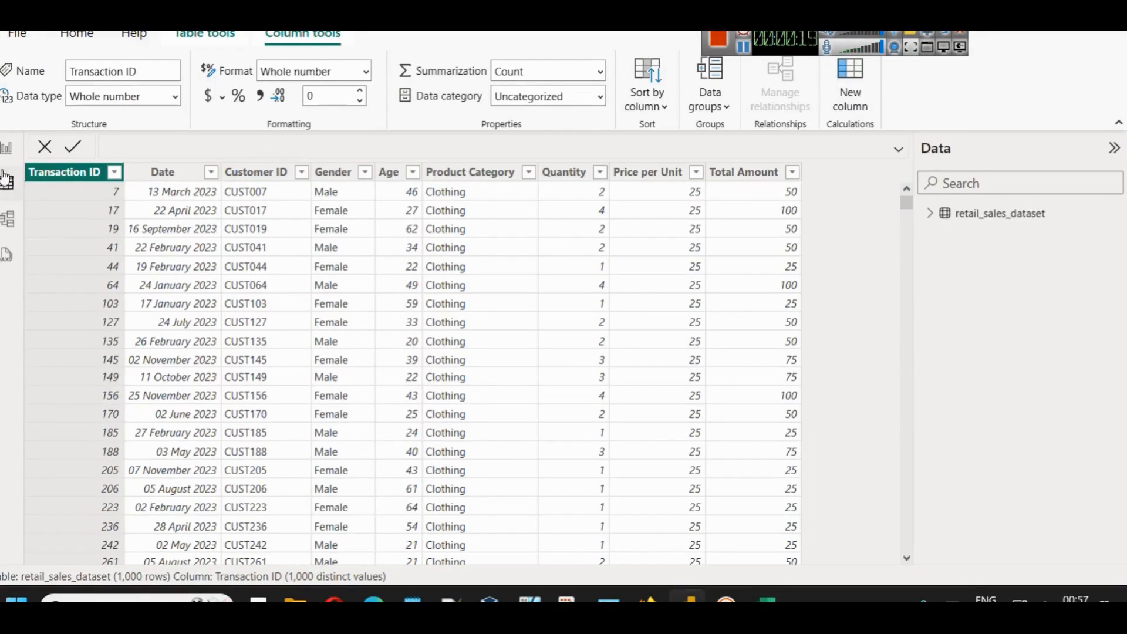
click(7, 148)
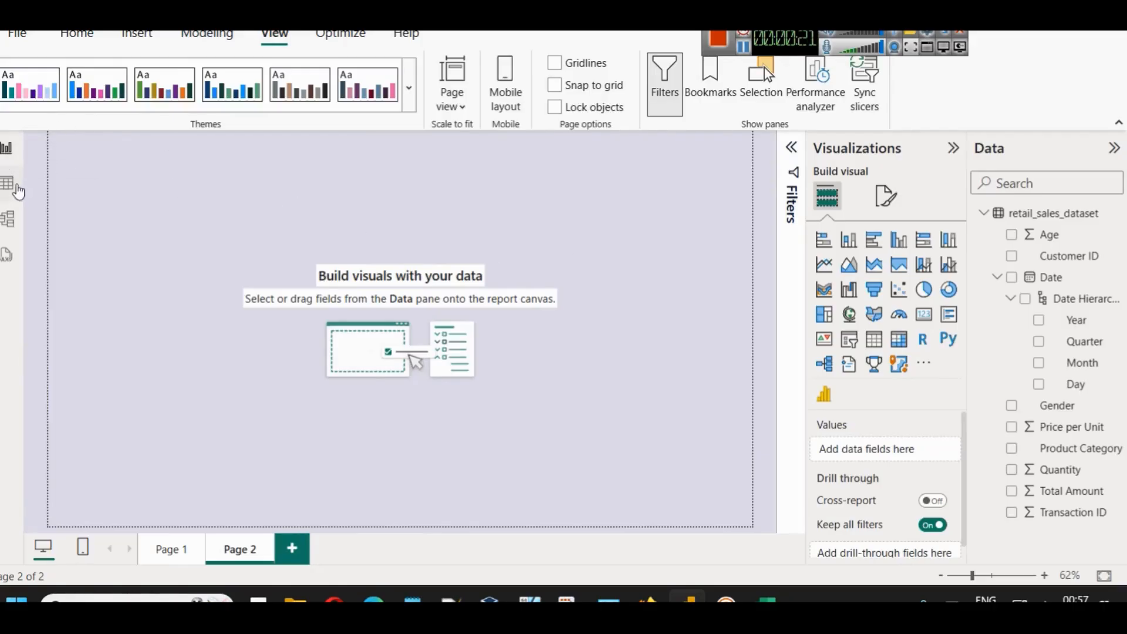
click(8, 183)
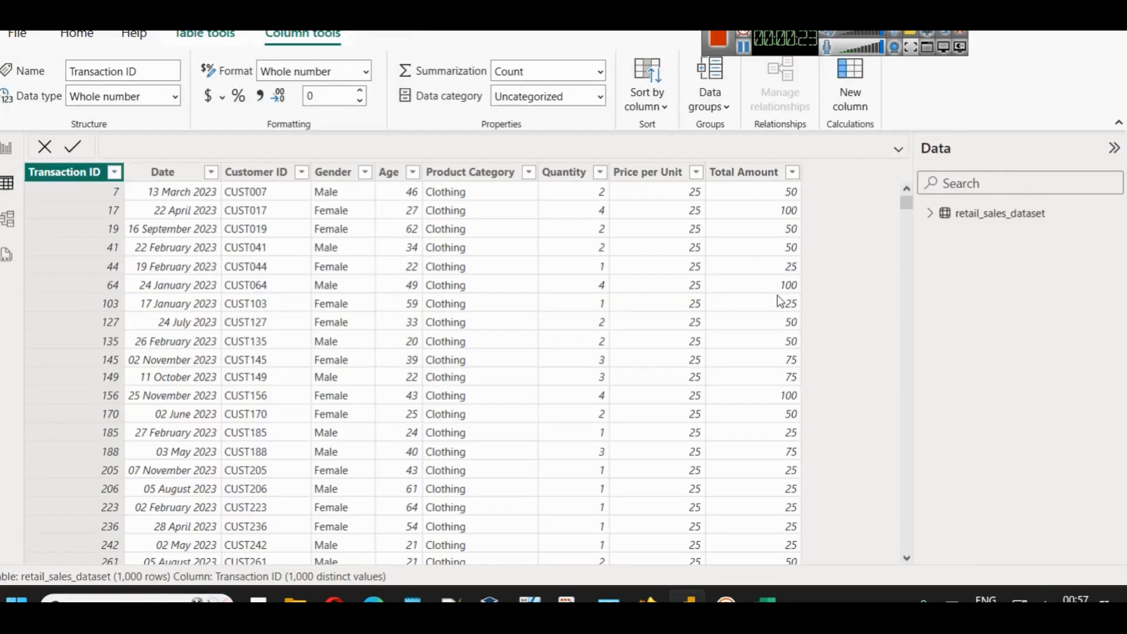
right_click(973, 211)
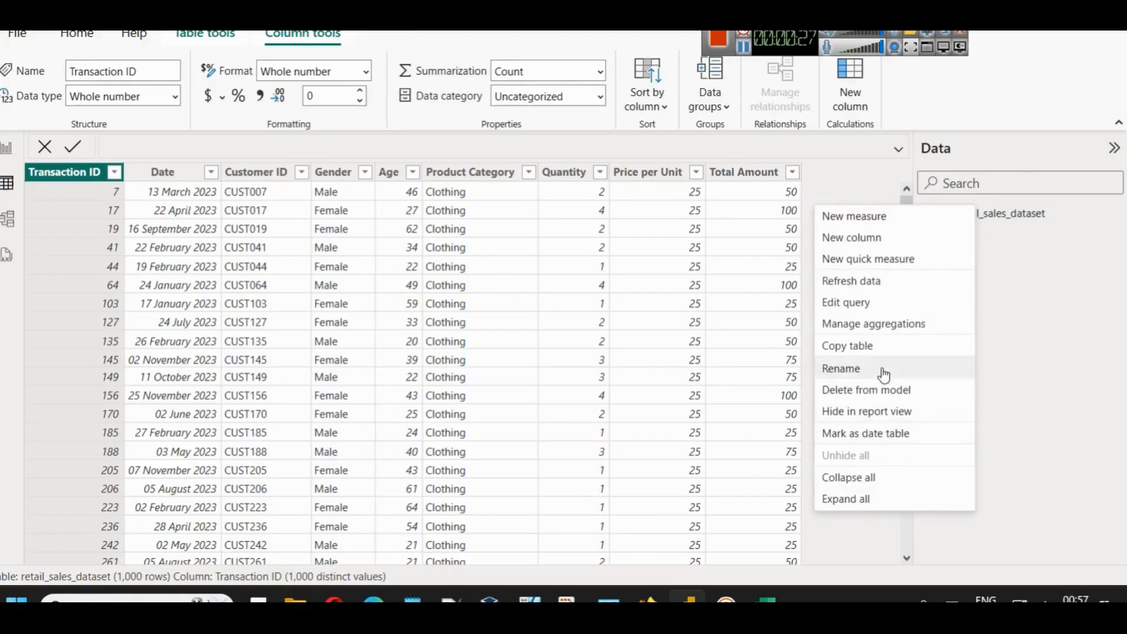
click(875, 349)
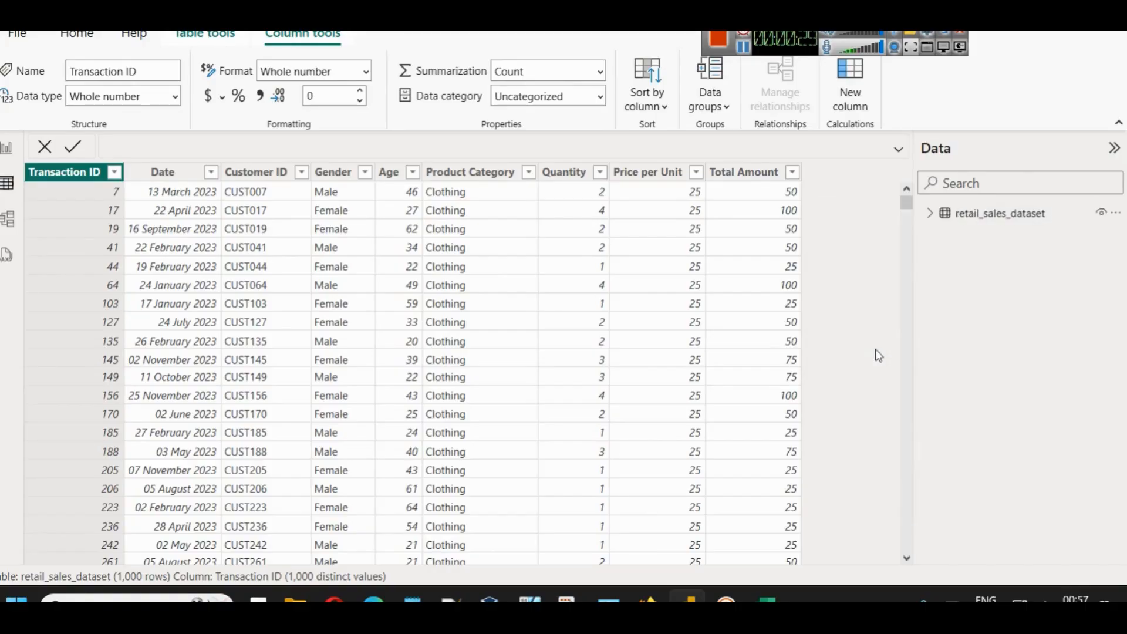
- Paste the copied table at cell A1 of the retail_data worksheet in Excel and widen the Date column to show full dates
click(766, 600)
click(153, 209)
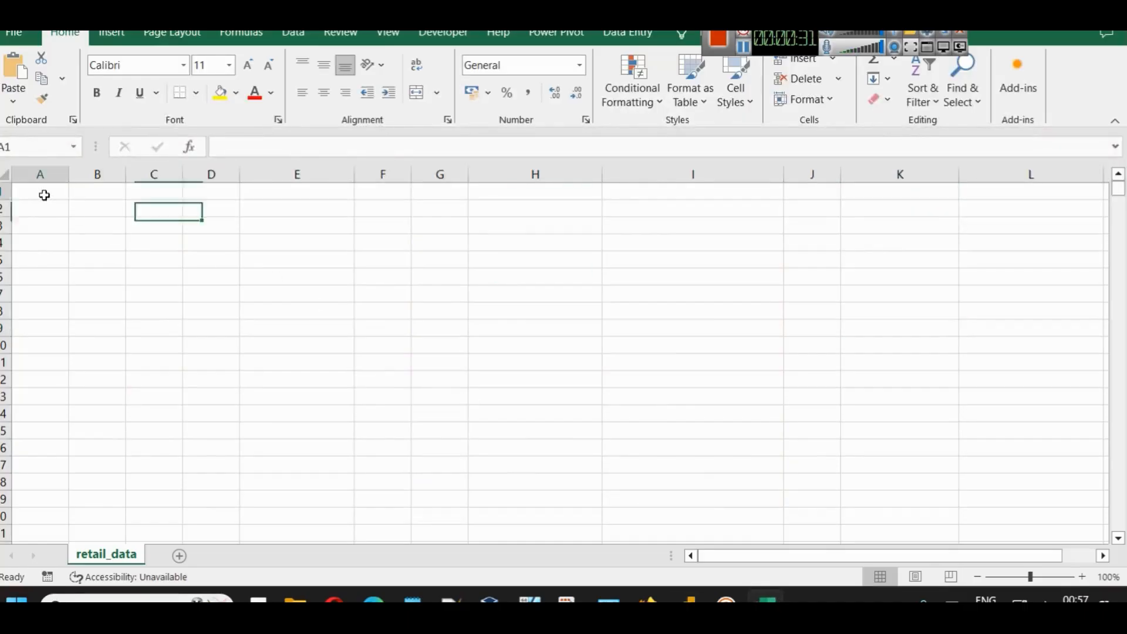
click(47, 194)
key(ctrl+v)
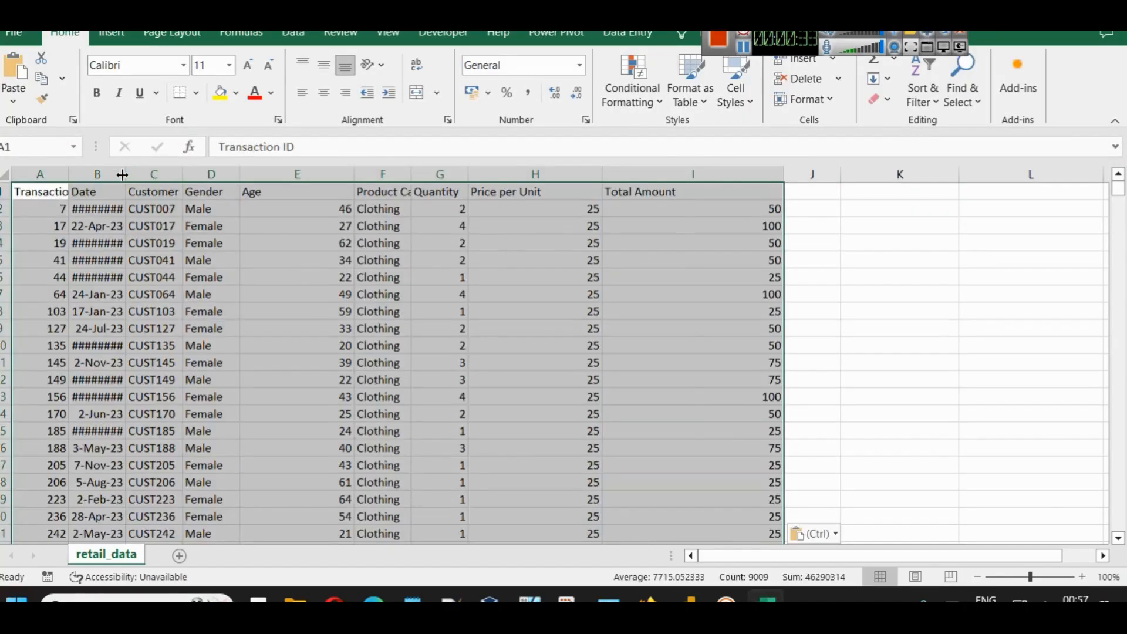
drag(126, 175, 218, 174)
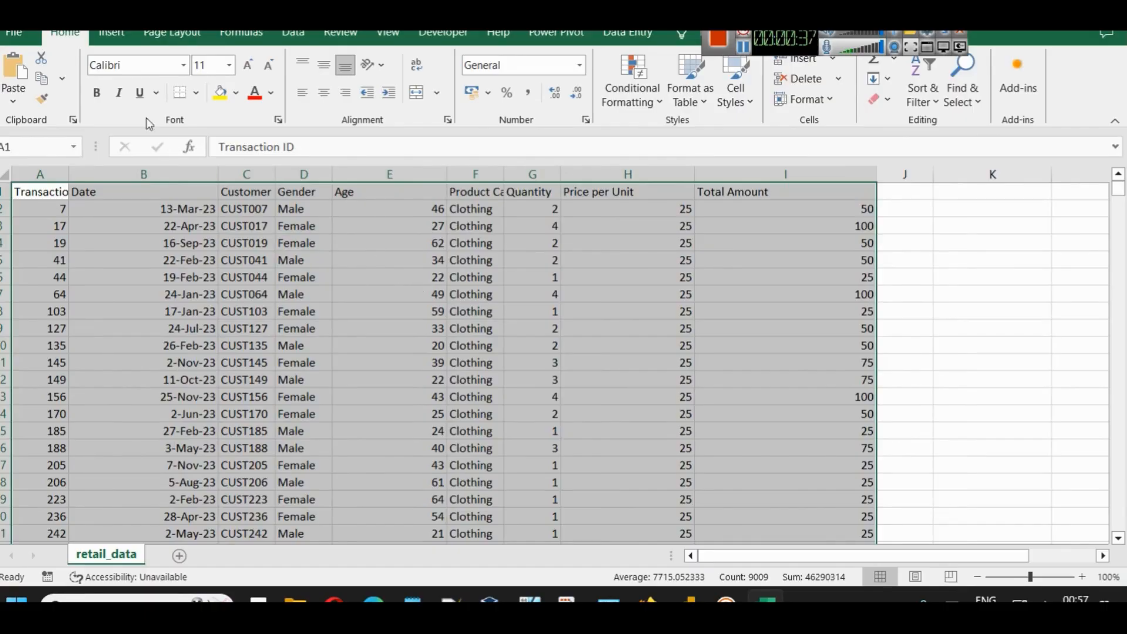
- Save the worksheet as retail_data.csv in CSV UTF-8 format in the Retail Sales Analysis folder, replacing the existing file
click(23, 34)
click(64, 273)
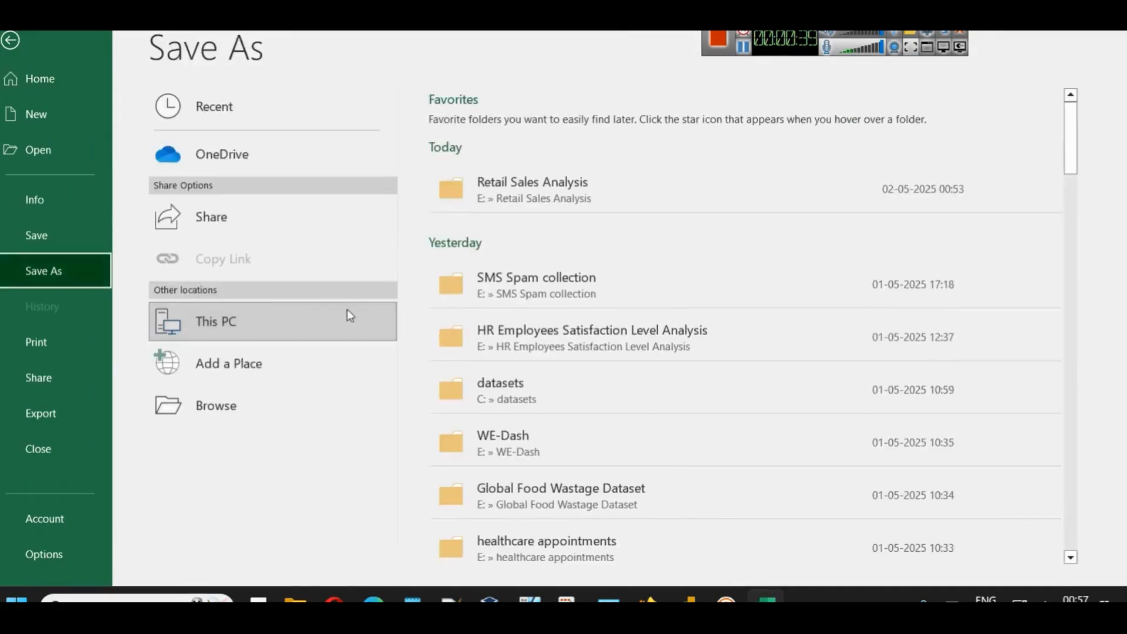
click(550, 186)
click(135, 133)
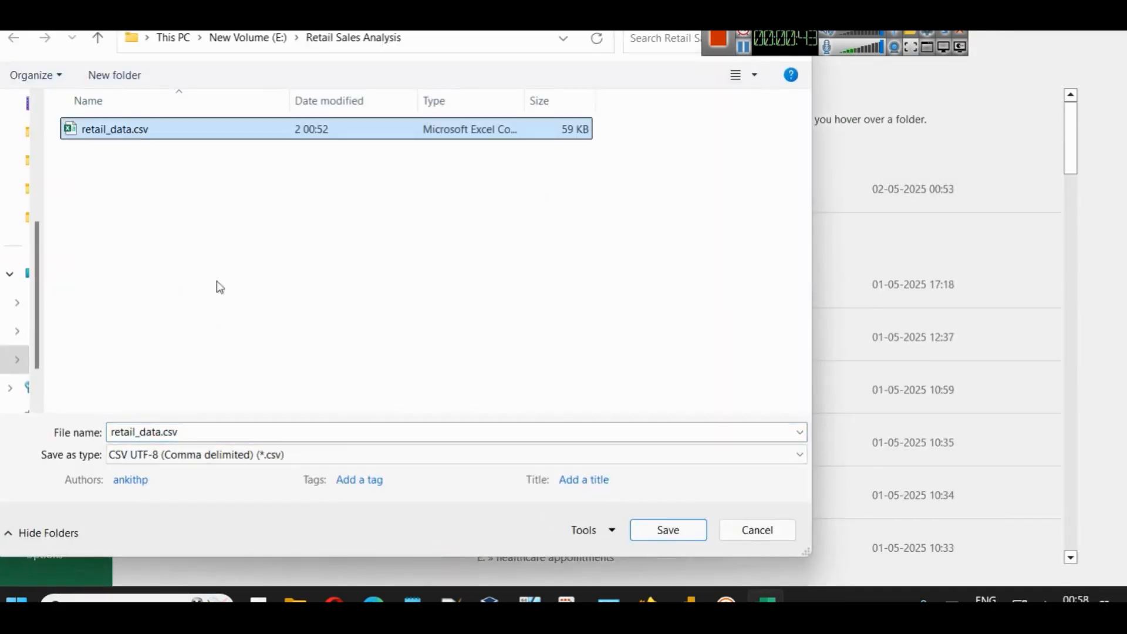
click(657, 530)
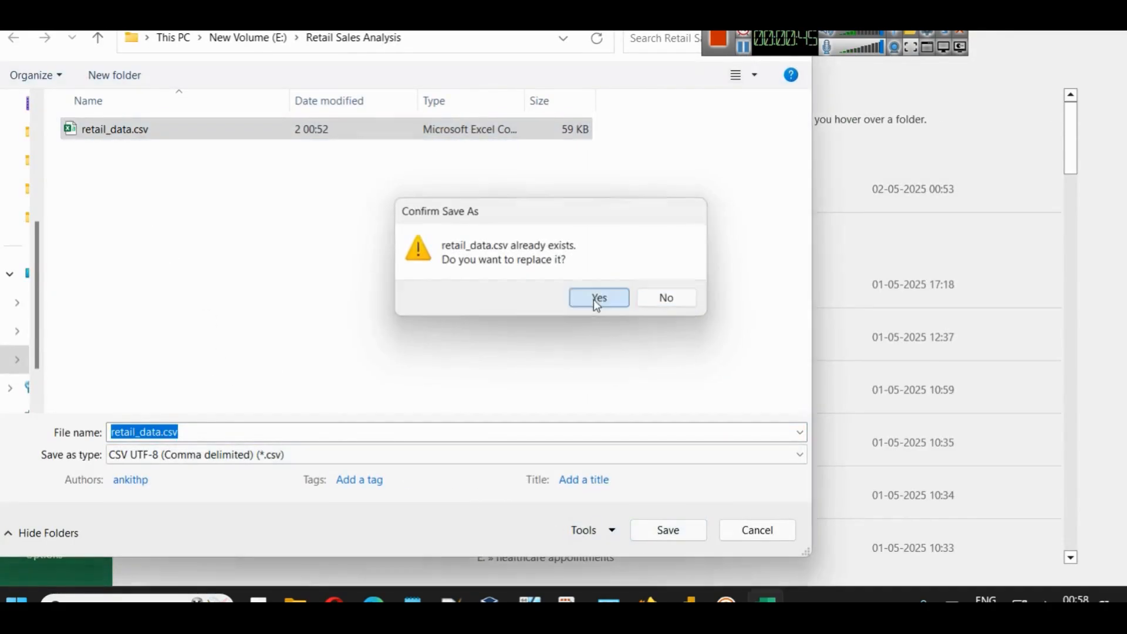
click(598, 297)
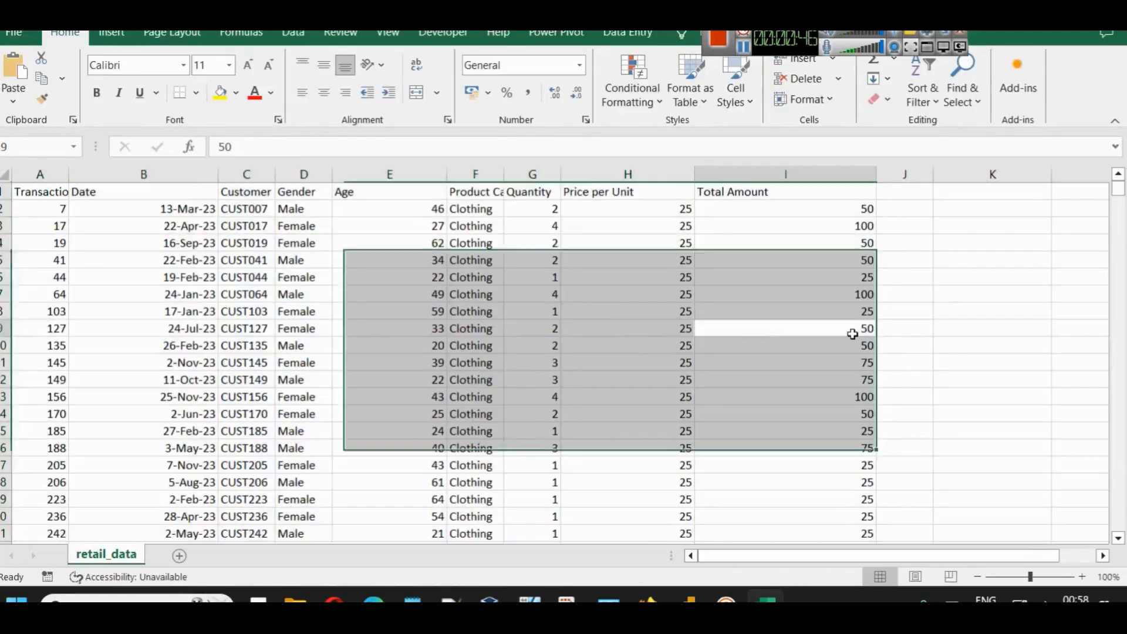
click(853, 330)
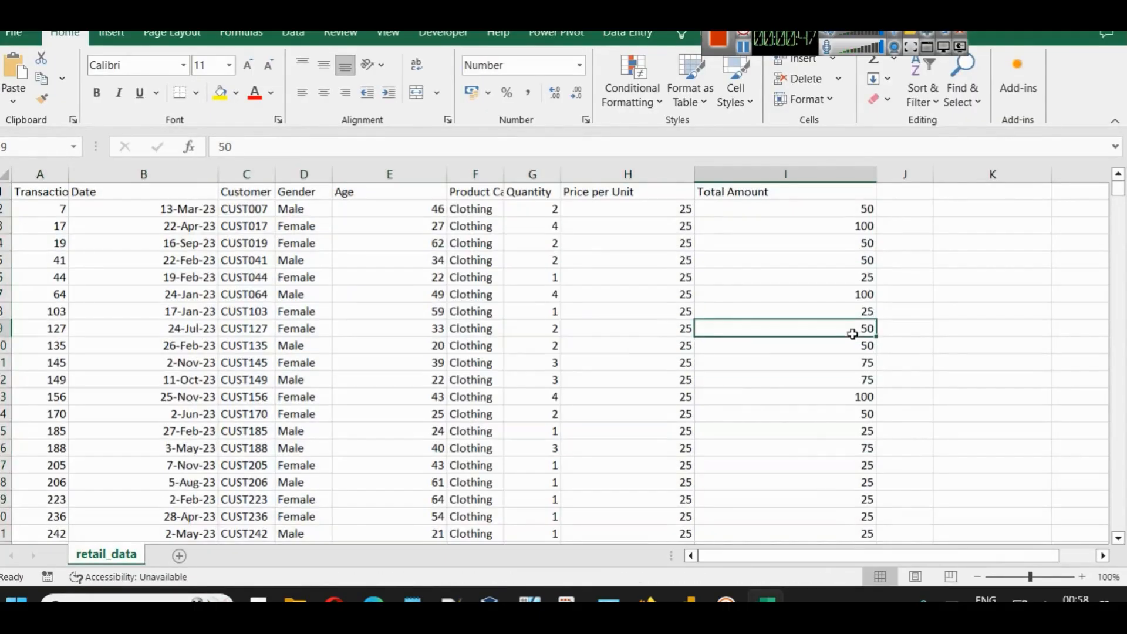
- Switch to Power BI and examine the filter values of the Product Category and Quantity columns without applying a filter
click(688, 599)
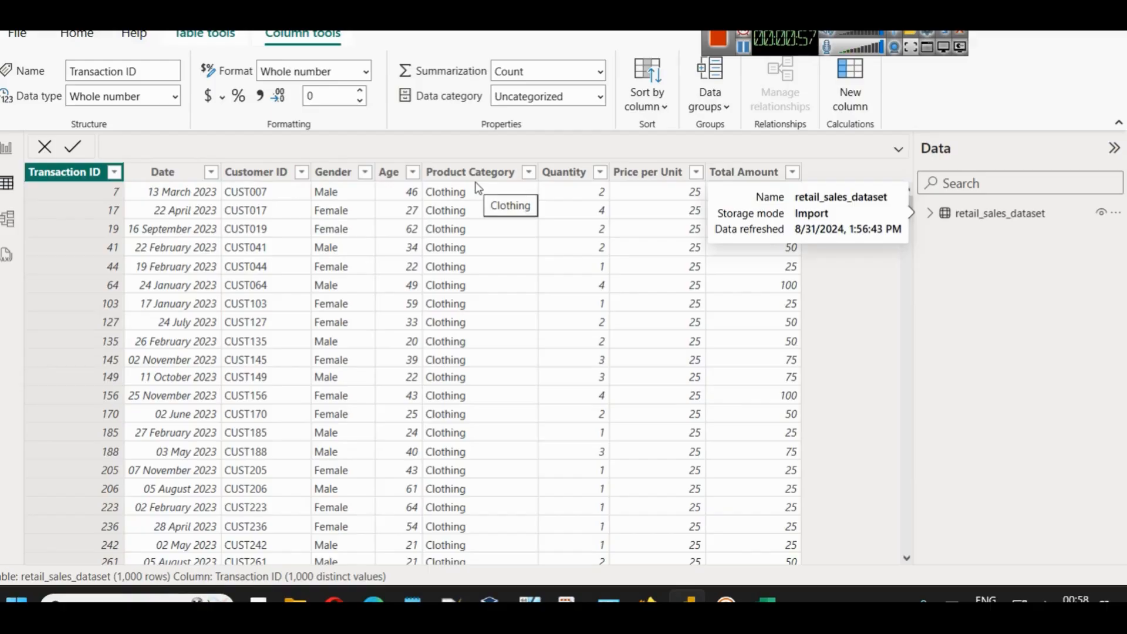
click(529, 172)
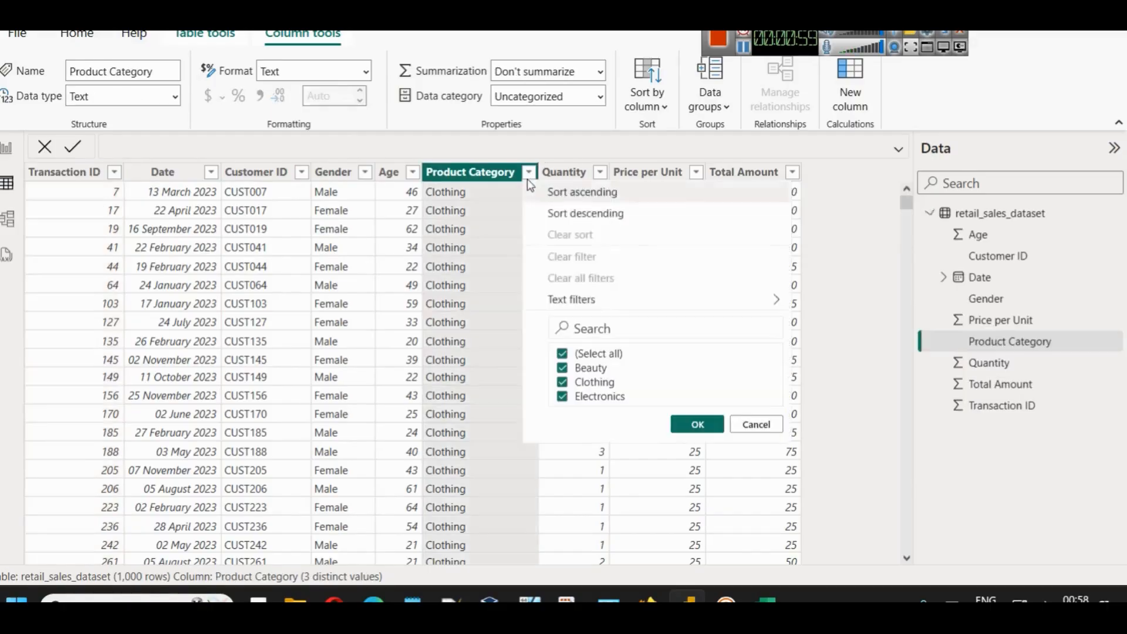
click(754, 423)
click(600, 172)
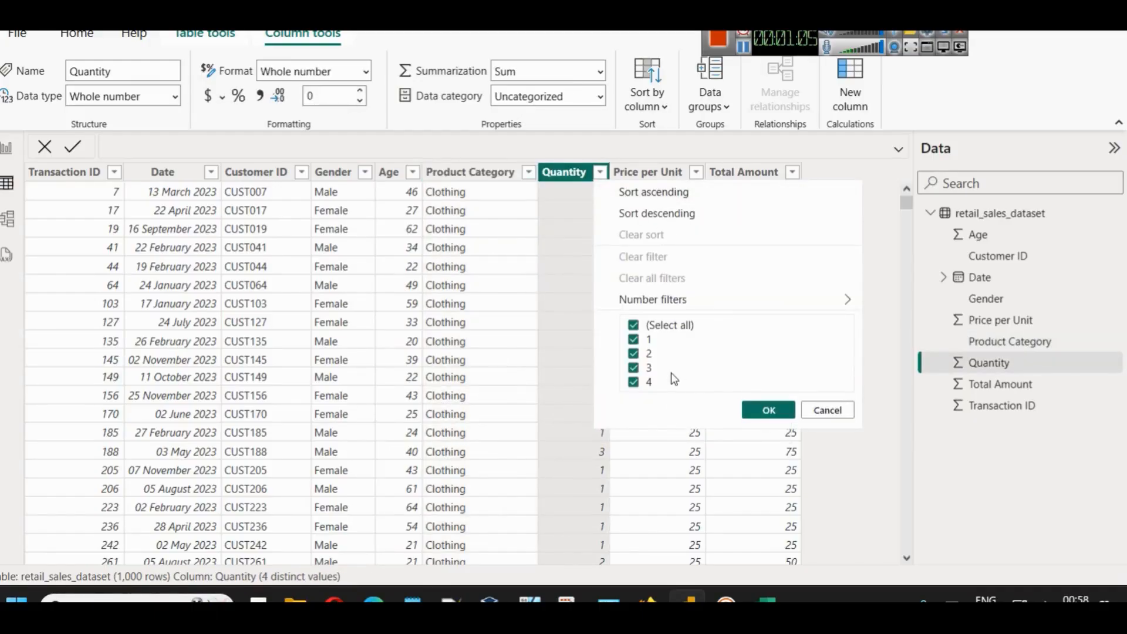
click(871, 191)
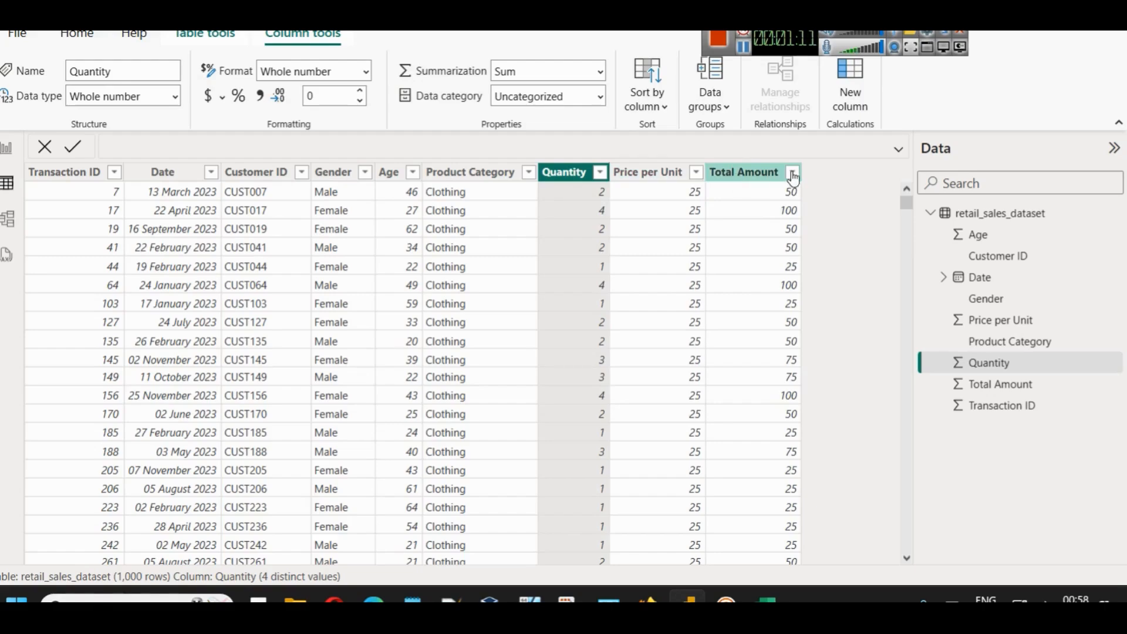
- Examine the Quantity and Price per Unit columns and the available filter values of the Date column
click(691, 192)
click(601, 192)
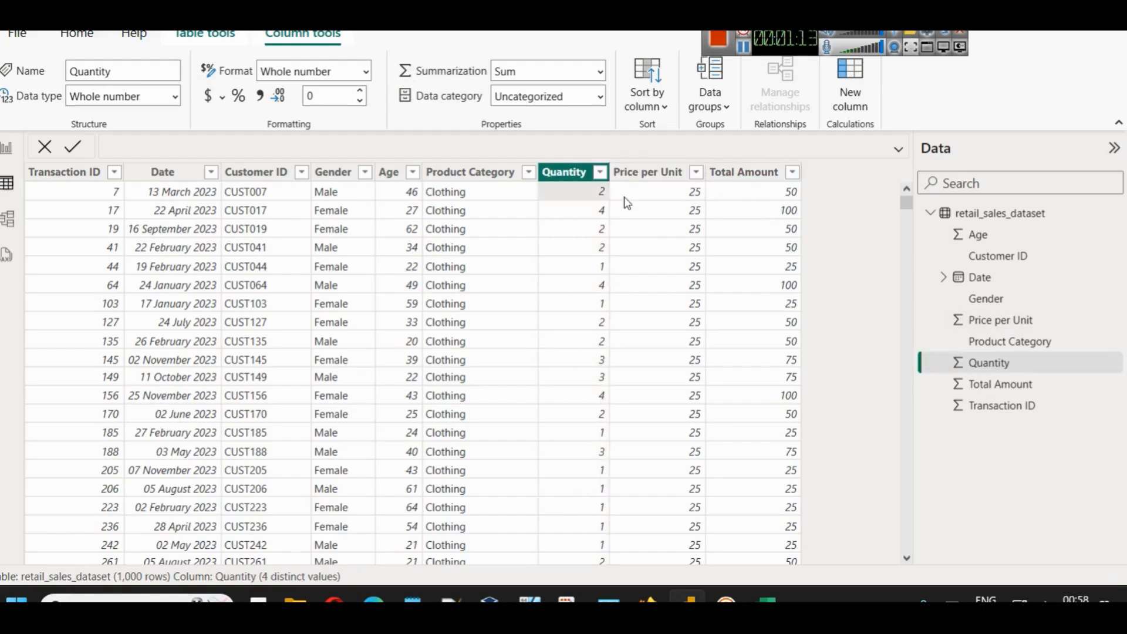
click(701, 217)
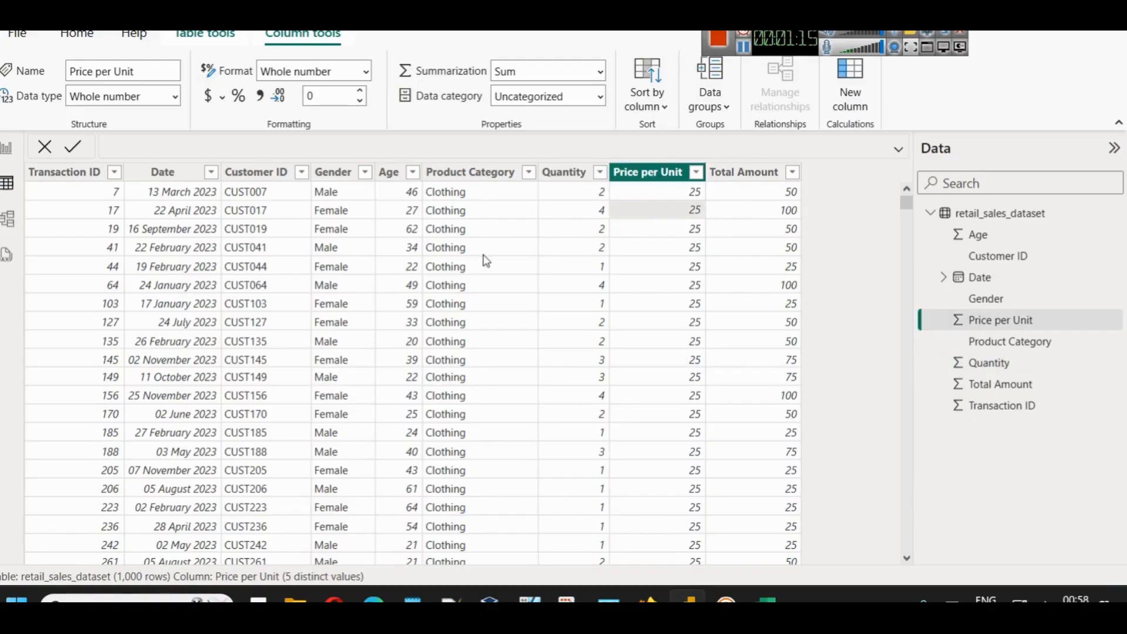
click(182, 172)
click(210, 172)
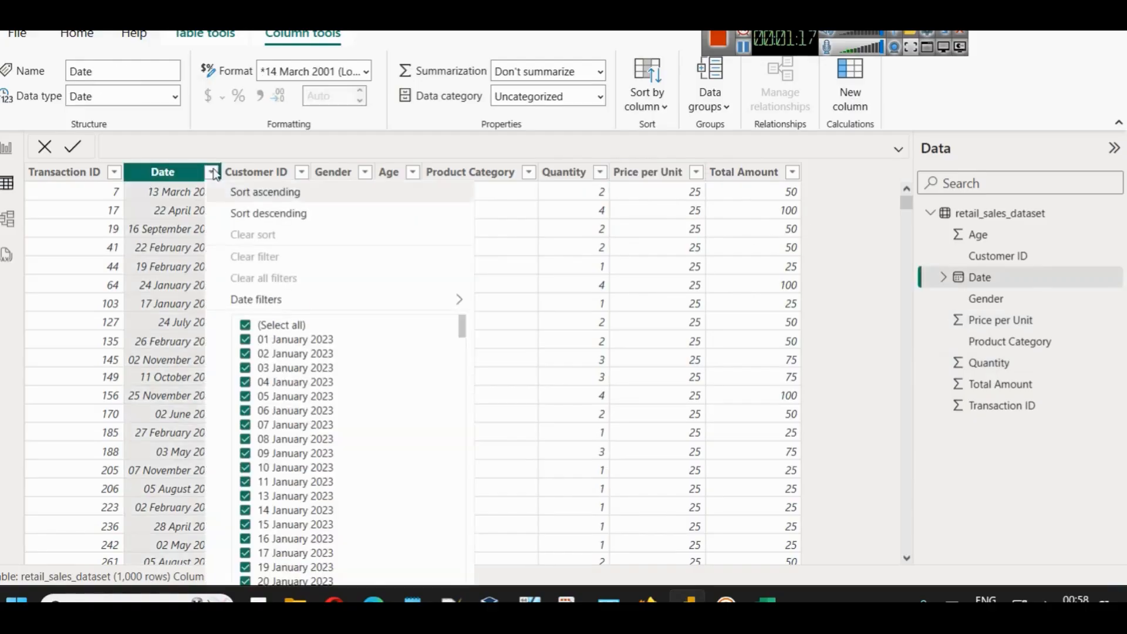
click(555, 247)
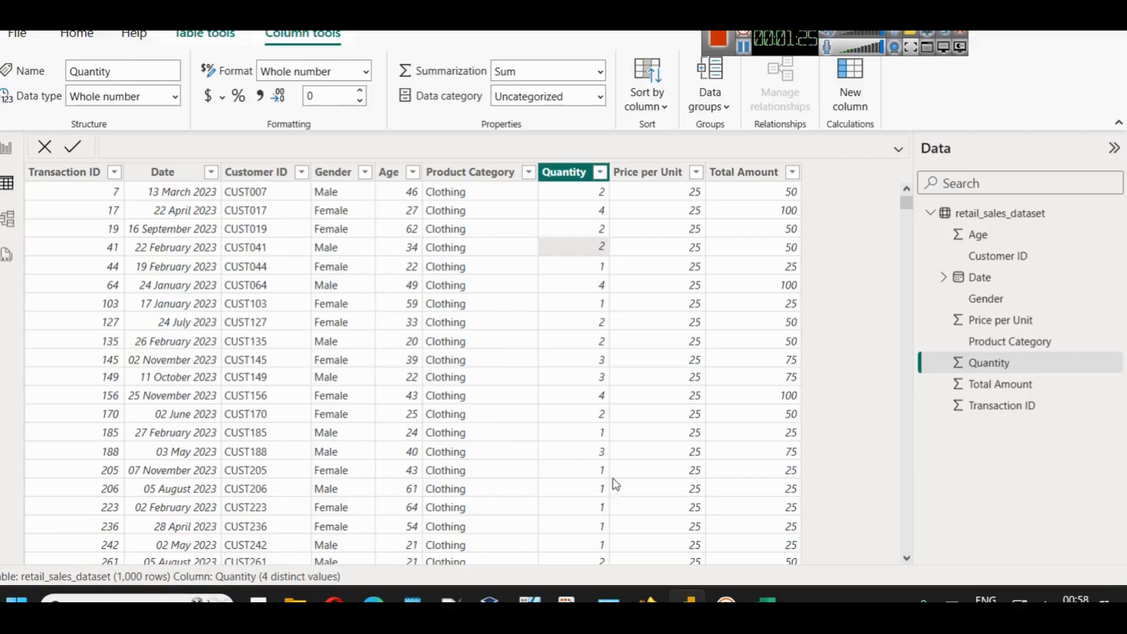
- Switch to the Kaggle dataset page and review the About Dataset text and the Retail Sales Dataset.pbix file description
mouse_move(648, 600)
click(654, 517)
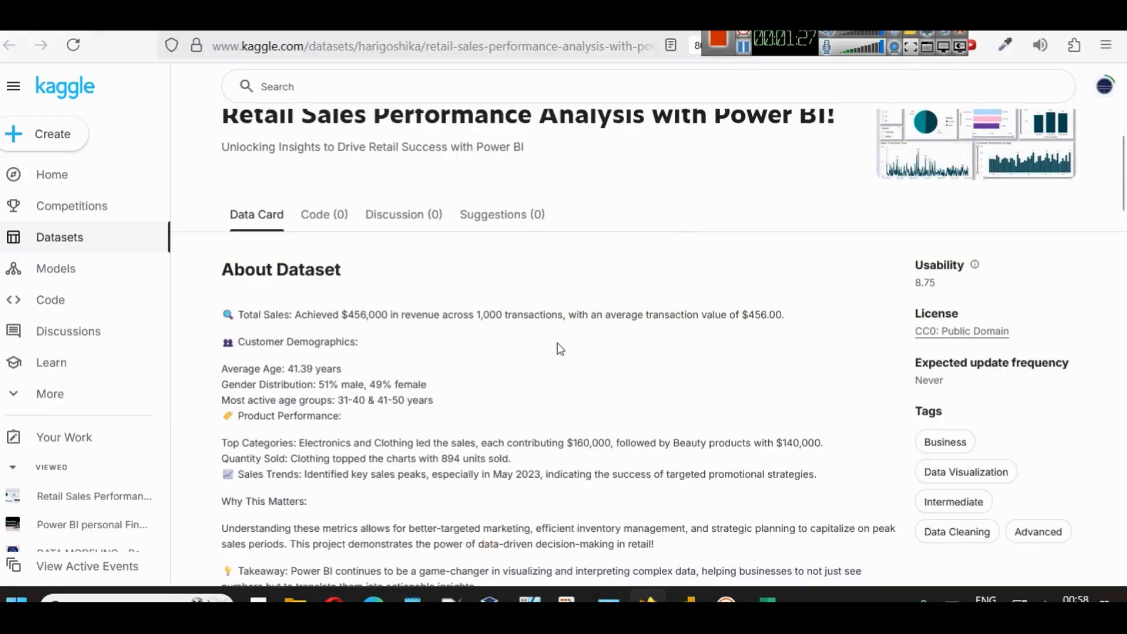
scroll(607, 351, down, 3)
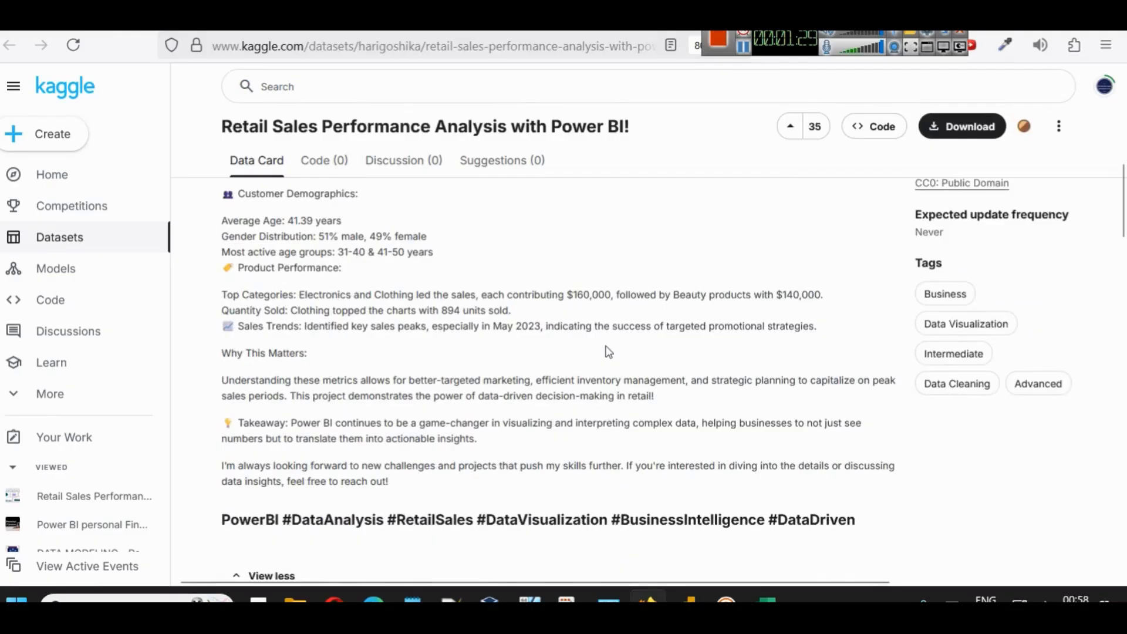
scroll(609, 351, down, 5)
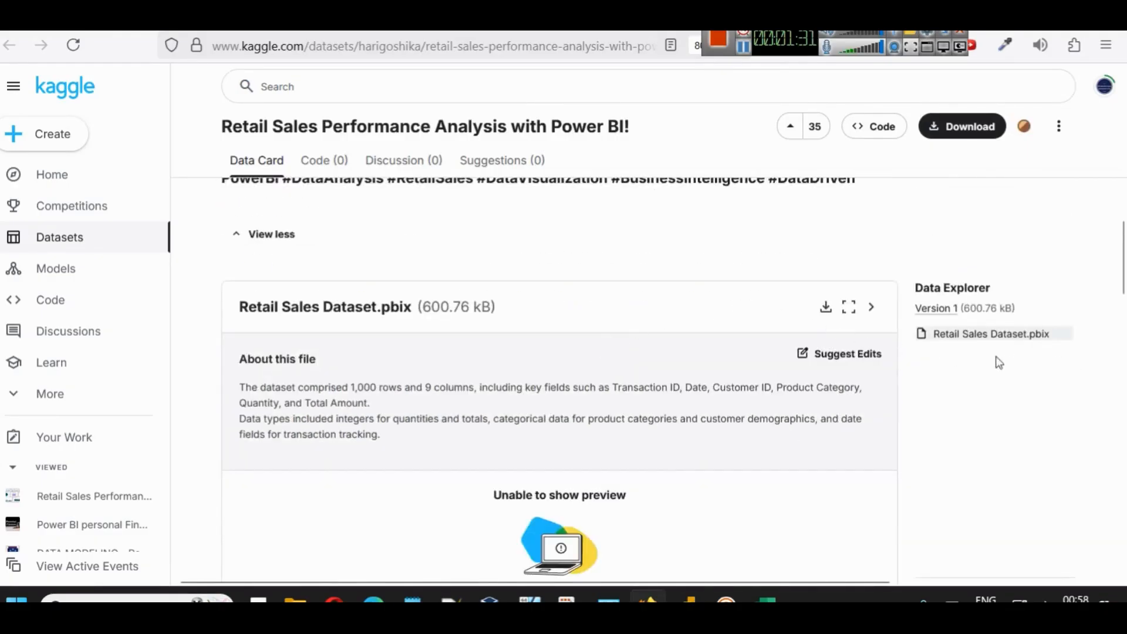
- Return to Power BI's report view and insert a text box on Page 2, resized into a wide, short title strip
click(688, 600)
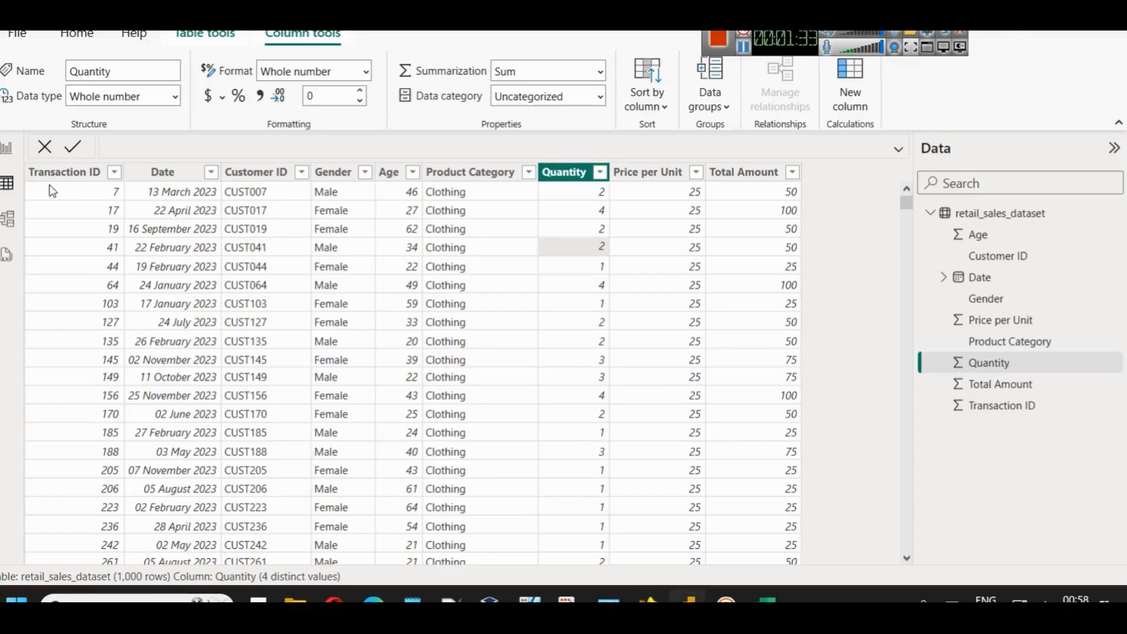
click(9, 149)
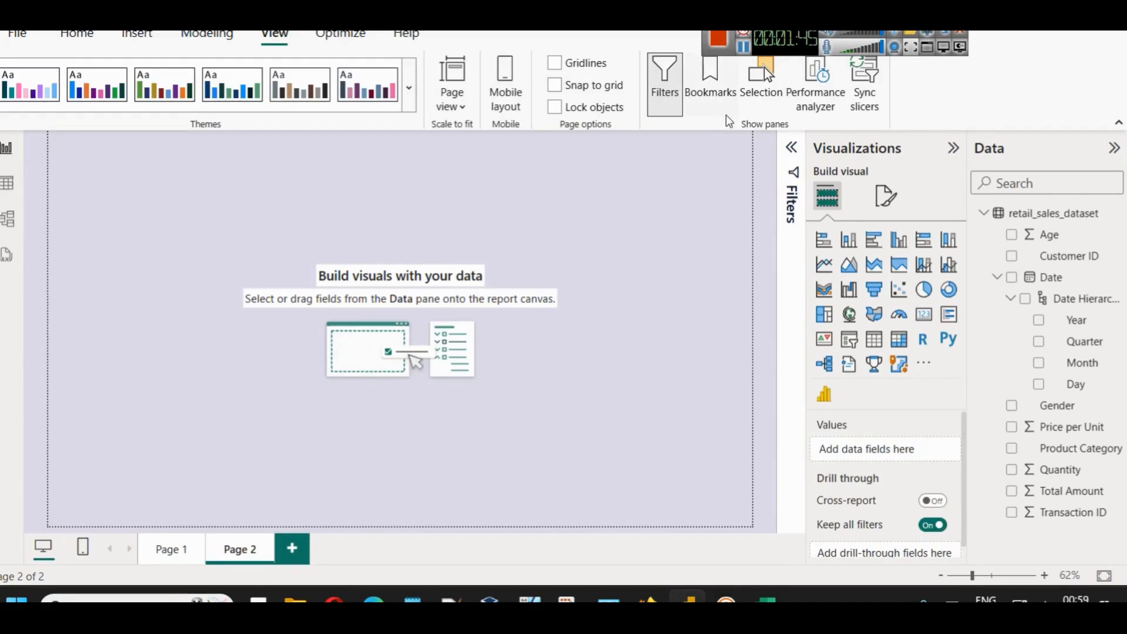
click(744, 48)
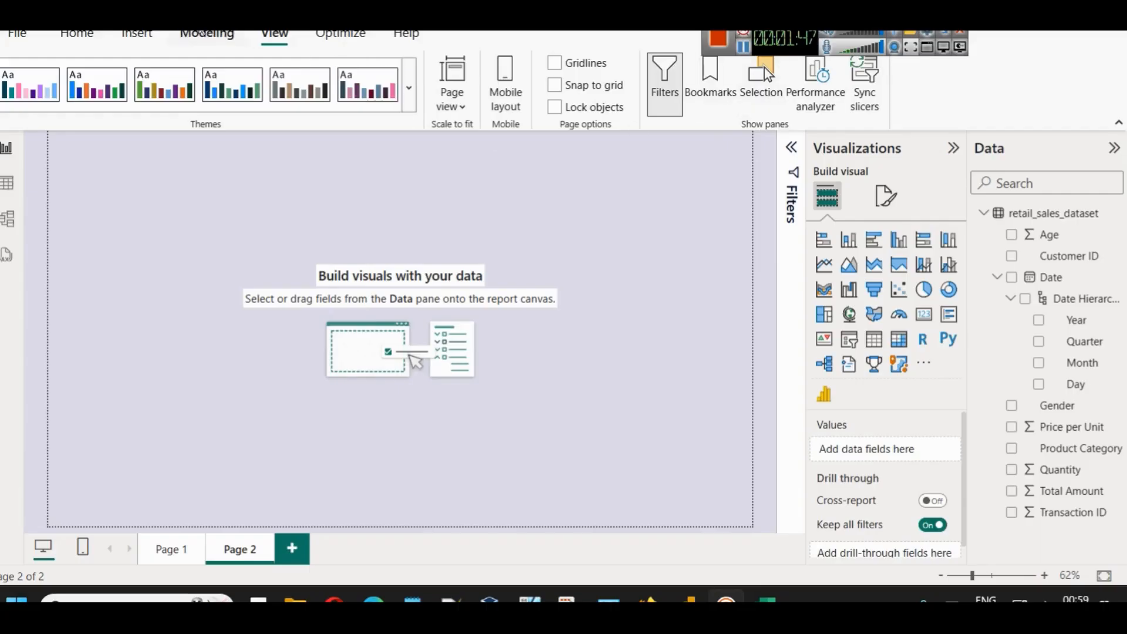
click(137, 33)
click(161, 94)
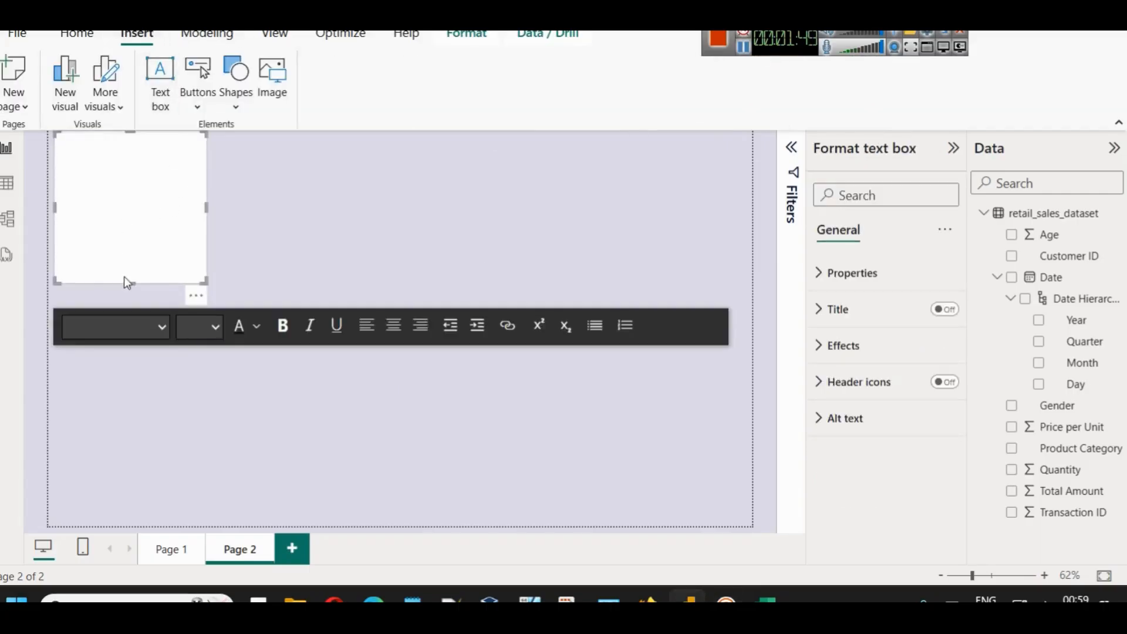
drag(130, 278, 441, 151)
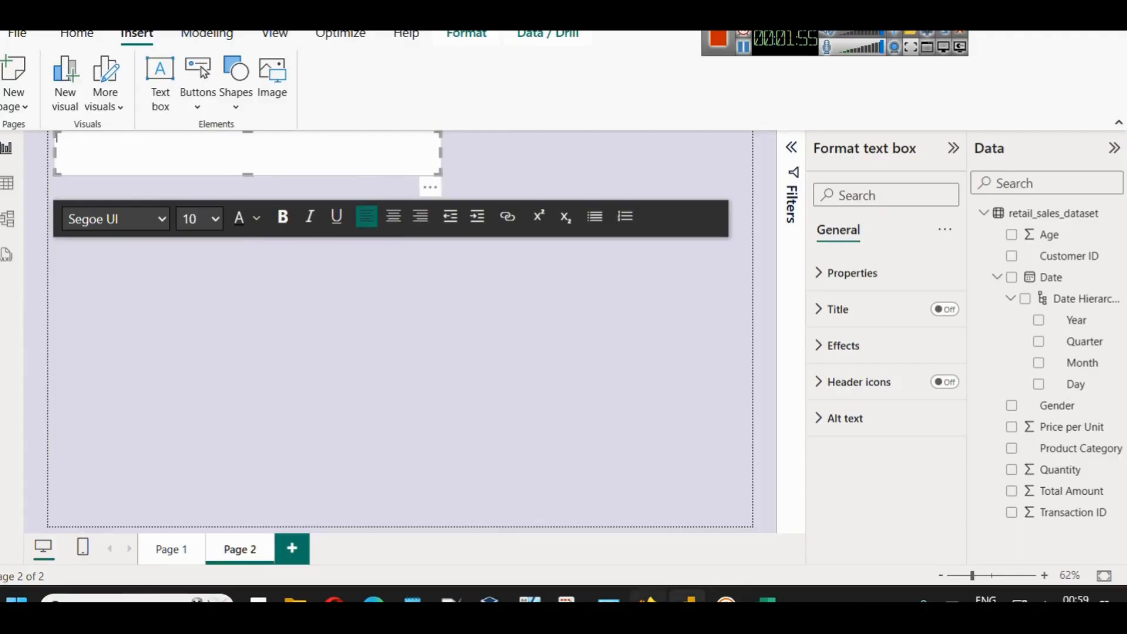
- Copy "Retail Sales Performance Analysis" from the Kaggle page title into the text box and complete it as "Retail Sales Performance Analysis Dashboard"
click(648, 598)
drag(218, 131, 356, 126)
click(354, 127)
drag(225, 121, 512, 132)
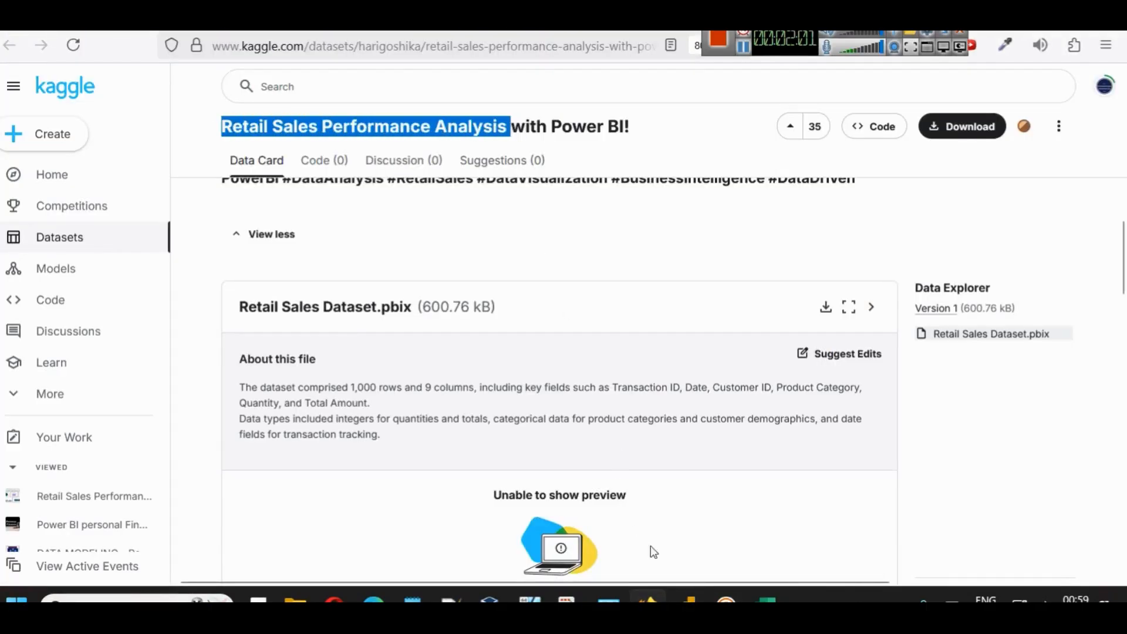
key(ctrl+c)
key(alt+Tab)
key(ctrl+v)
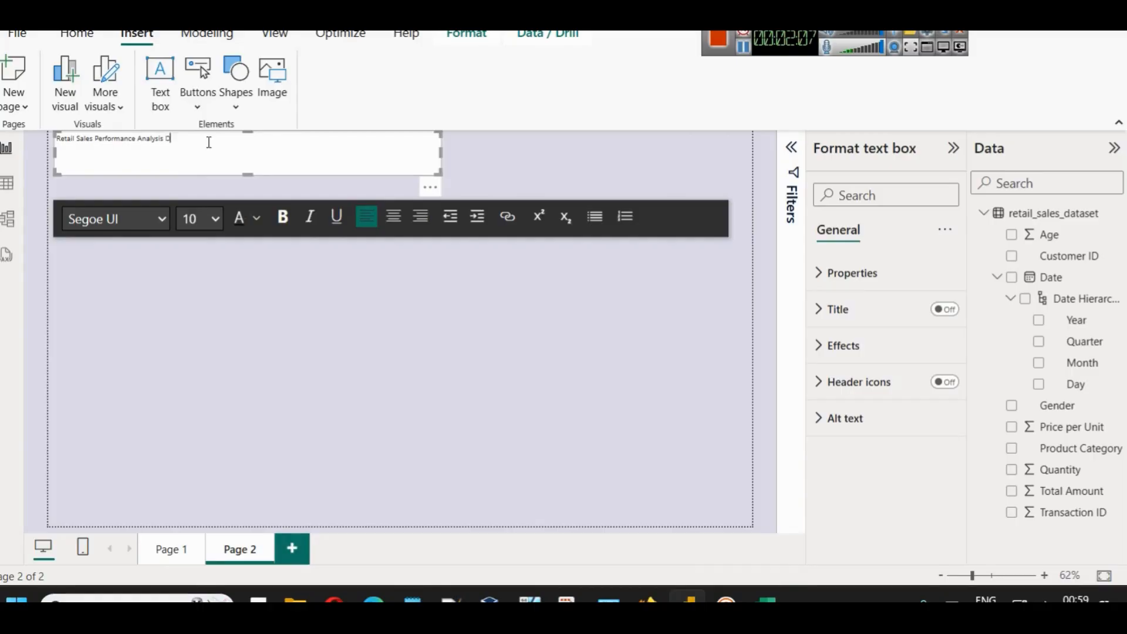
drag(209, 142, 56, 139)
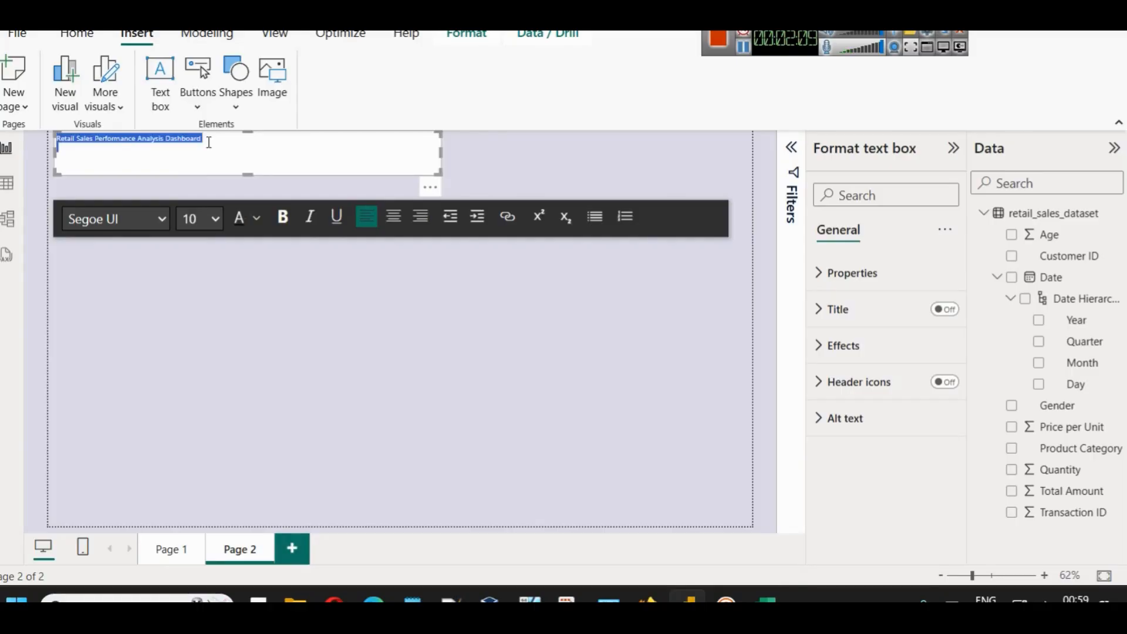
click(259, 218)
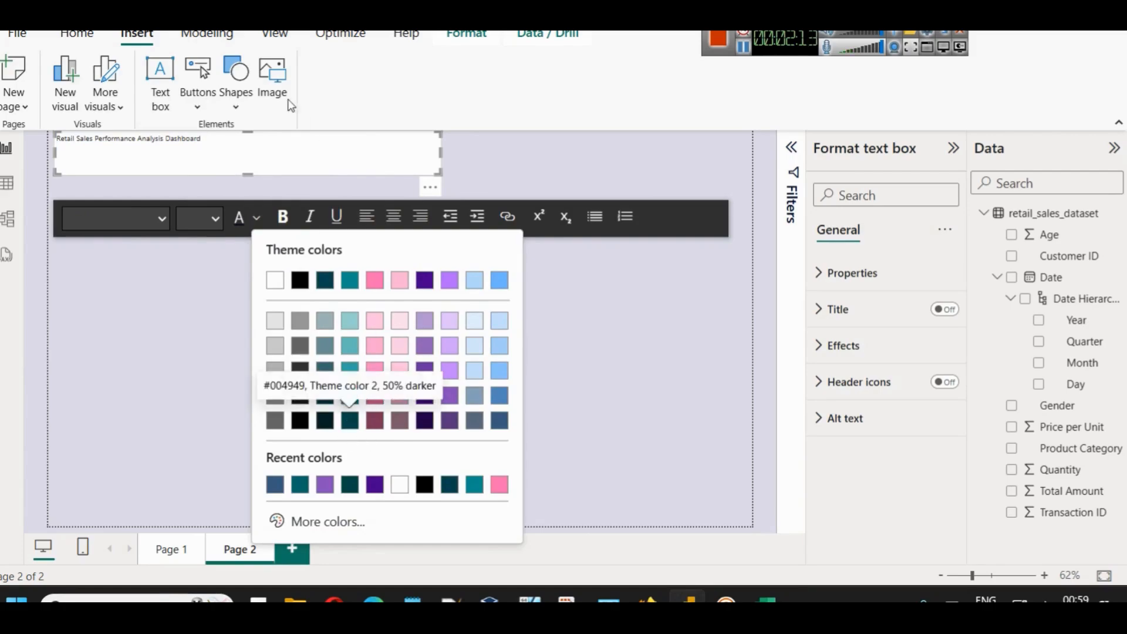
click(296, 36)
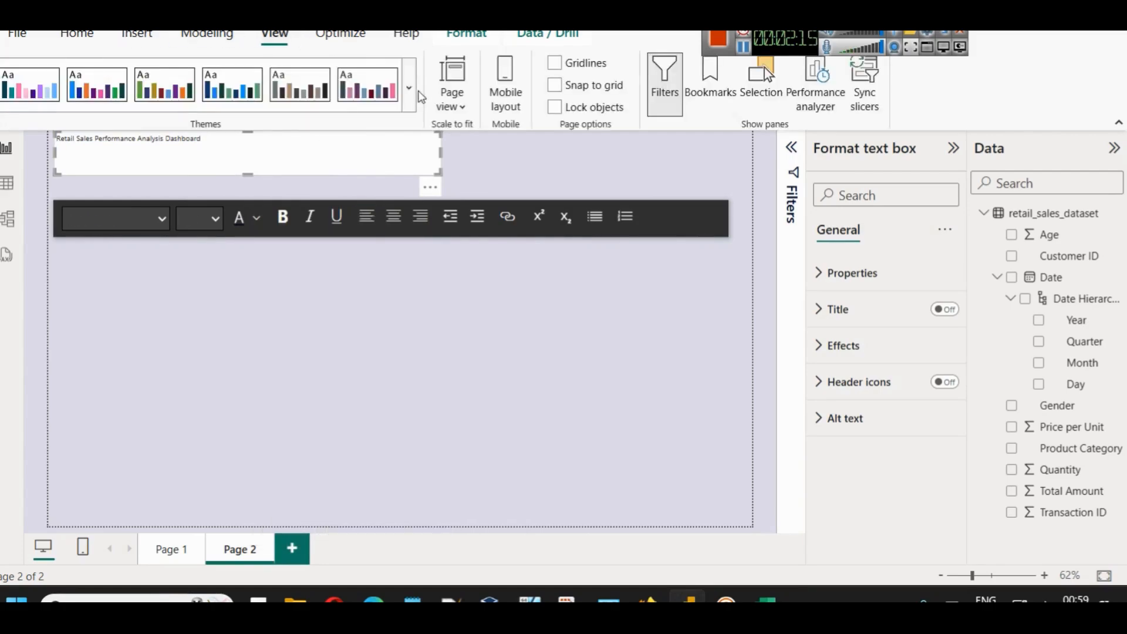
click(408, 88)
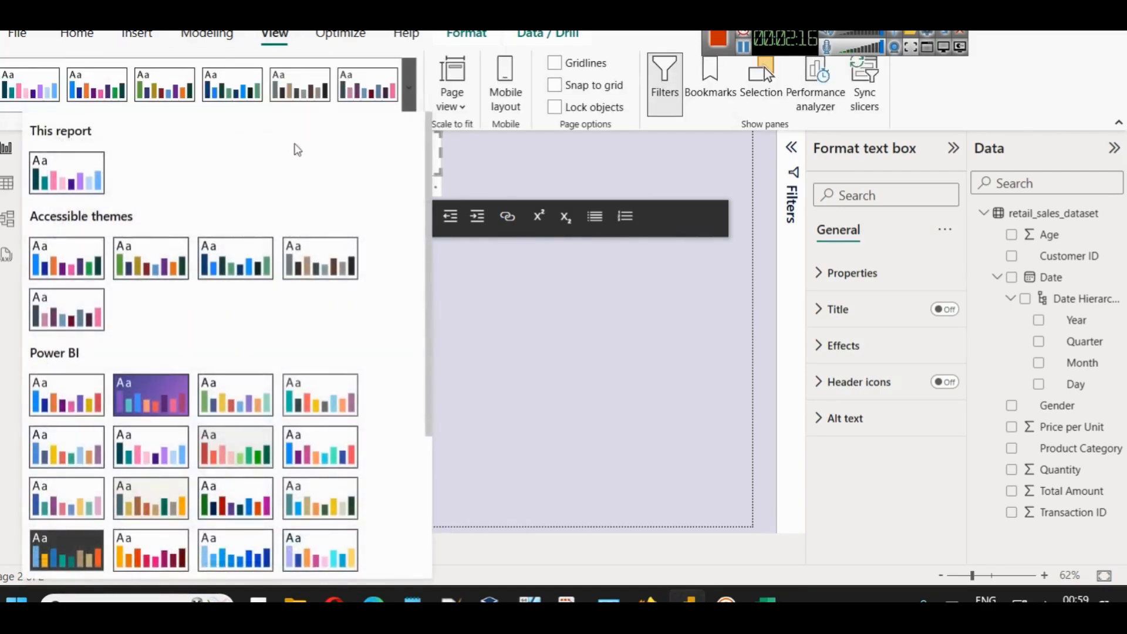
click(520, 166)
- Format the dashboard title in dark teal #004949 (Theme color 2, 50% darker), bold, at font size 28
triple_click(346, 141)
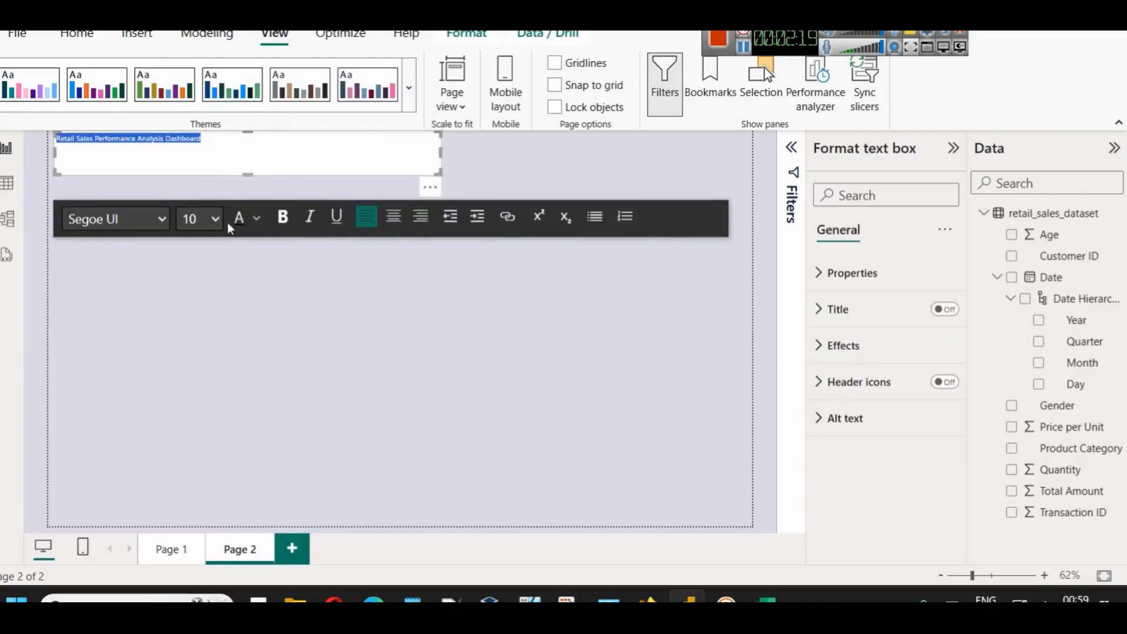
click(255, 220)
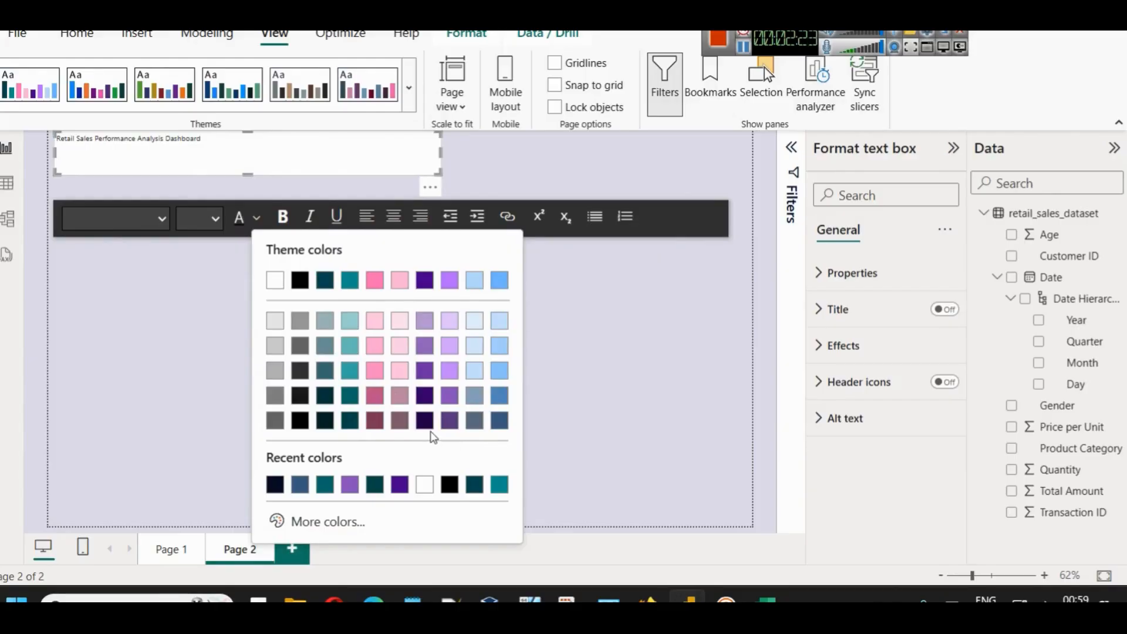
click(351, 421)
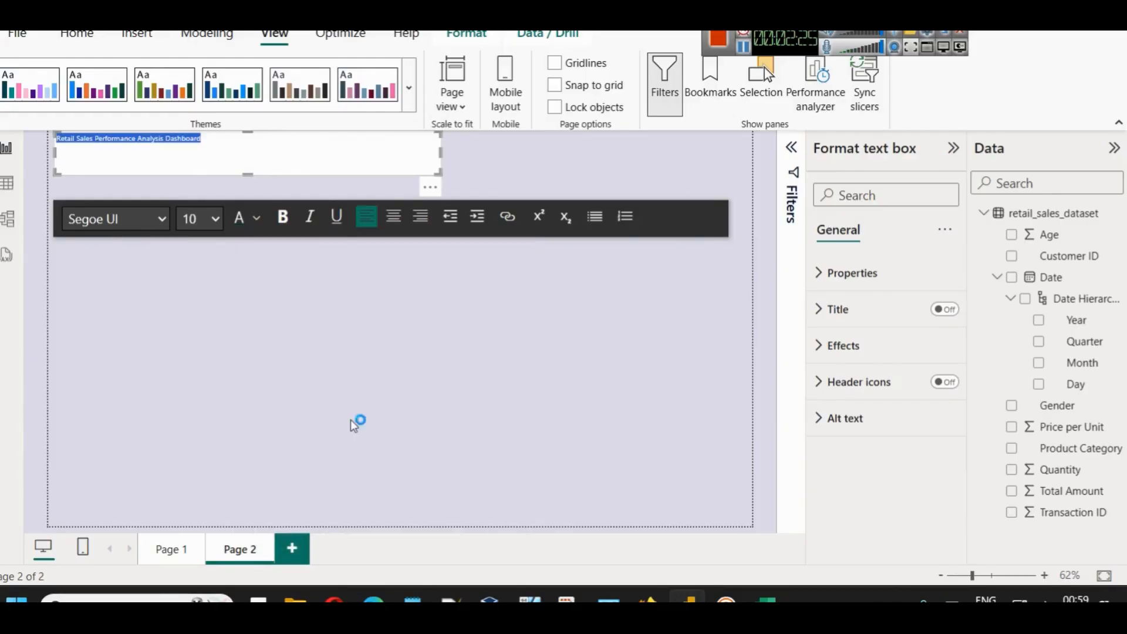
click(282, 217)
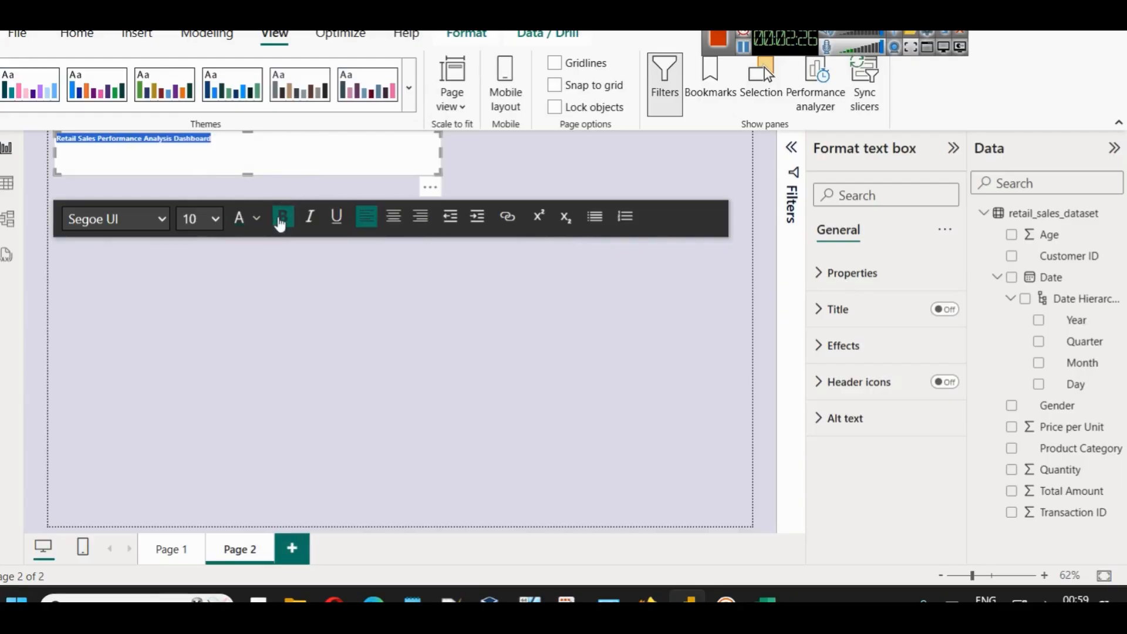
click(213, 219)
click(194, 512)
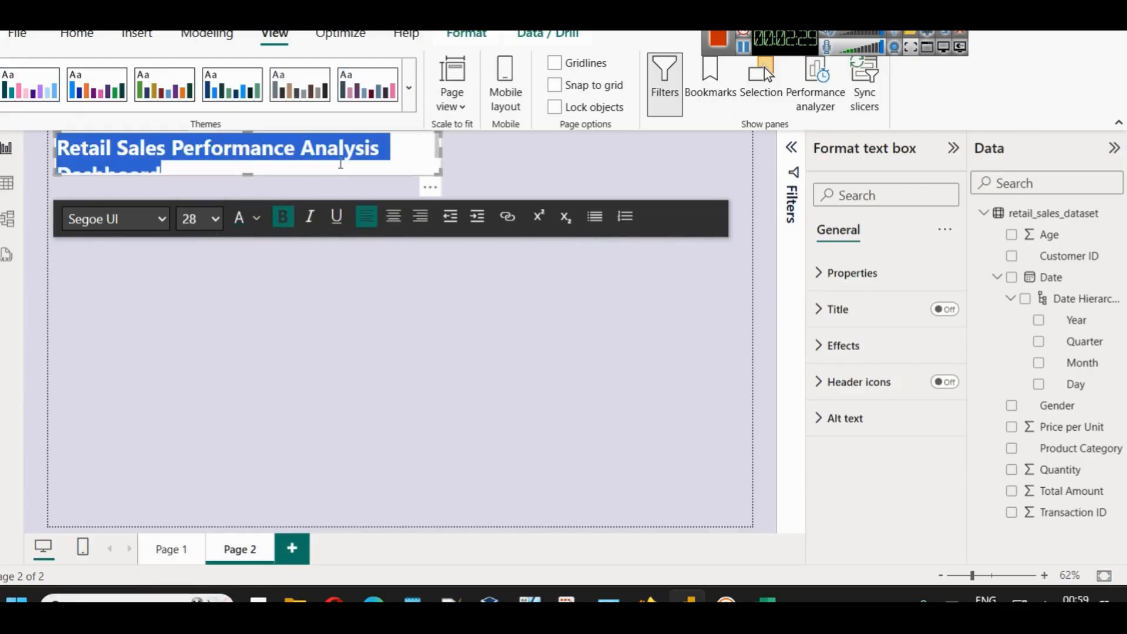
- Widen the title text box to fit the text on one line, reduce its height slightly and center the title
drag(446, 162, 516, 152)
click(298, 169)
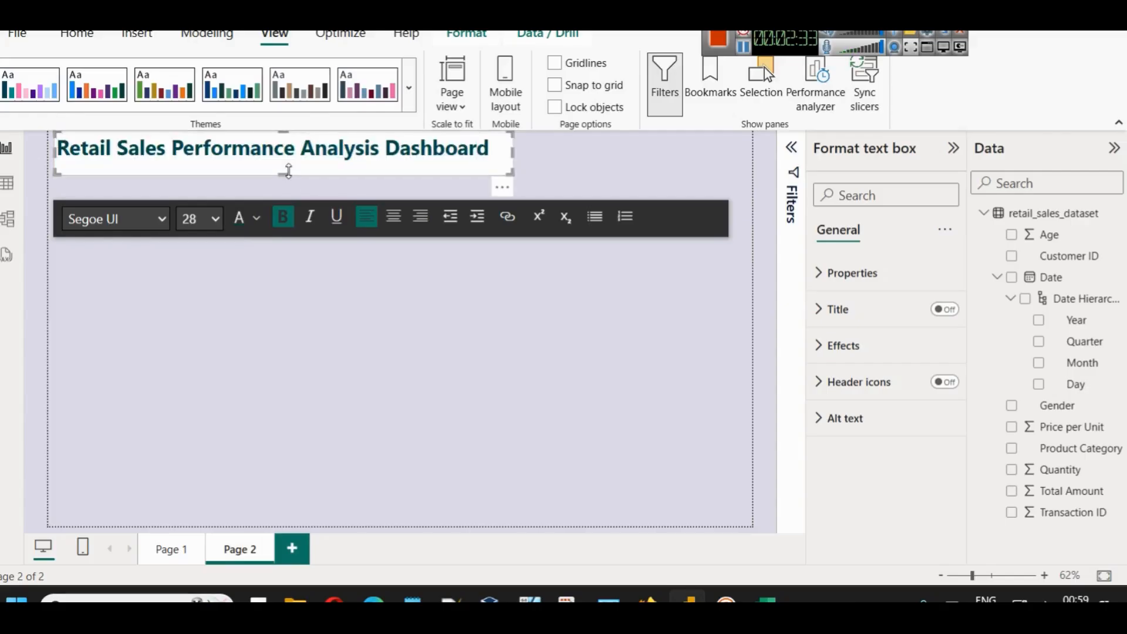
triple_click(340, 148)
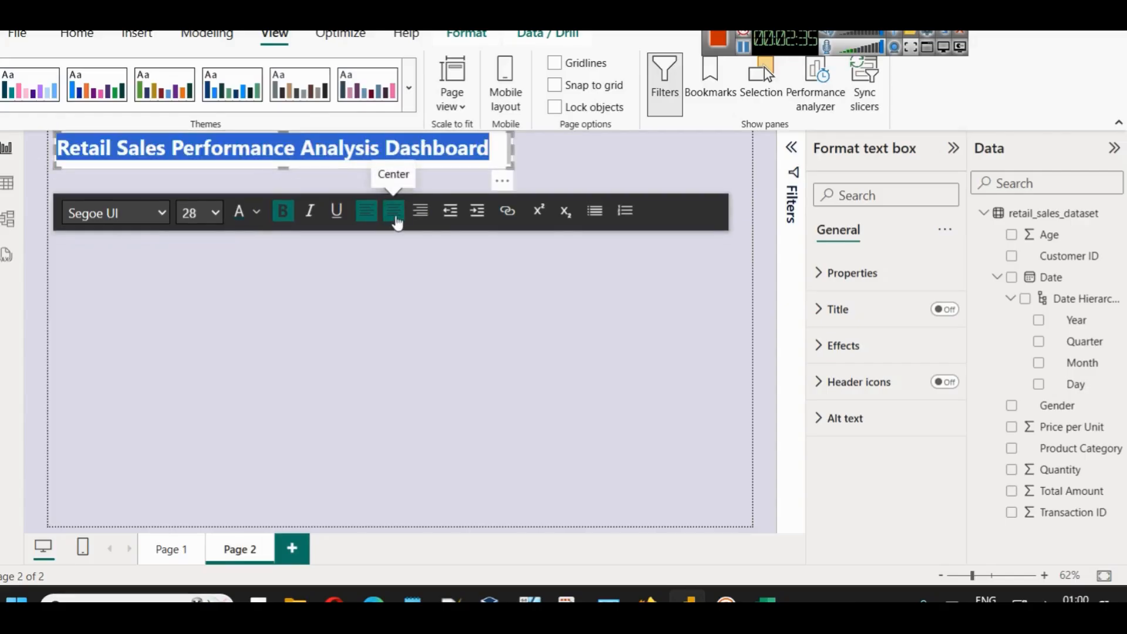
click(393, 211)
click(485, 149)
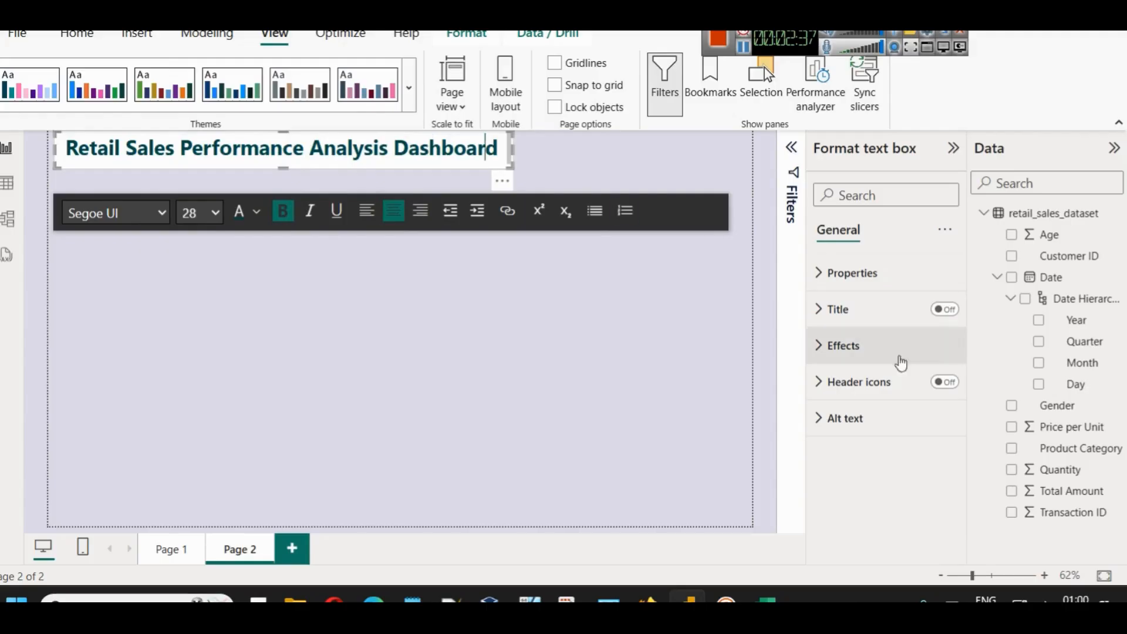
- Turn on the shadow and the visual border effects for the dashboard title text box
click(891, 358)
scroll(904, 434, down, 3)
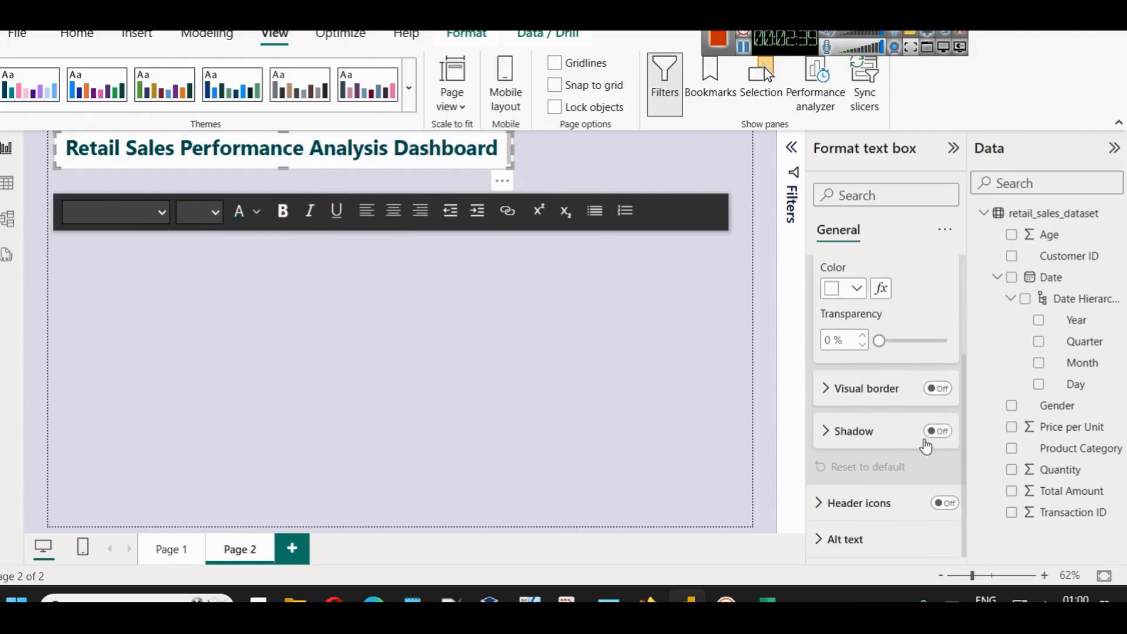
click(936, 432)
click(939, 387)
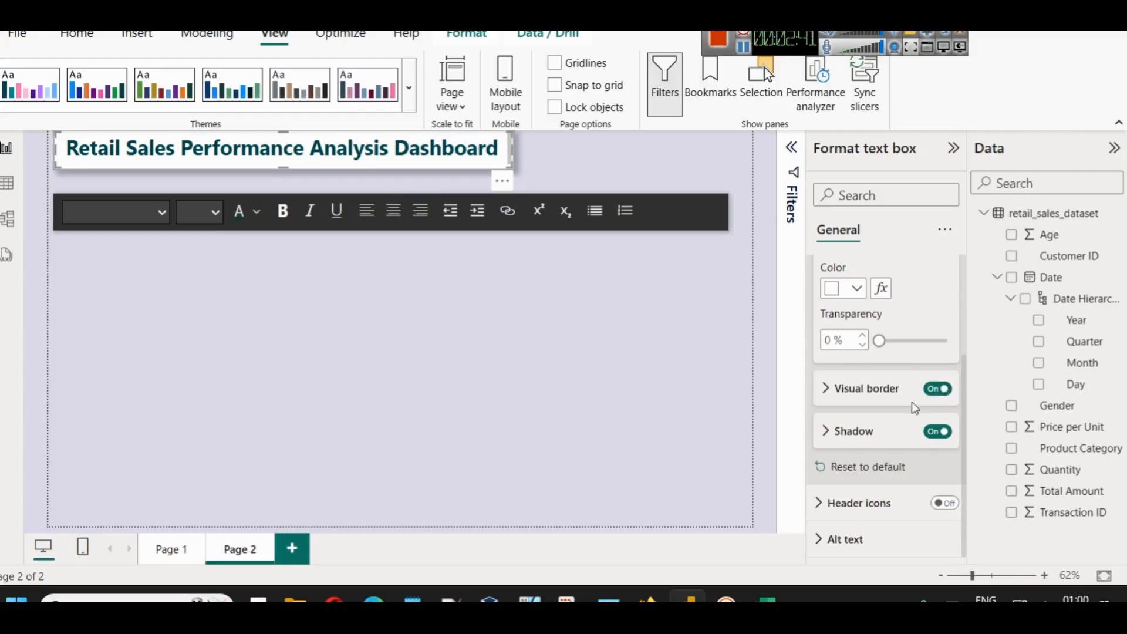
- Give the title text box's border the darkest shade of the dark teal-blue theme color and 12 px rounded corners
click(839, 388)
click(833, 434)
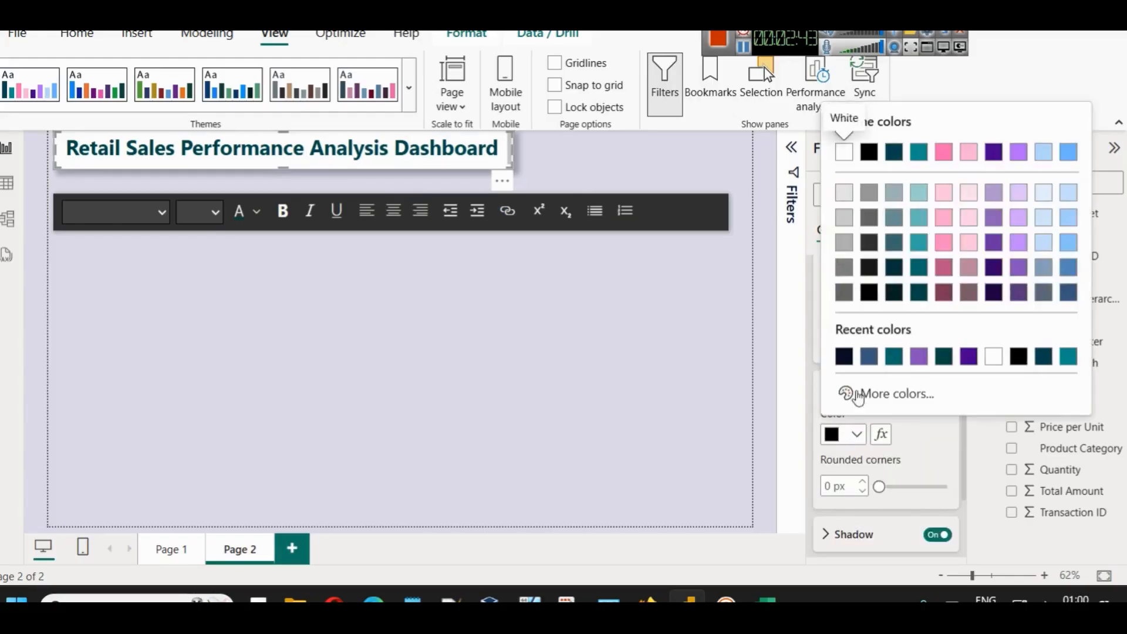
click(894, 294)
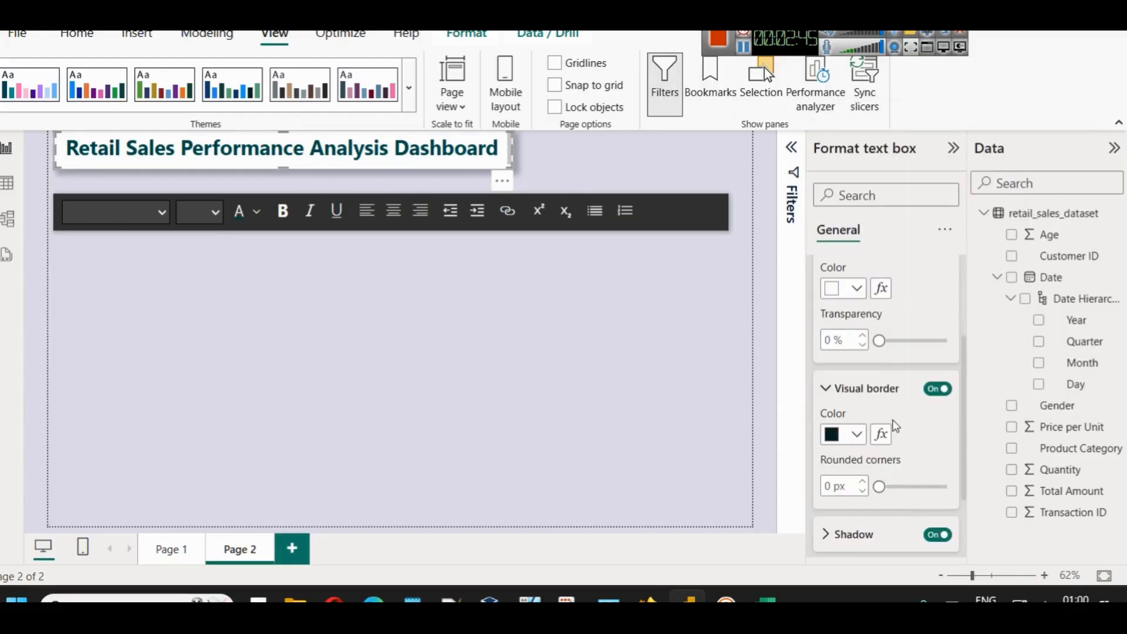
double_click(828, 485)
text(12)
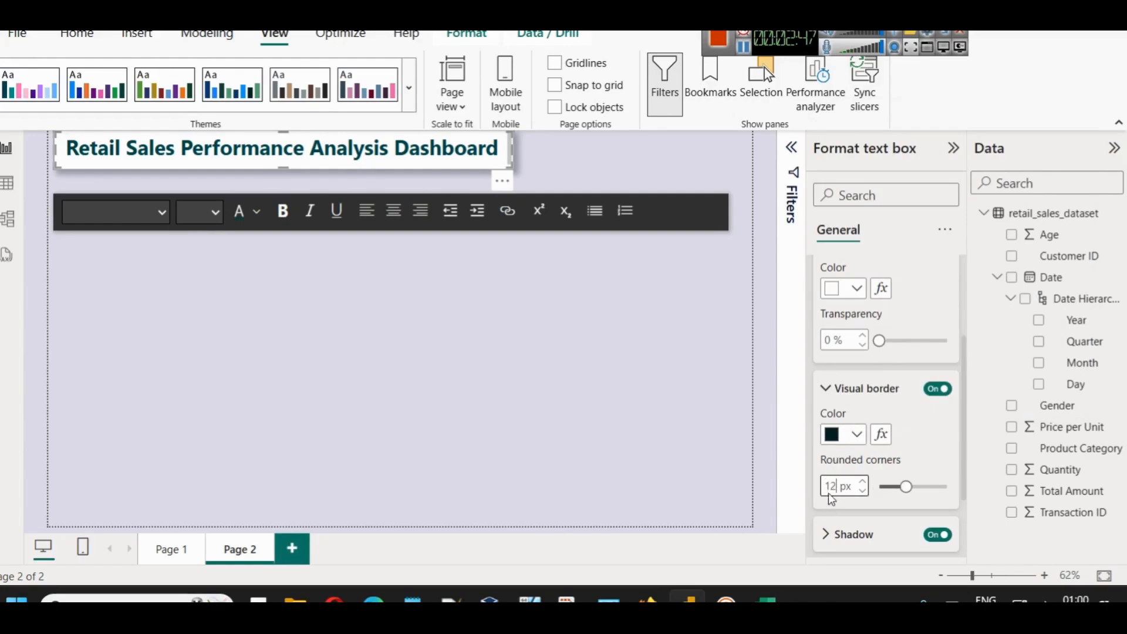
click(590, 351)
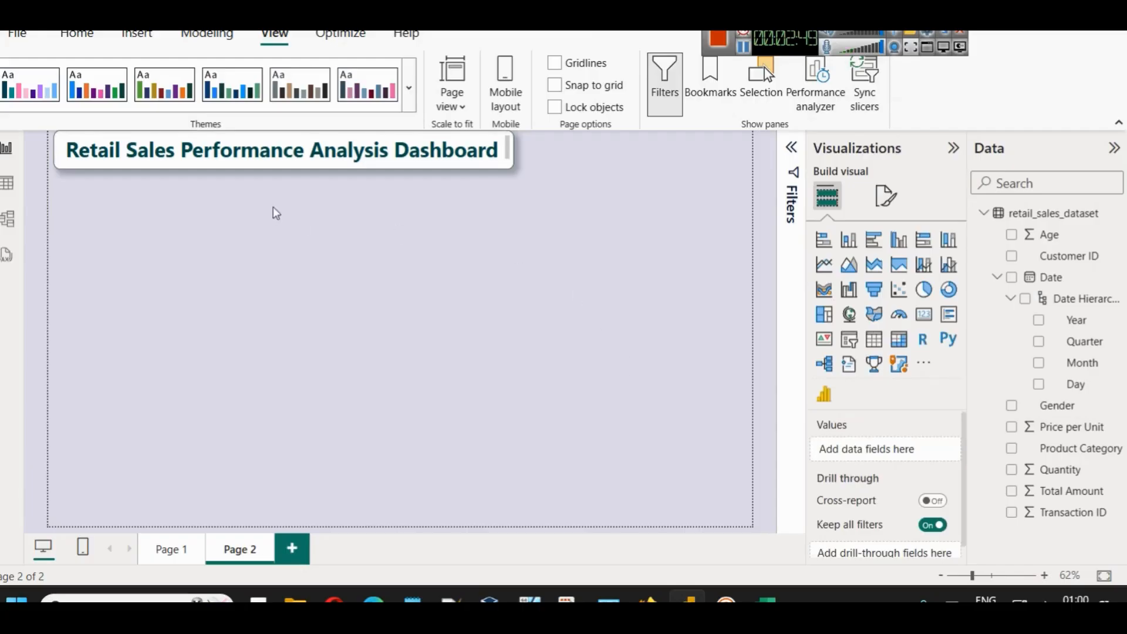
- Make the title text box slightly taller and shift it slightly down from the page's upper edge
click(283, 172)
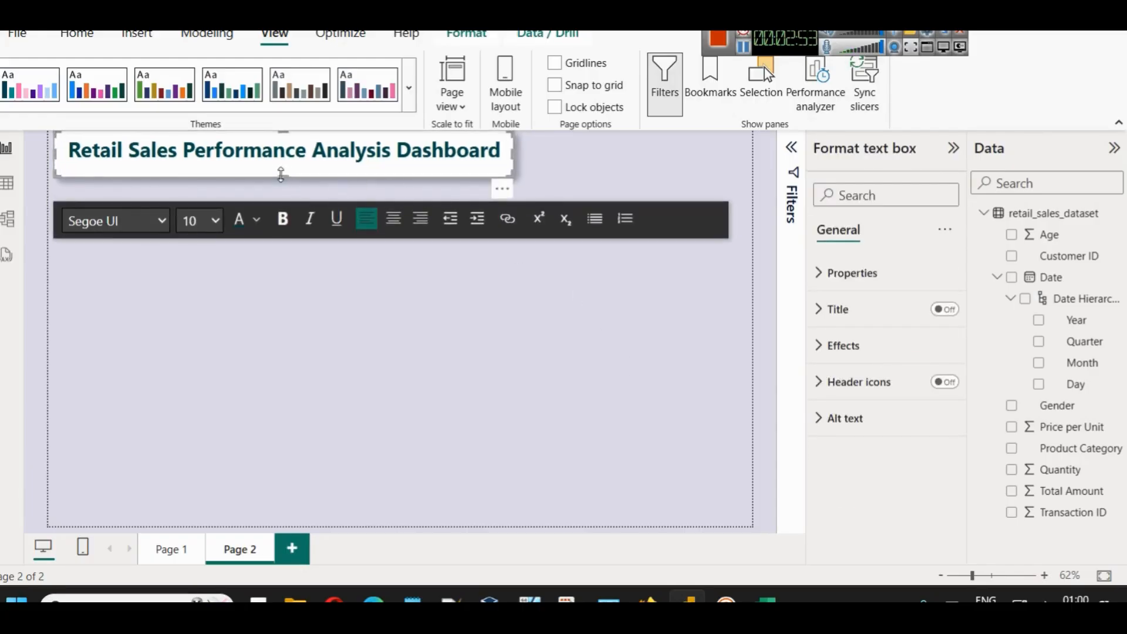
click(601, 176)
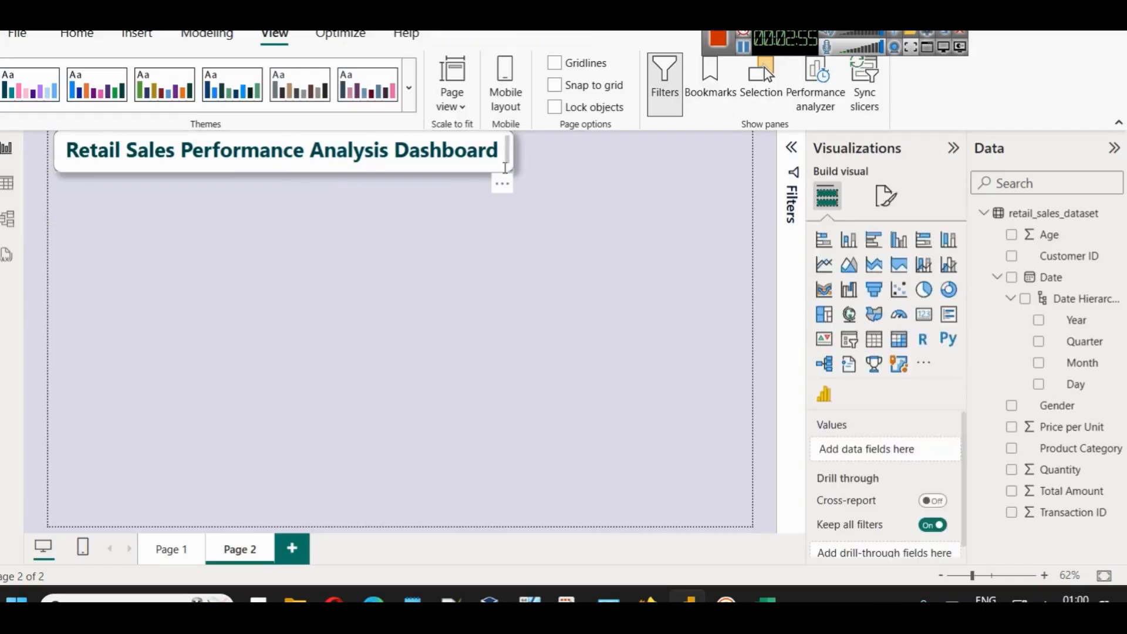
click(505, 167)
click(633, 177)
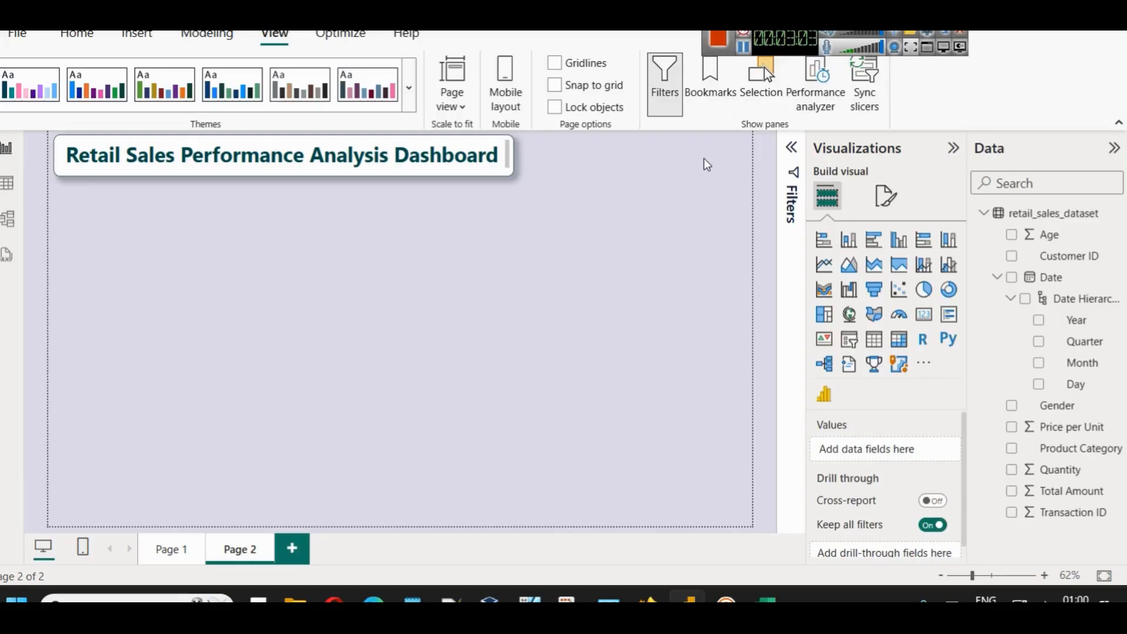
- Insert a slicer with the Date field, shrunk to the title's height and placed just right of the dashboard title
click(998, 278)
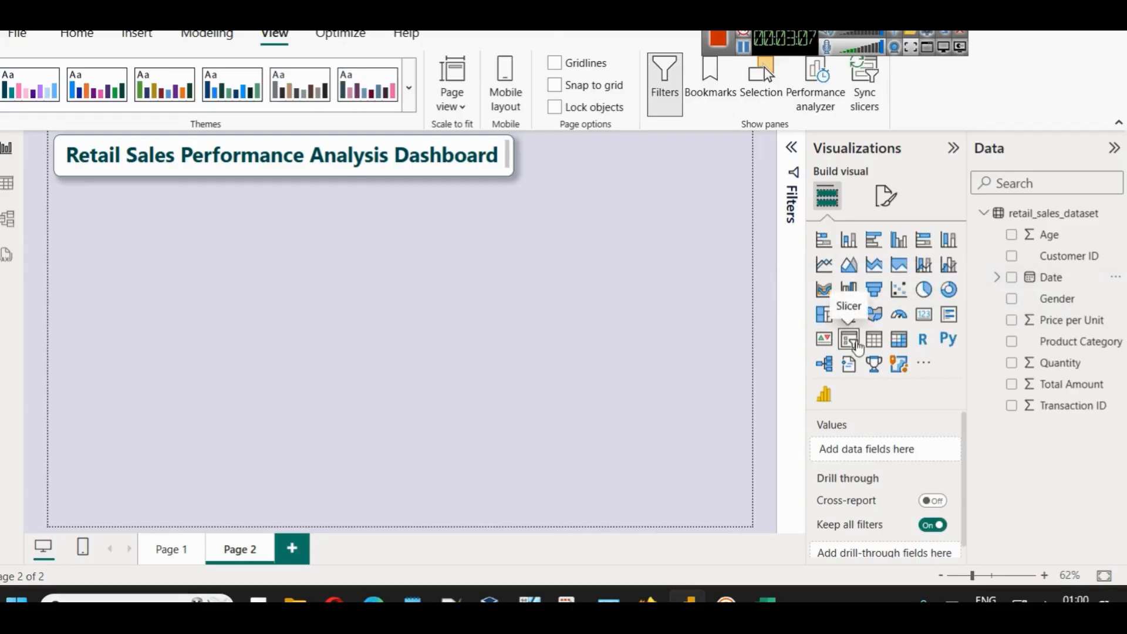
click(856, 345)
drag(317, 297, 554, 204)
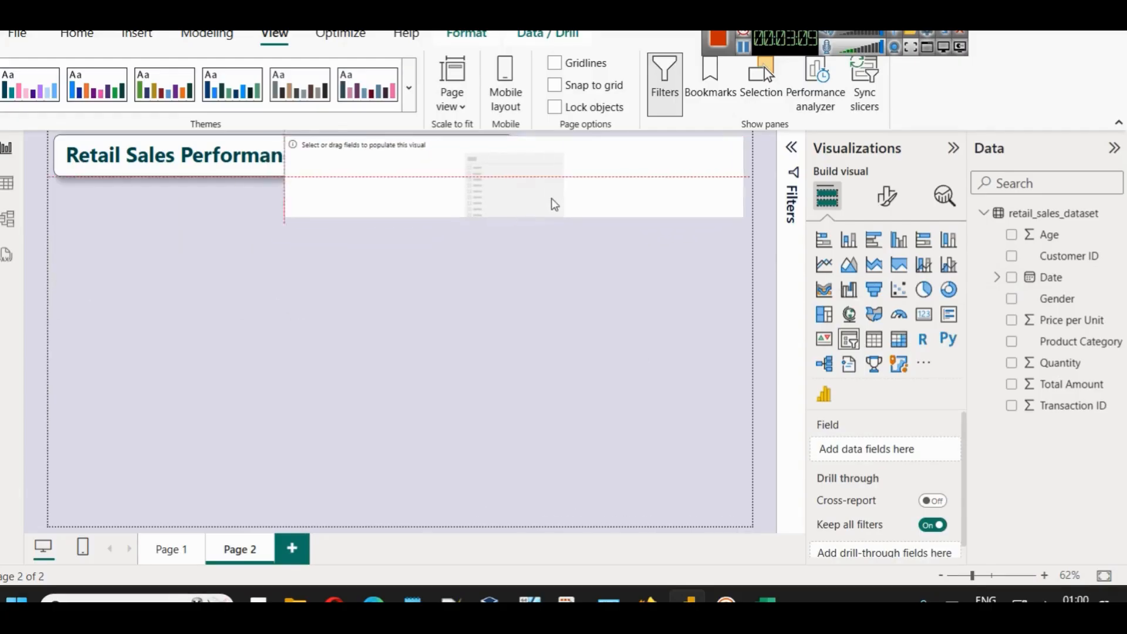
drag(286, 188, 634, 162)
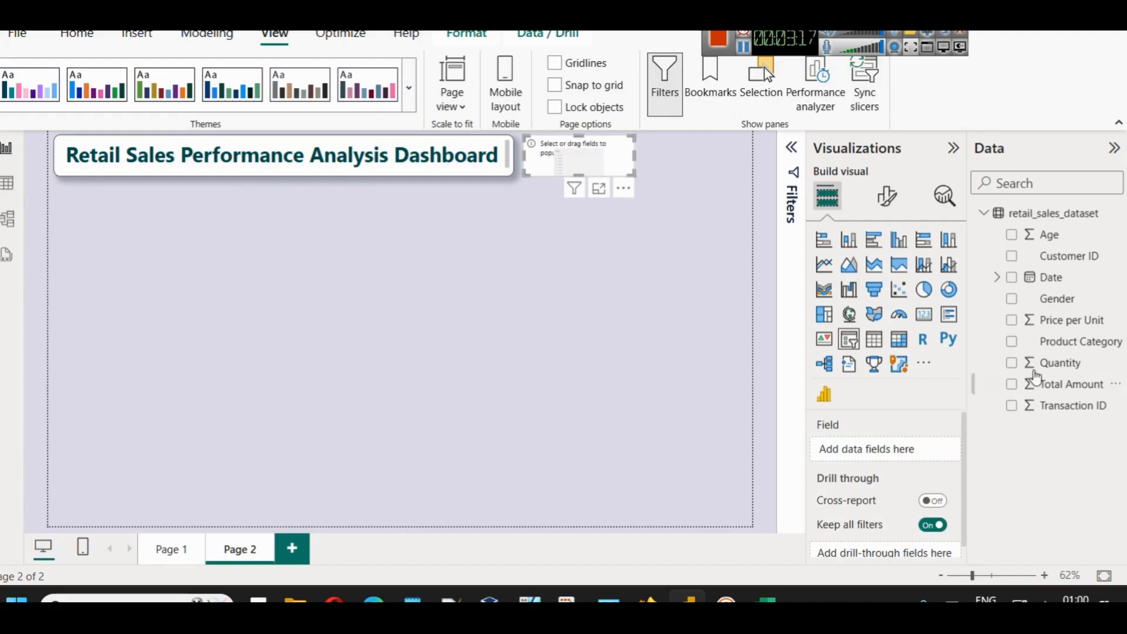
drag(1034, 277, 893, 448)
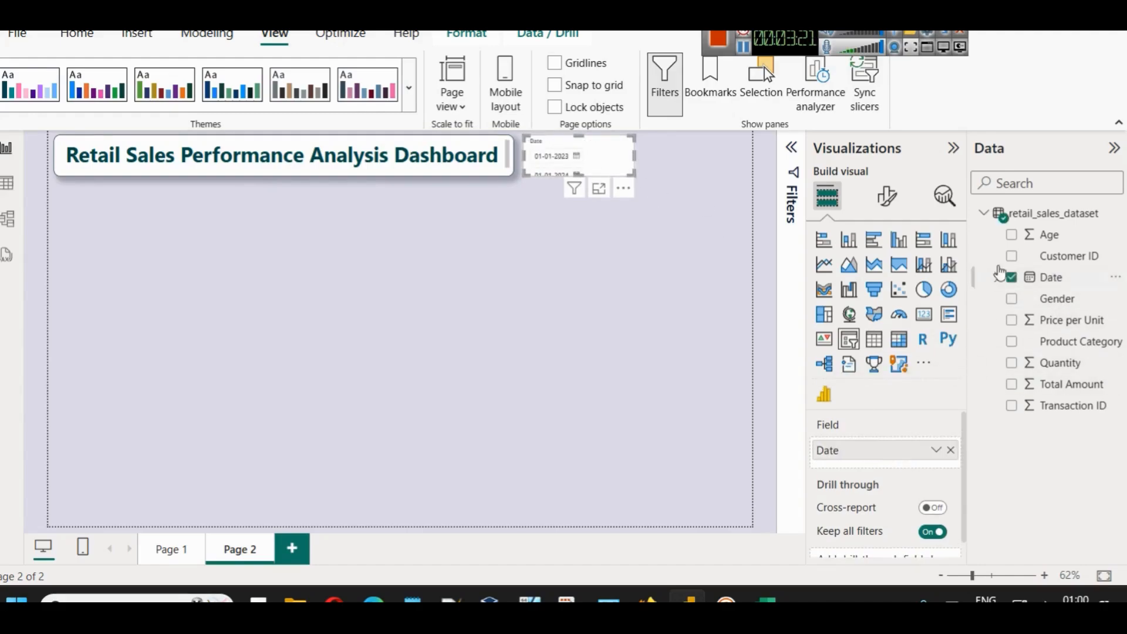
- Try the Dropdown style on the Date slicer and browse its list of dates
click(887, 196)
click(873, 319)
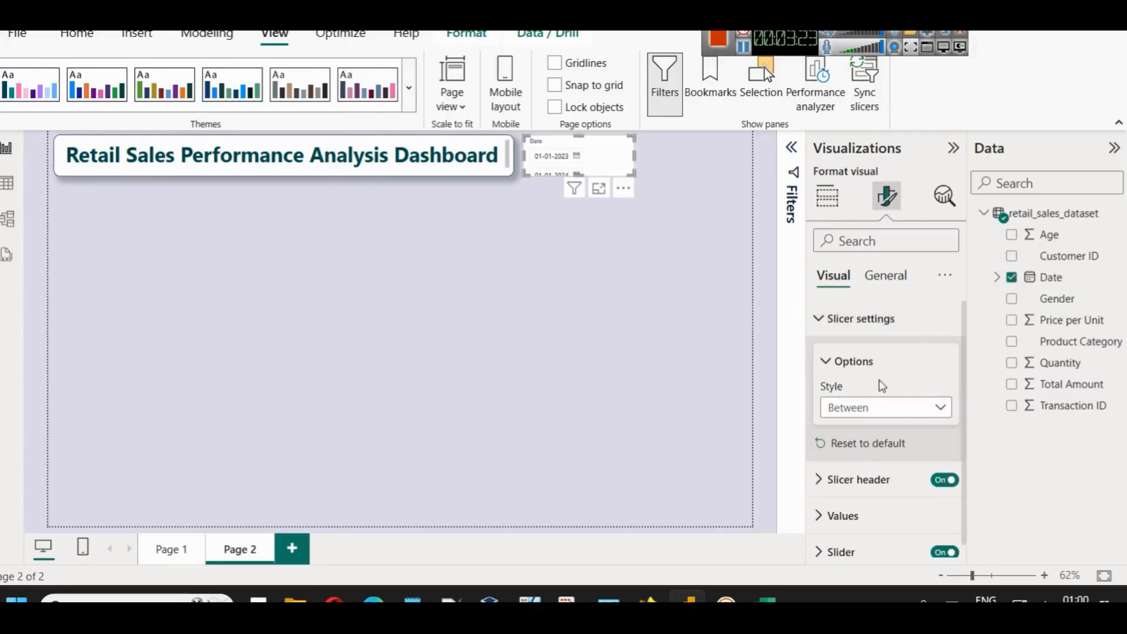
click(884, 407)
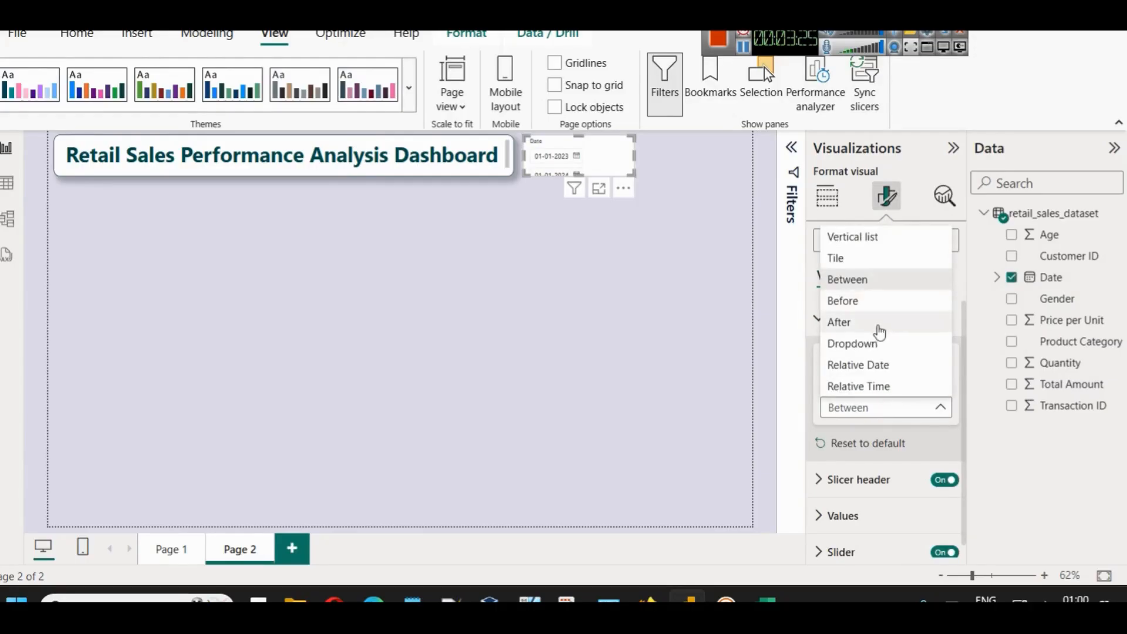
click(880, 345)
click(602, 162)
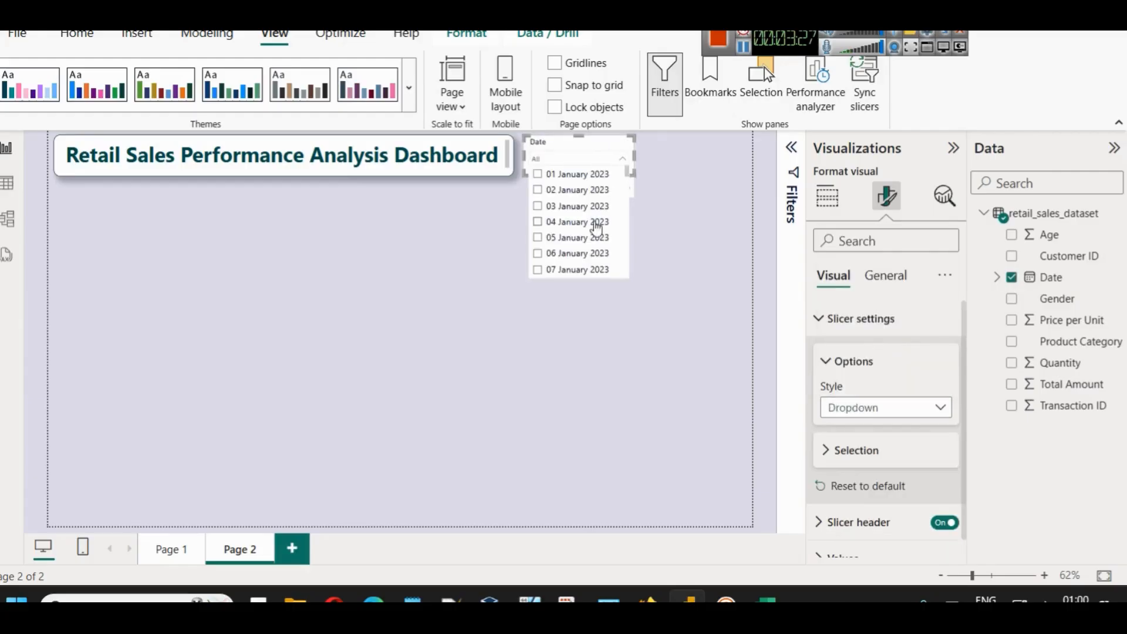
scroll(593, 222, down, 10)
scroll(594, 221, up, 15)
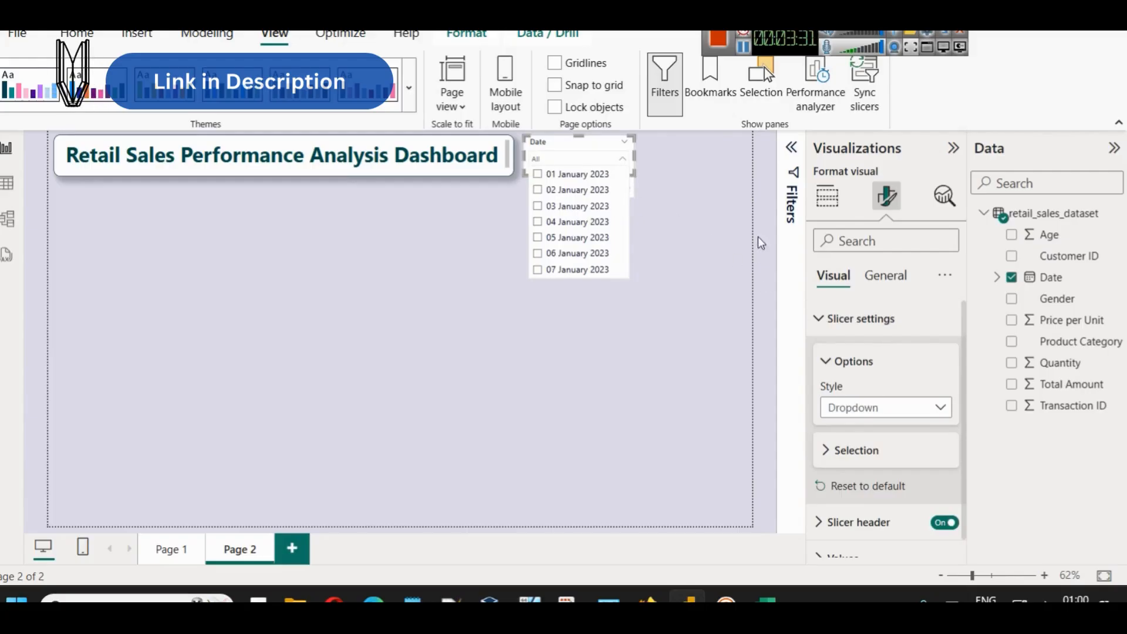
click(645, 171)
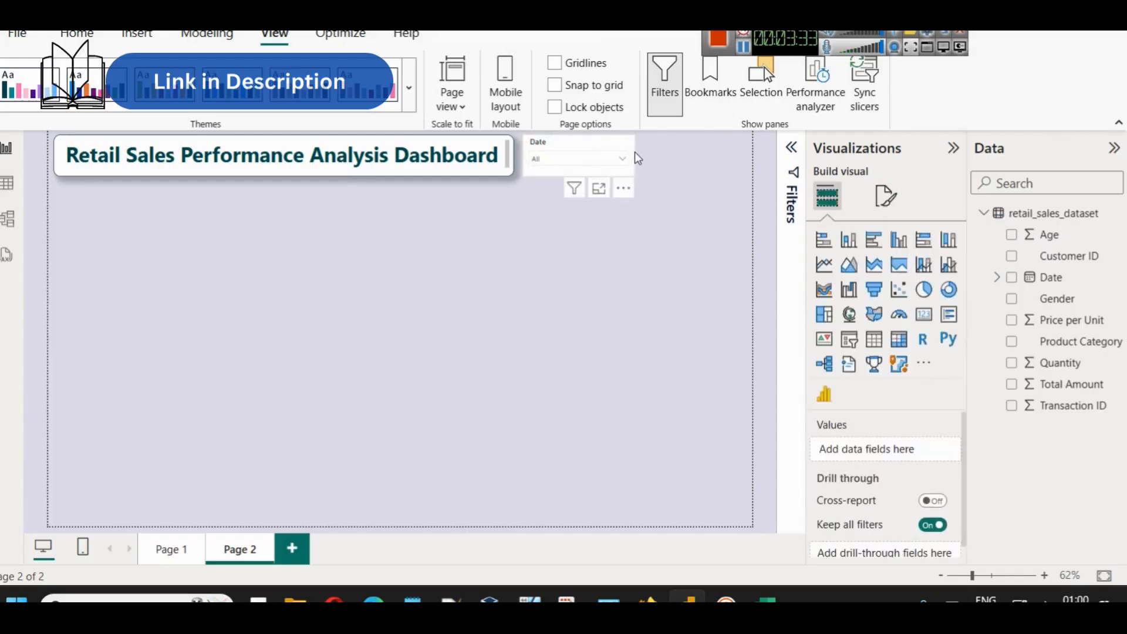
- Widen the Date slicer almost to the page's right edge and increase its height
click(632, 156)
drag(633, 158, 735, 159)
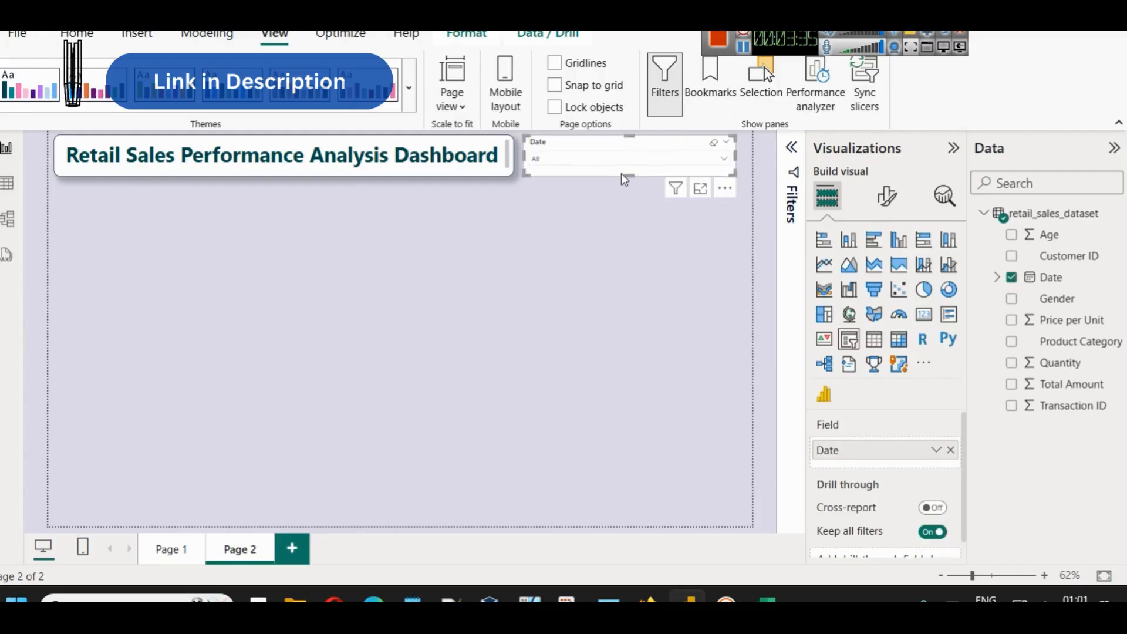
drag(631, 176, 633, 197)
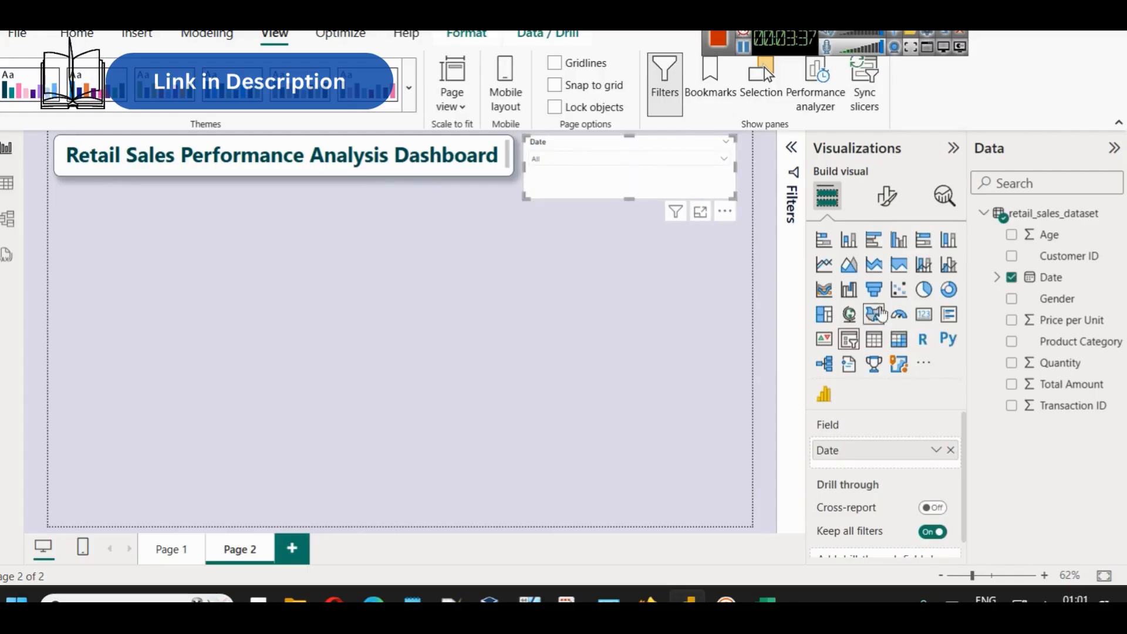
- Set the Date slicer's style to Between and reduce its height to fit just below the range slider
click(887, 199)
click(874, 320)
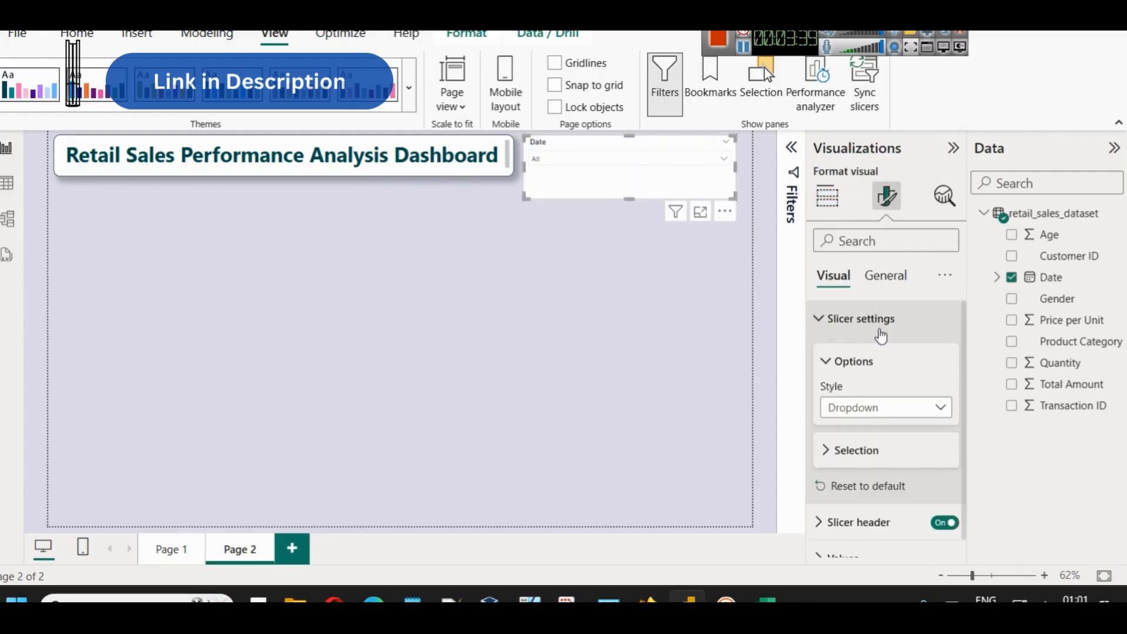
click(874, 412)
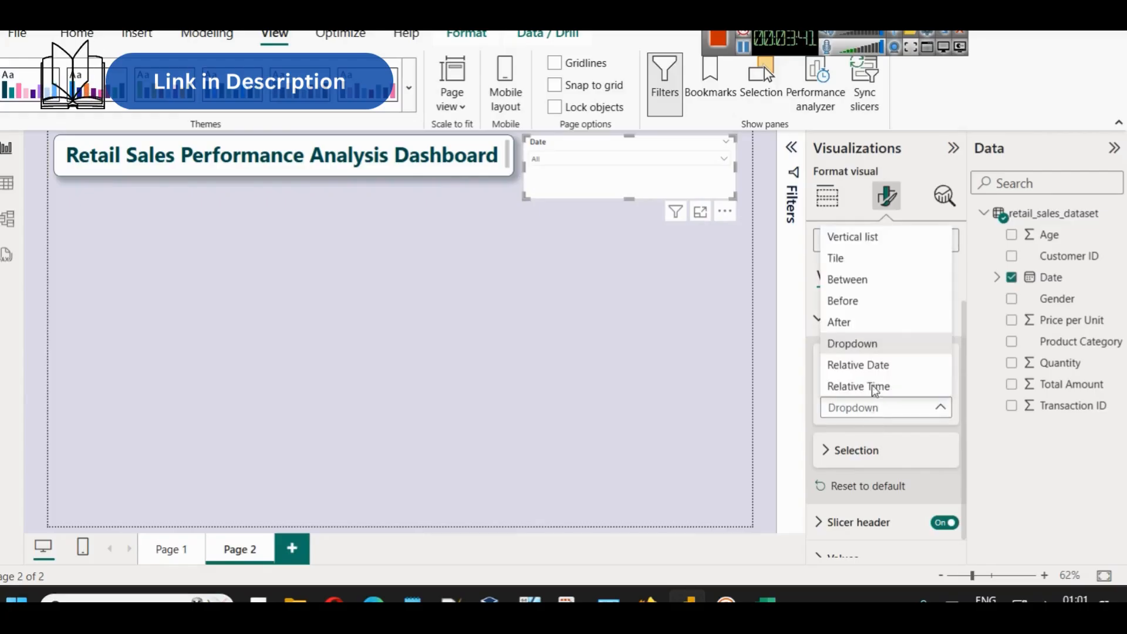
click(866, 282)
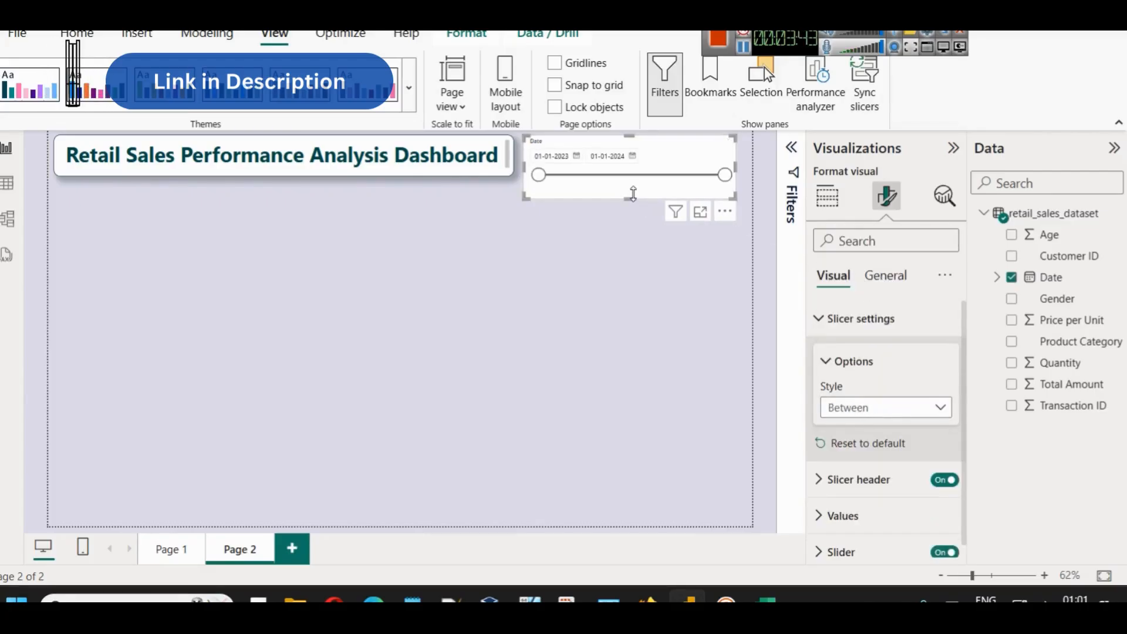
drag(629, 199, 634, 186)
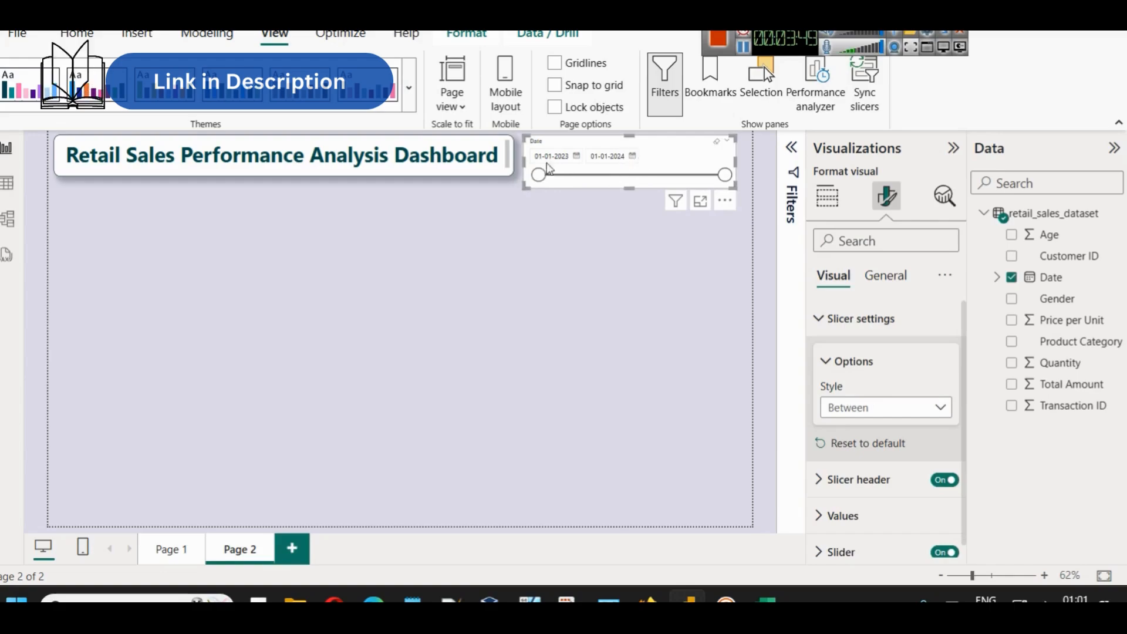
- Turn off the Date slicer's header and reduce its height to match the title text box
scroll(880, 464, down, 1)
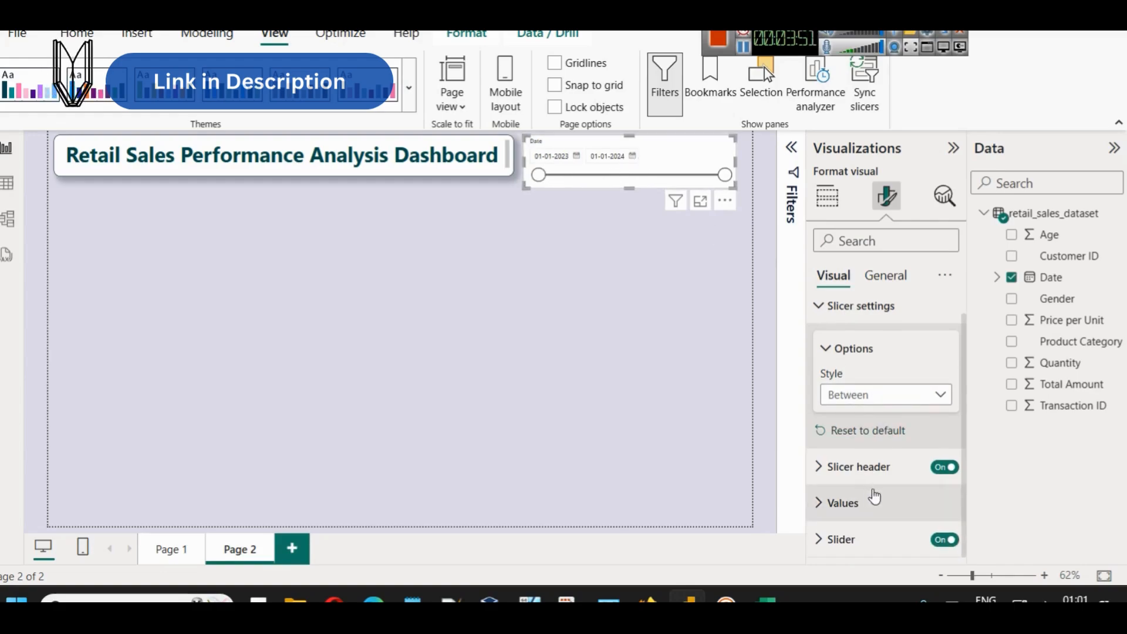
click(942, 466)
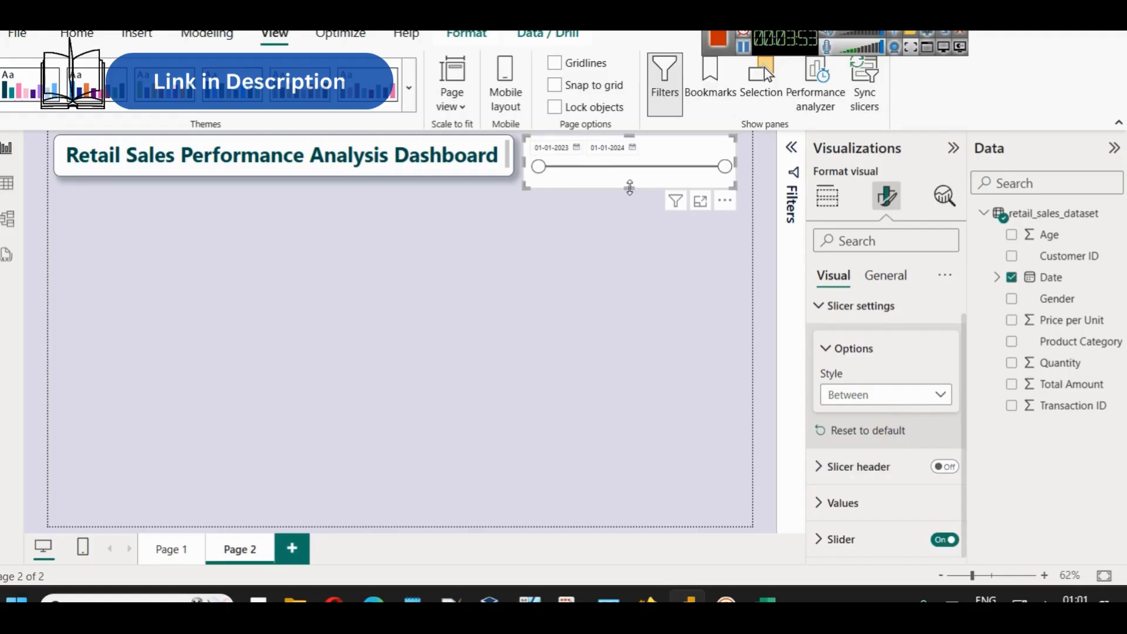
drag(628, 188, 629, 175)
click(643, 256)
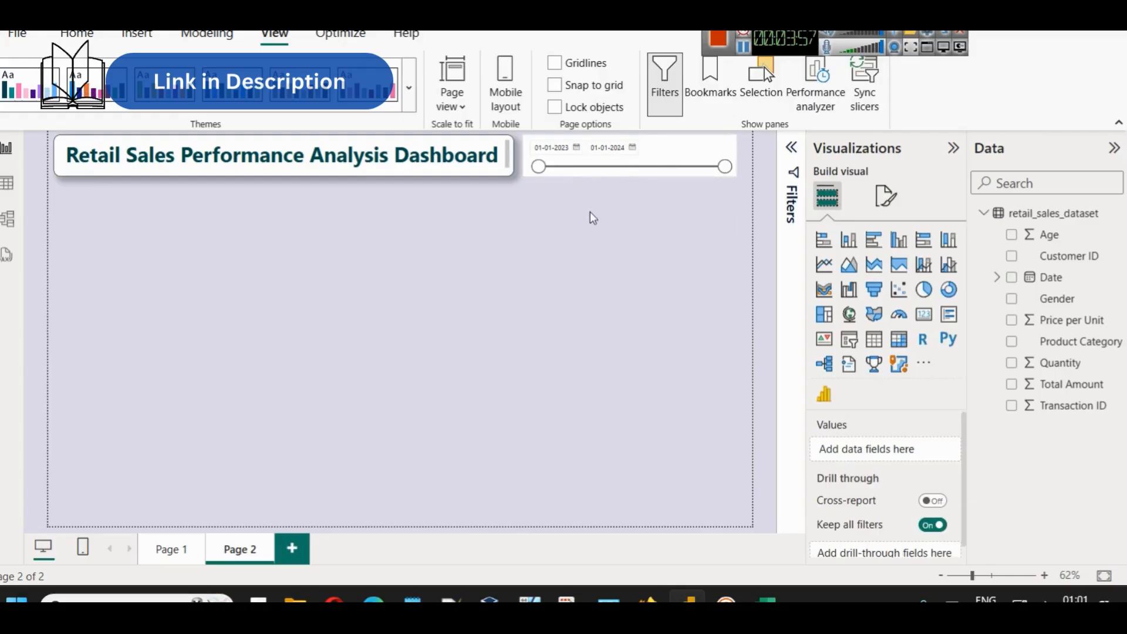
- Copy the title text box's border and shadow formatting onto the Date slicer with Format painter
click(440, 175)
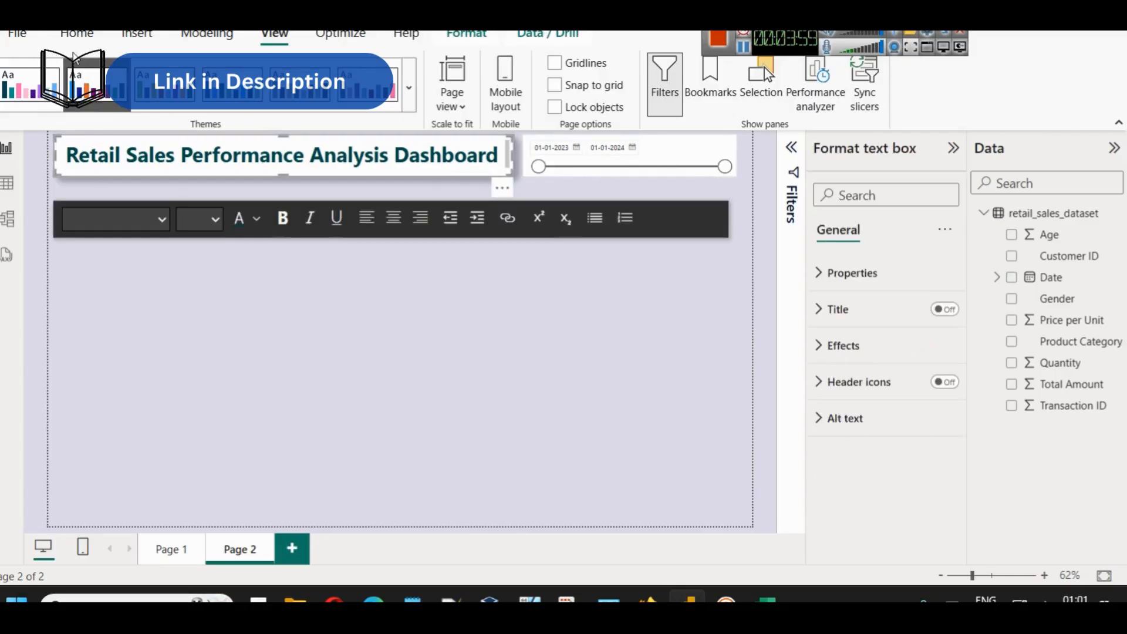
click(76, 34)
click(83, 104)
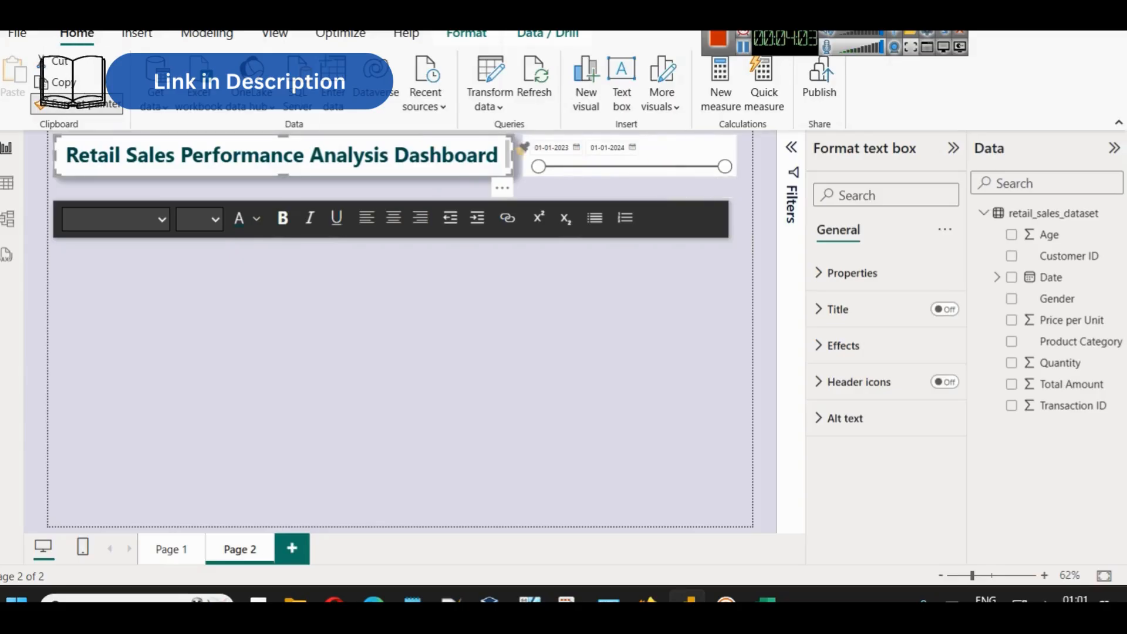
click(671, 150)
click(606, 244)
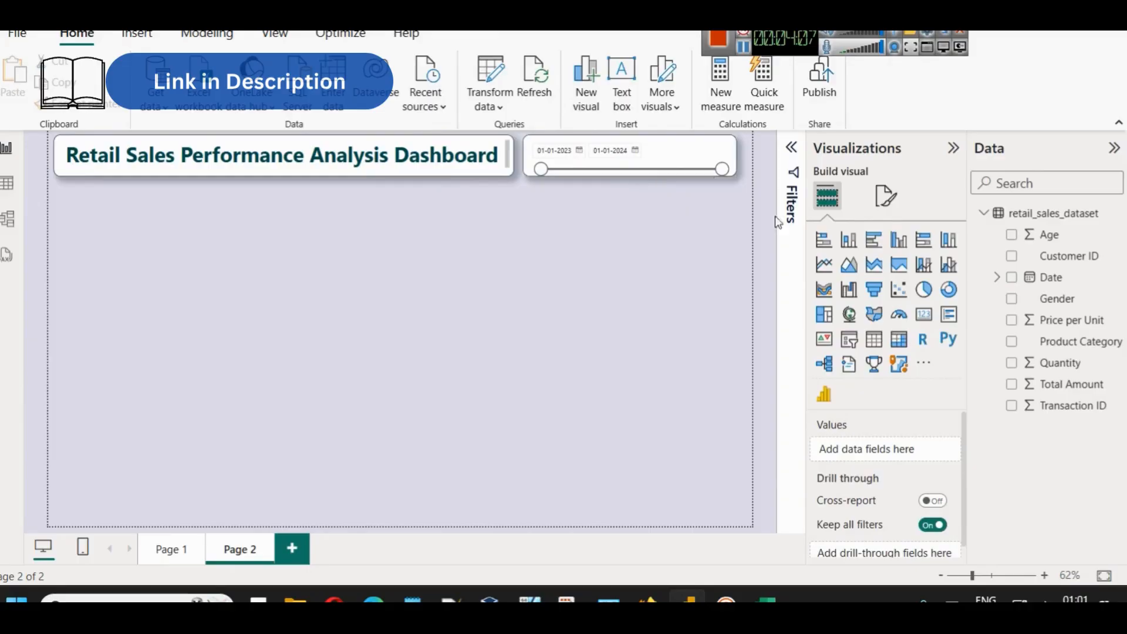
- Increase the height of the title text box and the Date slicer slightly, keeping their lower edges level
click(643, 171)
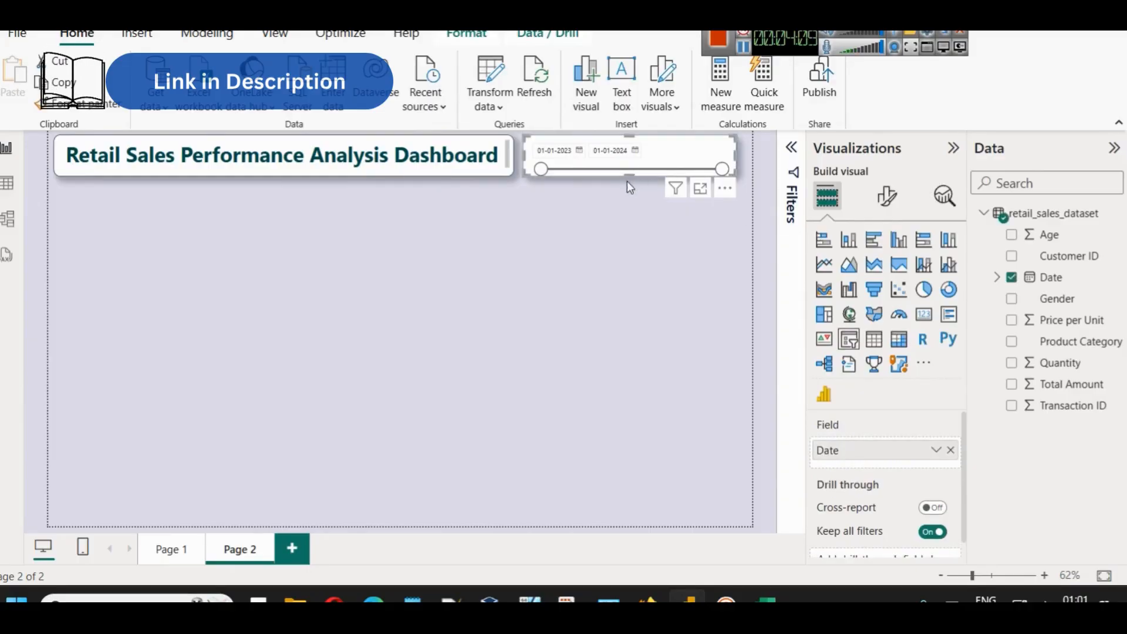
click(372, 156)
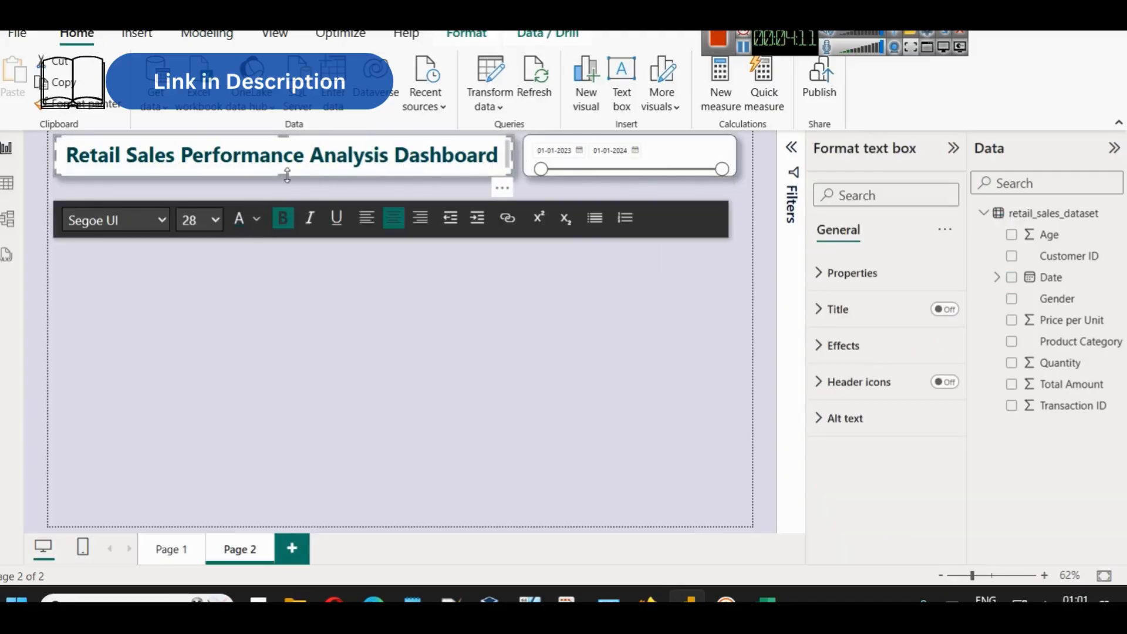
click(613, 171)
click(641, 253)
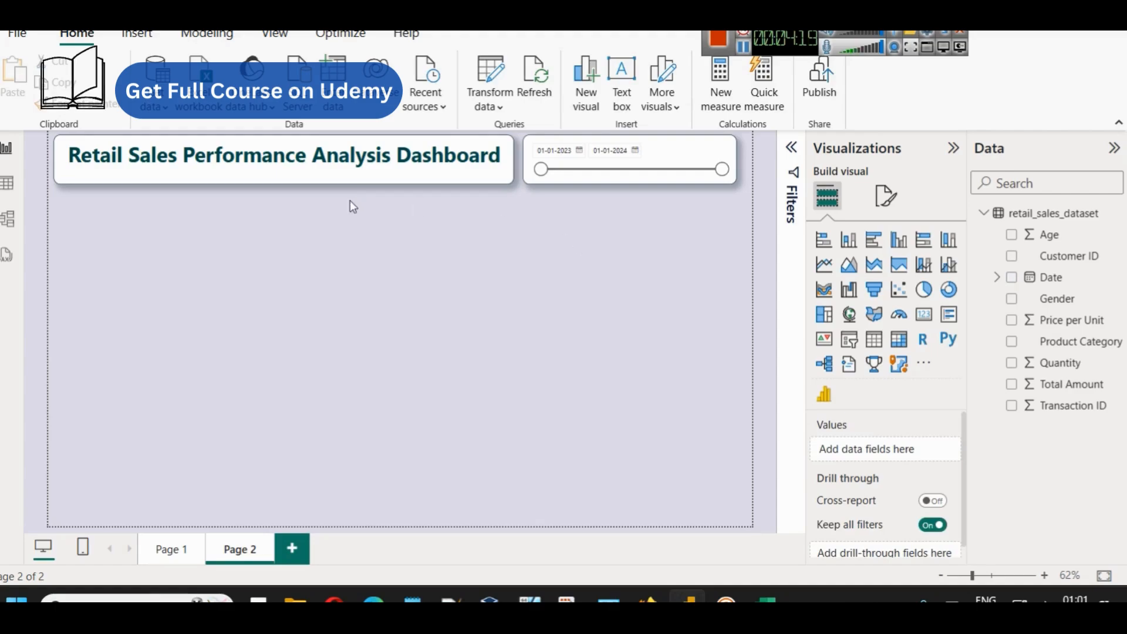
- Nudge the Date slicer slightly toward the page's right edge and widen the title text box to narrow the gap
click(712, 148)
key(Right)
key(Right)
key(Right)
key(Right)
key(Right)
key(Right)
click(509, 156)
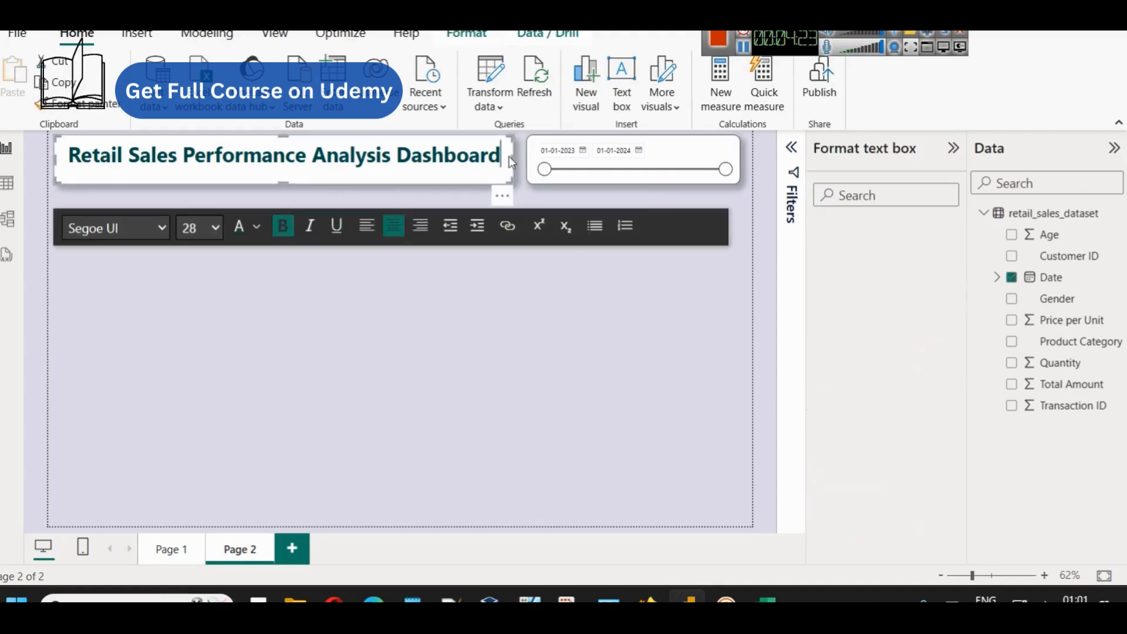
click(556, 298)
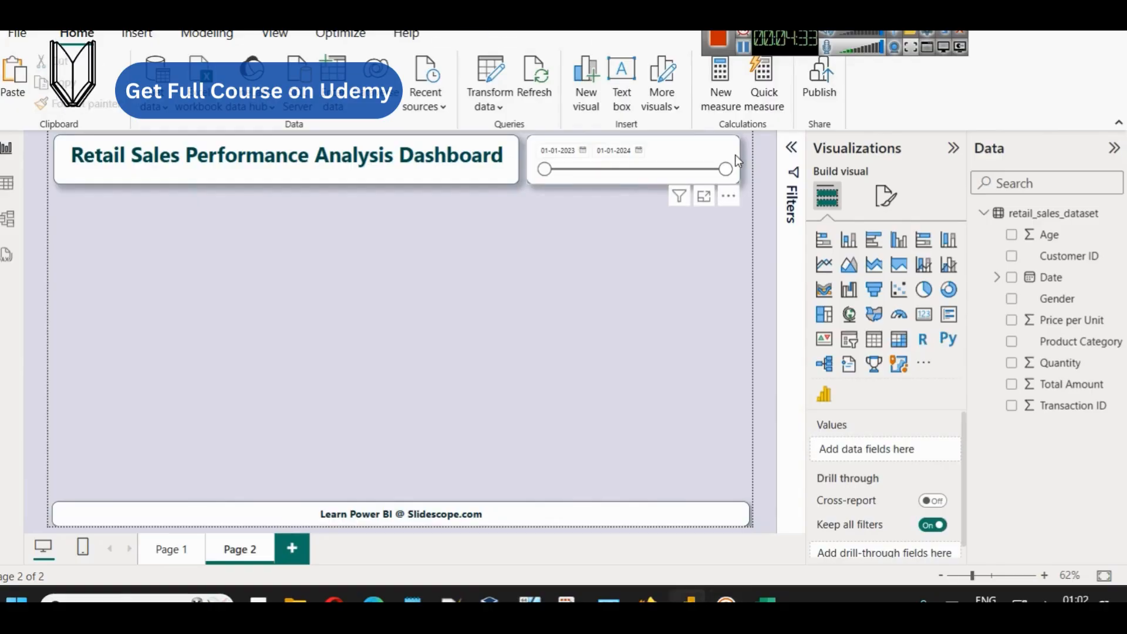
- Widen the Date slicer until its outer edge lines up with the page footer's end
drag(736, 155, 744, 161)
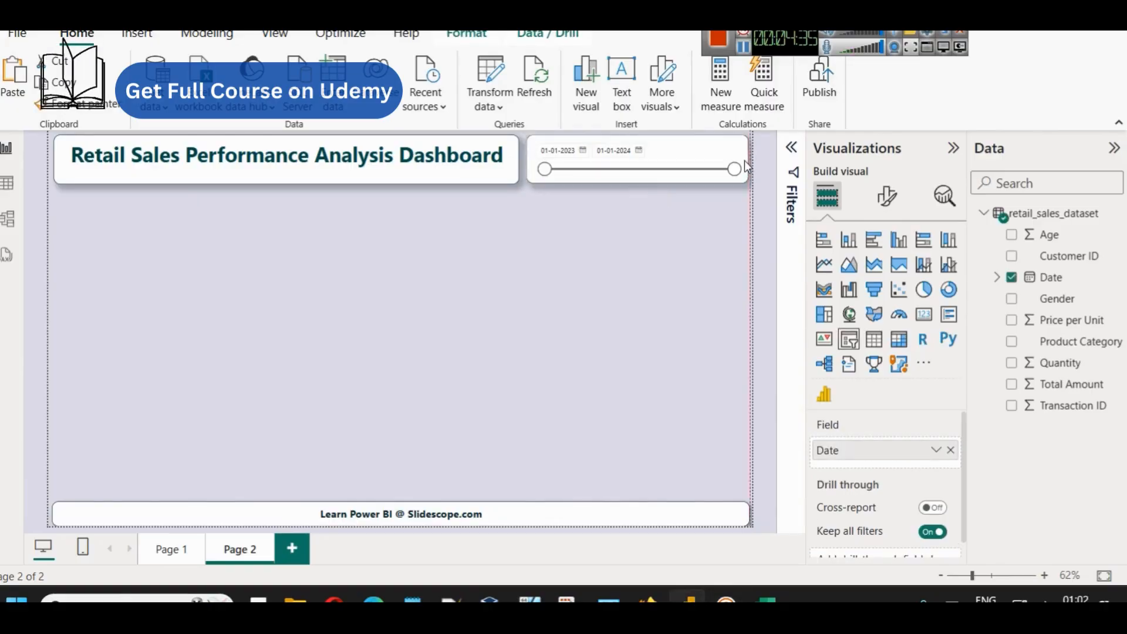
click(707, 261)
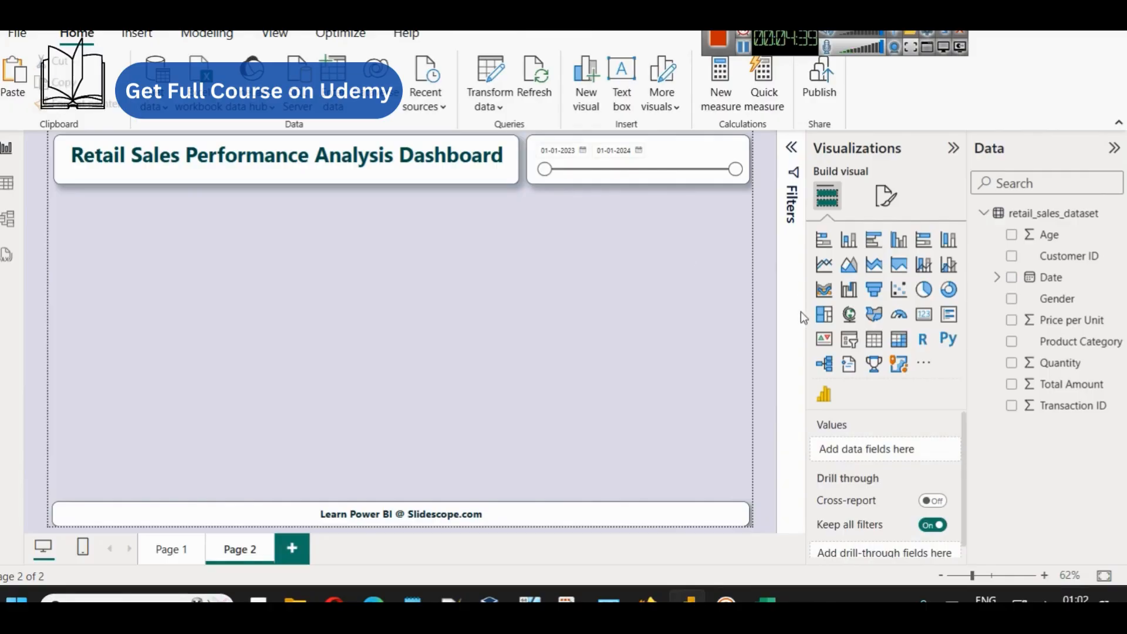
- Add a Card visual directly below the title text box and shrink it to about 218 wide by 93 high
click(932, 317)
drag(203, 258, 200, 214)
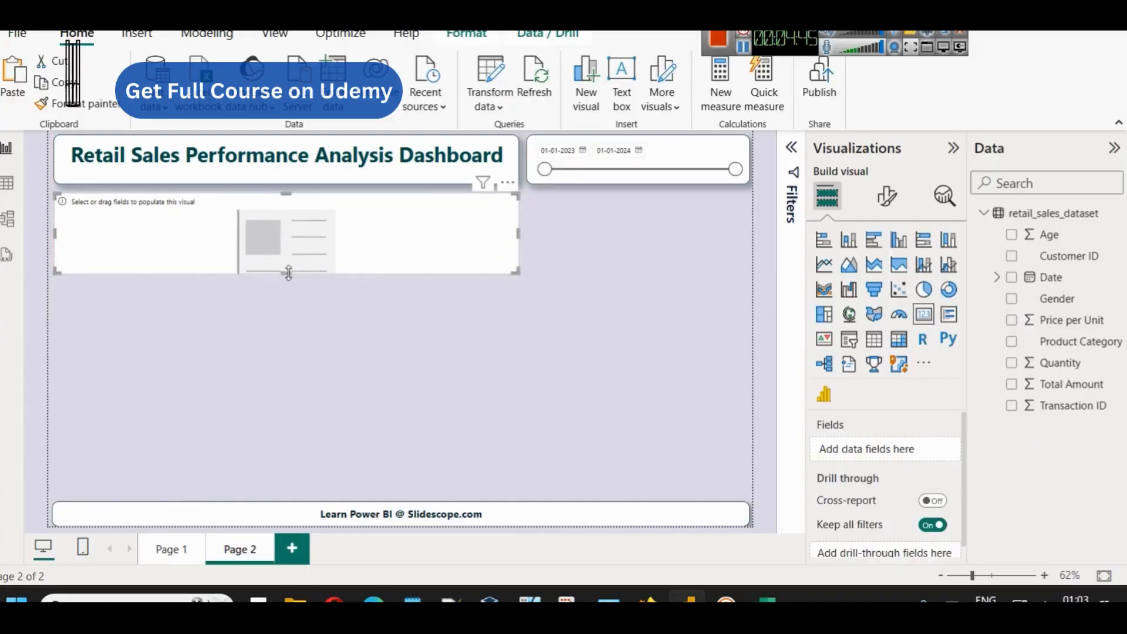
drag(289, 273, 286, 231)
drag(518, 213, 225, 214)
drag(137, 231, 141, 241)
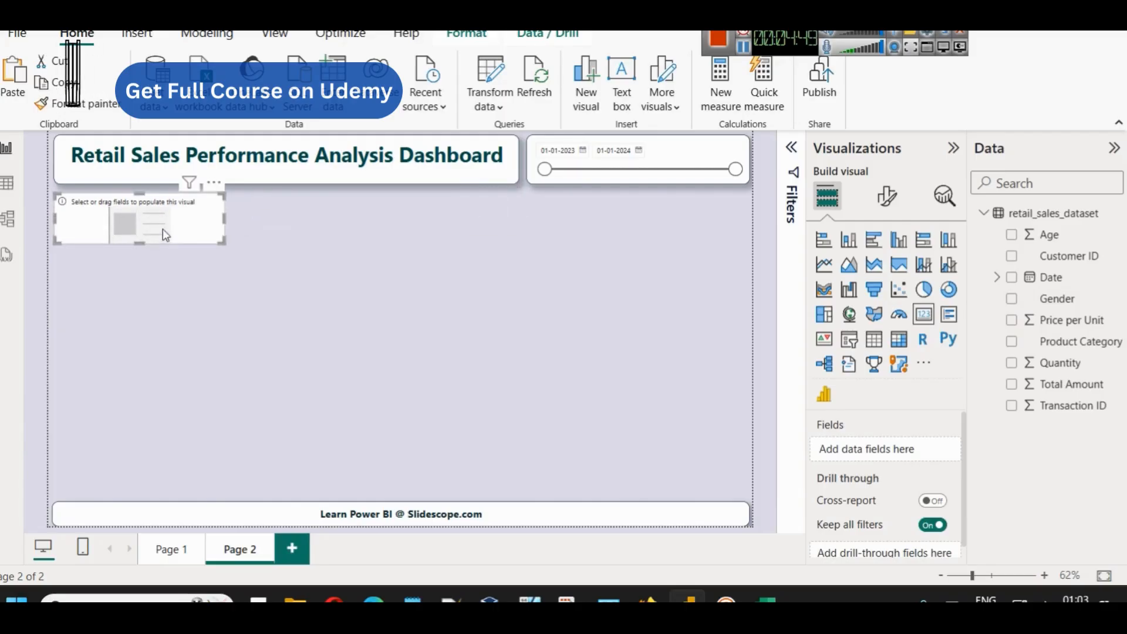
drag(224, 218, 172, 219)
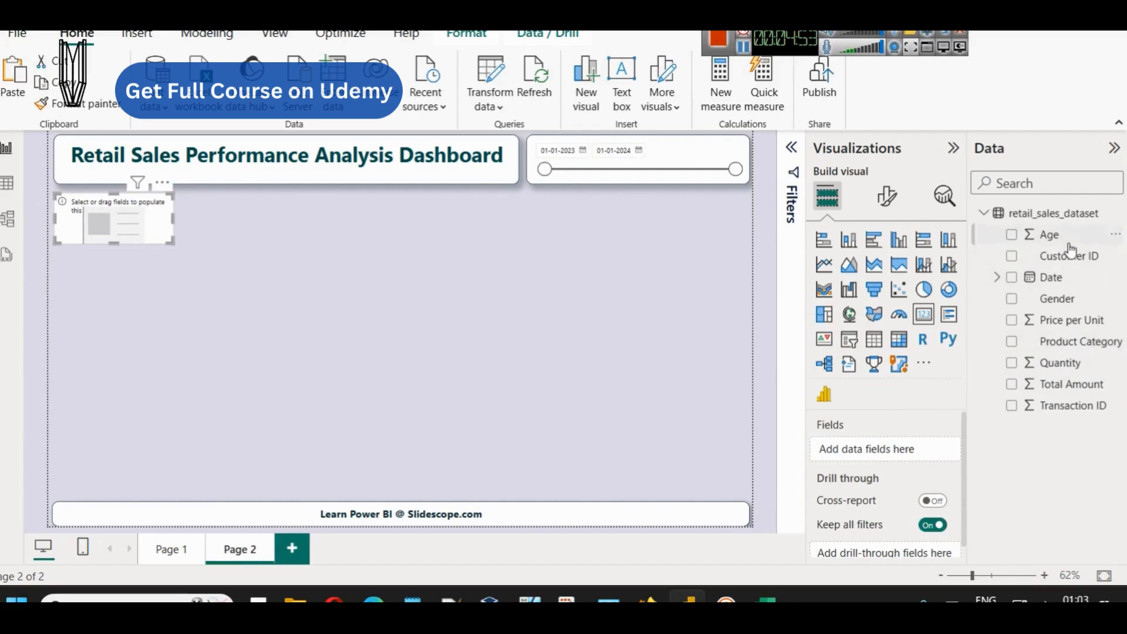
- Assign the Age field to the new card and summarize it as Average
drag(1066, 238, 916, 453)
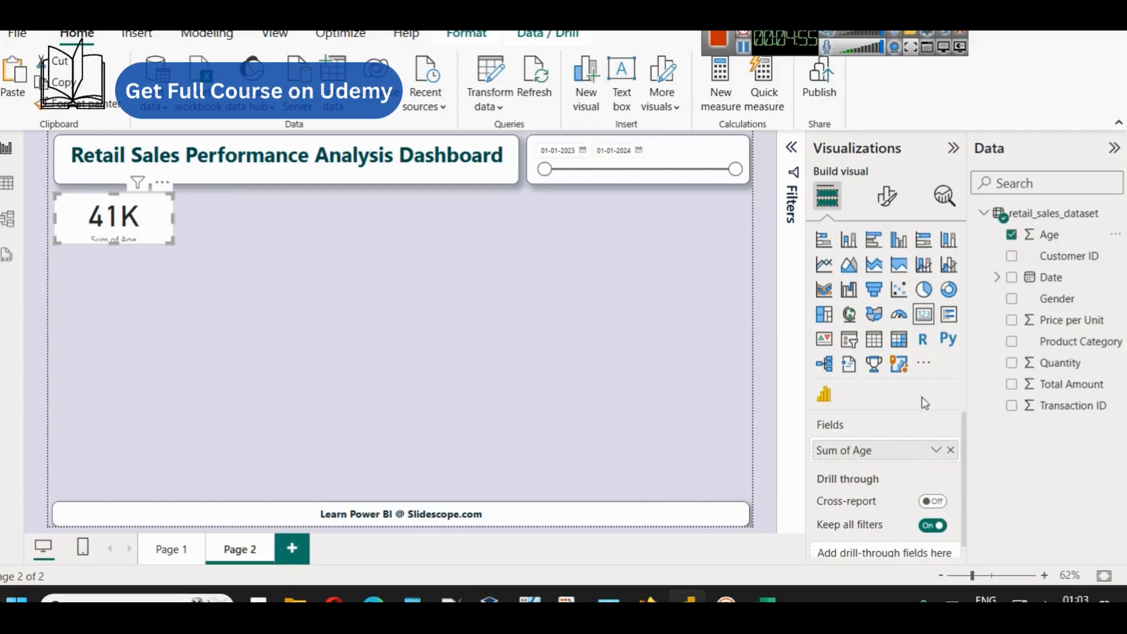
click(934, 451)
click(990, 251)
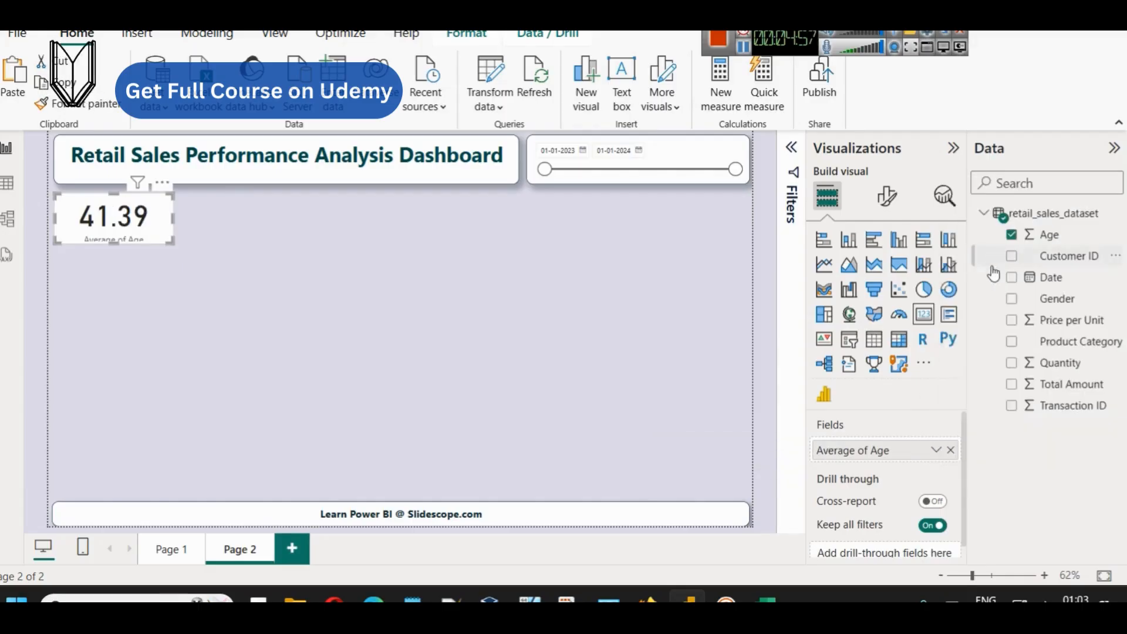
- Set the font size of the card's callout value to 35
click(880, 199)
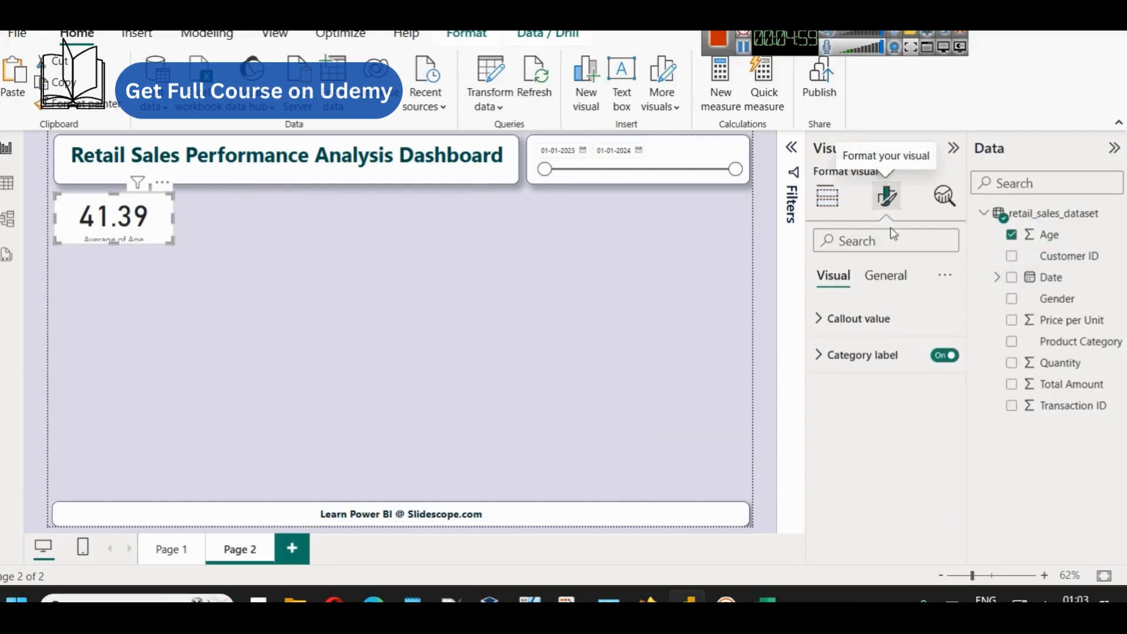
click(887, 318)
click(936, 379)
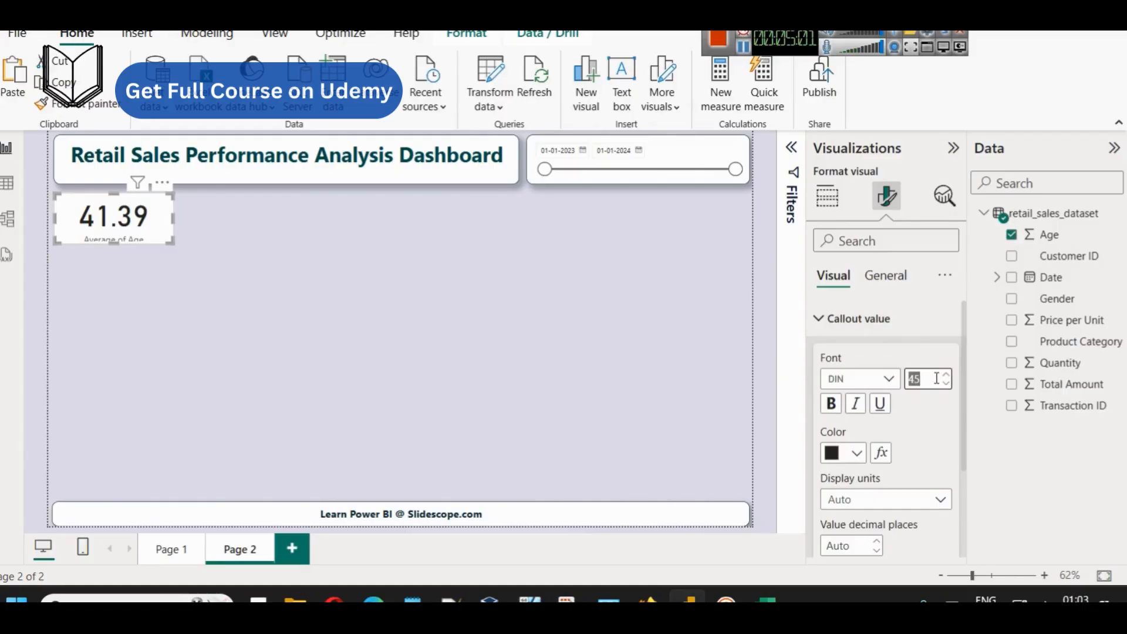
text(30)
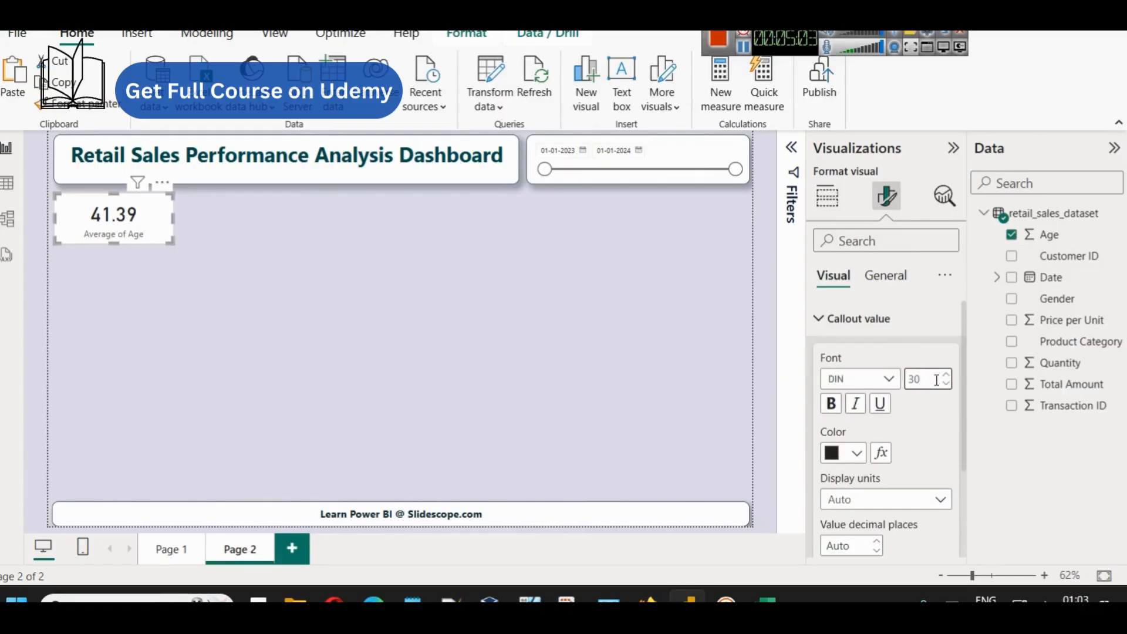
click(946, 375)
click(946, 376)
click(946, 375)
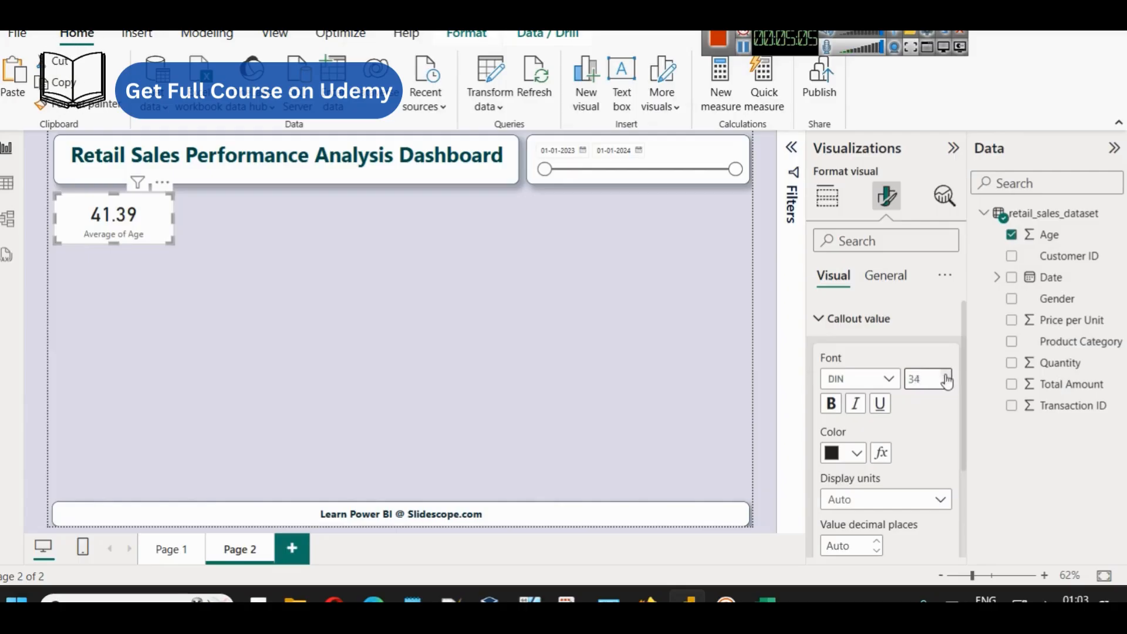
click(946, 375)
click(946, 375)
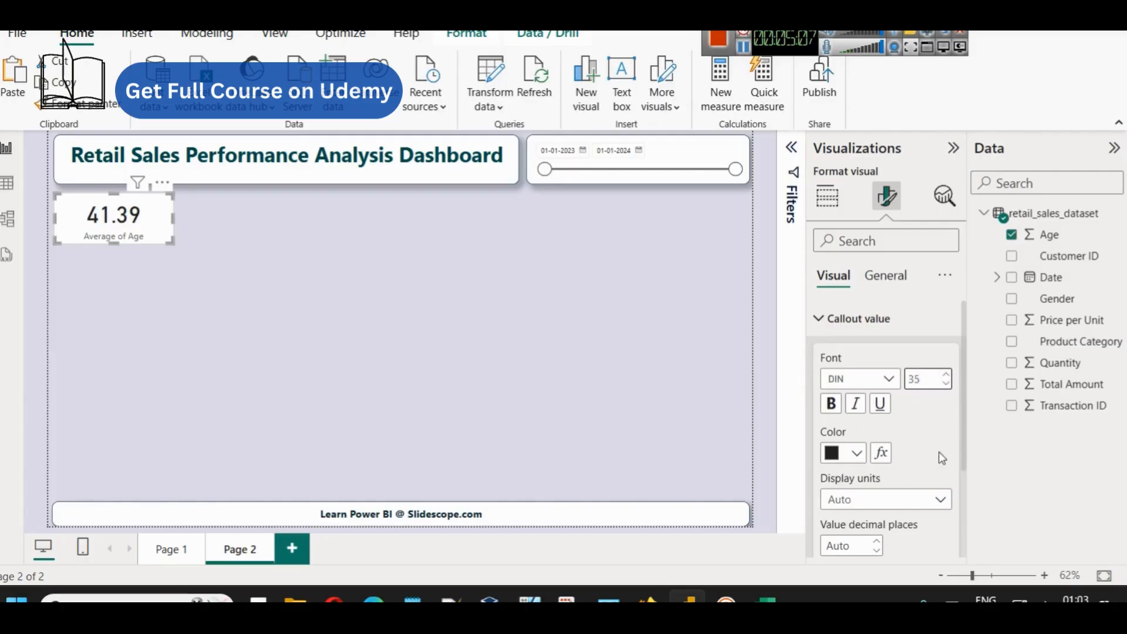
- Color the card's callout value dark blue and make it bold
click(856, 452)
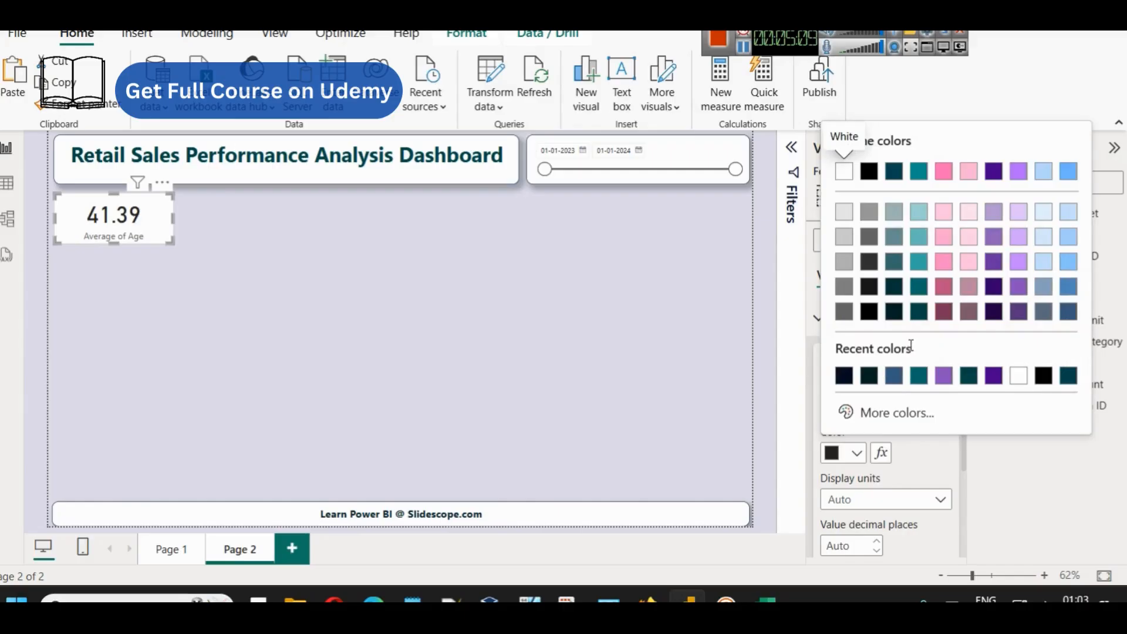
click(1068, 312)
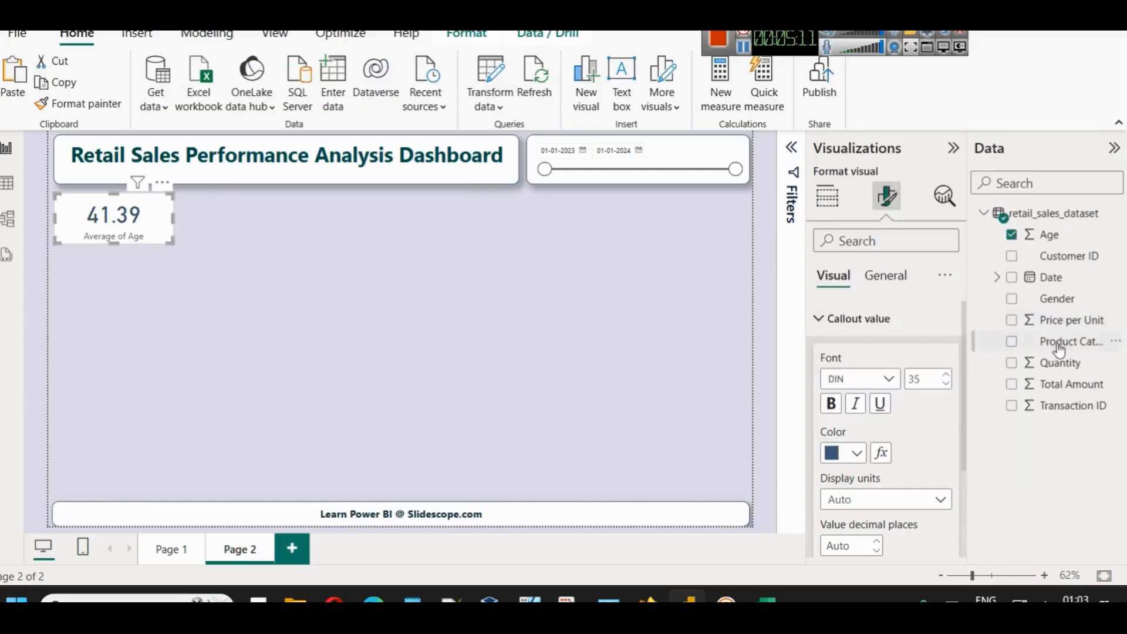
click(831, 404)
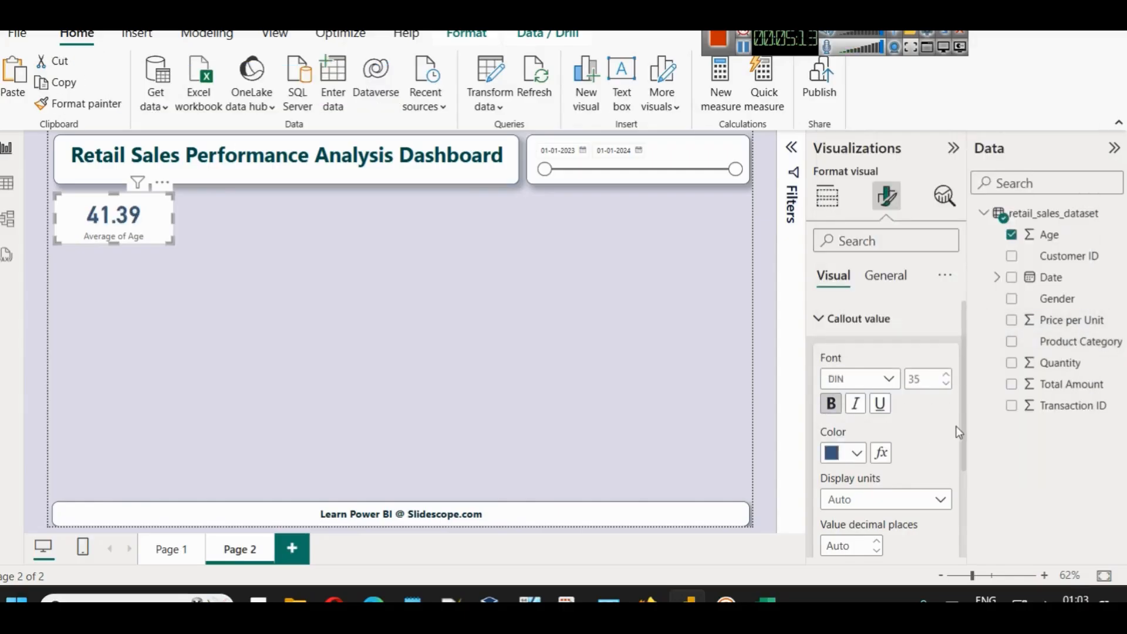
- Color the card's category label dark maroon and make it bold
scroll(892, 461, down, 3)
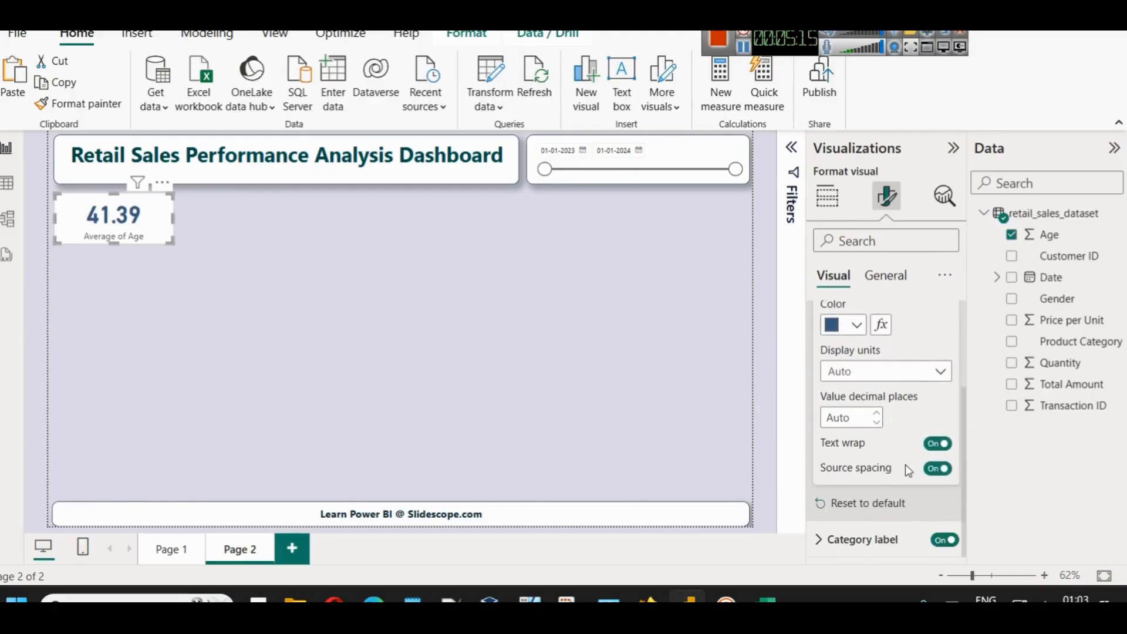
click(885, 538)
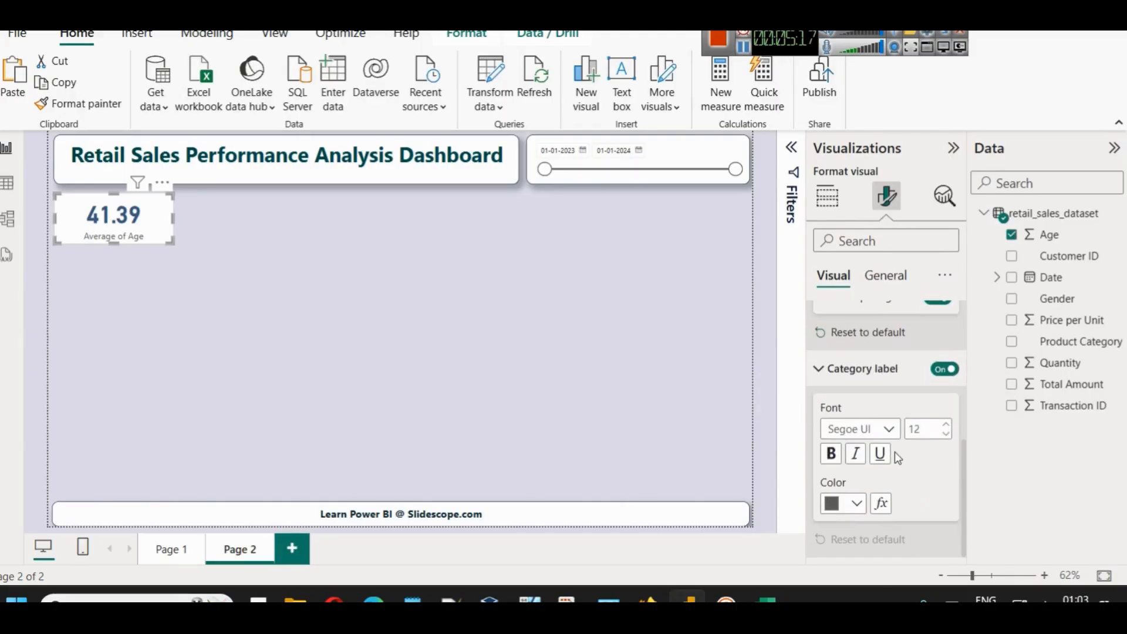
click(843, 504)
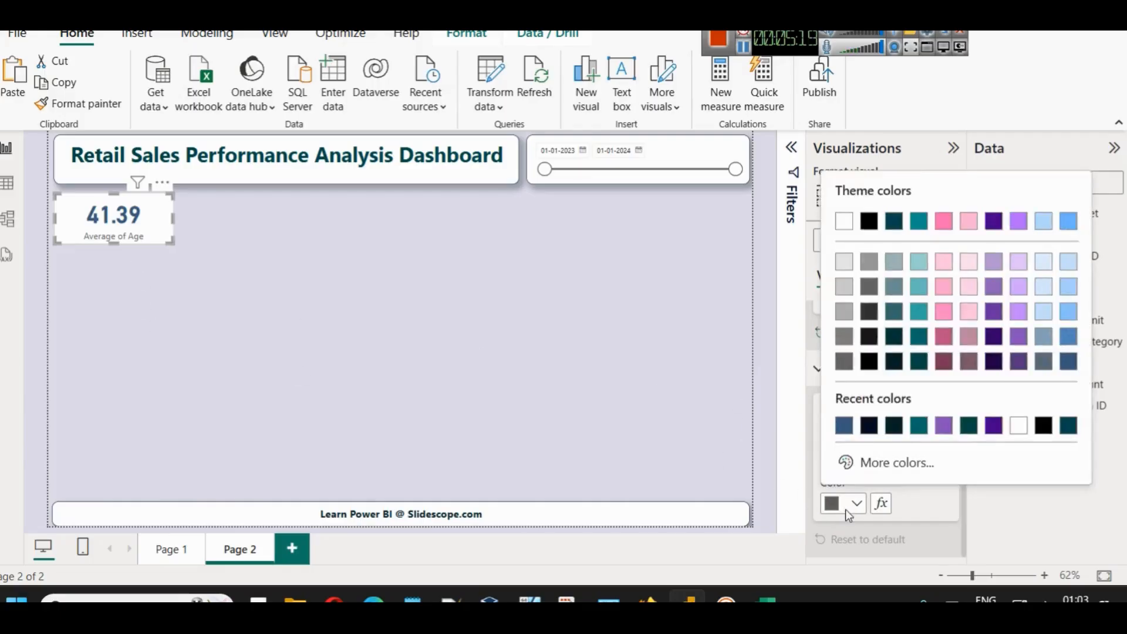
click(931, 418)
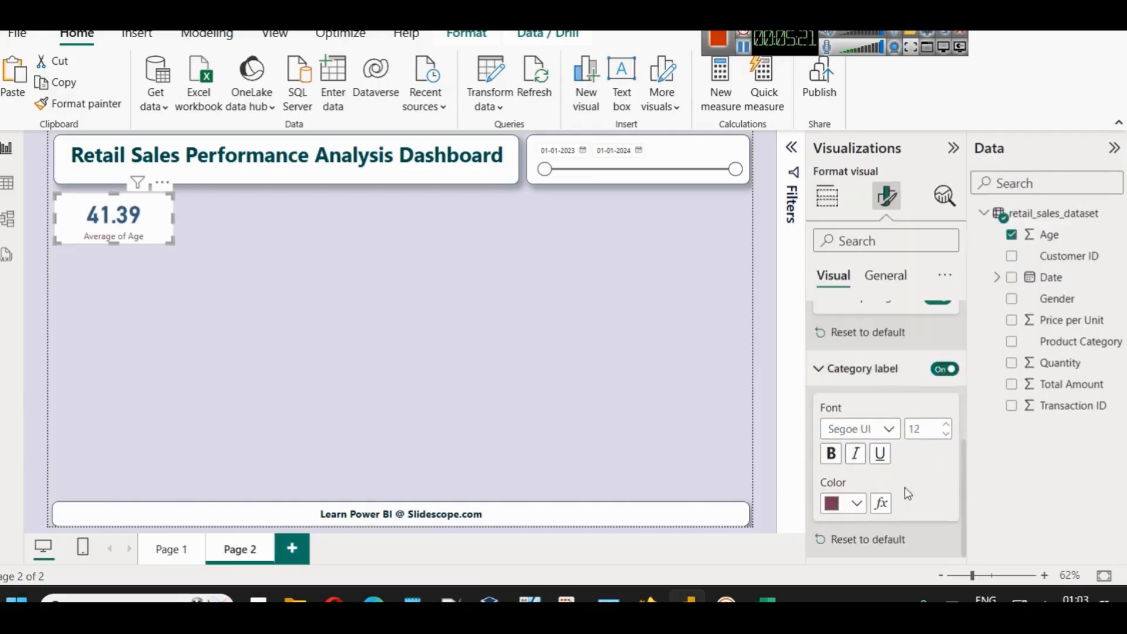
click(831, 455)
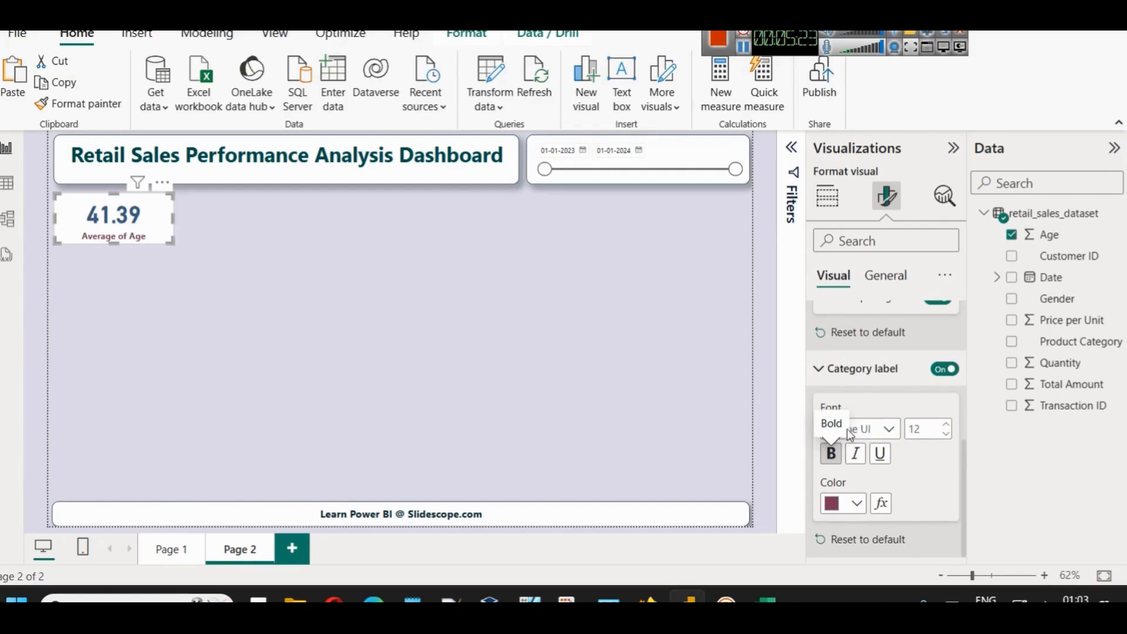
click(405, 285)
- Copy the title text box's border and shadow formatting onto the Average of Age card with Format painter
click(150, 226)
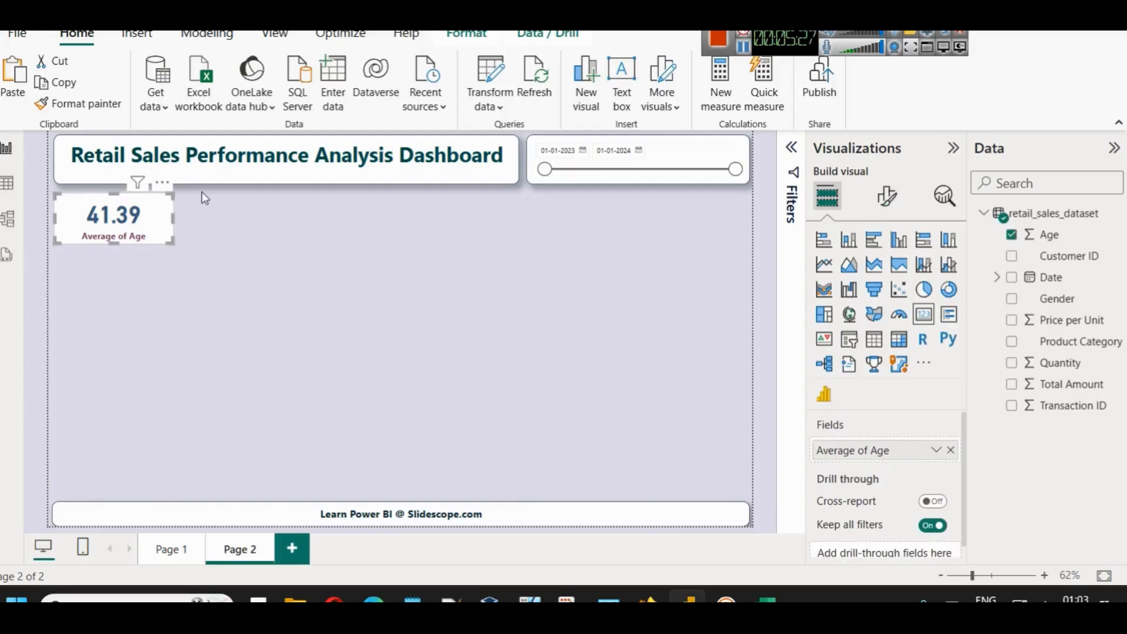
click(274, 180)
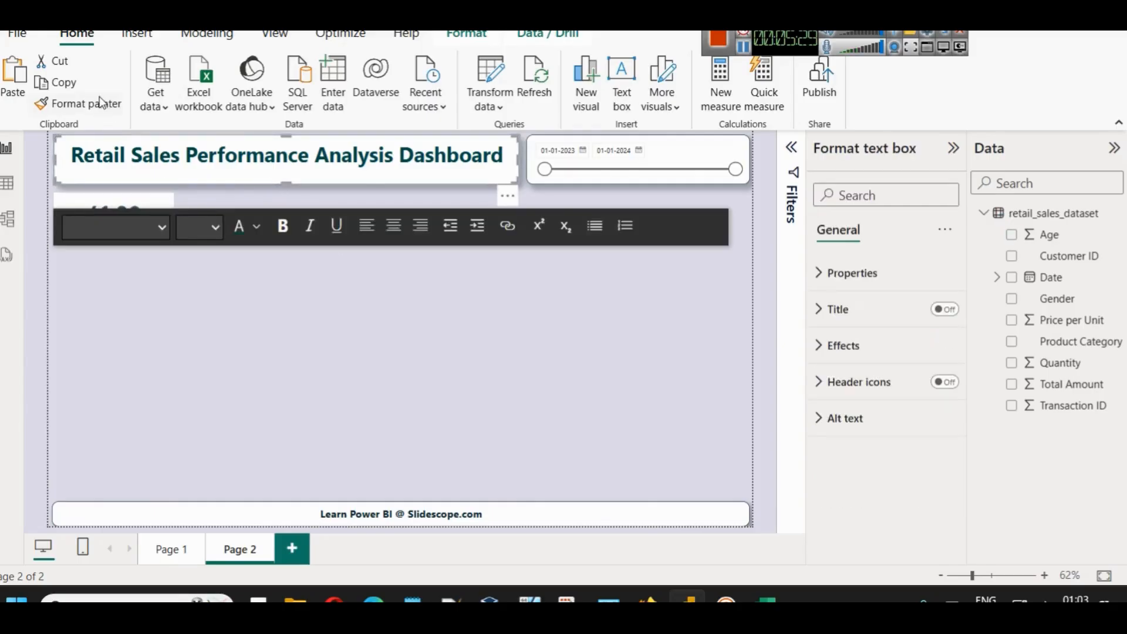
click(121, 200)
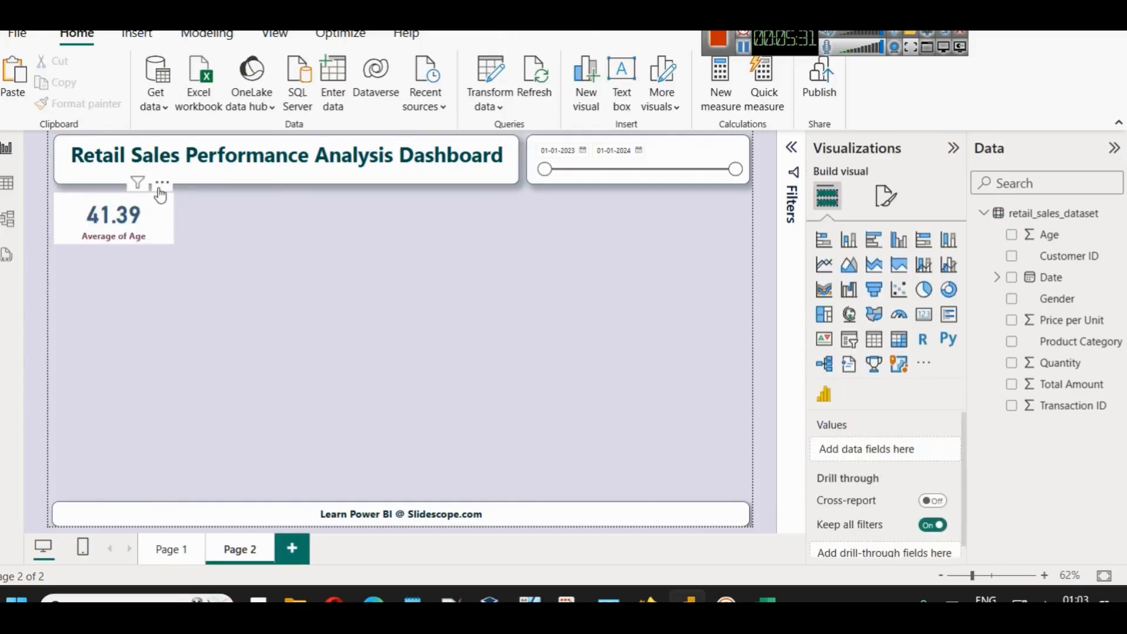
click(207, 174)
click(77, 103)
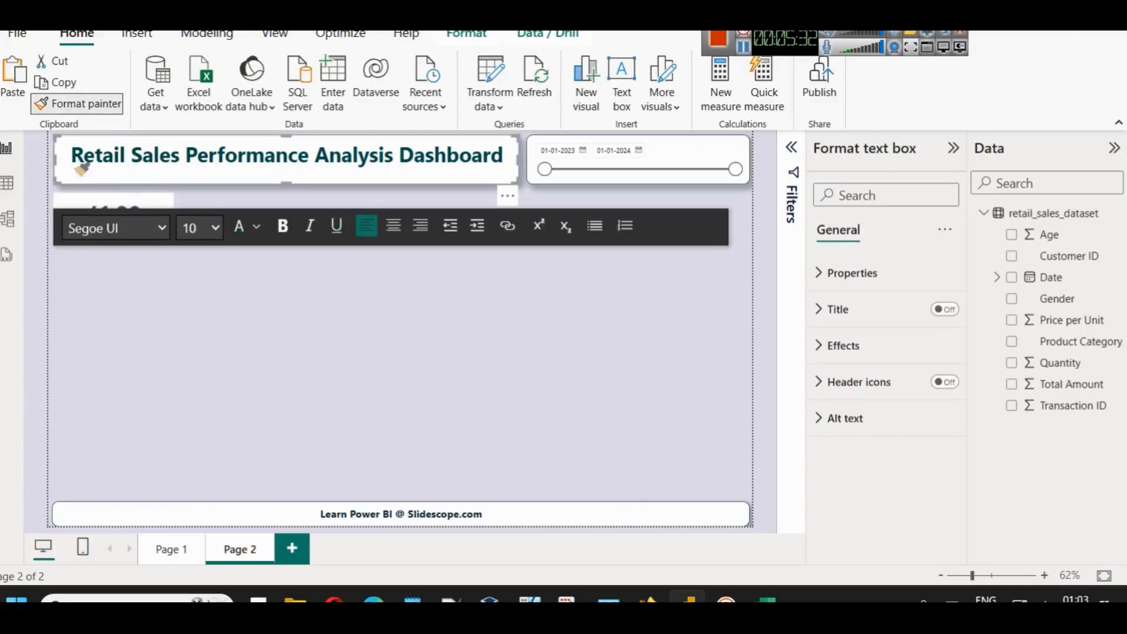
click(101, 204)
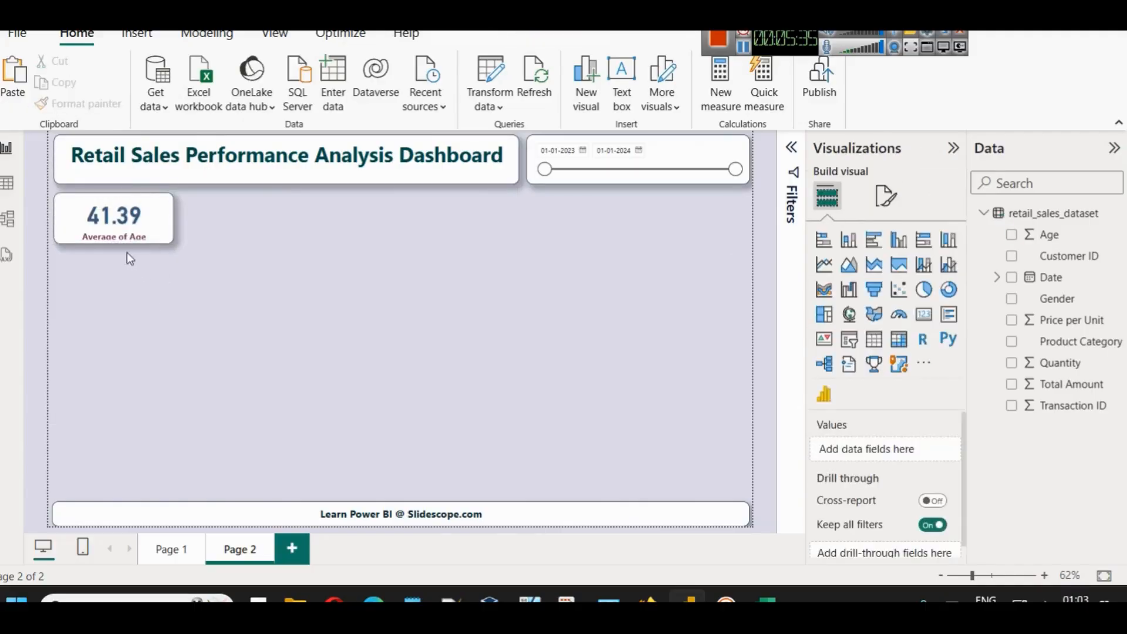
- Set the Average of Age card's upper padding to 0 px and increase its lower padding slightly
click(121, 229)
click(886, 196)
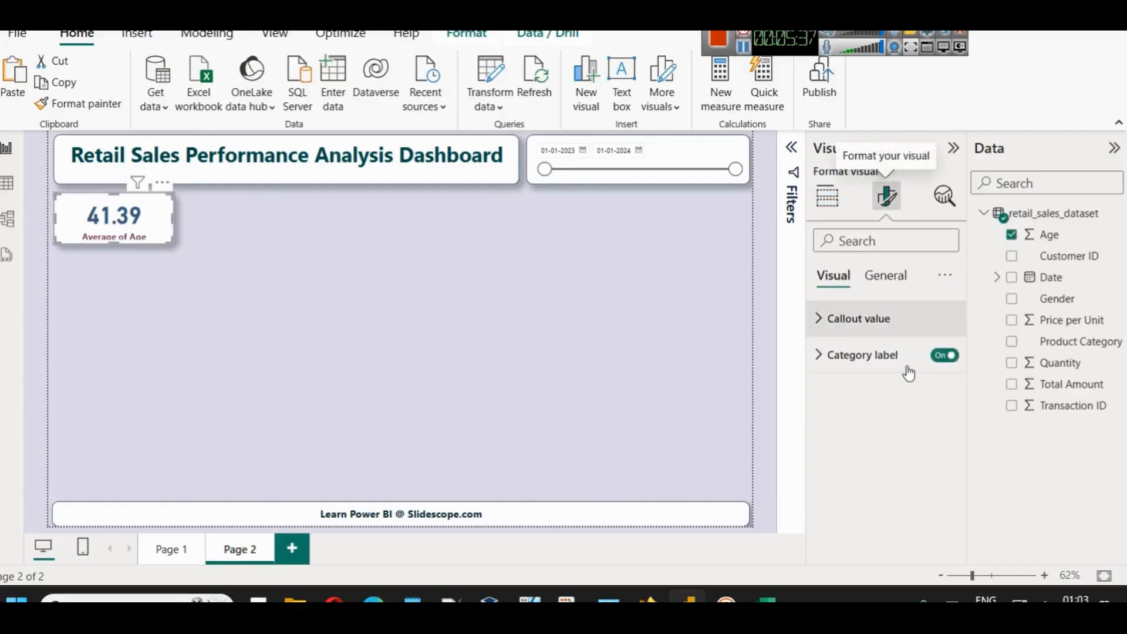
click(887, 275)
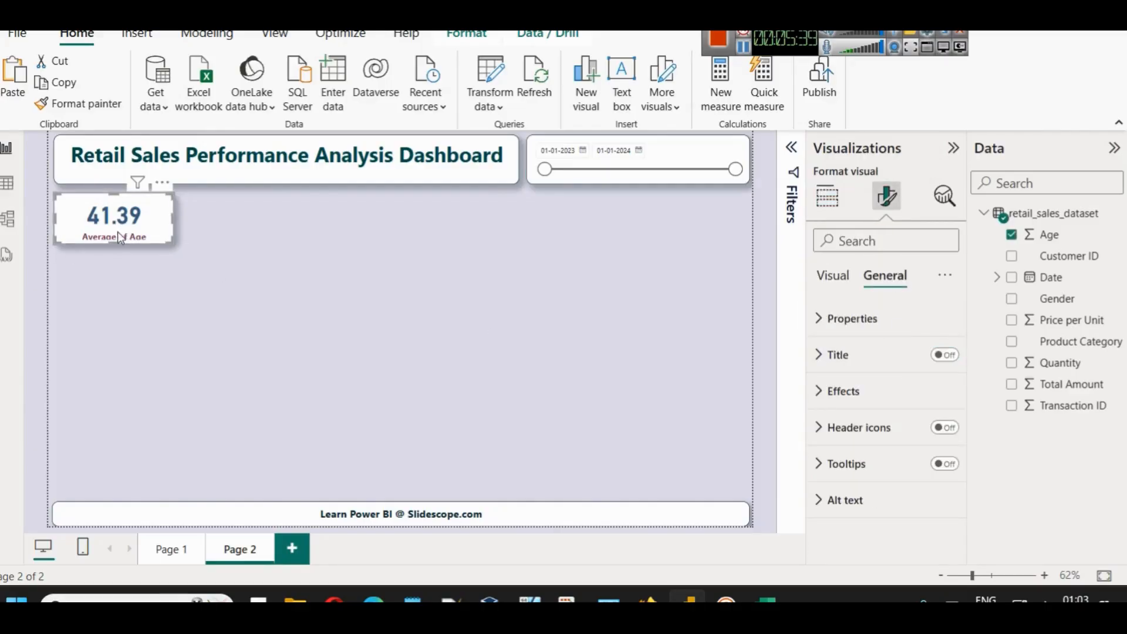
click(911, 330)
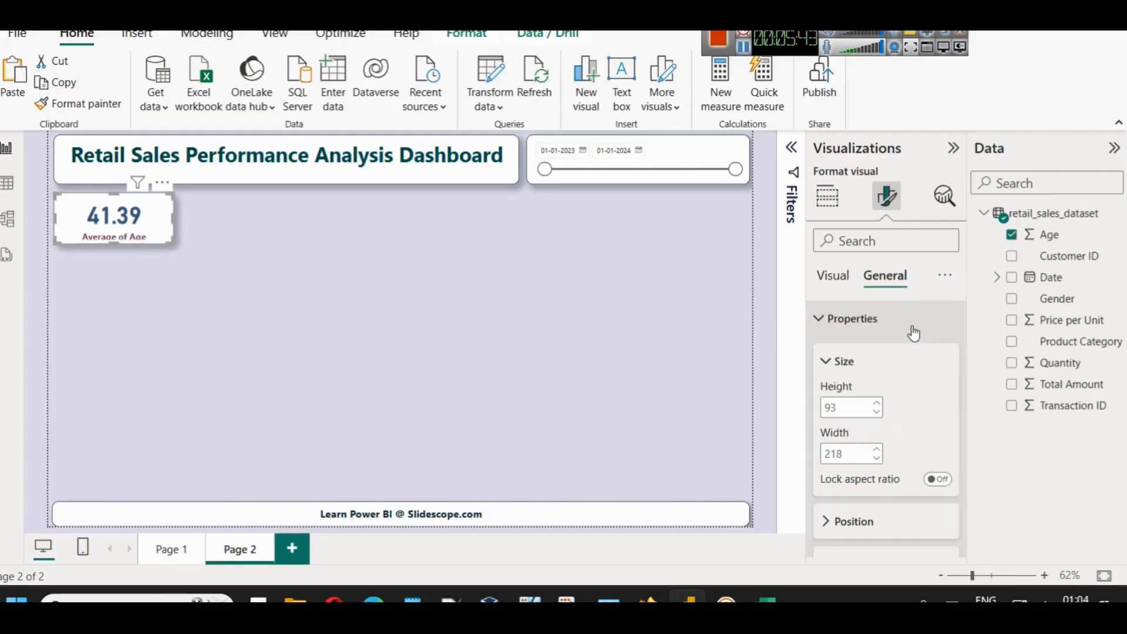
scroll(911, 470, down, 3)
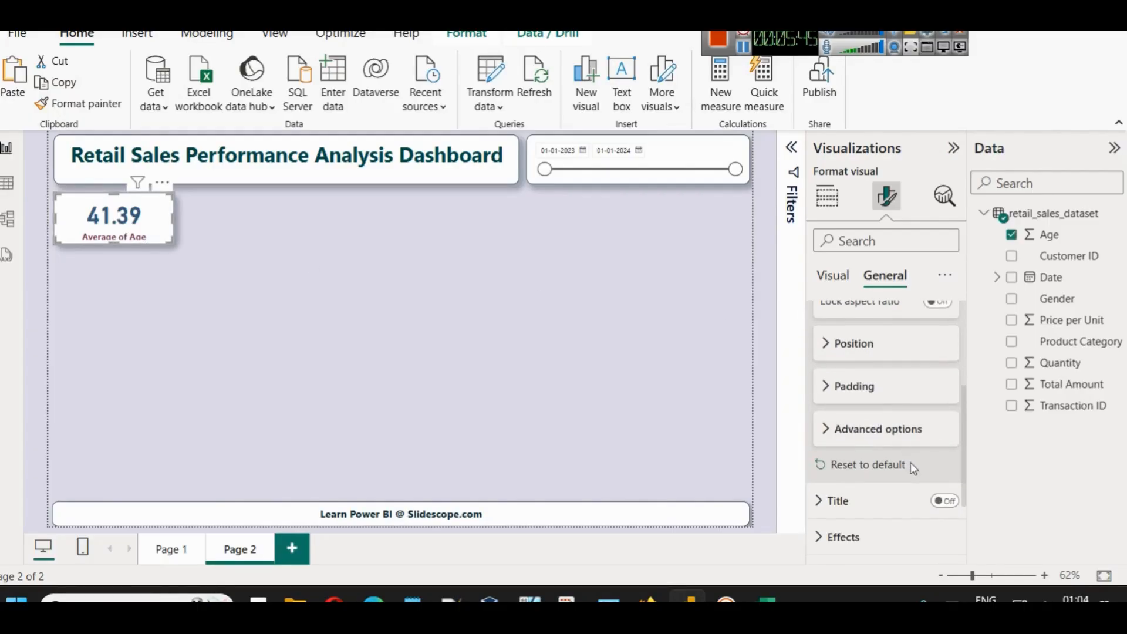
click(885, 394)
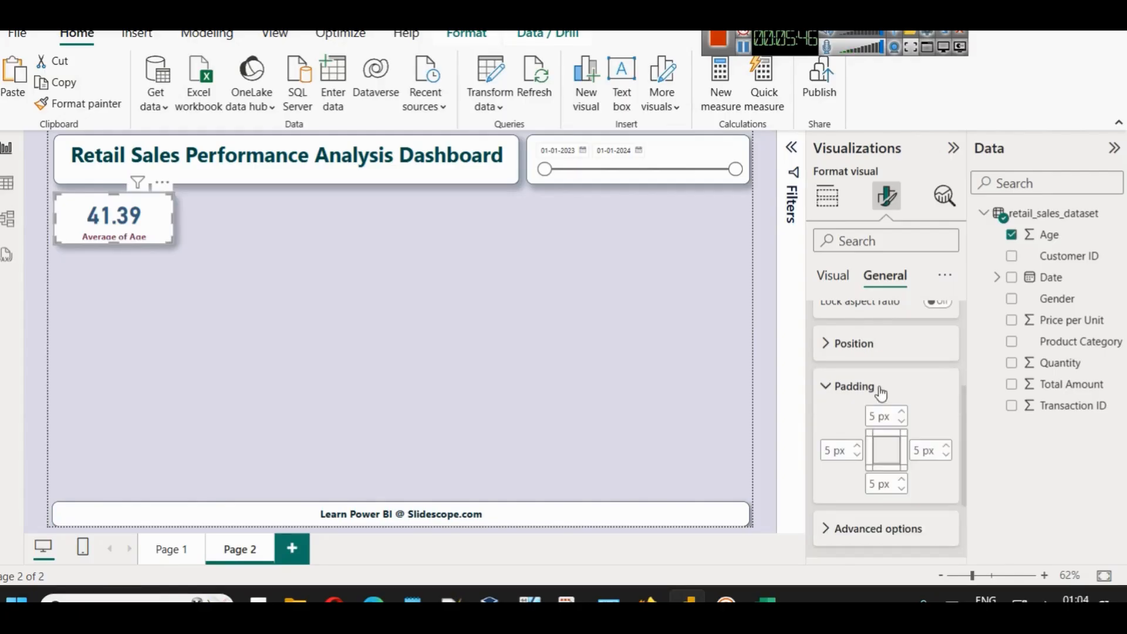
click(901, 422)
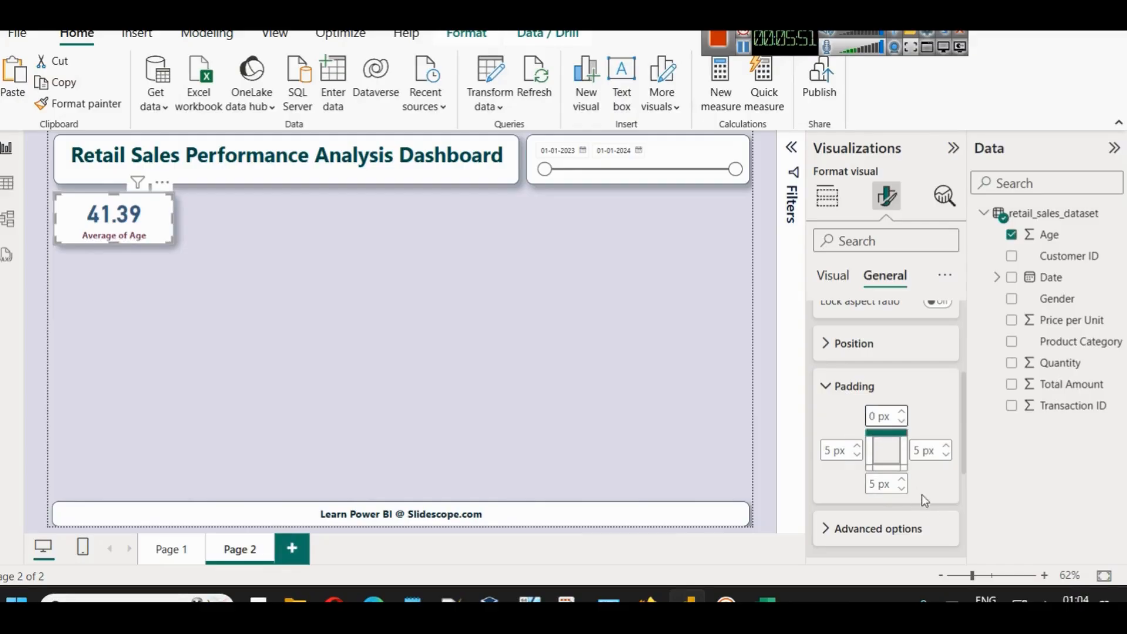
click(901, 479)
click(901, 479)
click(901, 479)
click(261, 297)
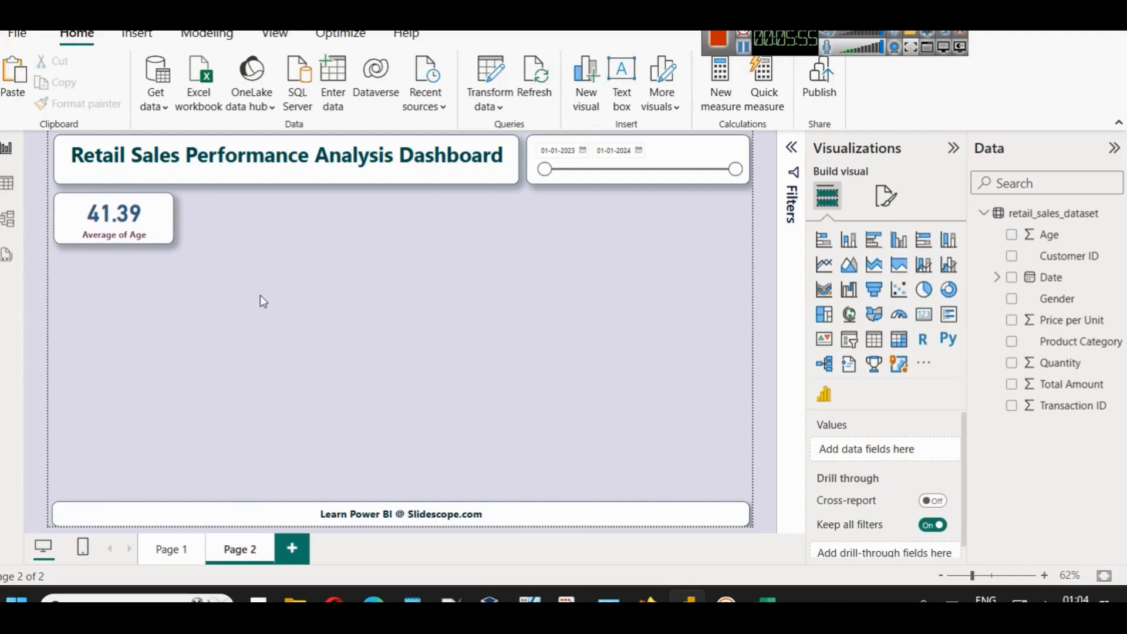
- Set the Average of Age card's lower padding to 10 px
click(143, 219)
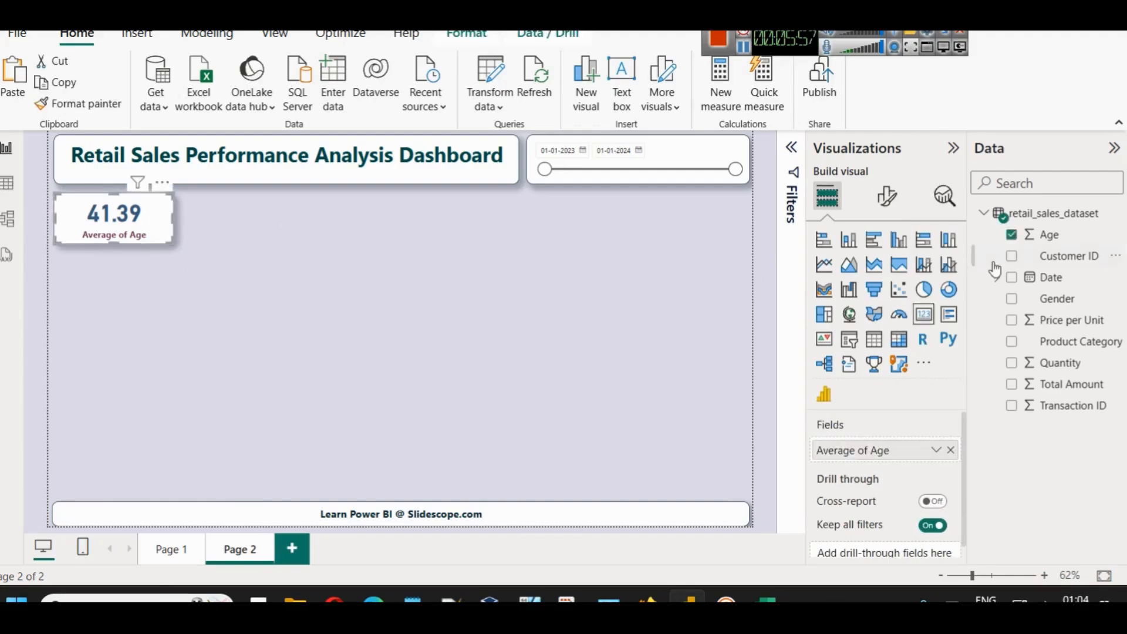
click(895, 210)
click(891, 276)
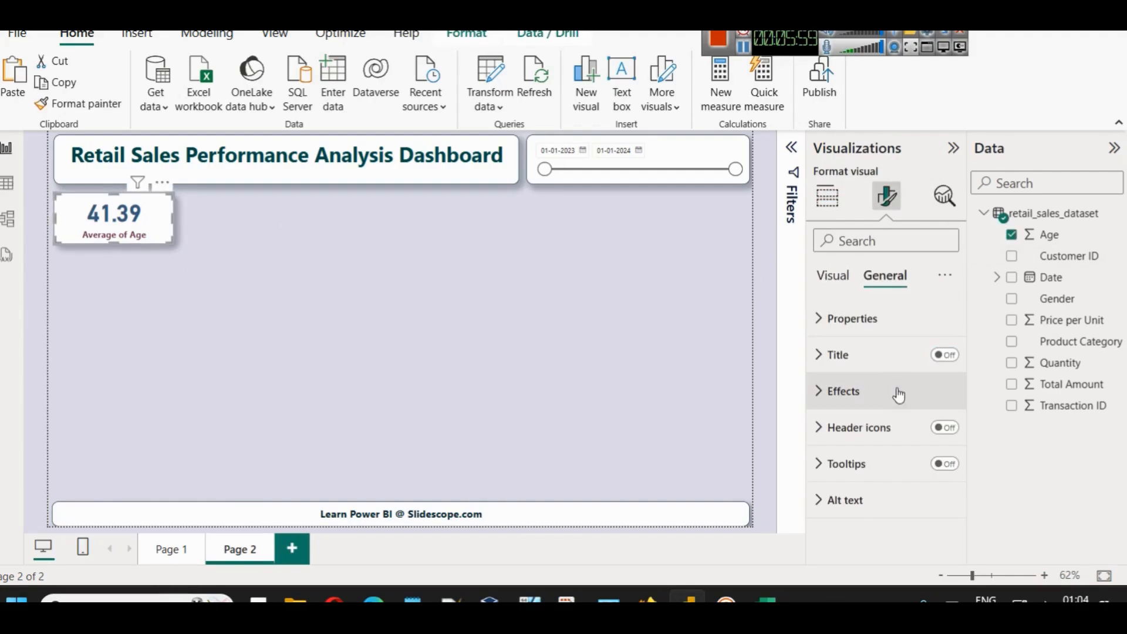
click(877, 328)
scroll(868, 432, down, 5)
scroll(873, 413, up, 2)
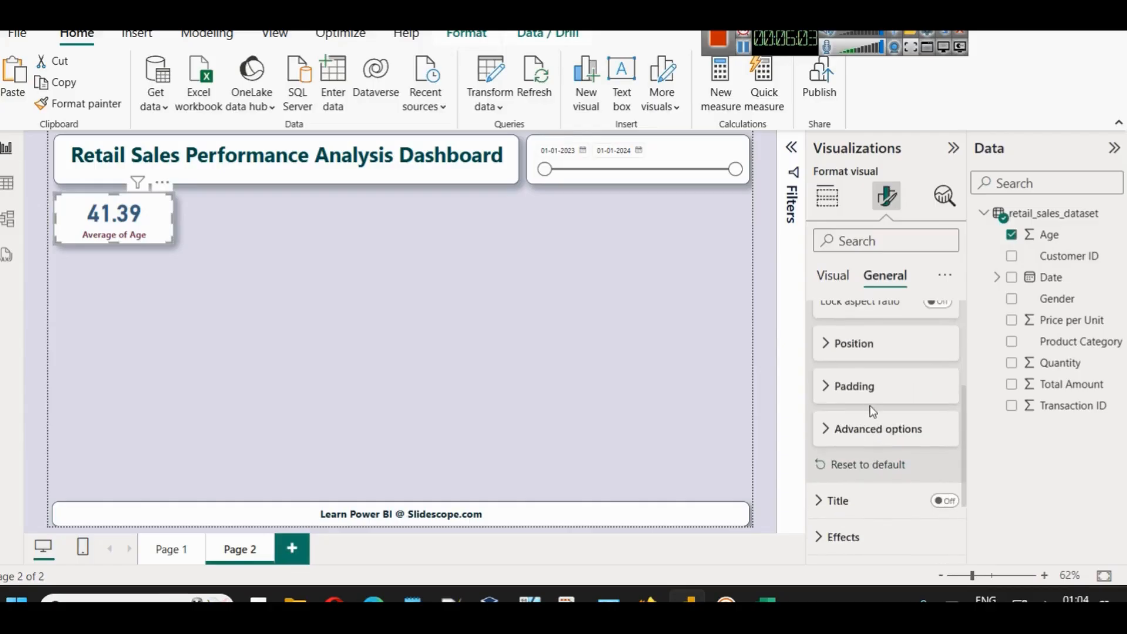
click(873, 387)
click(901, 479)
click(901, 478)
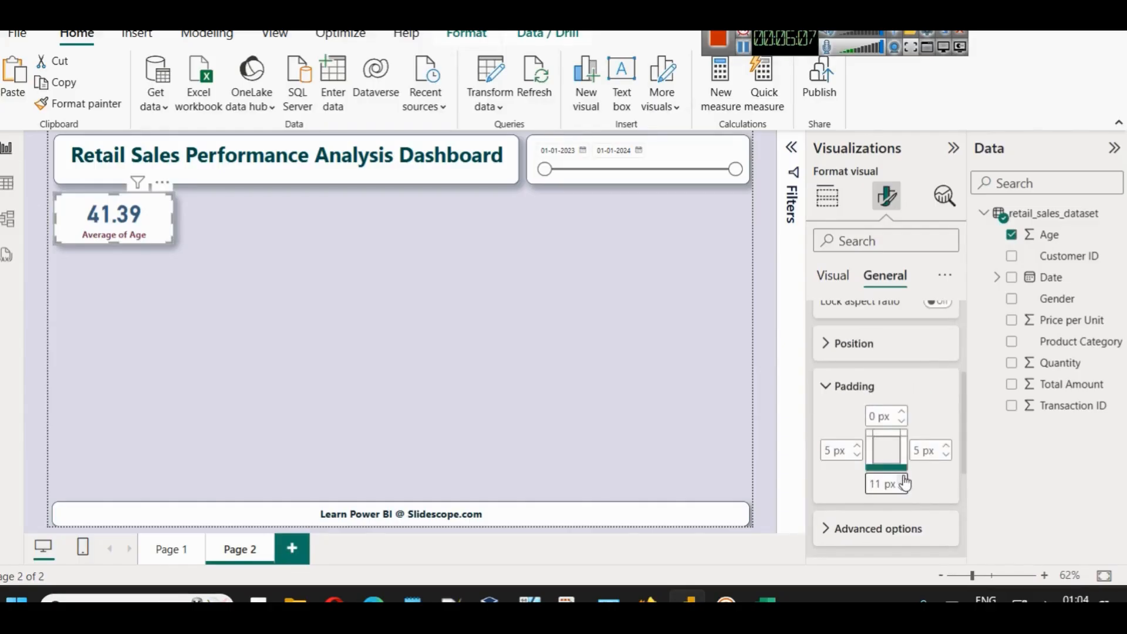
click(903, 479)
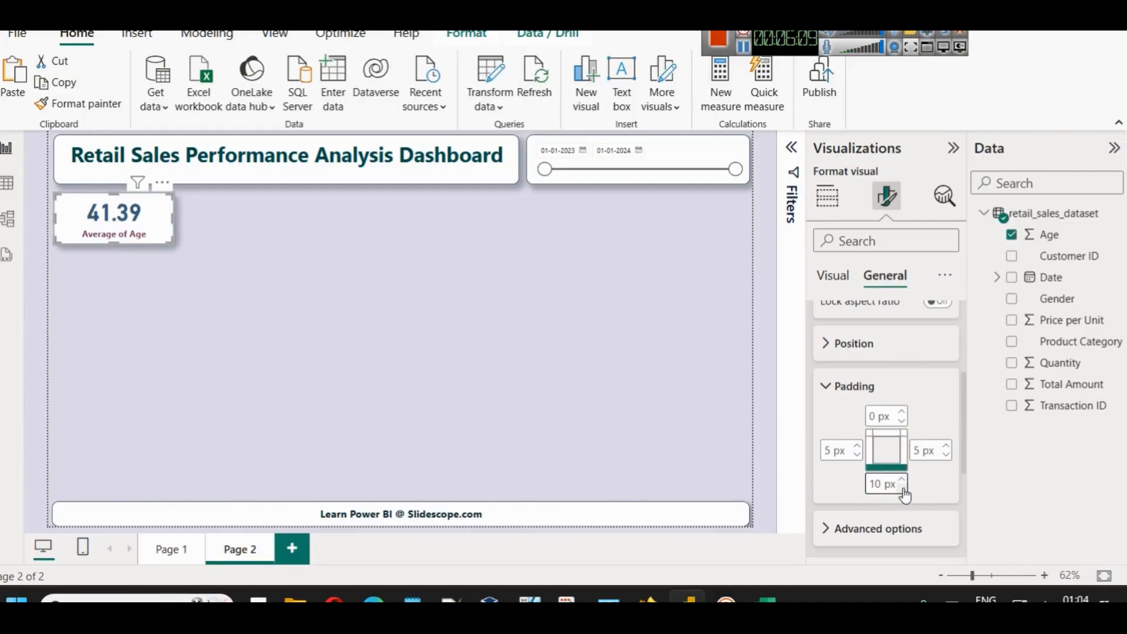
click(418, 364)
- Narrow the Average of Age card, duplicate it and place the copy just to its right
click(167, 224)
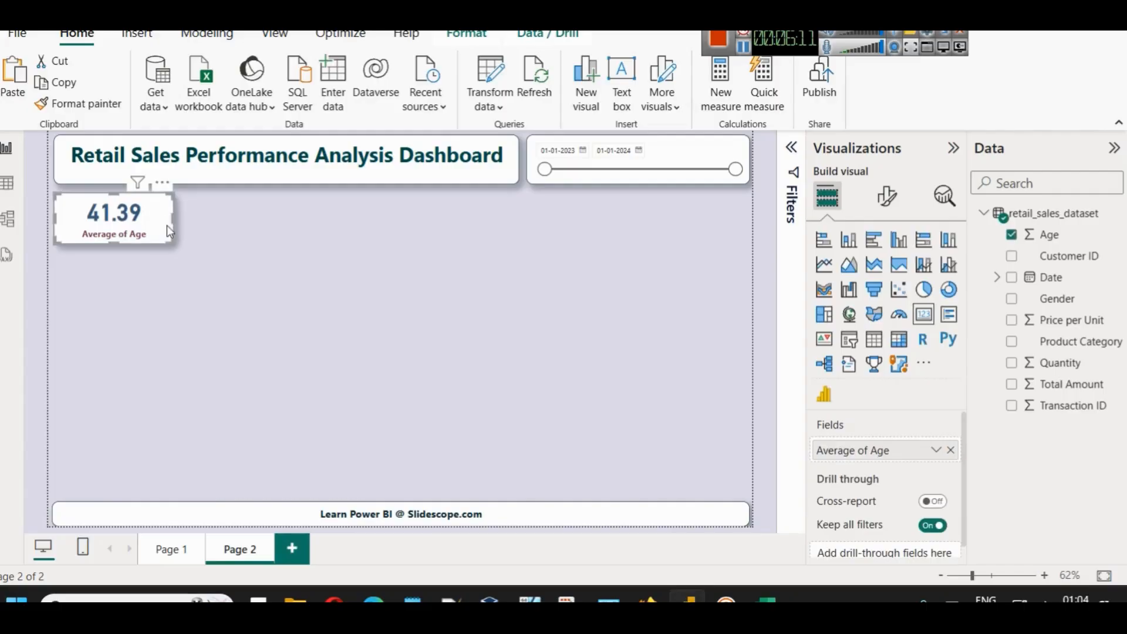
drag(172, 217, 228, 237)
key(ctrl+c)
key(ctrl+v)
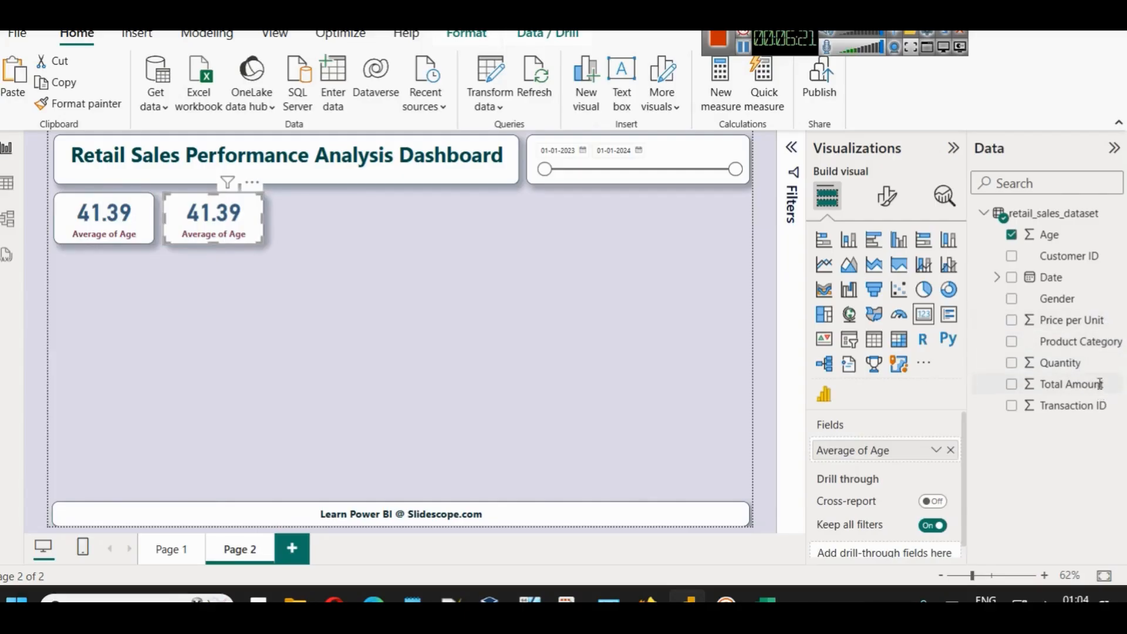
- Replace the Average of Age field on the second card with Total Amount
click(950, 450)
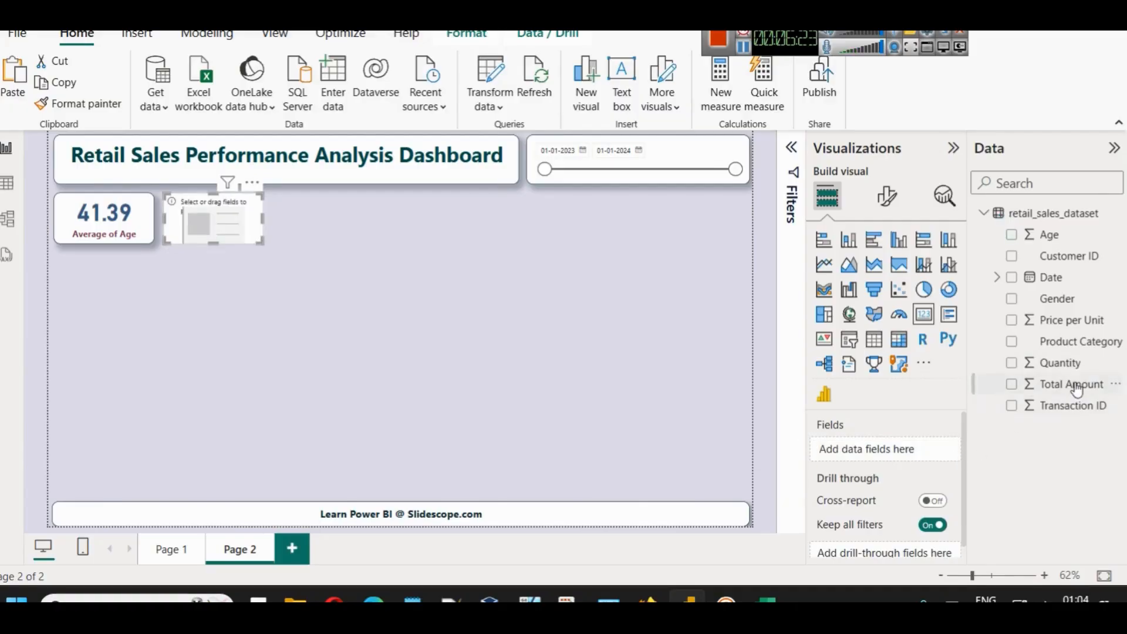
drag(1060, 384, 931, 453)
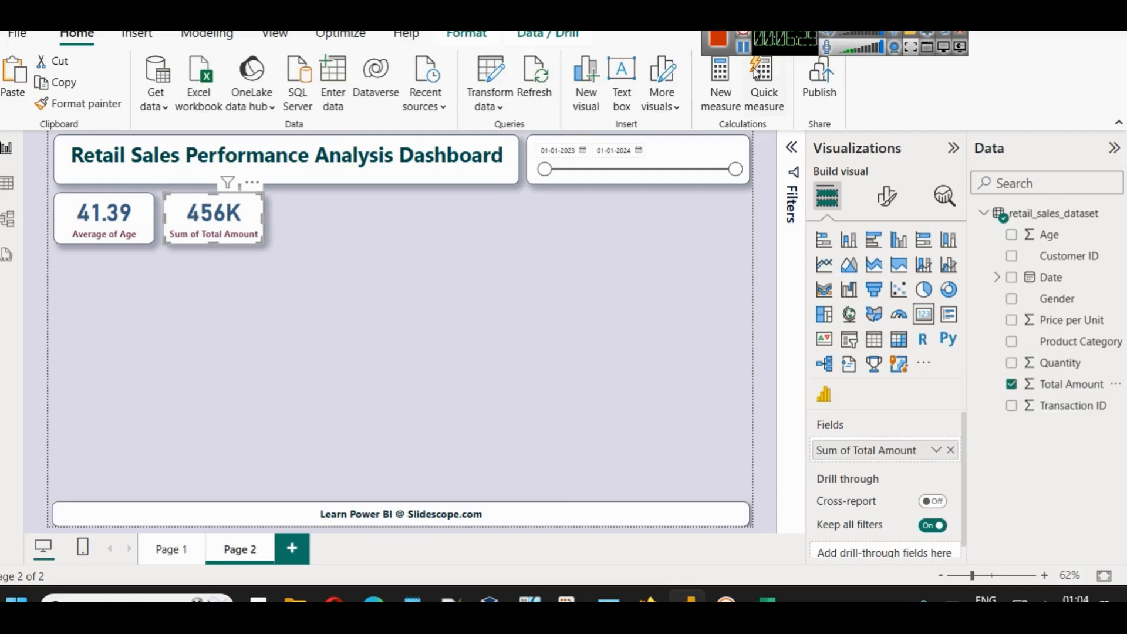
click(743, 47)
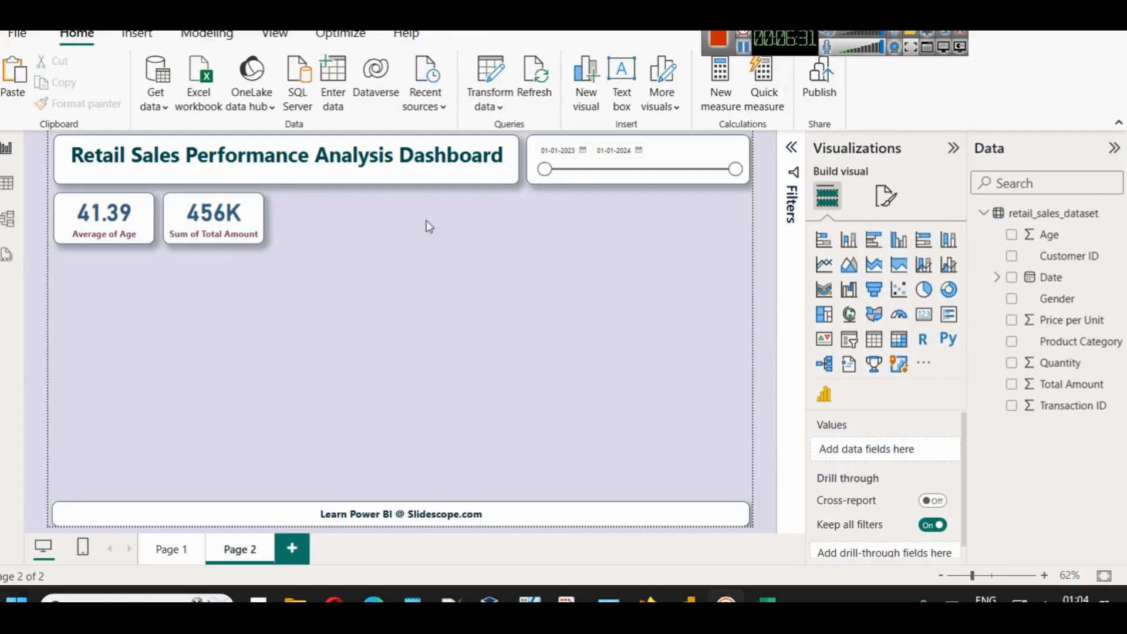
- Rename the second card's Total Amount field as Sales Amount for this visual
click(214, 218)
click(932, 452)
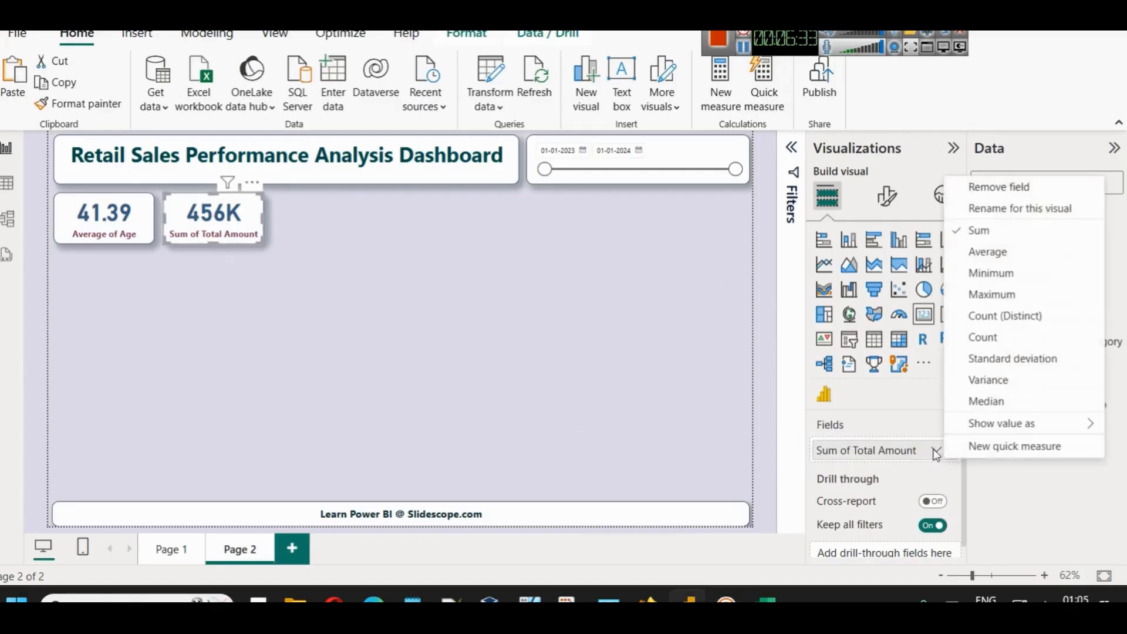
click(1011, 213)
text(Sale)
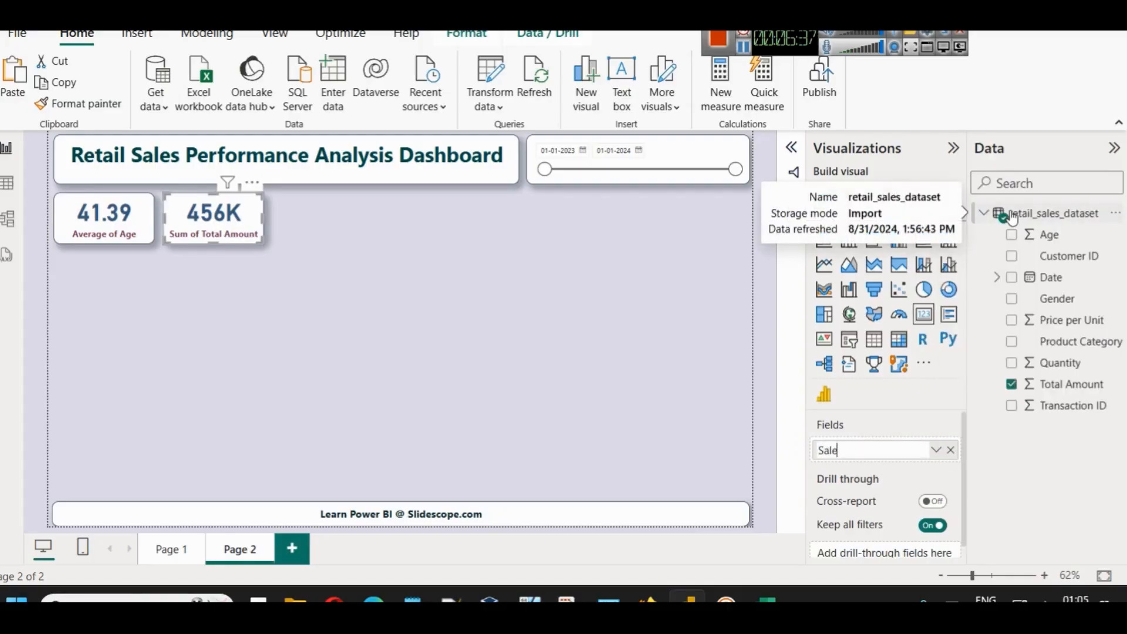
text(s Amount)
key(Return)
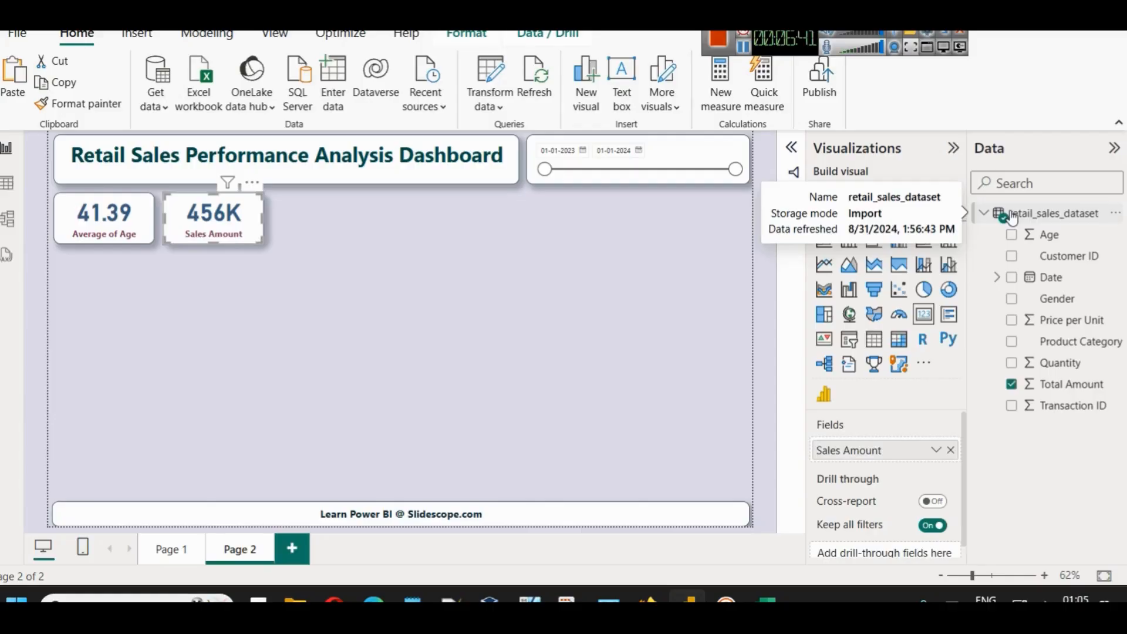
- Extend the second card's field name to Total Sales Amount
click(935, 450)
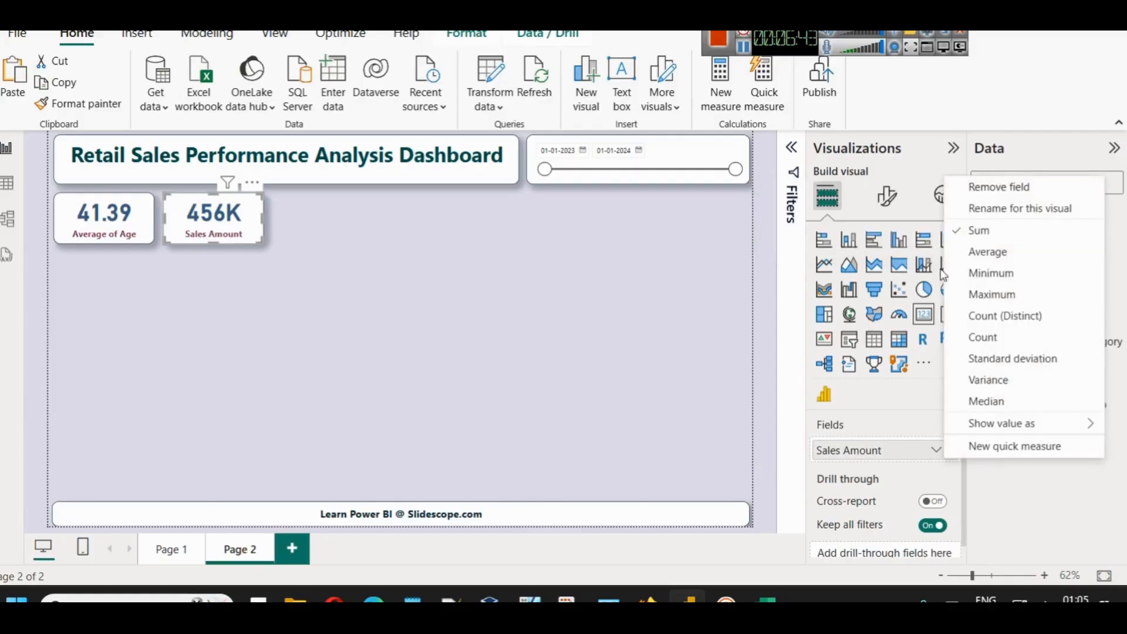
click(1012, 209)
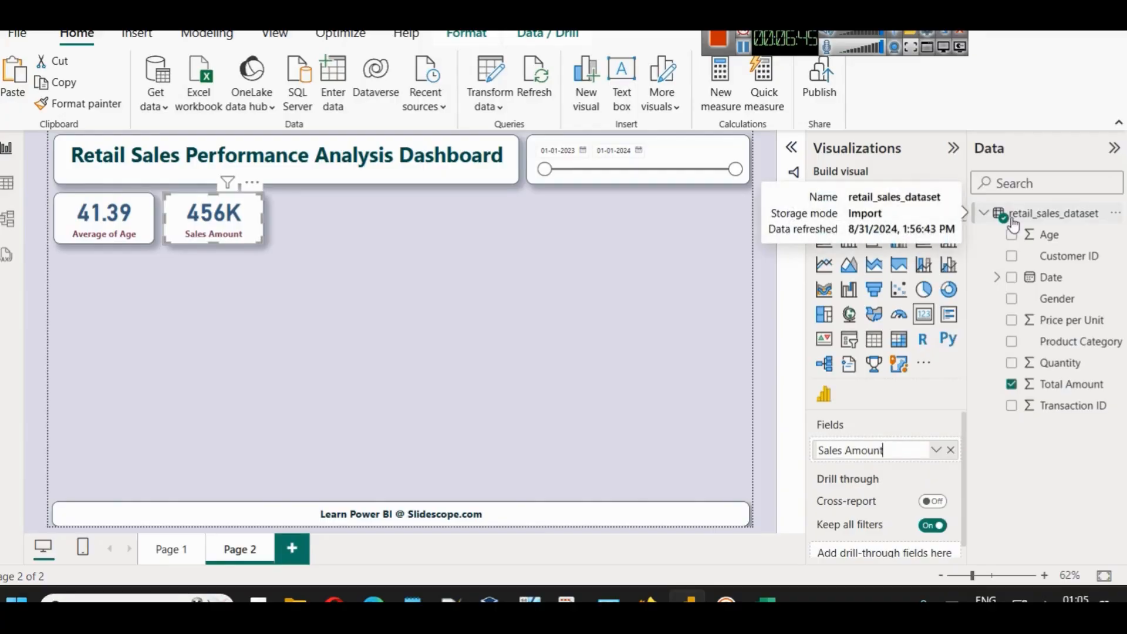
text(Total)
key(Return)
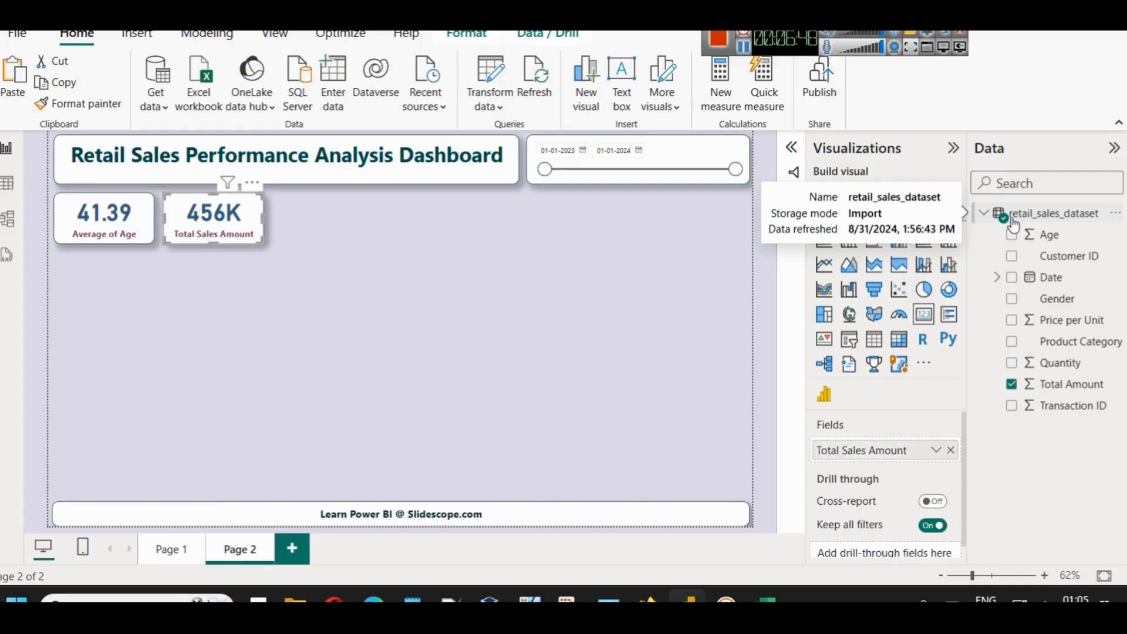
click(512, 213)
- Duplicate the Total Sales Amount card and place the copy to its right in the card row
click(234, 233)
drag(235, 234, 339, 225)
click(743, 48)
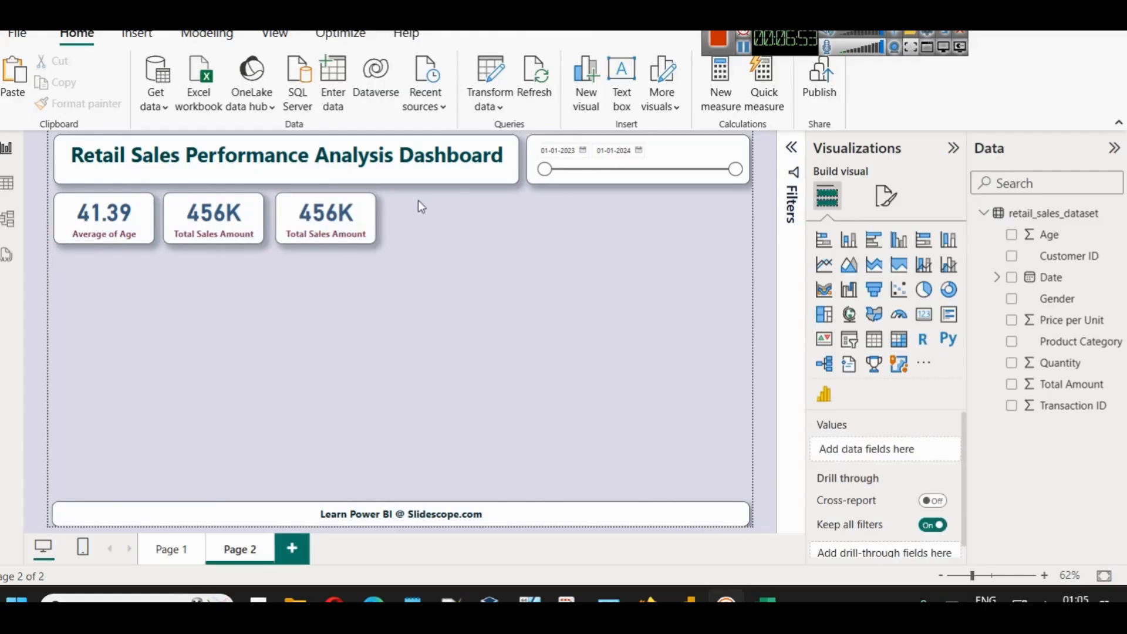
- Change the third card's aggregation to Average
click(296, 225)
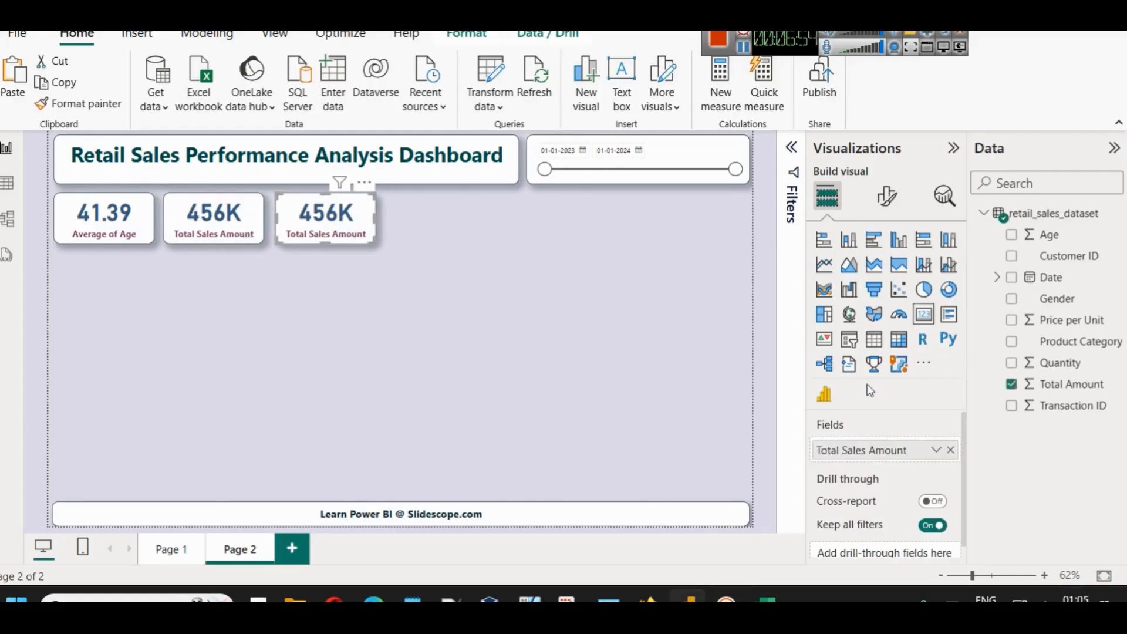
click(935, 450)
click(977, 252)
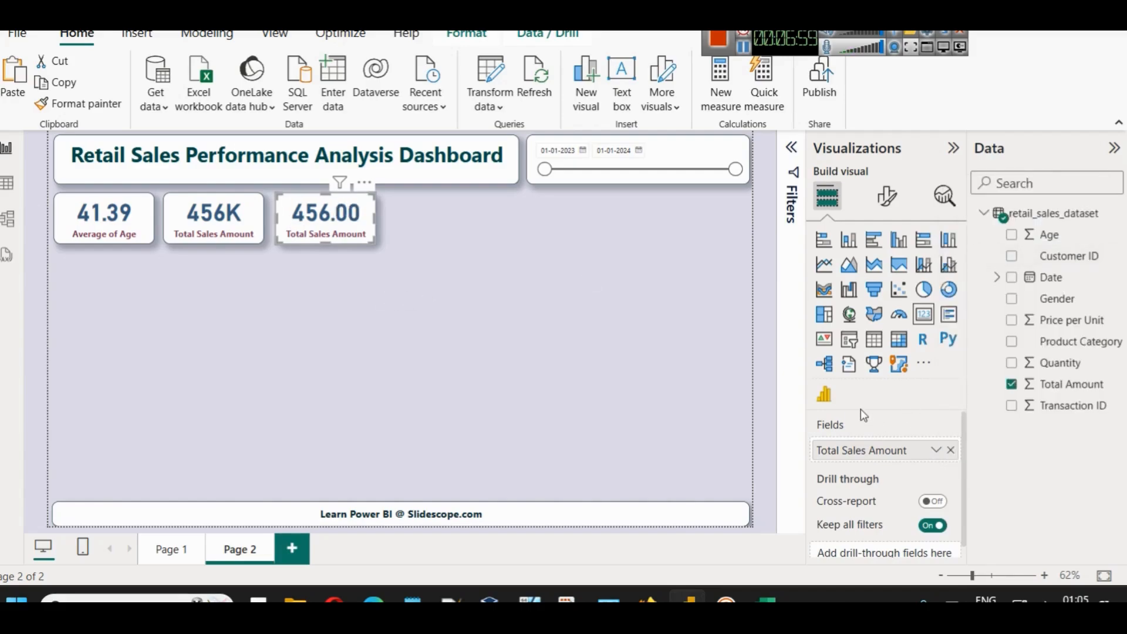
- Rename the third card's field as Avg Transaction Val for this visual
click(935, 450)
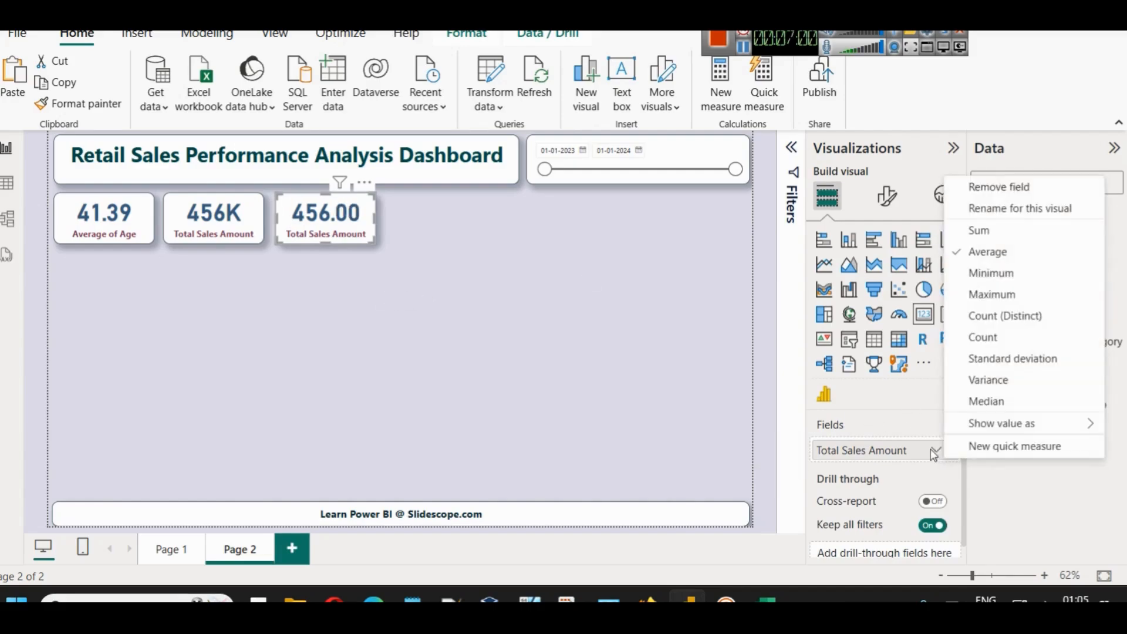
click(993, 220)
text(Avg Tran)
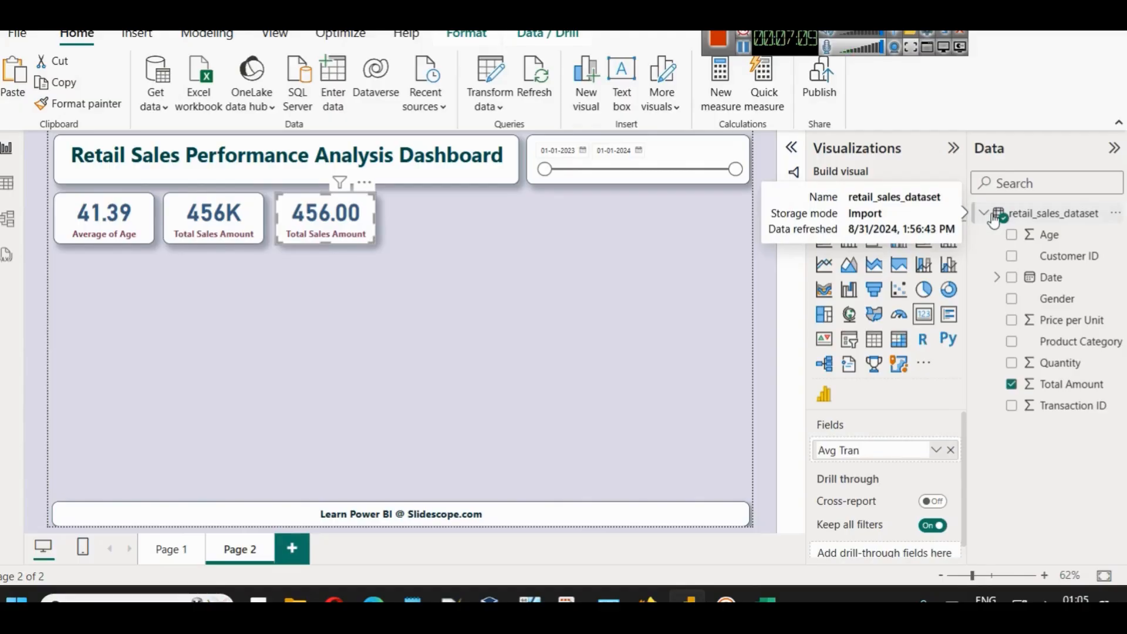
text(saction Val)
key(Return)
click(516, 286)
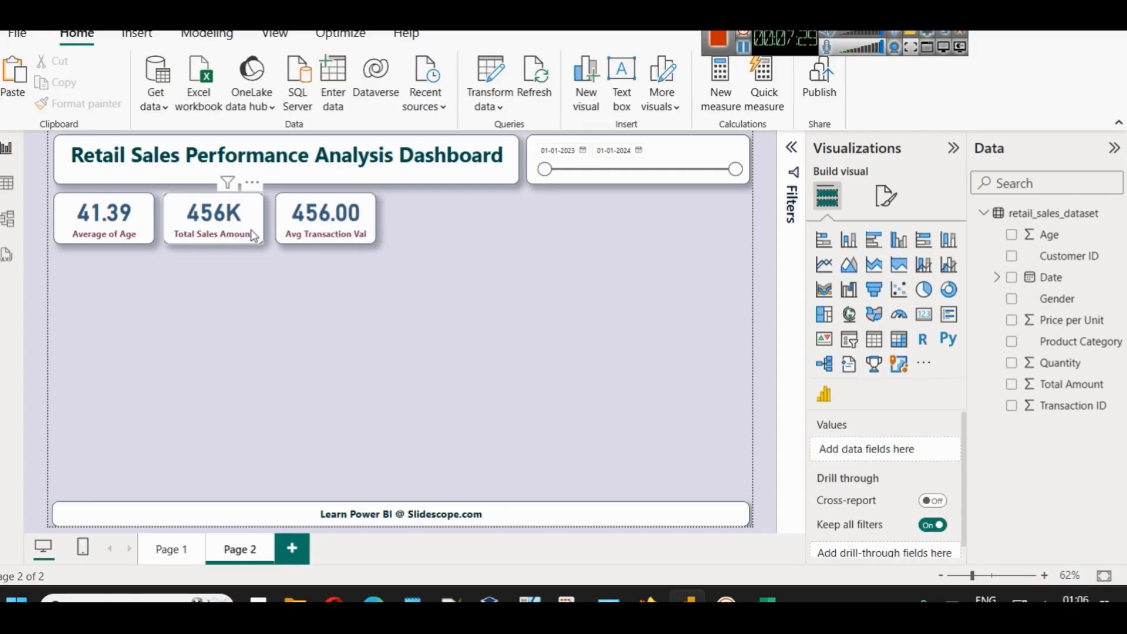
- Duplicate the Avg Transaction Val card and place the copy to its right in the card row
click(318, 233)
key(ctrl+c)
key(ctrl+v)
drag(319, 233, 435, 232)
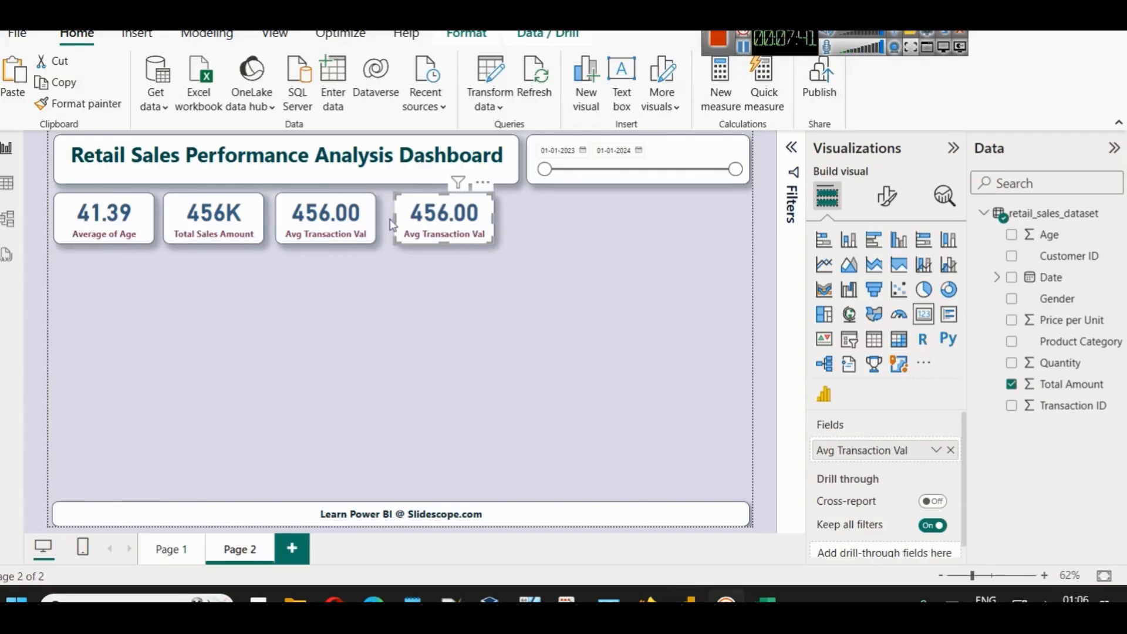
drag(424, 217, 421, 217)
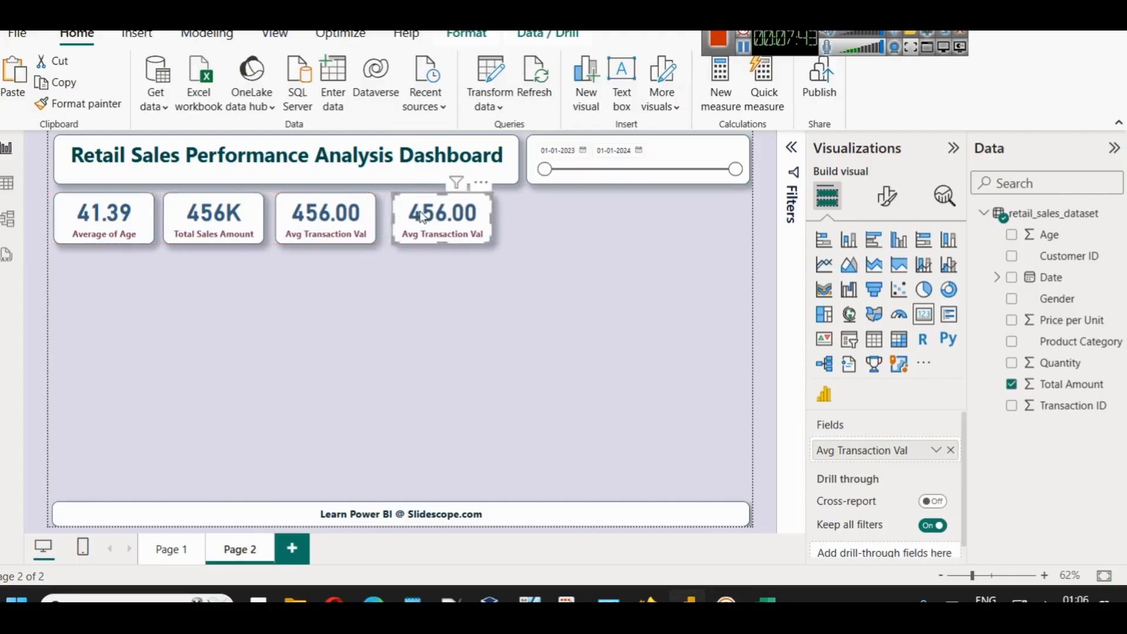
- Replace the fourth card's field with Transaction ID, aggregated as Count
click(951, 450)
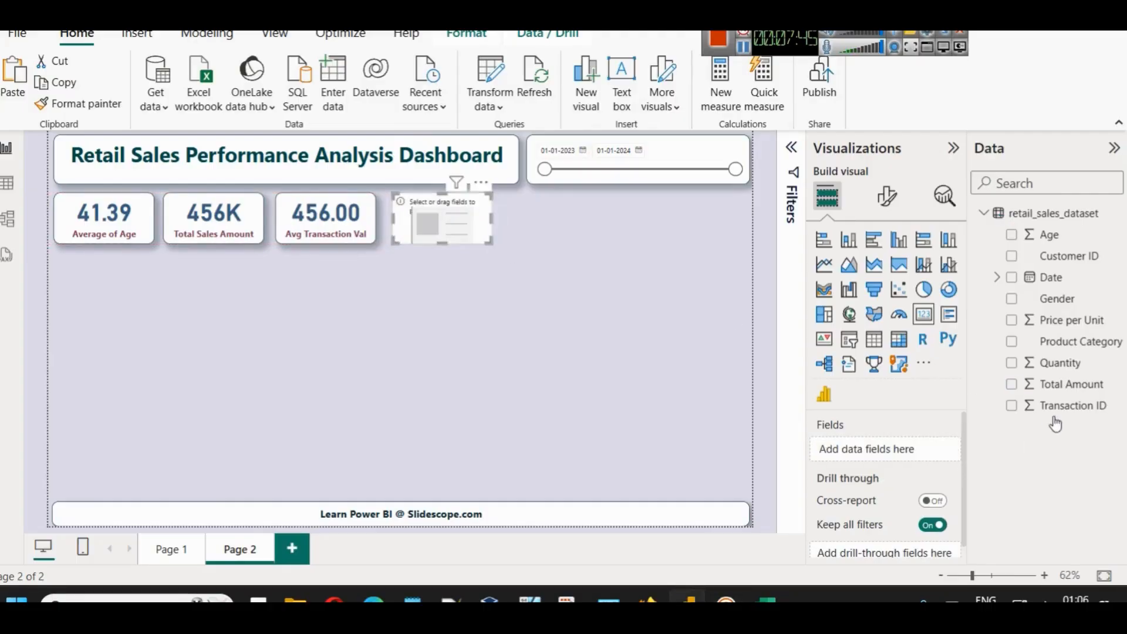
drag(1063, 402, 880, 449)
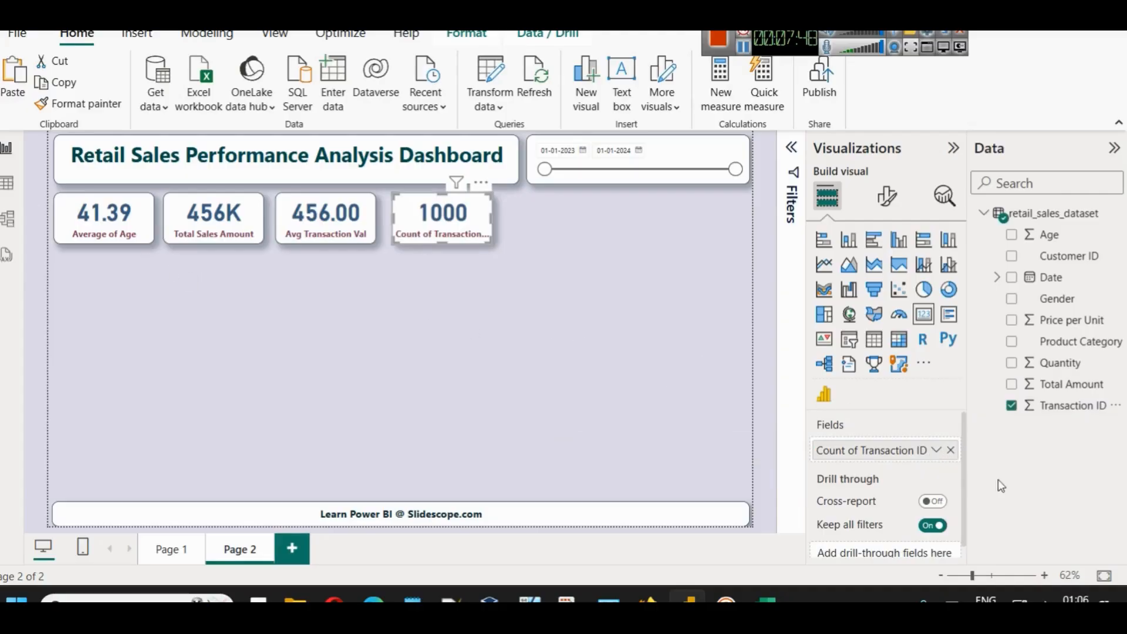
click(936, 450)
click(989, 337)
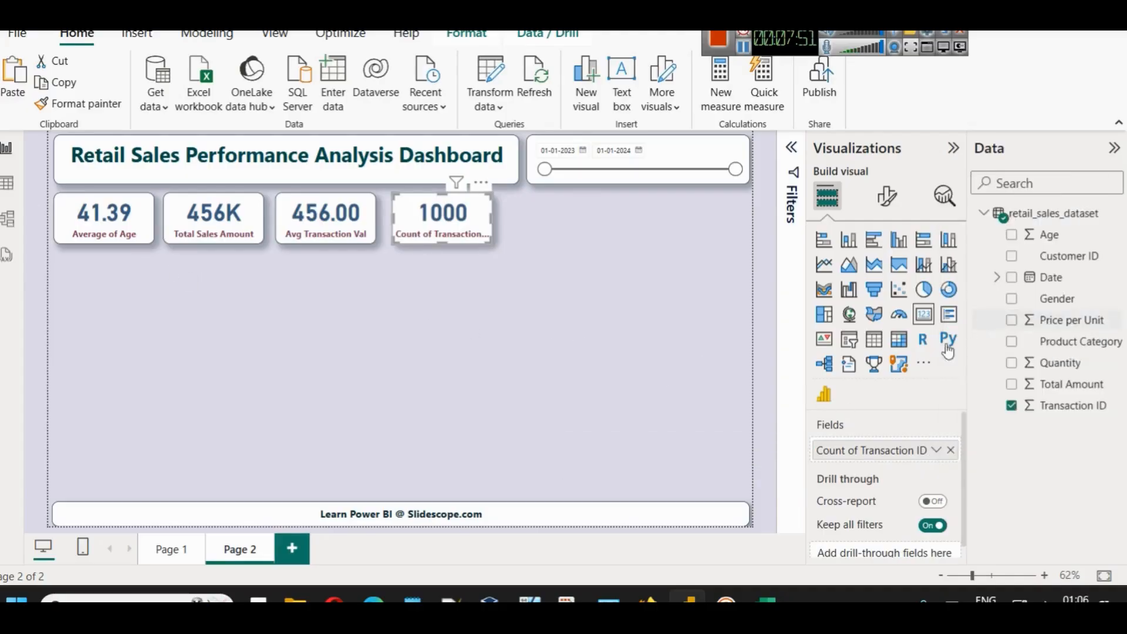
- Rename the fourth card's field as Count of Transactions for this visual
click(936, 450)
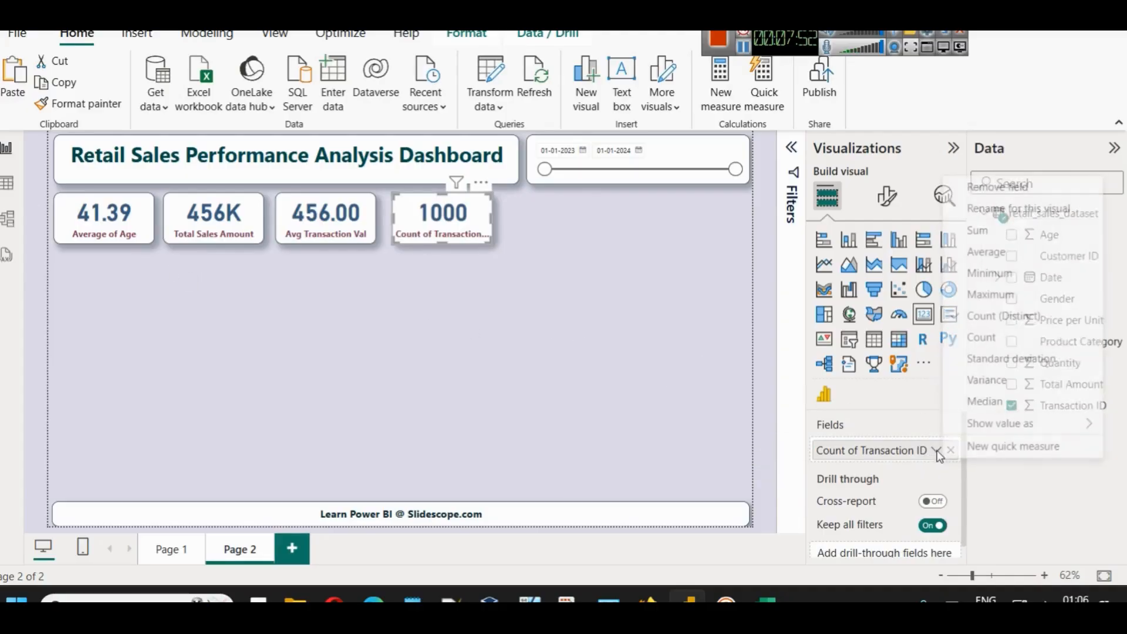
click(992, 210)
key(BackSpace)
key(BackSpace)
key(BackSpace)
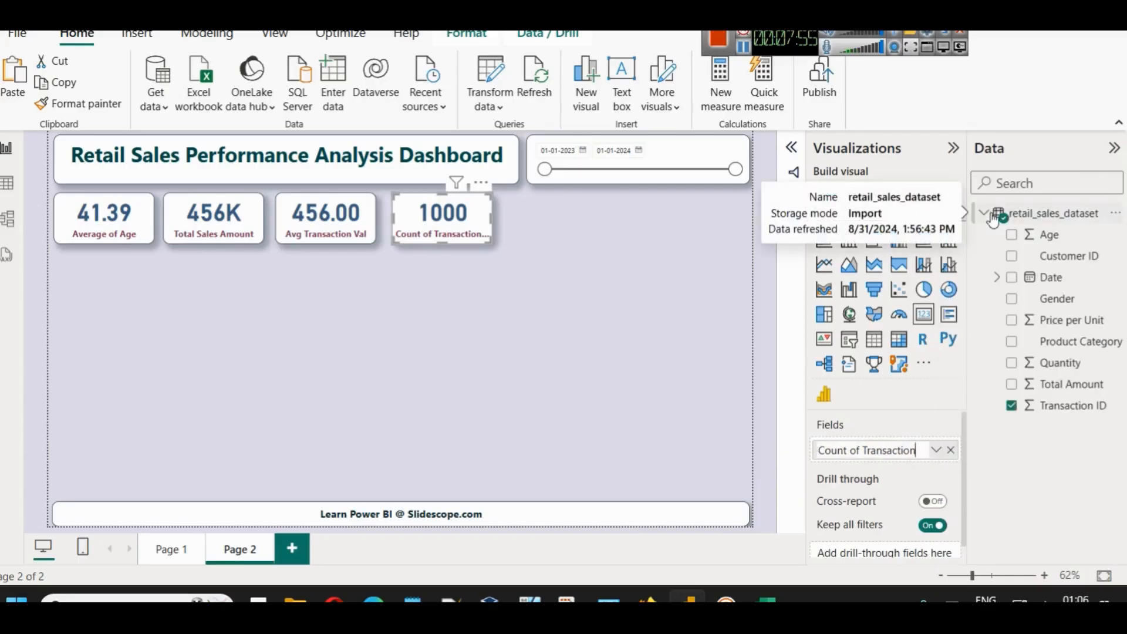
text(s)
key(Return)
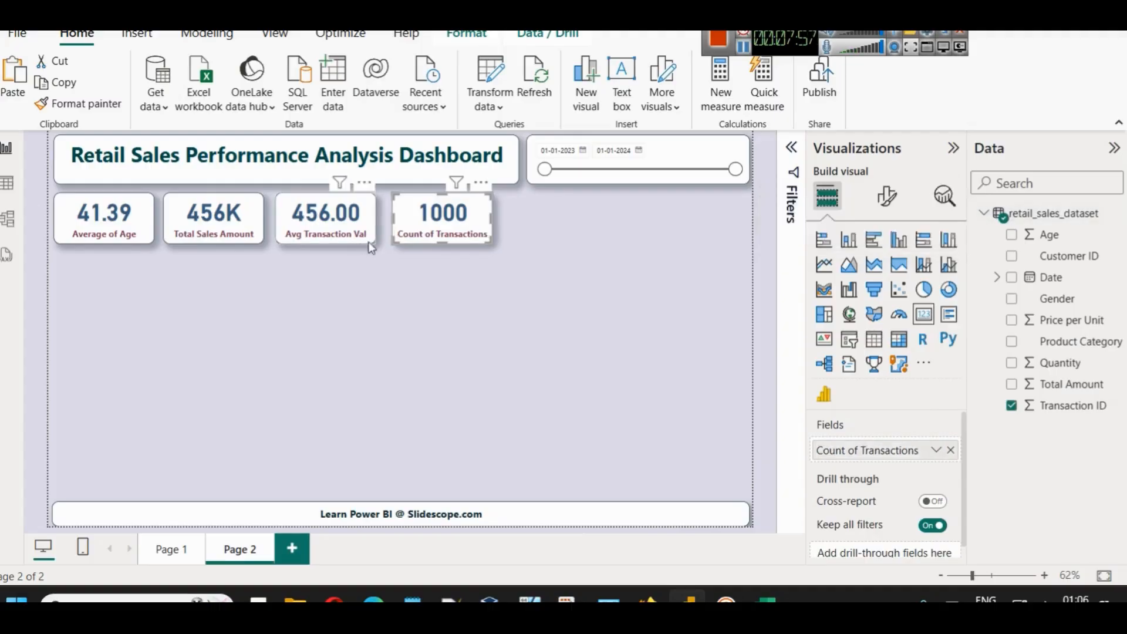
click(623, 329)
- Duplicate the Count of Transactions card and place the copy to its right in the card row
click(451, 246)
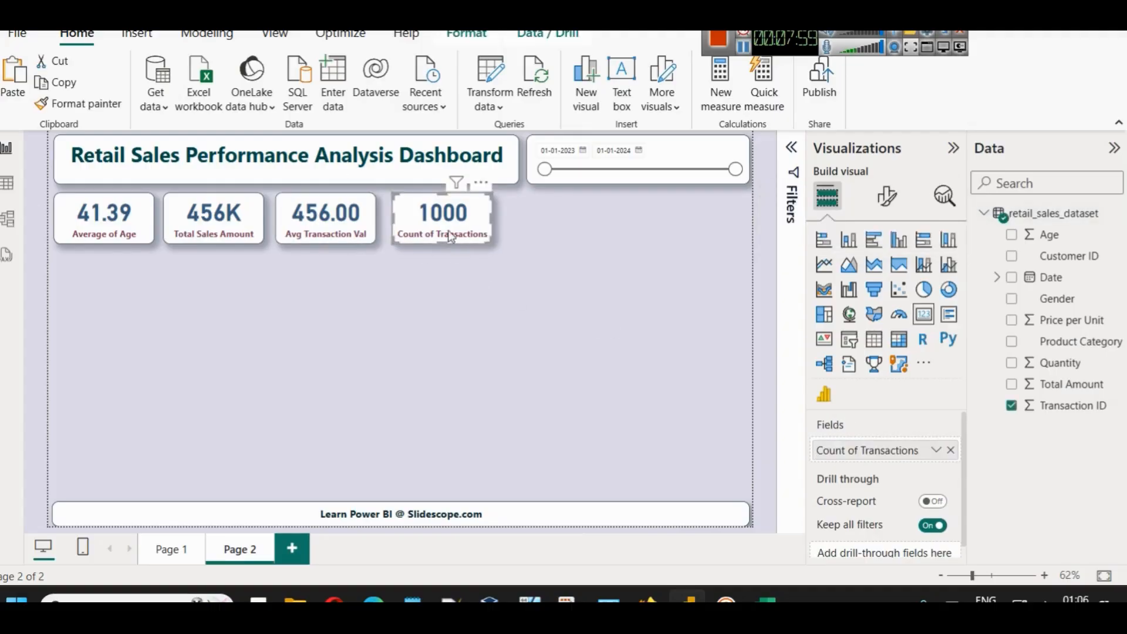
key(ctrl+v)
drag(451, 235, 561, 227)
click(591, 301)
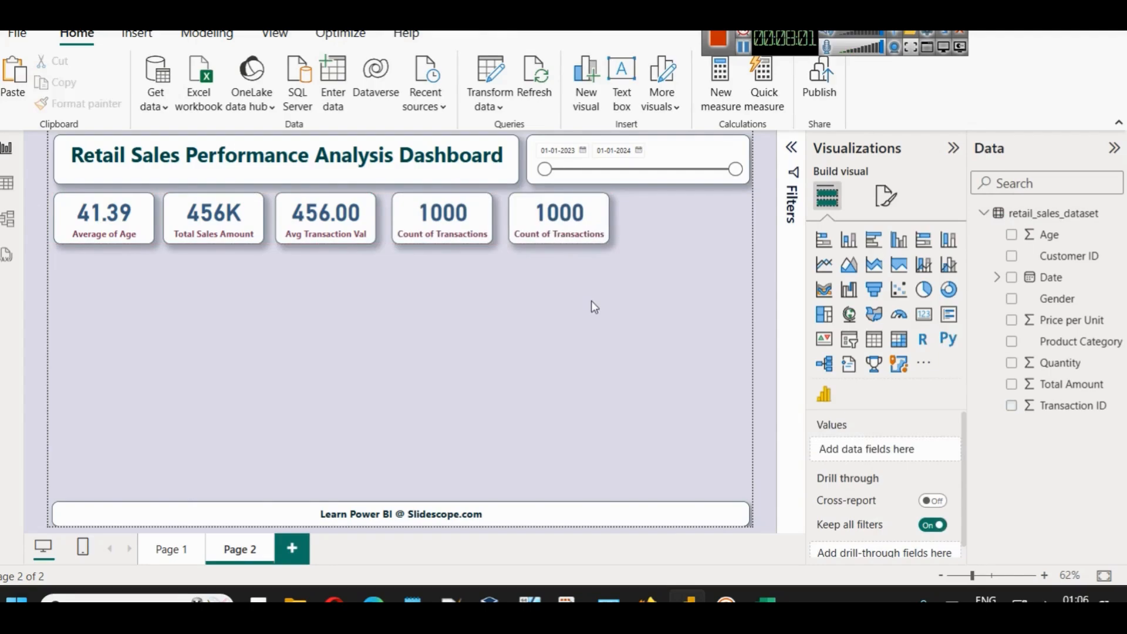
- Replace the field of the fifth card, the duplicate Count of Transactions card, with Quantity
click(592, 217)
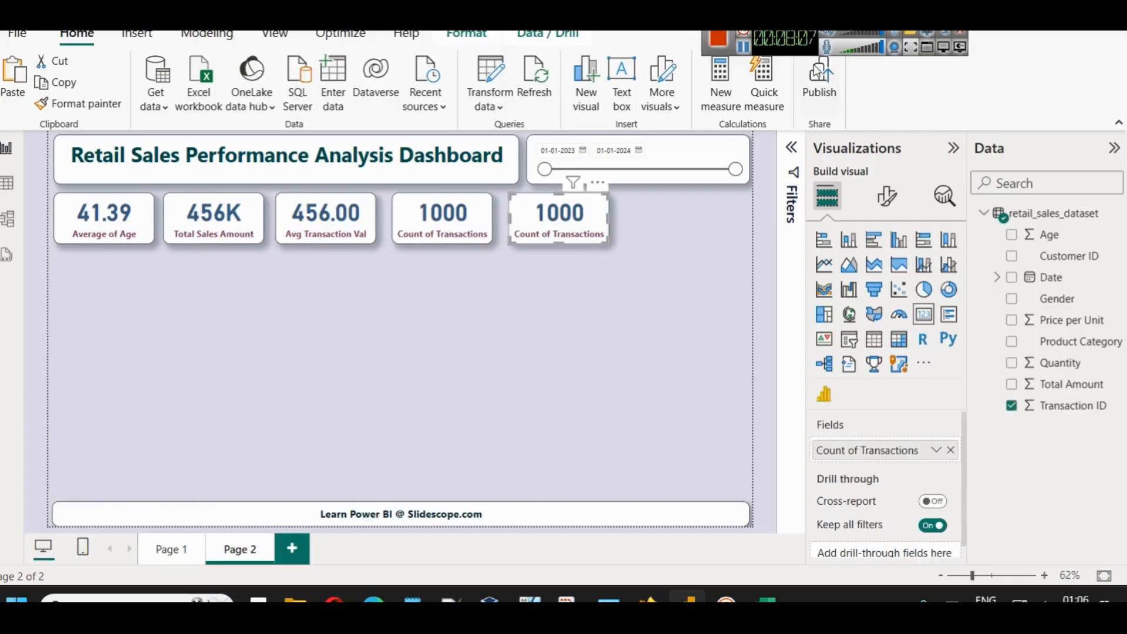
click(632, 230)
click(593, 234)
click(951, 449)
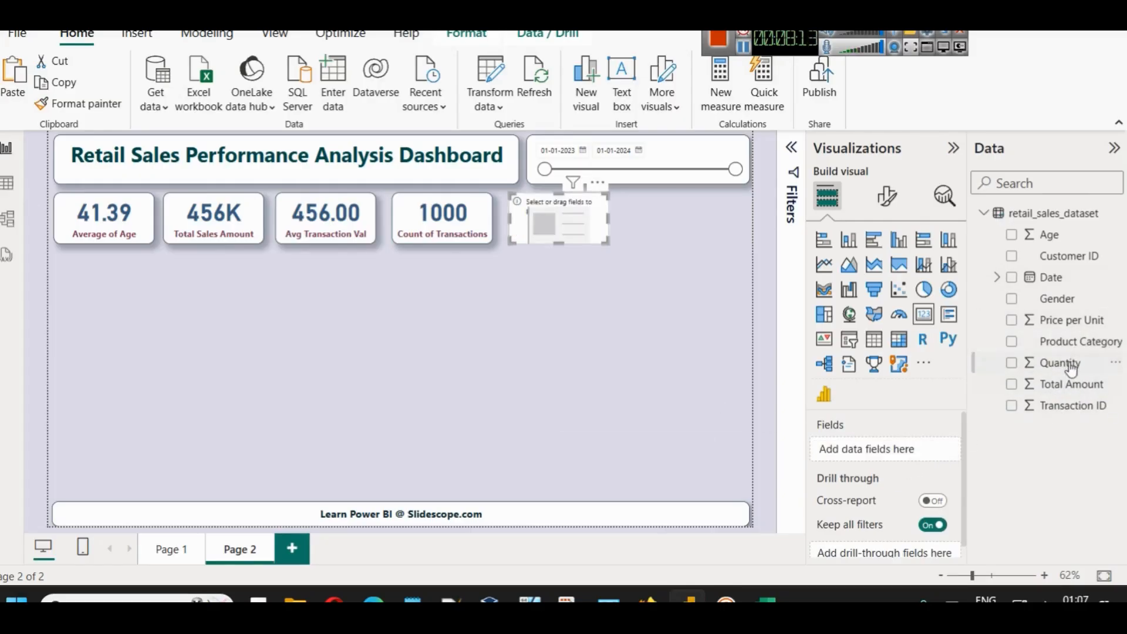
drag(1063, 364, 908, 445)
- Rename the fifth card's field as Total Qty Sold for this visual
click(943, 455)
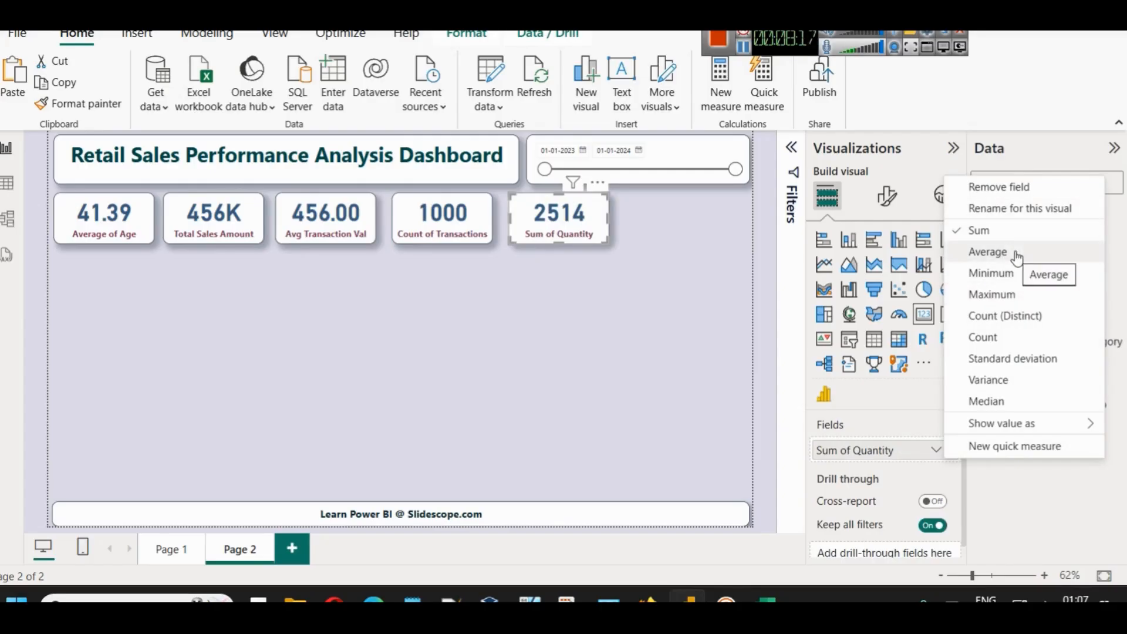
click(1009, 209)
key(ctrl+a)
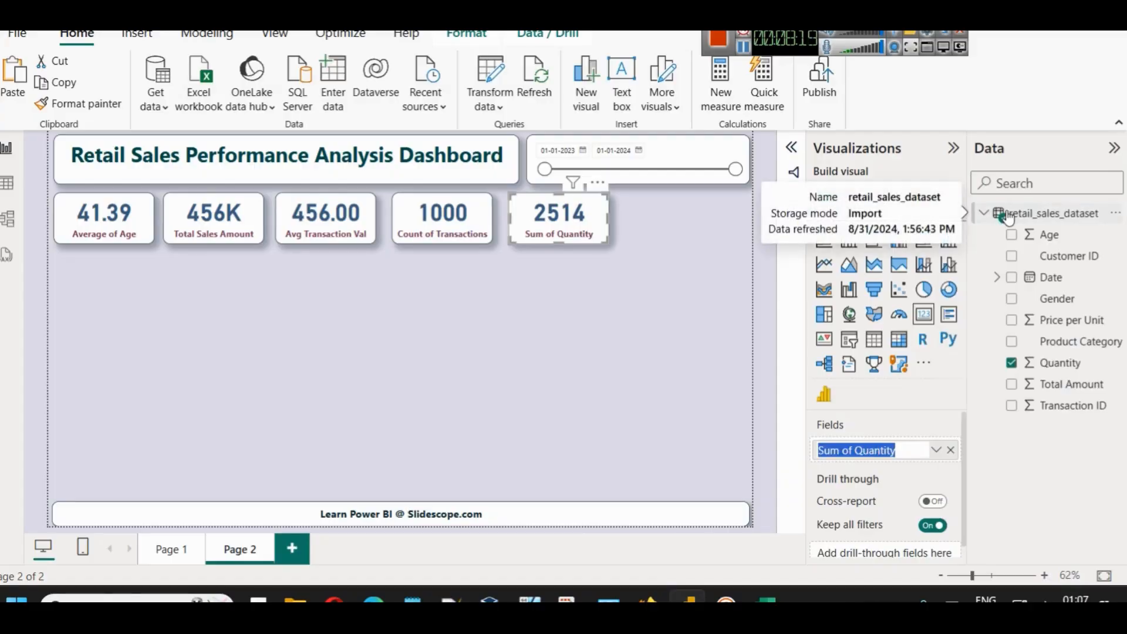
text(Total Qty Sold)
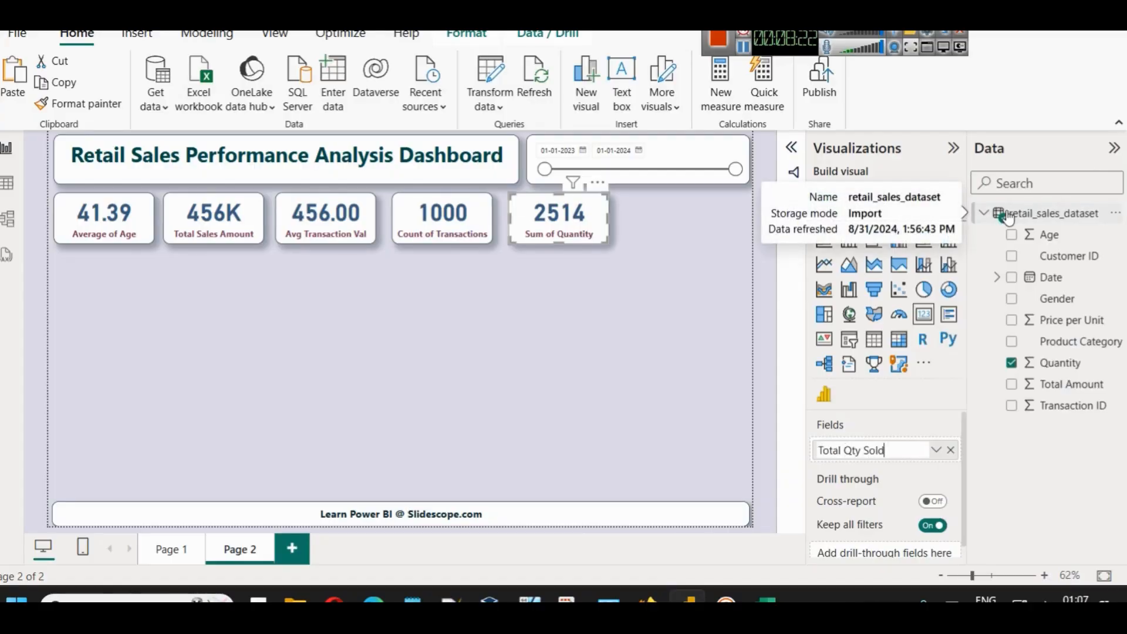
key(Return)
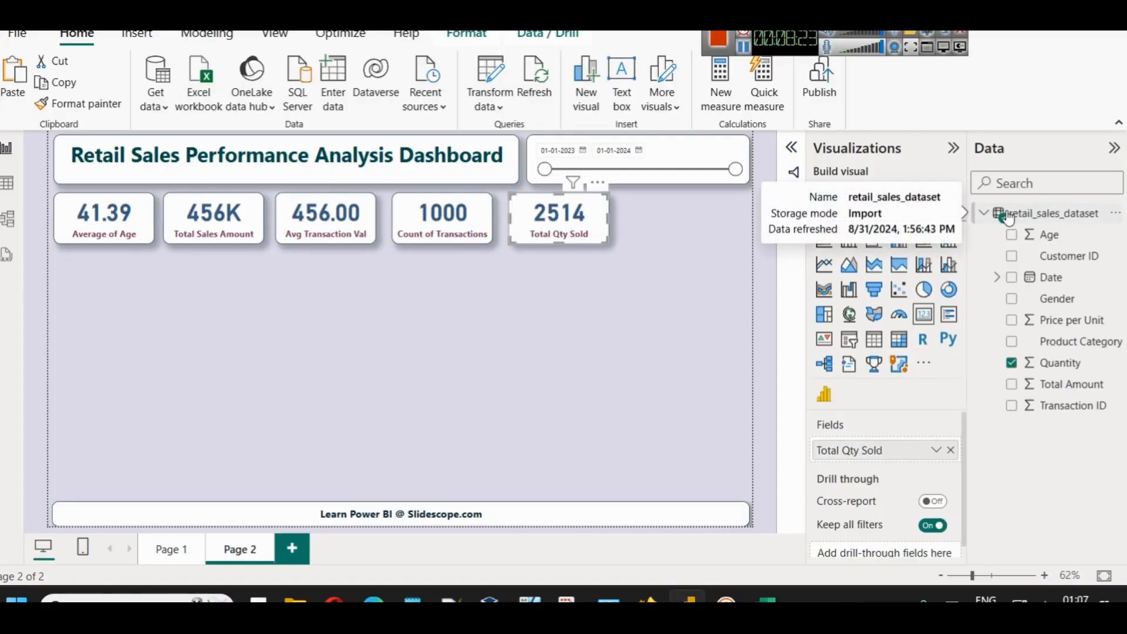
click(664, 273)
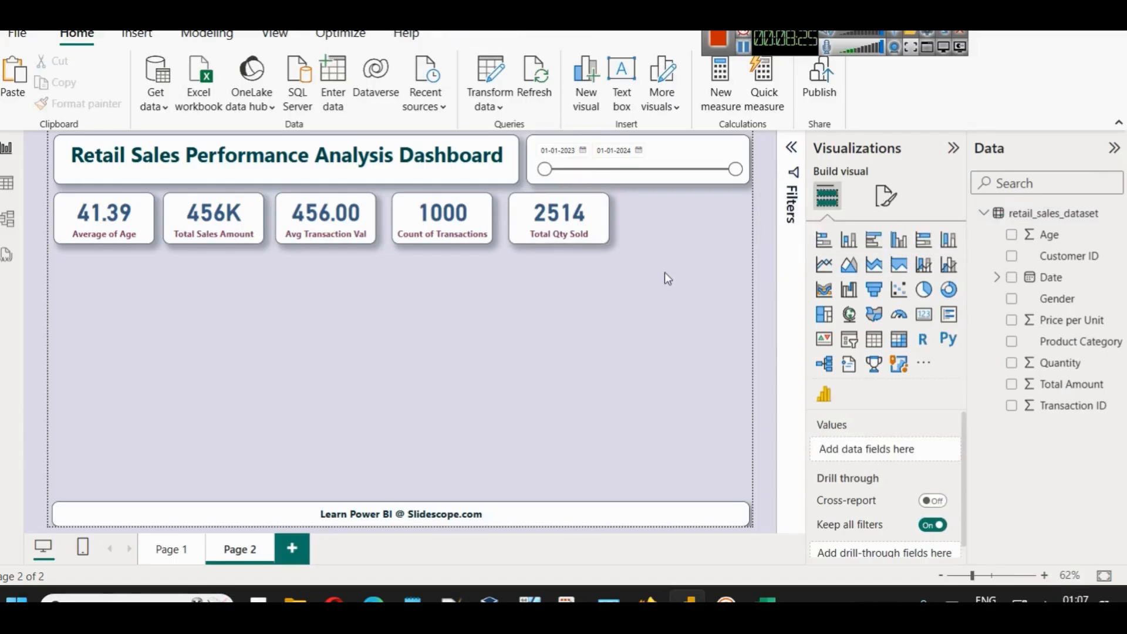
- Examine the distinct Customer ID values in the retail_sales_dataset table, cancel without filtering, and return to the report page
click(7, 183)
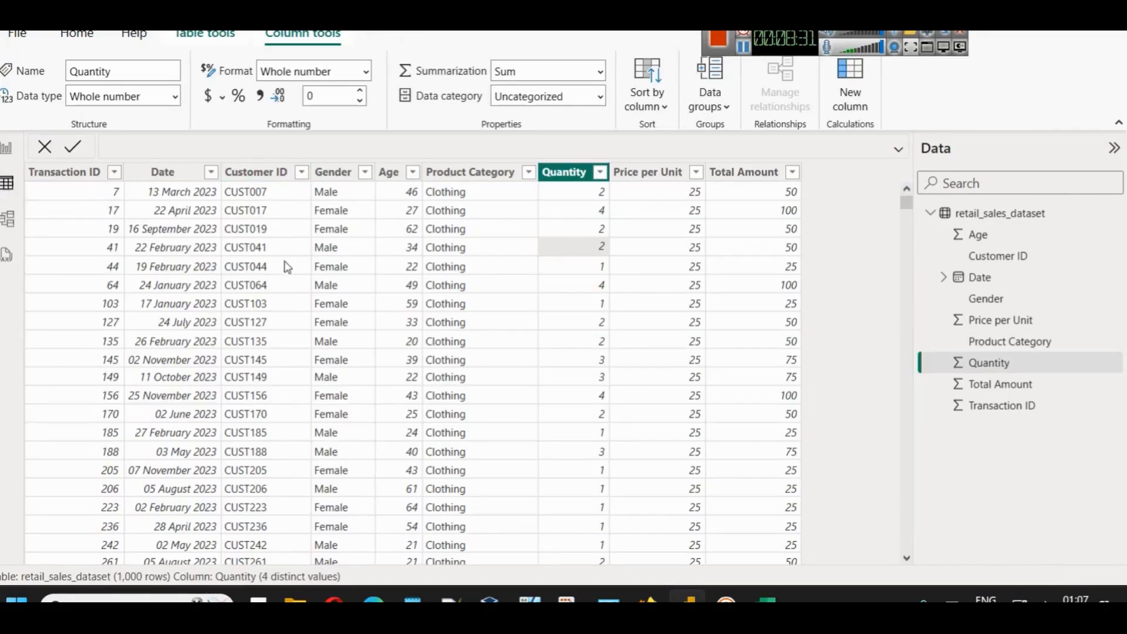
click(302, 172)
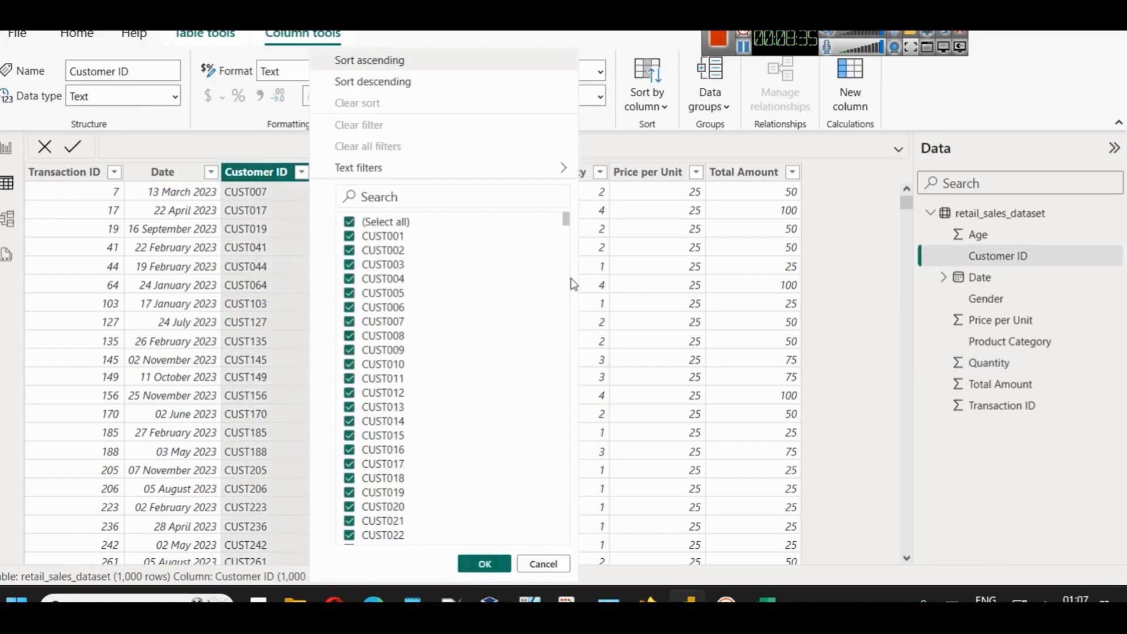
key(ctrl+a)
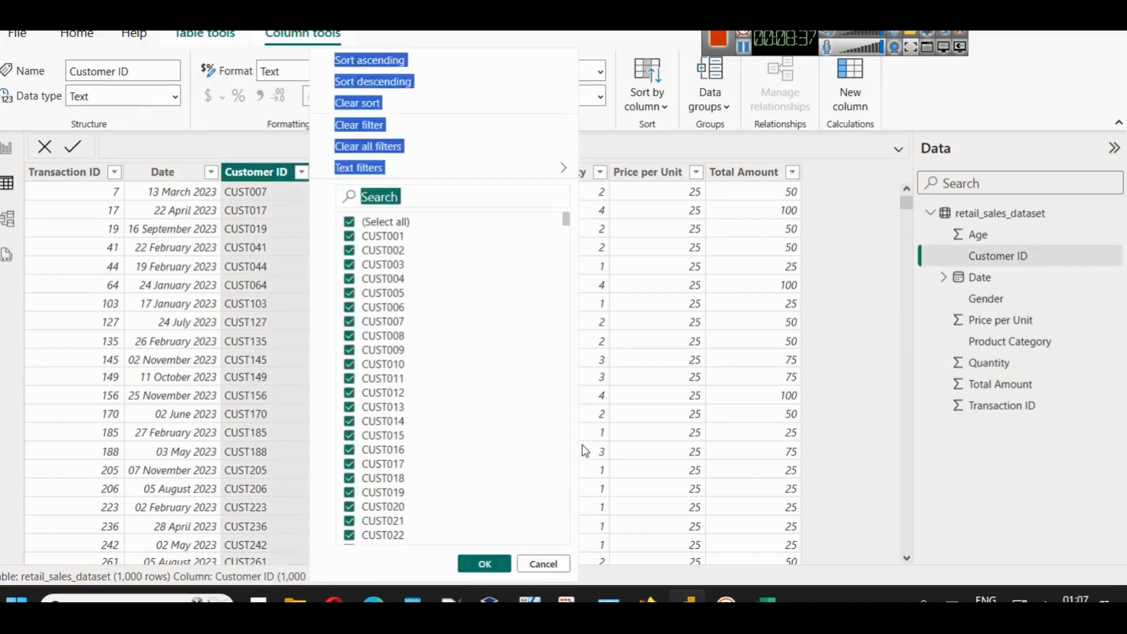
drag(566, 219, 565, 537)
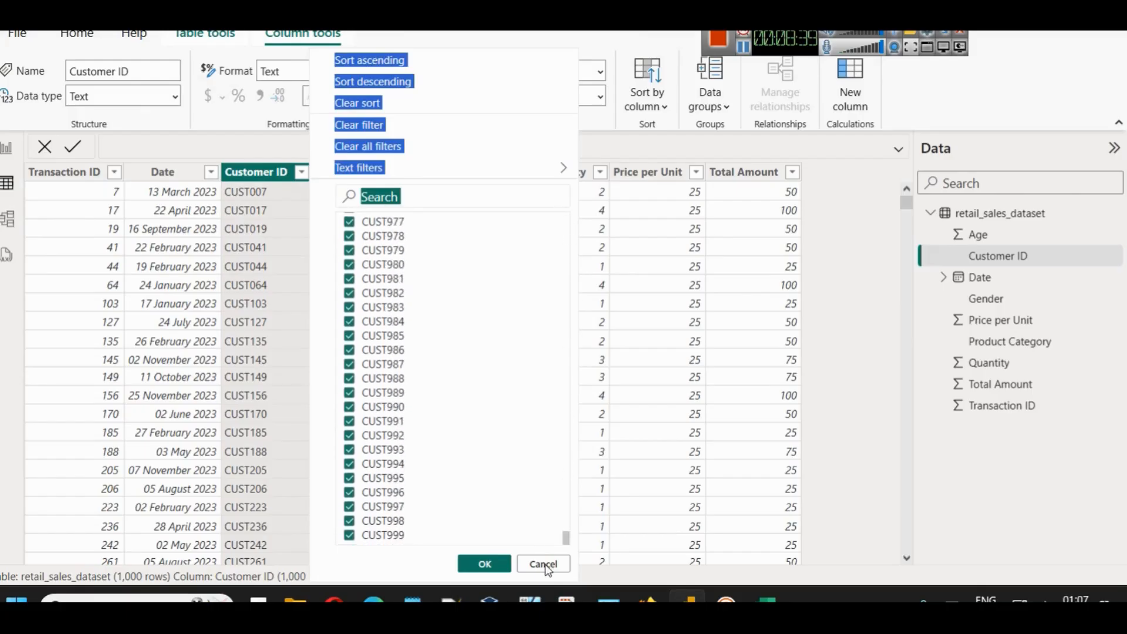
click(546, 562)
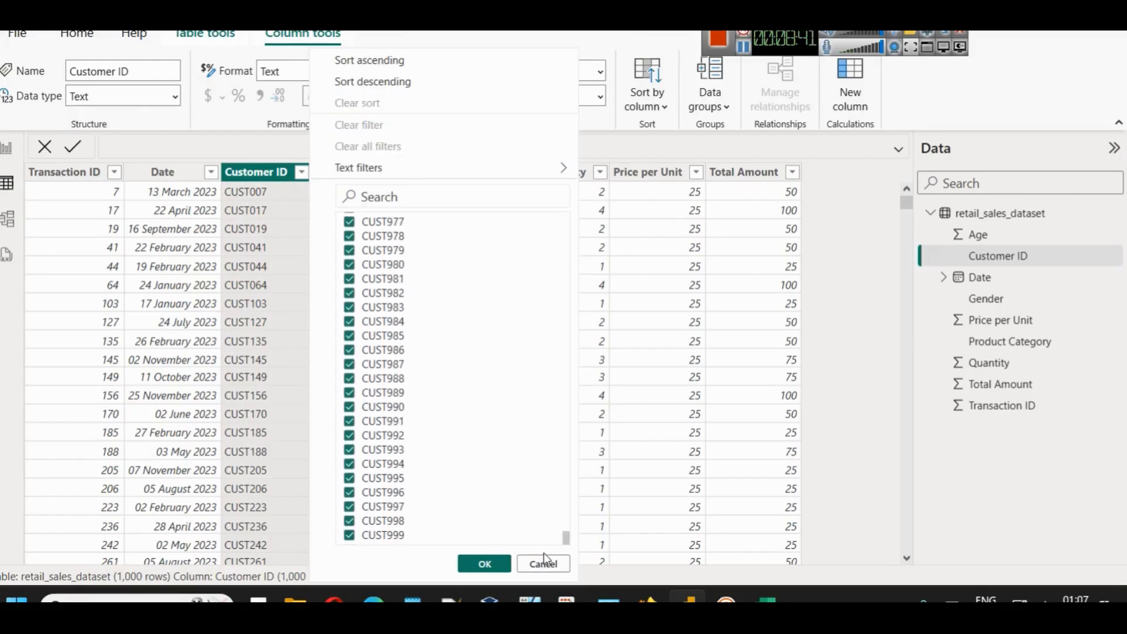
click(544, 564)
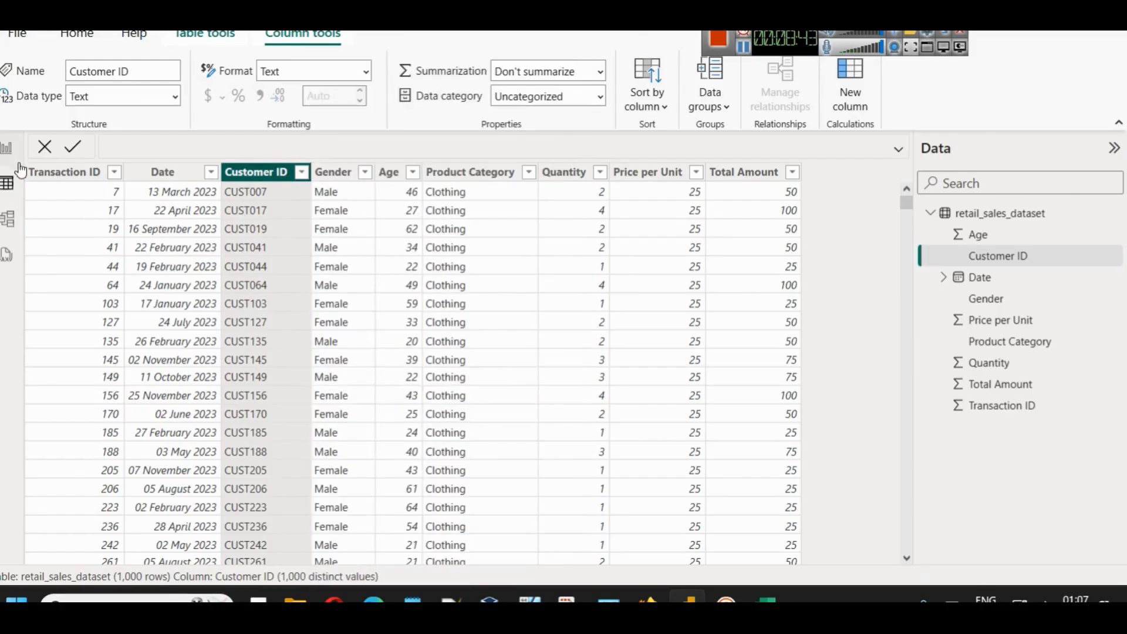
click(11, 148)
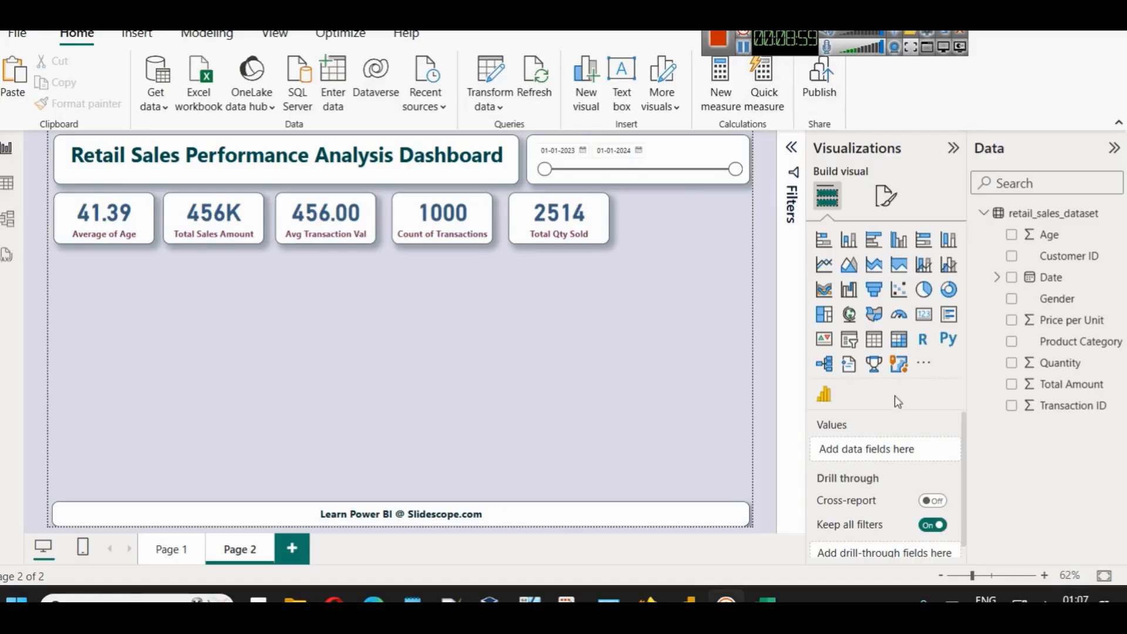
- Add a slicer at the right end of the card row and shift the second to fifth cards right to space the row evenly
click(849, 340)
drag(129, 336, 731, 234)
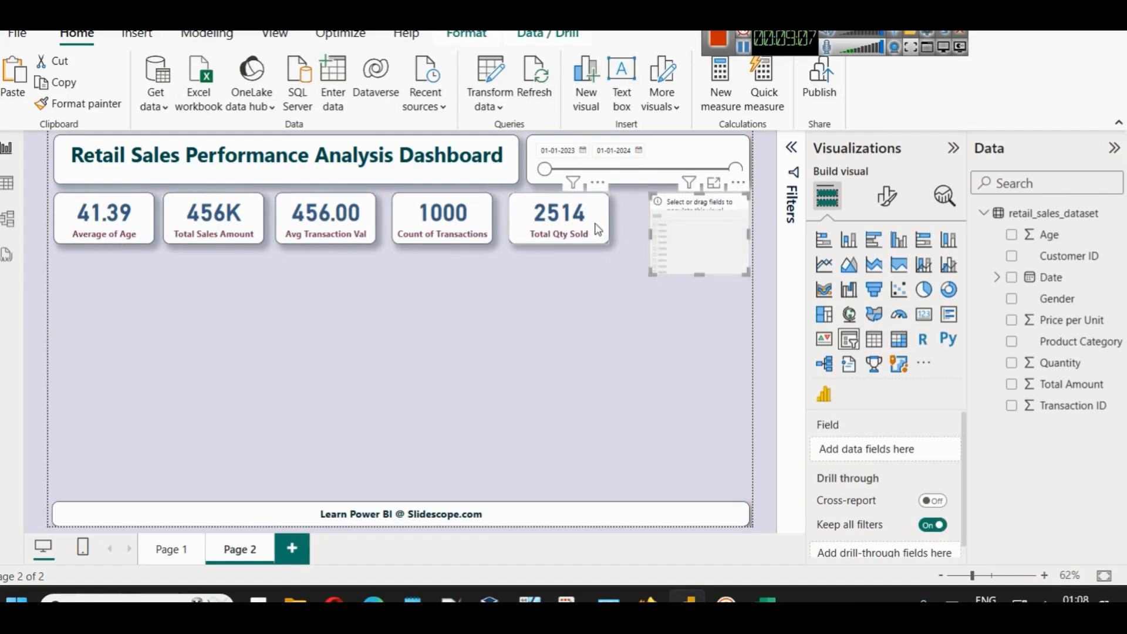
drag(597, 215, 626, 216)
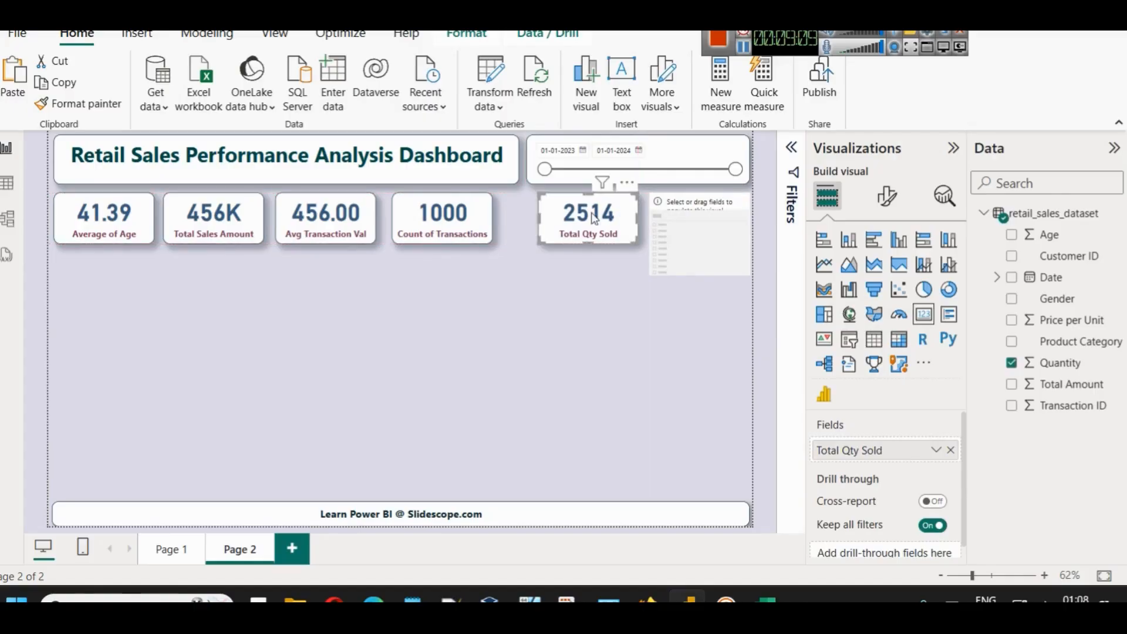
drag(477, 222, 501, 222)
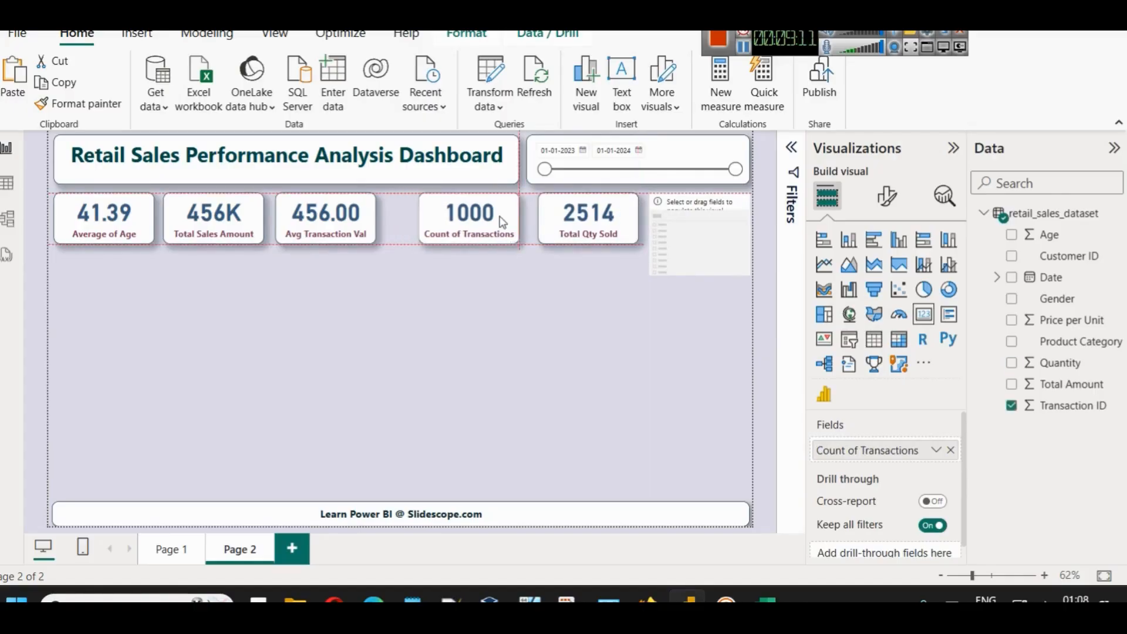
drag(346, 222, 370, 222)
drag(255, 222, 266, 221)
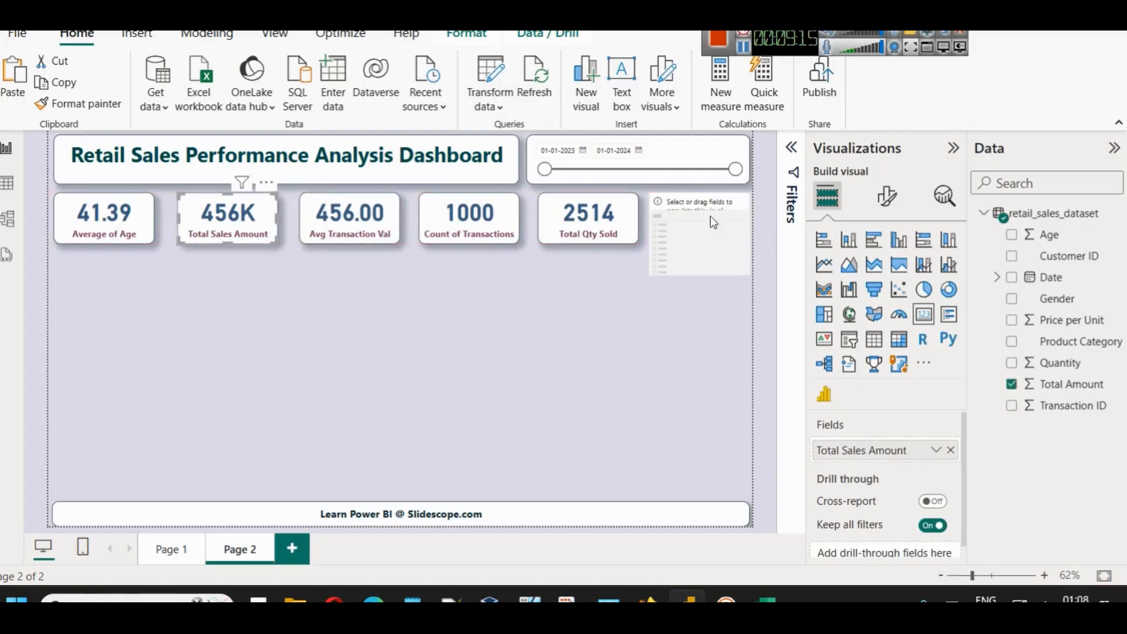
- Add the Gender field to the new slicer and shorten the slicer to the height of the KPI cards
click(697, 227)
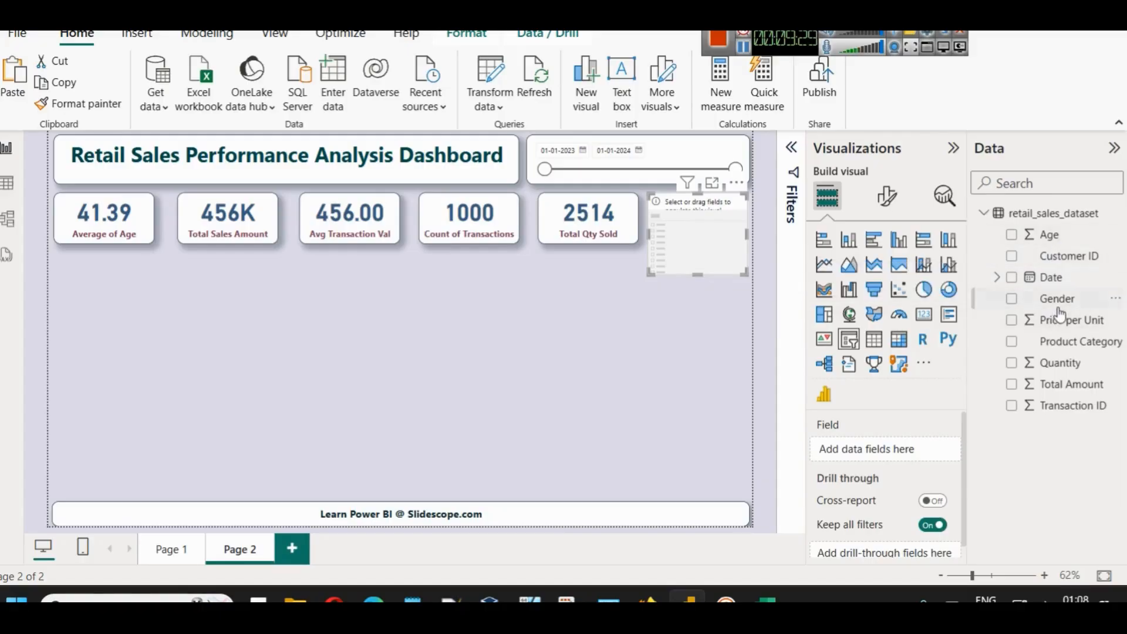
drag(1057, 302, 855, 446)
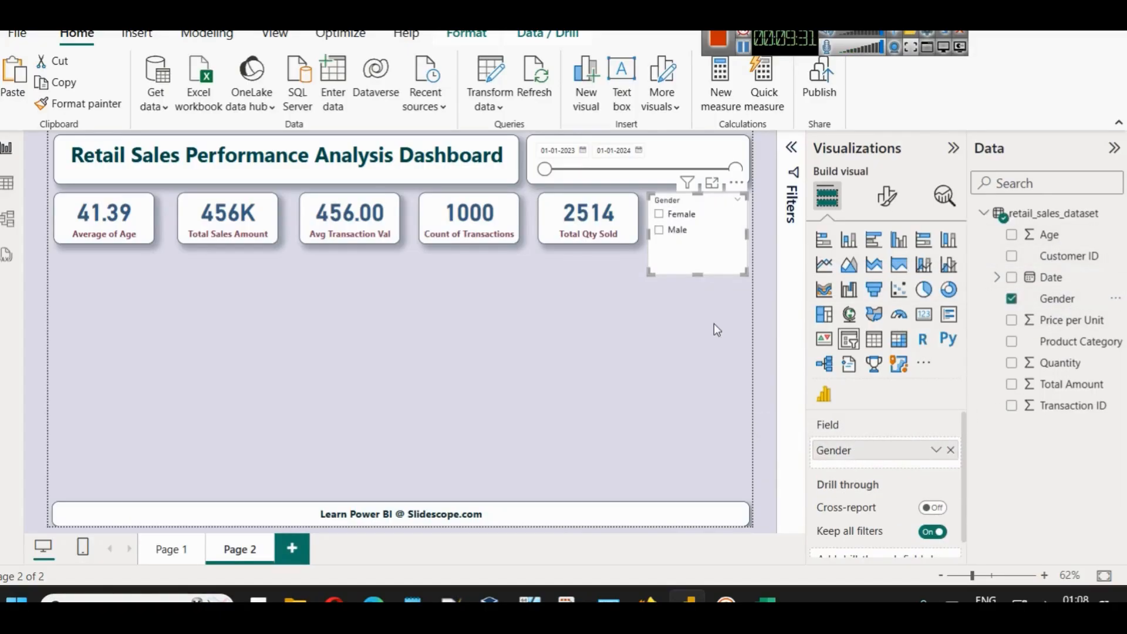
drag(696, 274, 693, 245)
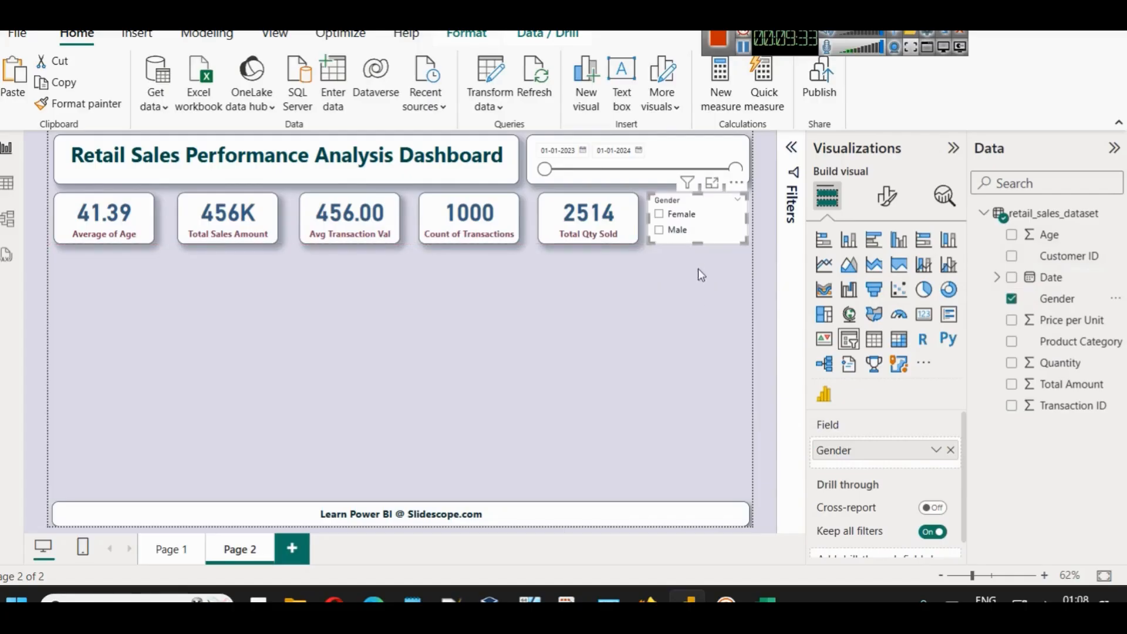
- Set the Gender slicer's style to Tile so the options appear side by side
click(886, 195)
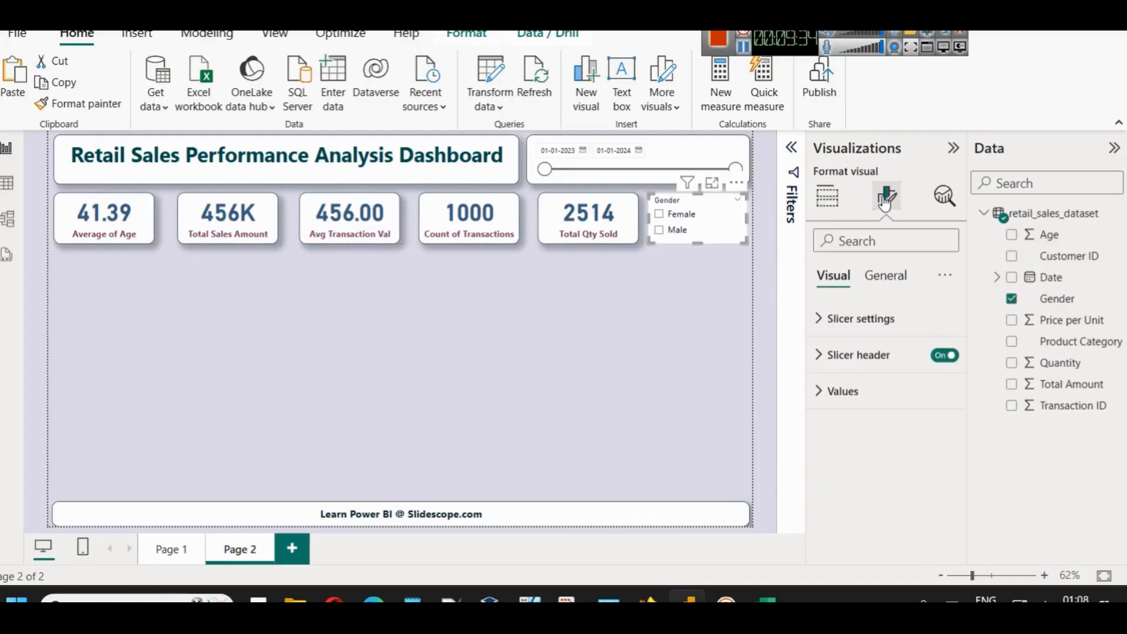
click(890, 321)
click(872, 405)
click(864, 453)
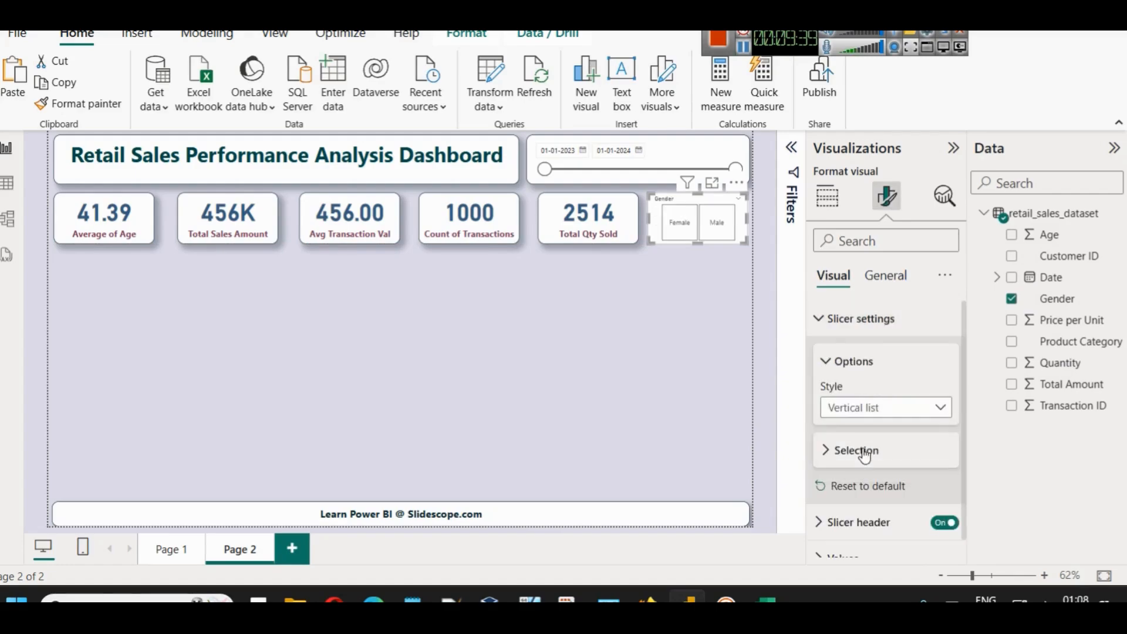
- Increase the font size of the Gender slicer's values to 12
click(885, 331)
click(856, 392)
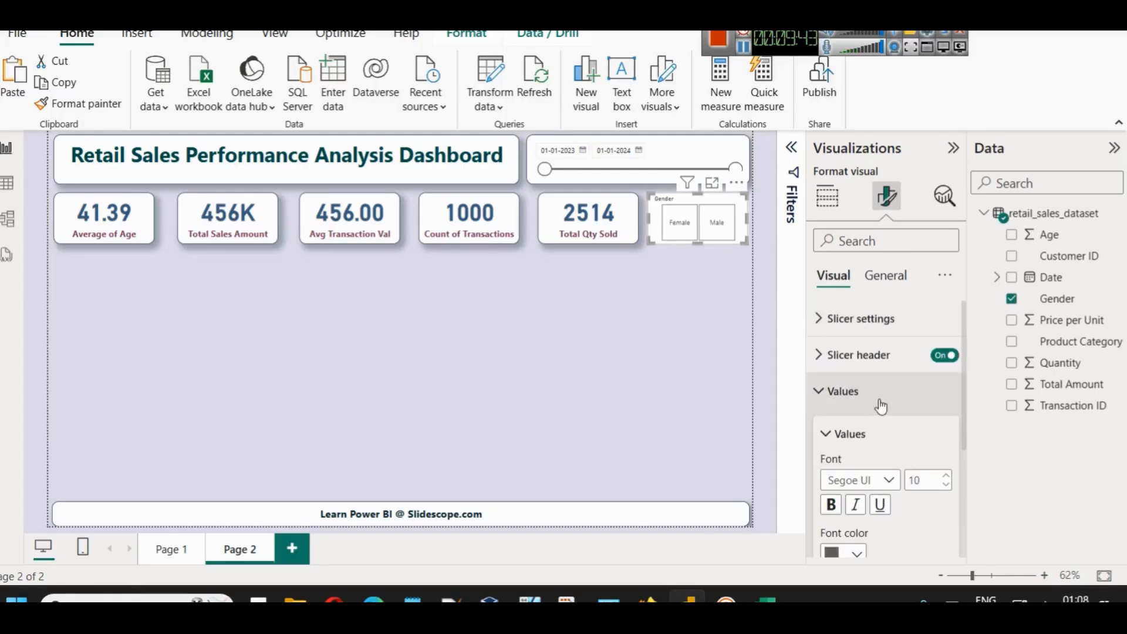
click(945, 477)
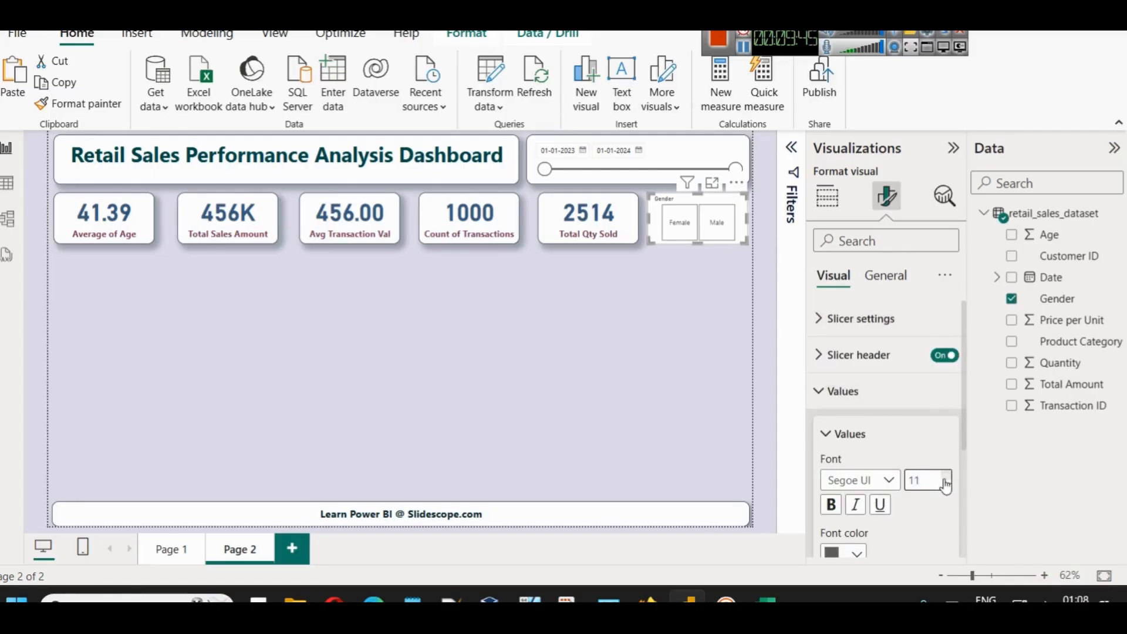
click(849, 389)
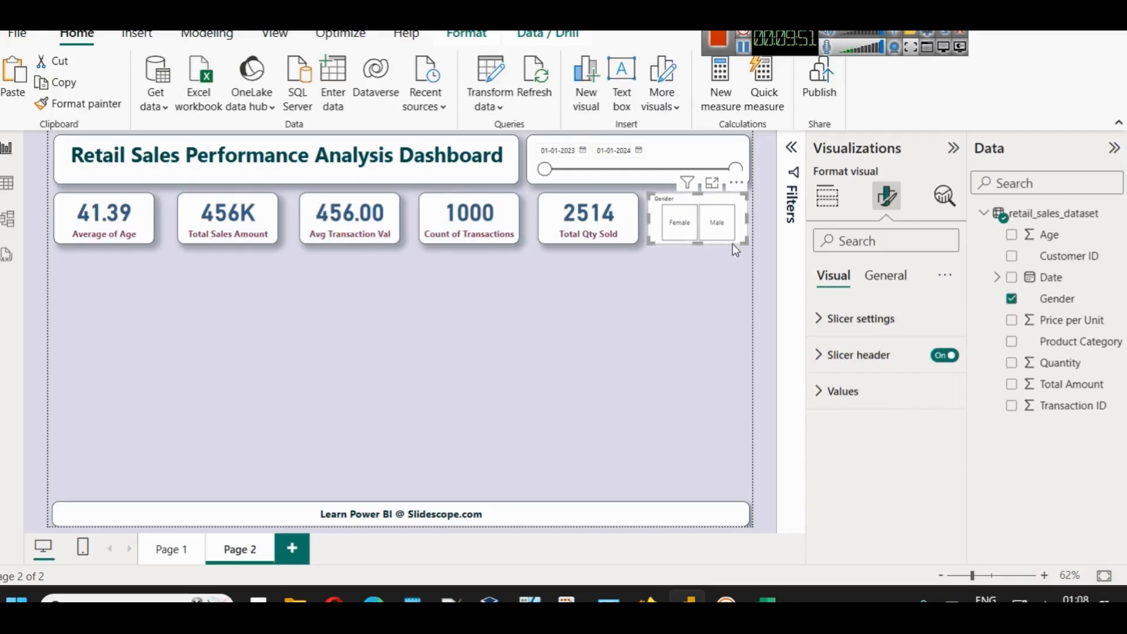
- Format the Gender slicer's header text in bold, dark maroon, with font size 14
click(868, 371)
scroll(878, 414, down, 2)
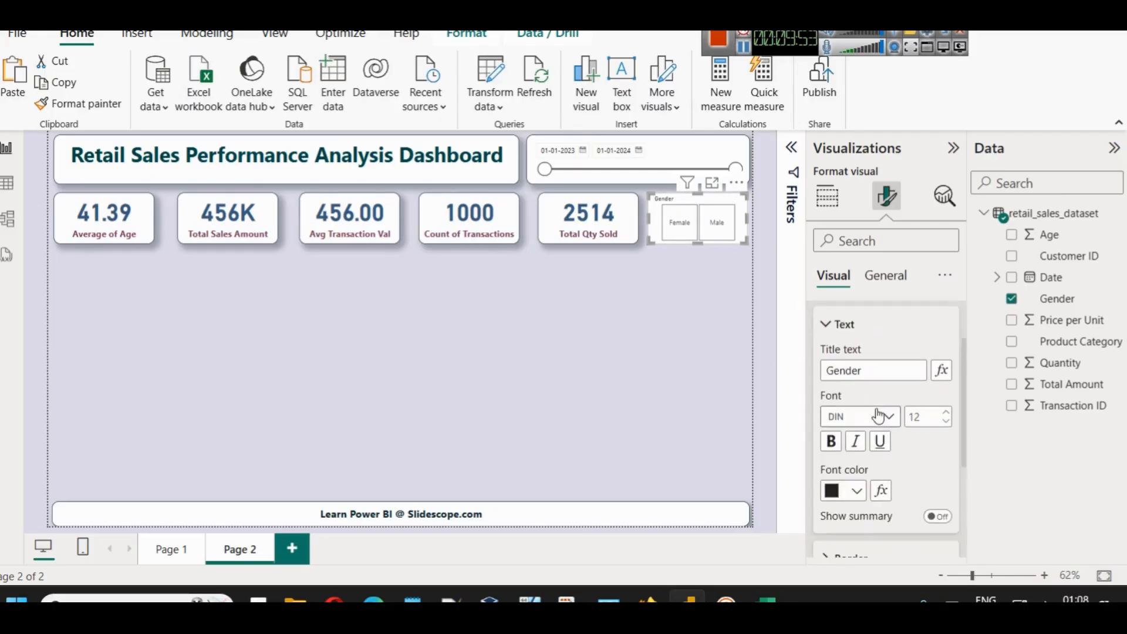
click(855, 474)
click(946, 334)
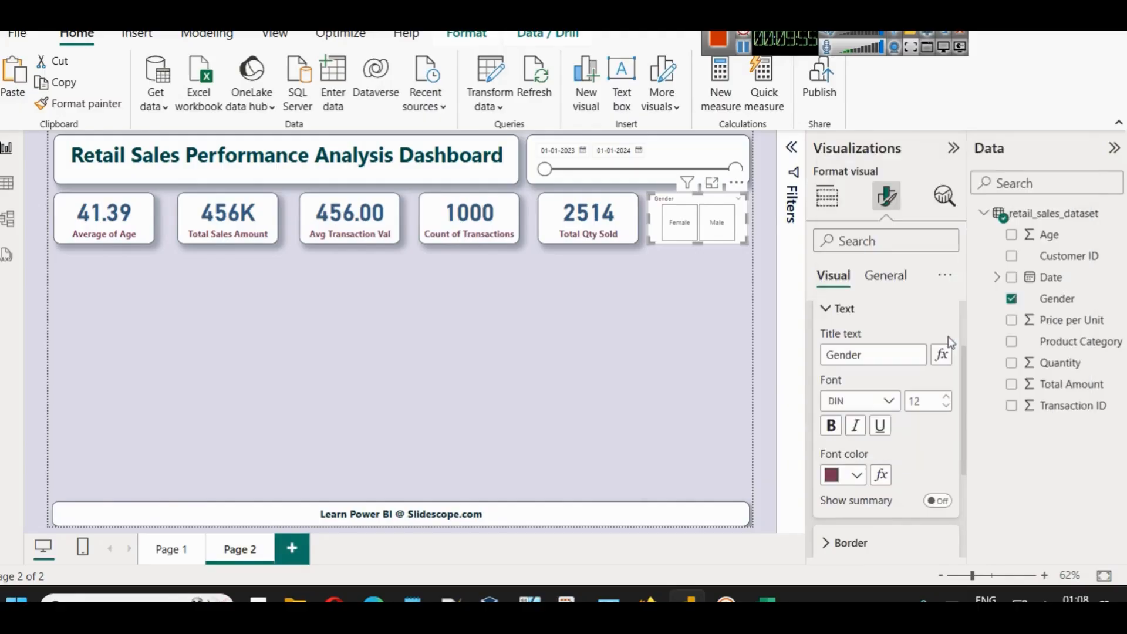
click(832, 426)
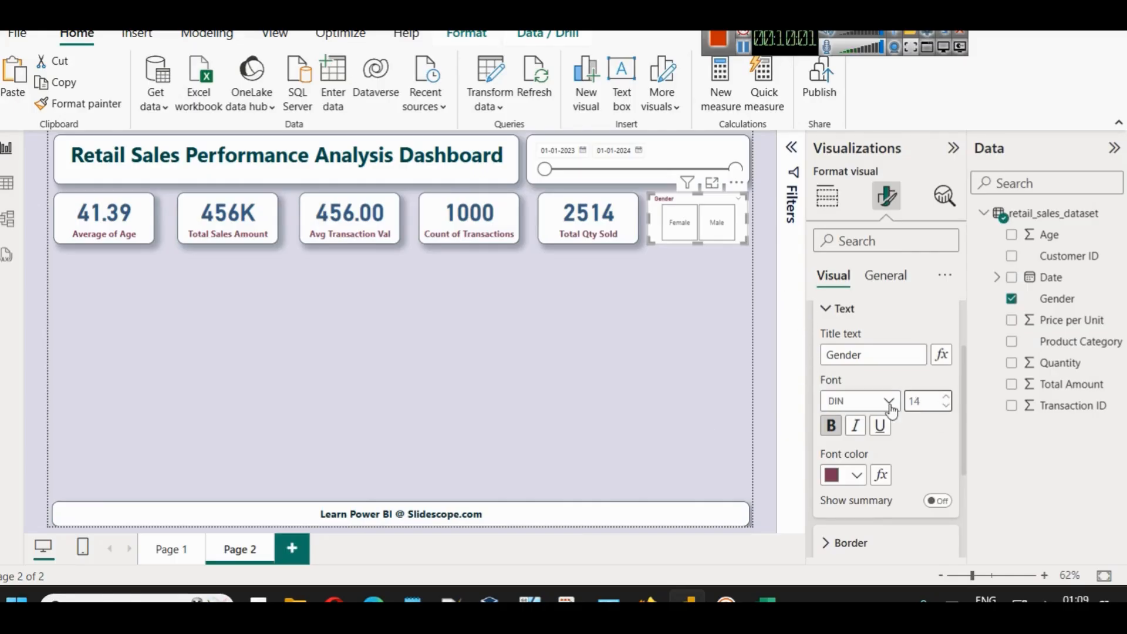
- Set the font color of the Gender slicer's values to the darkest teal shade, after trying a light teal
scroll(878, 379, down, 3)
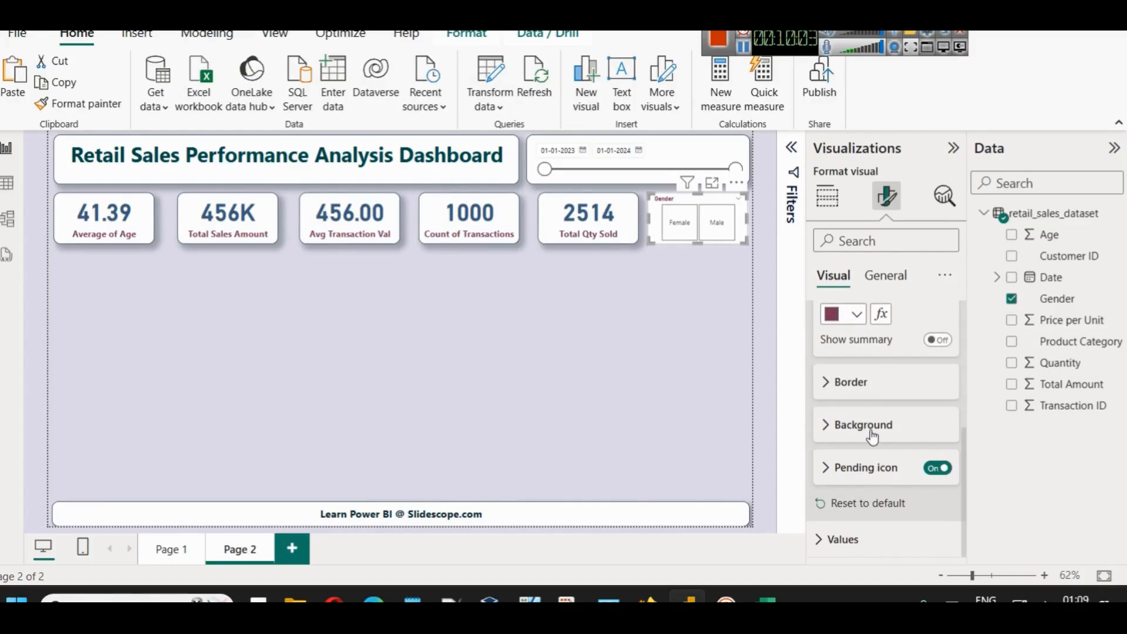
click(840, 537)
scroll(843, 390, down, 1)
click(845, 372)
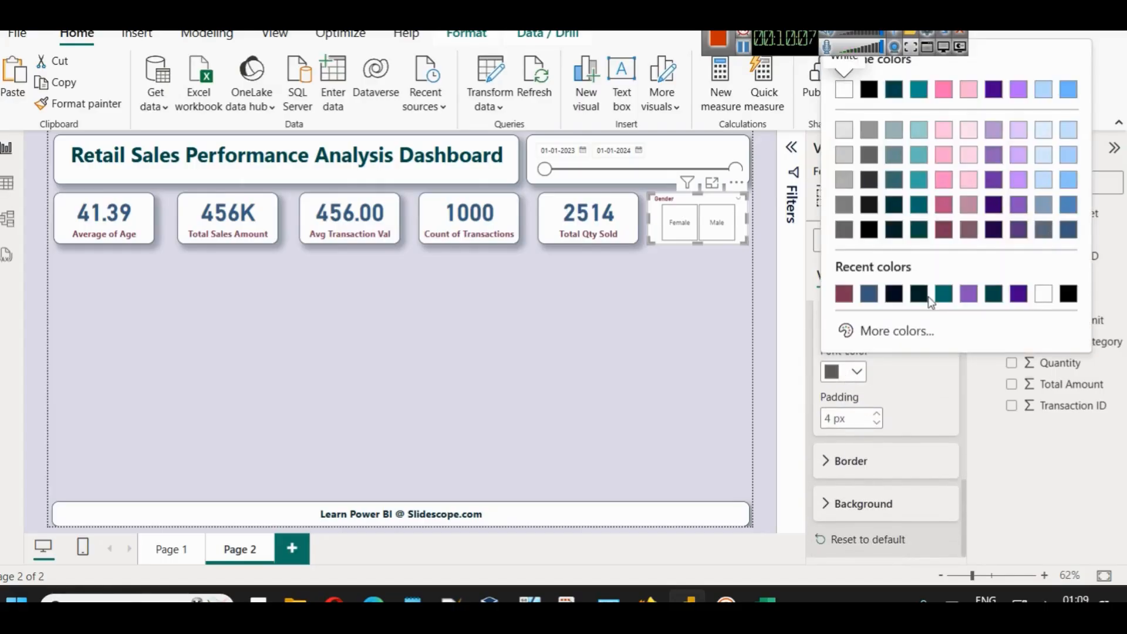
click(919, 132)
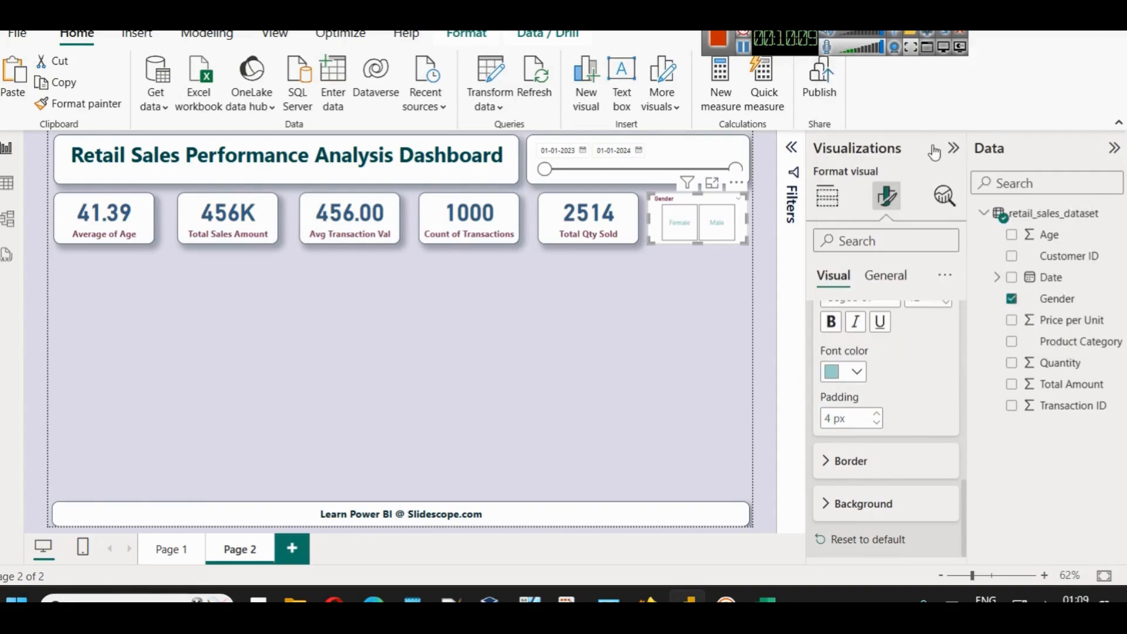
click(853, 372)
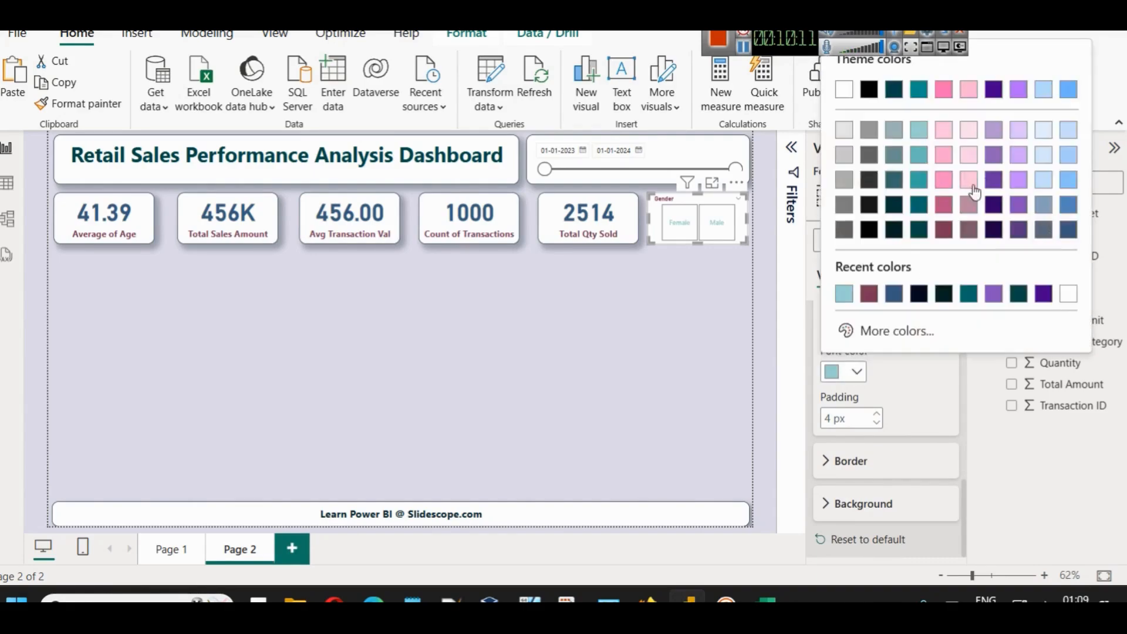
click(893, 231)
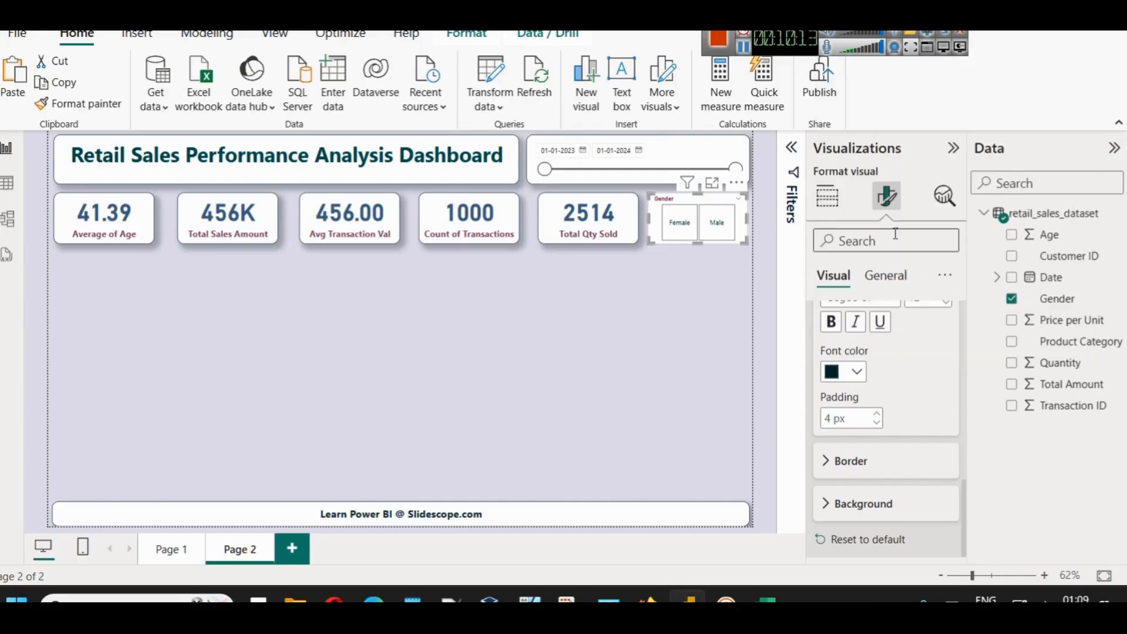
- Set the background color of the Gender slicer's values to a light teal
click(852, 503)
click(846, 503)
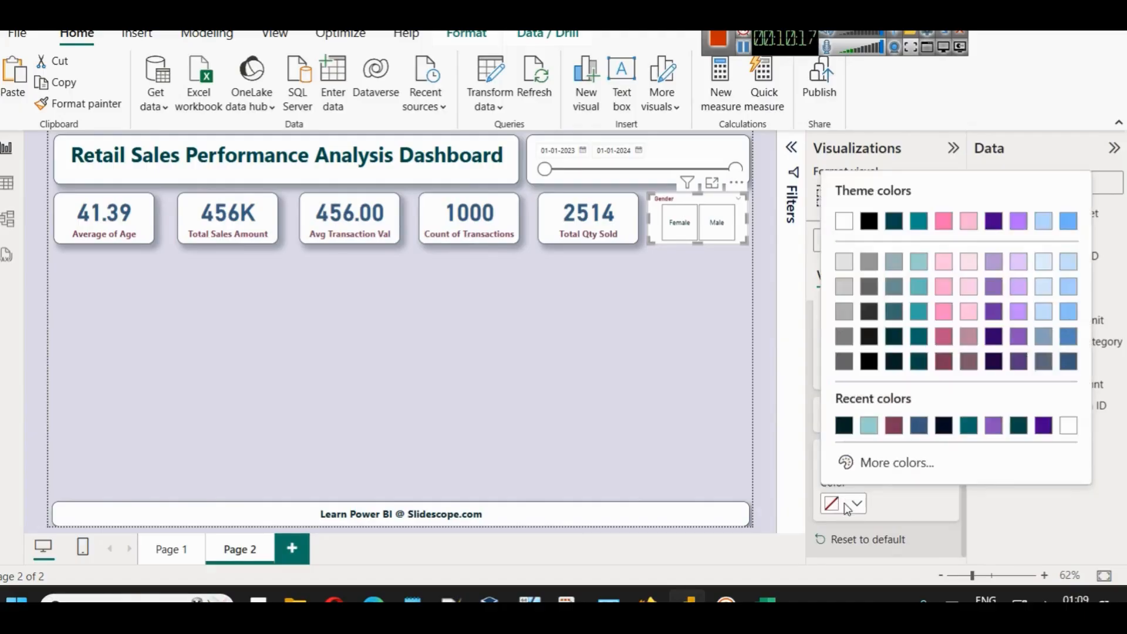
click(907, 286)
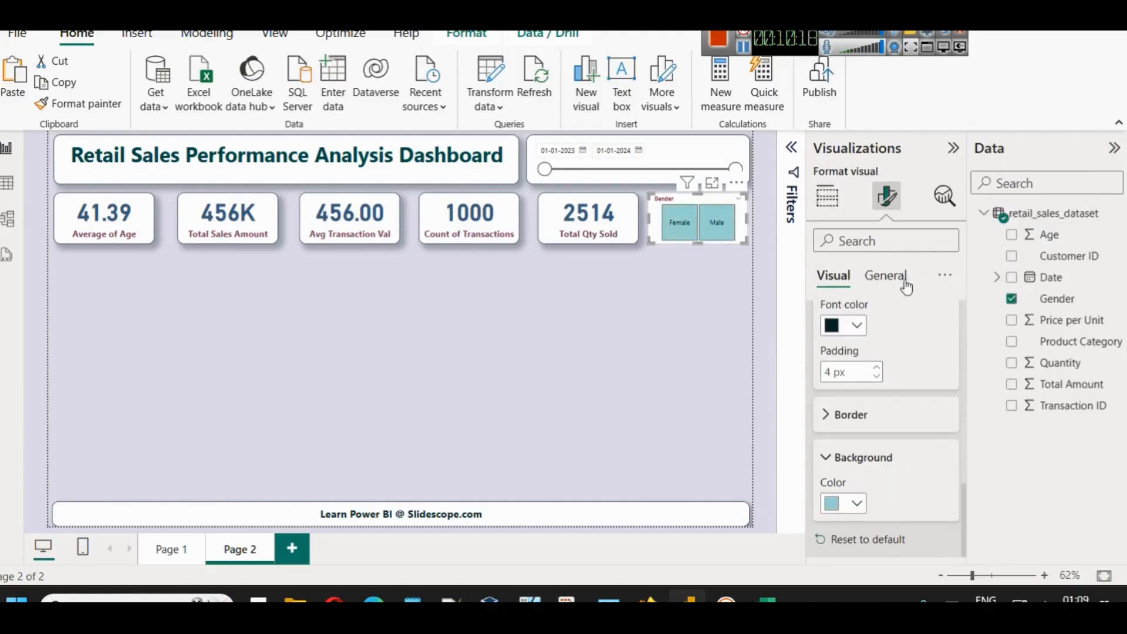
click(738, 290)
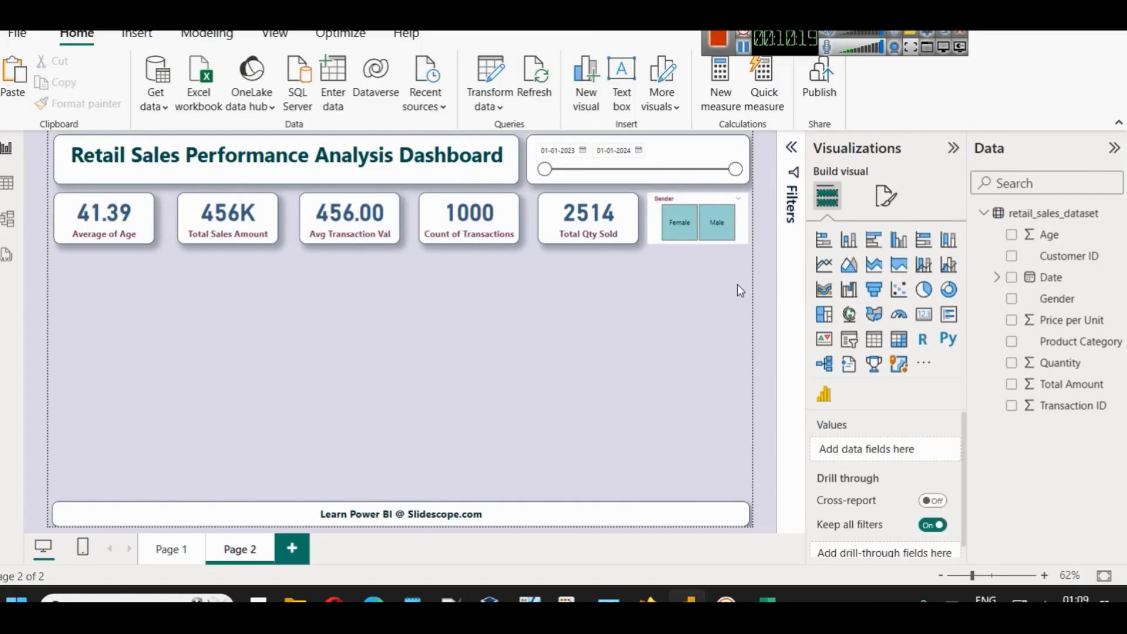
- Copy the formatting of the Total Qty Sold card onto the Gender slicer
click(695, 201)
click(589, 217)
click(78, 104)
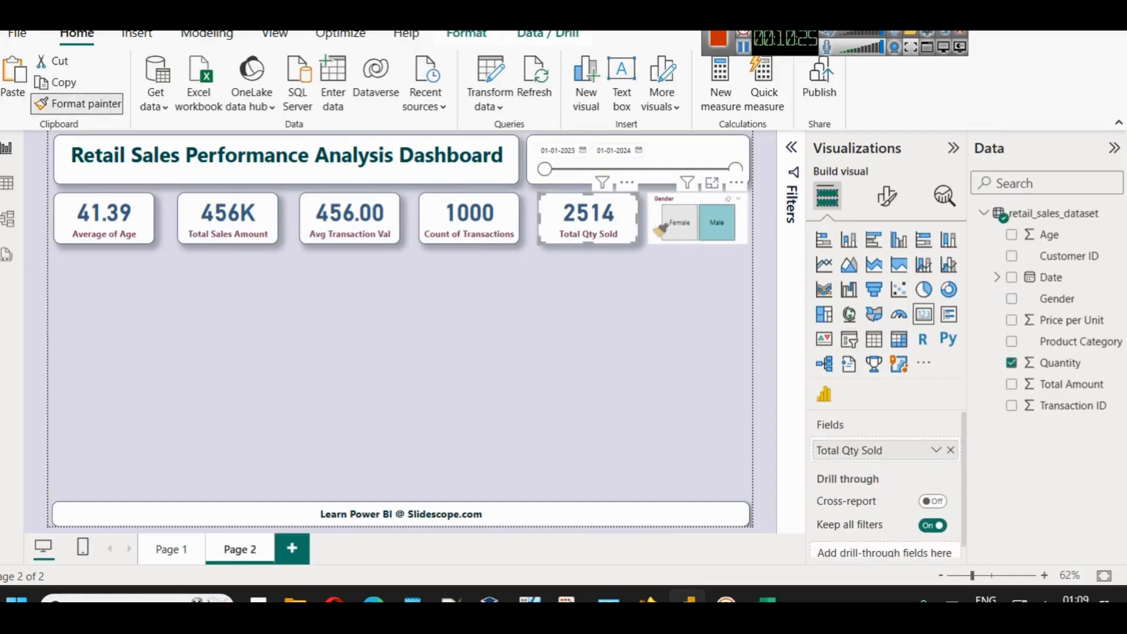
click(661, 228)
click(667, 276)
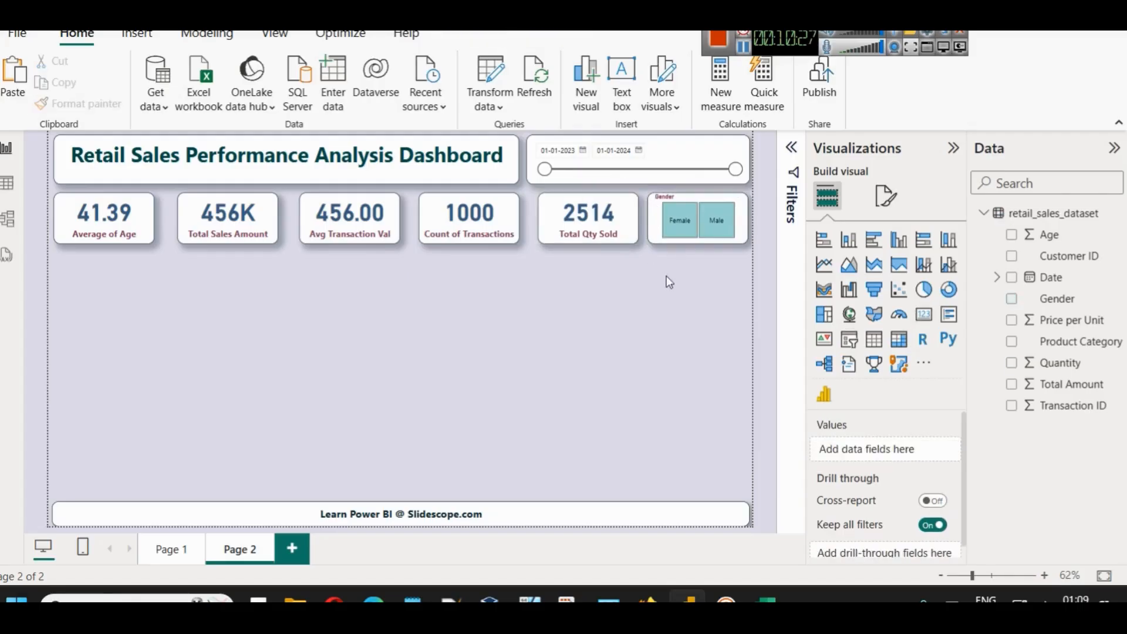
- Set the Gender slicer's top padding to 5 px in its general properties
click(701, 195)
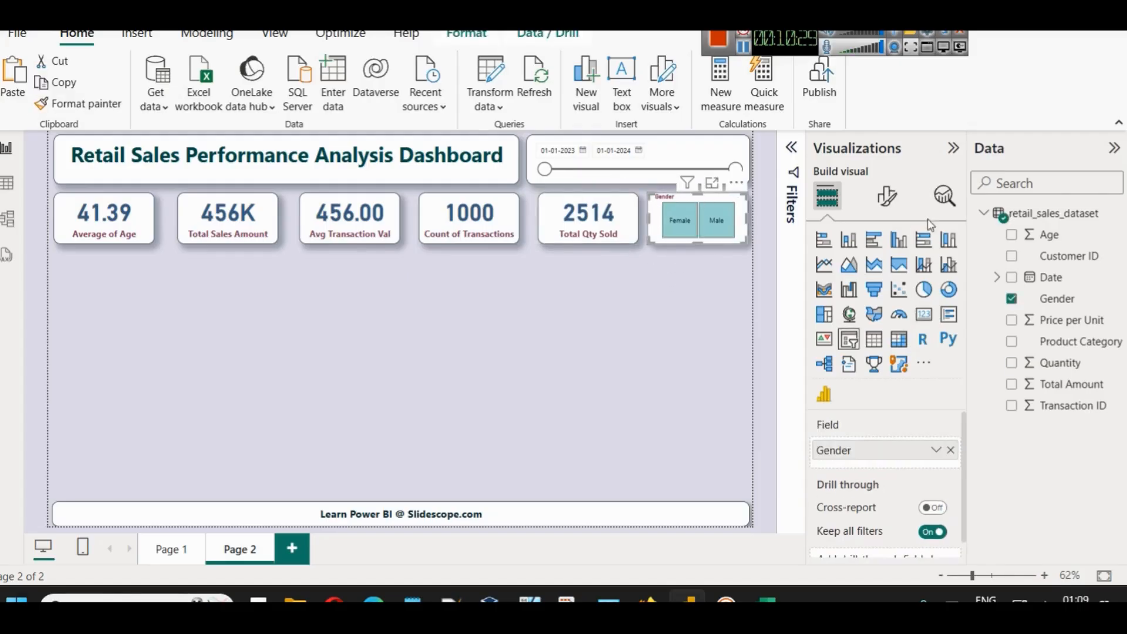
click(888, 197)
click(885, 275)
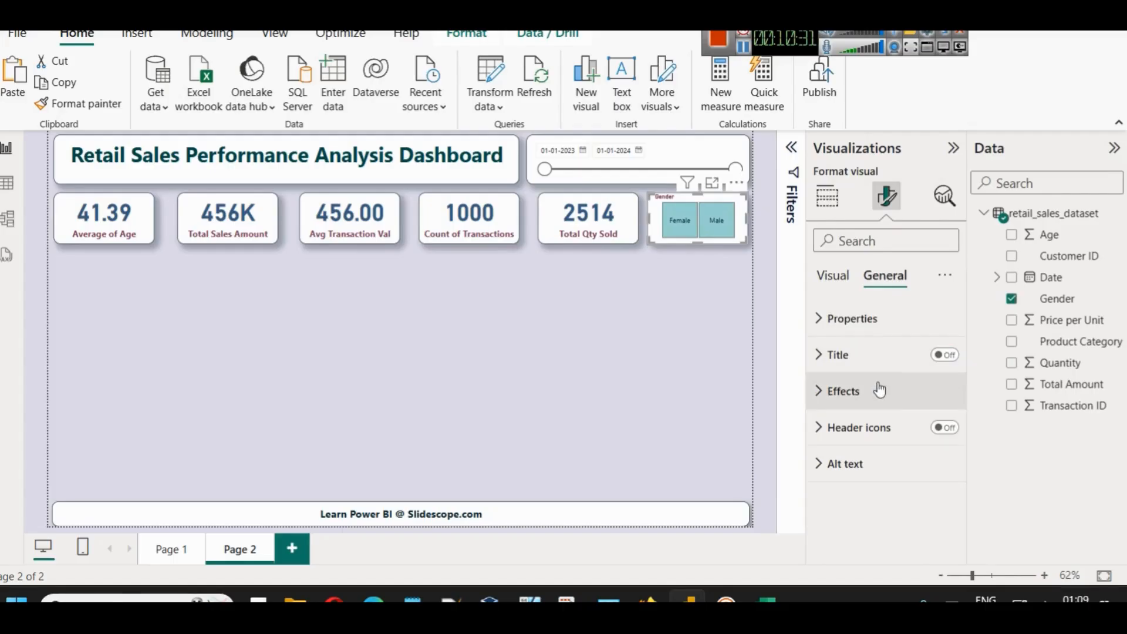
click(852, 318)
scroll(869, 460, down, 3)
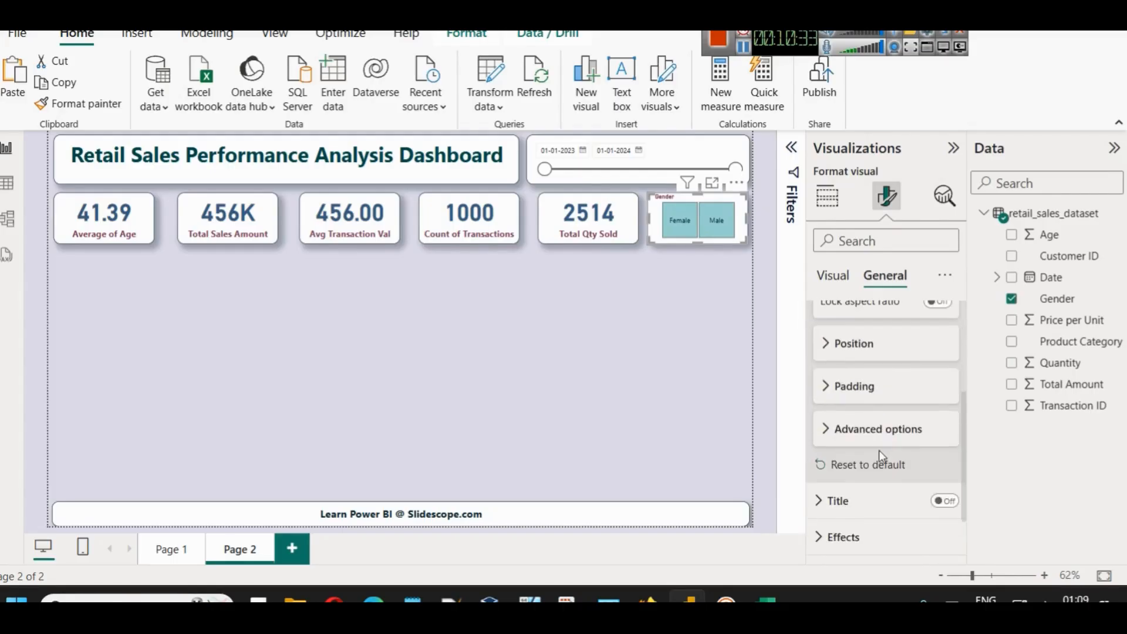
click(865, 387)
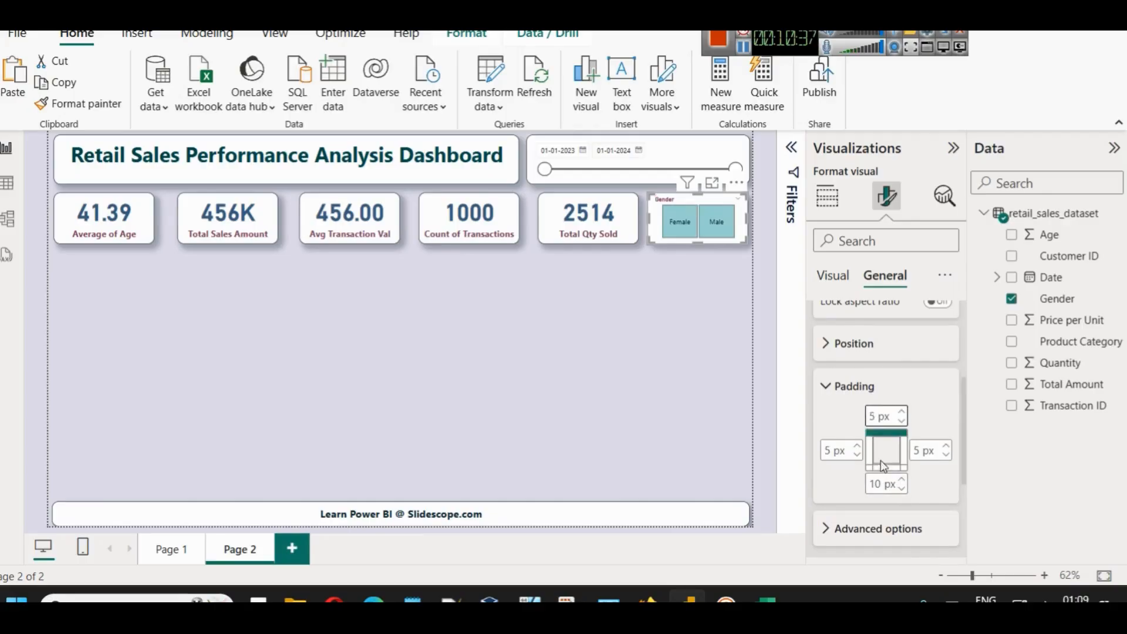
click(576, 343)
- Test the Gender slicer by filtering the KPI cards for Female and Male, and clear the selection
click(678, 211)
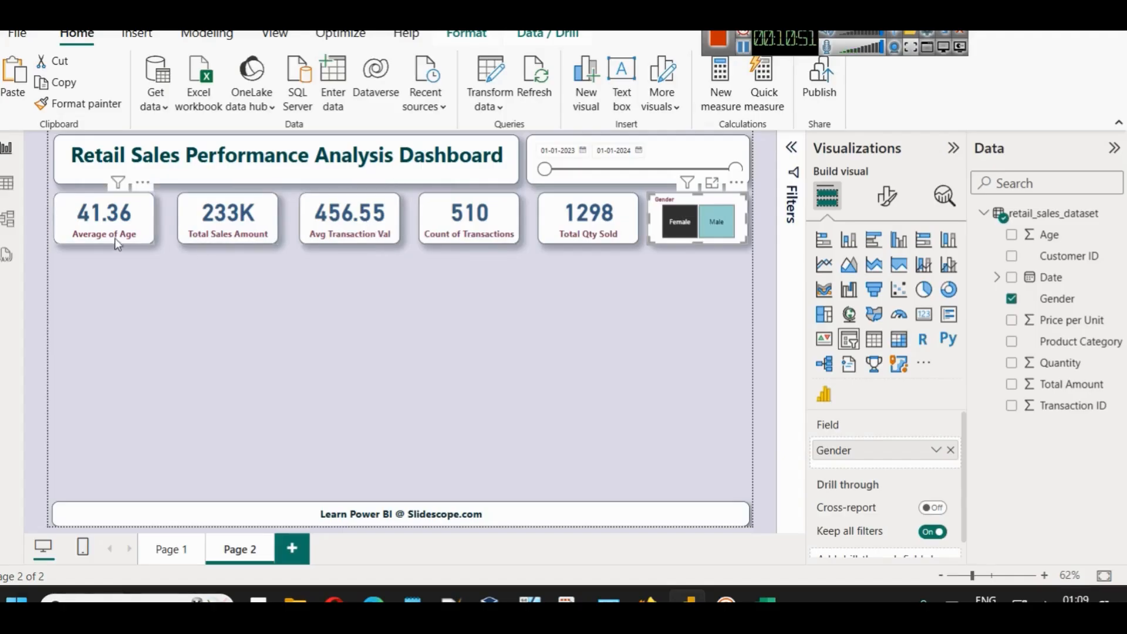
click(726, 225)
click(726, 225)
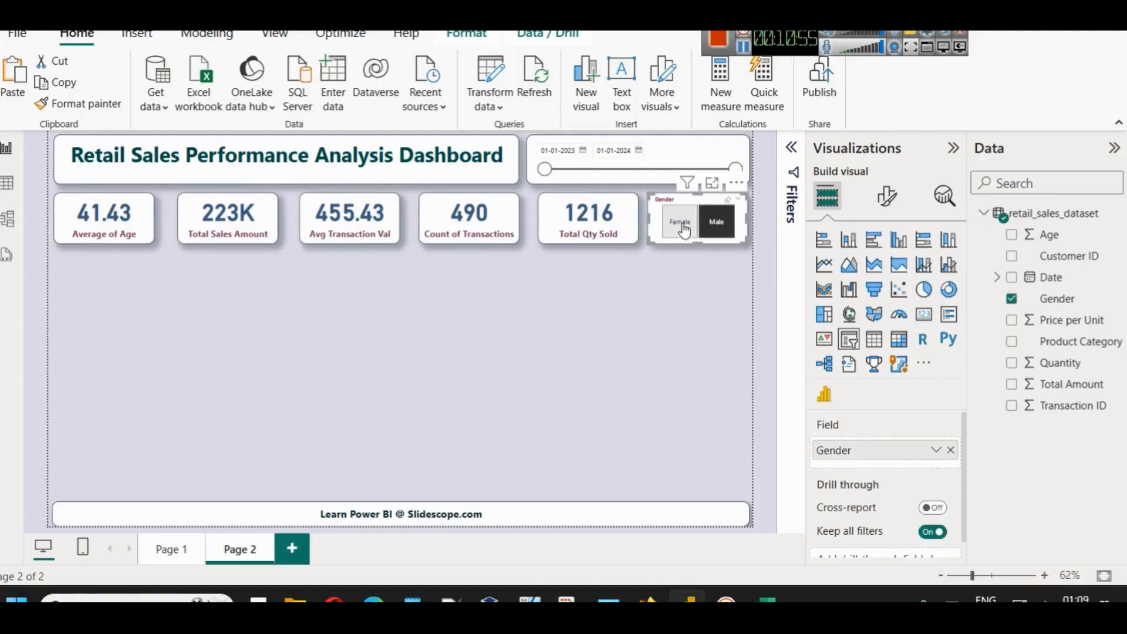
click(691, 226)
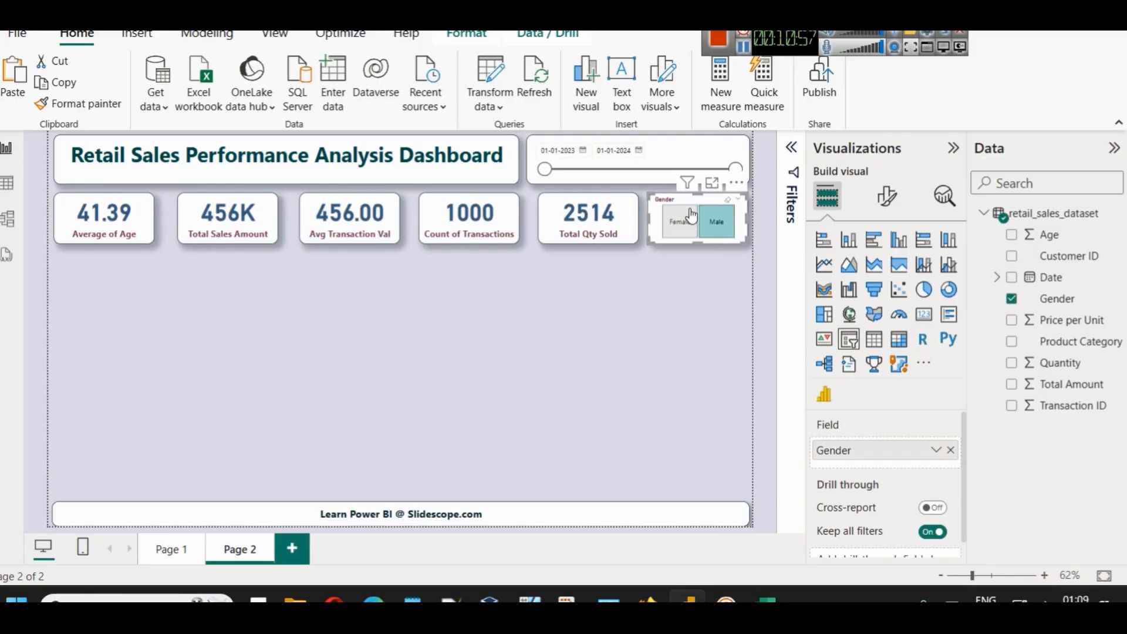
- Duplicate the Gender slicer directly below the original, replace its field with Product Category, and make it tall enough to show all categories
key(ctrl+v)
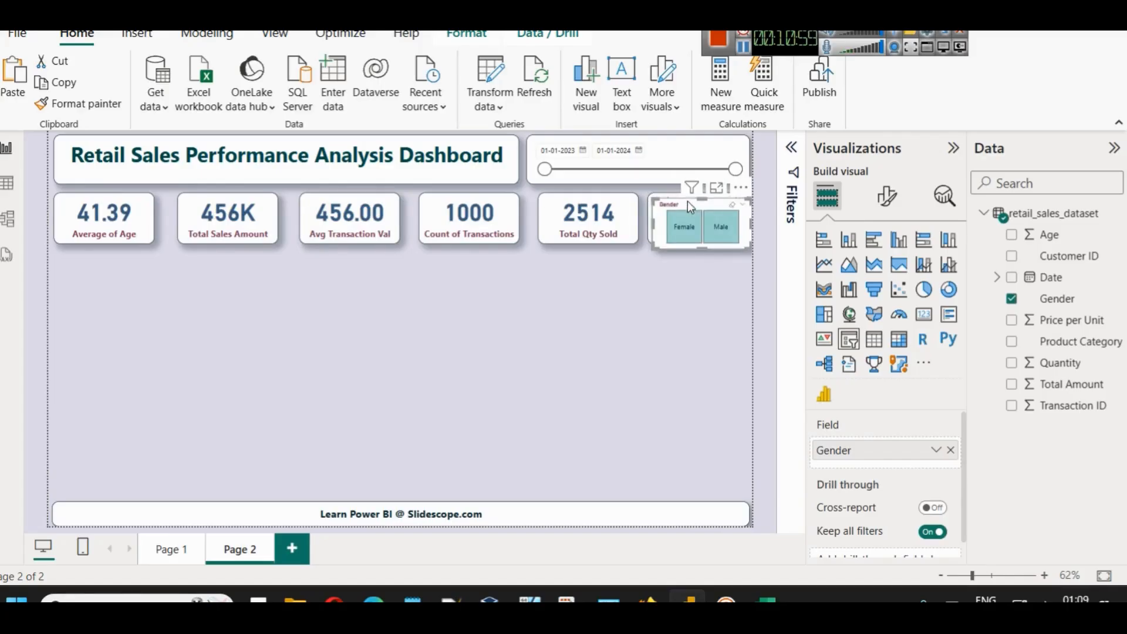
drag(687, 200, 681, 254)
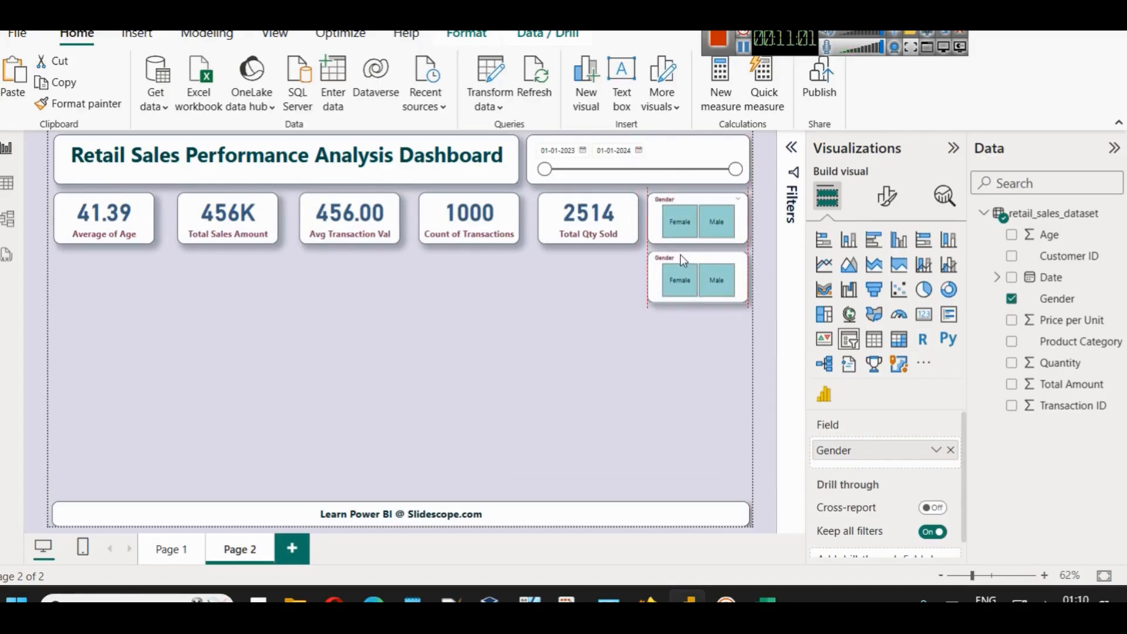
click(950, 449)
drag(1057, 342, 925, 449)
drag(698, 302, 701, 378)
click(689, 434)
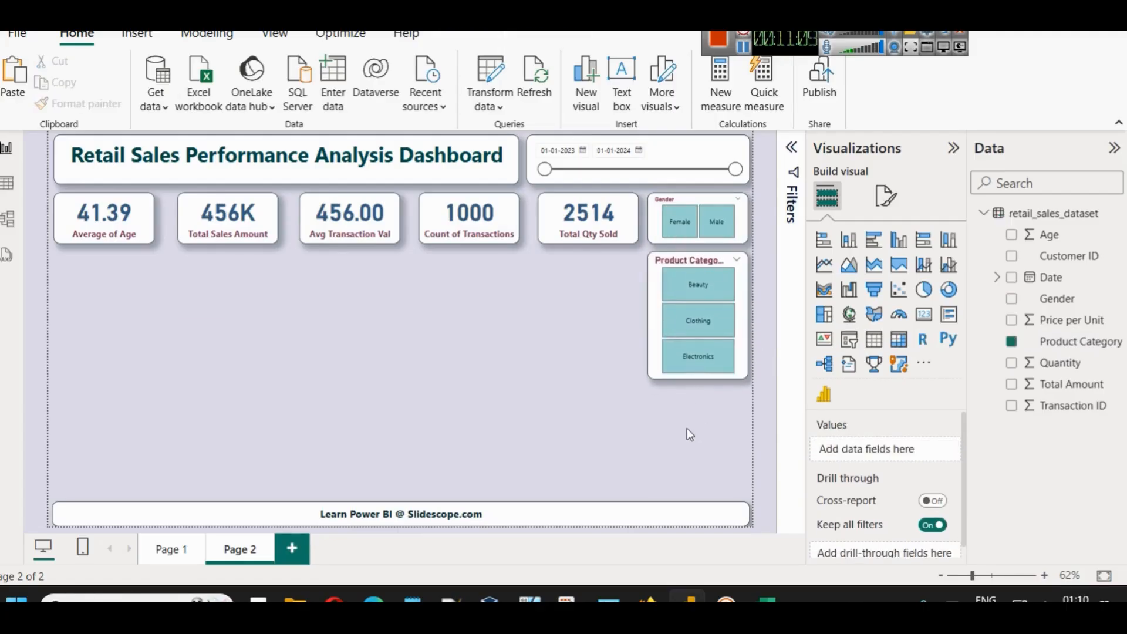
- Test the Product Category slicer by filtering the KPI cards with Clothing and Electronics, and clear the selection
click(693, 326)
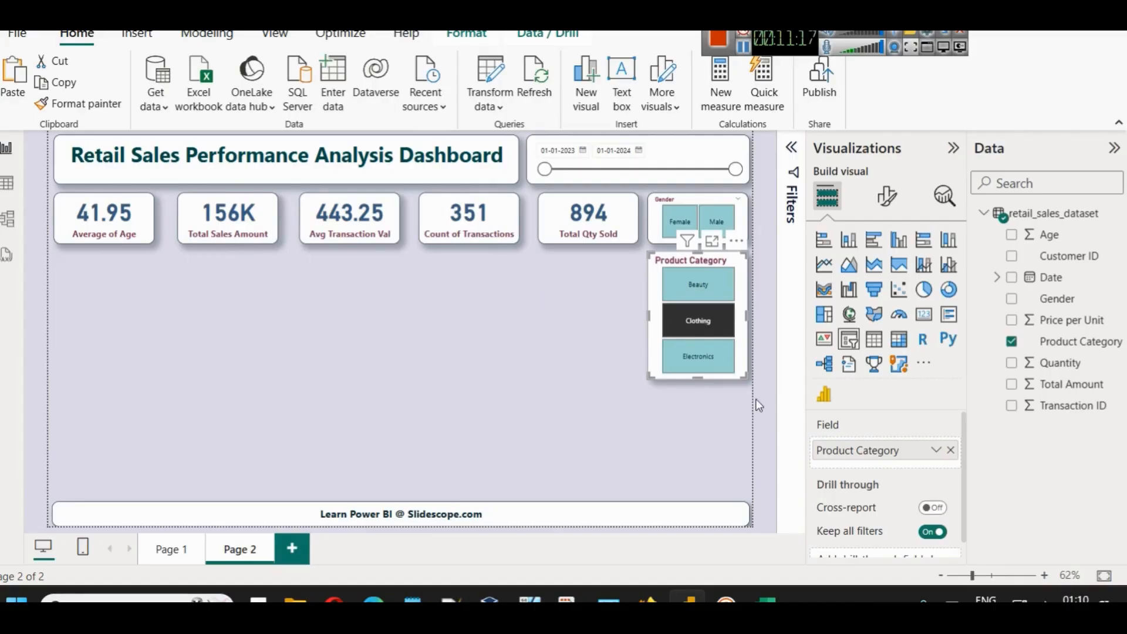
click(725, 355)
click(725, 355)
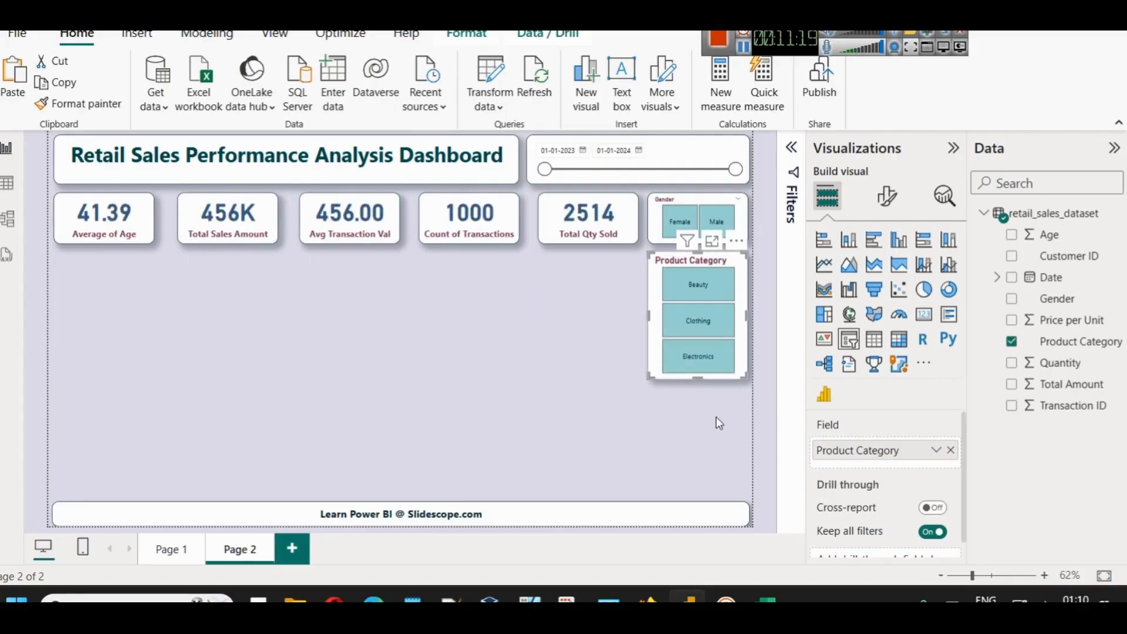
click(717, 421)
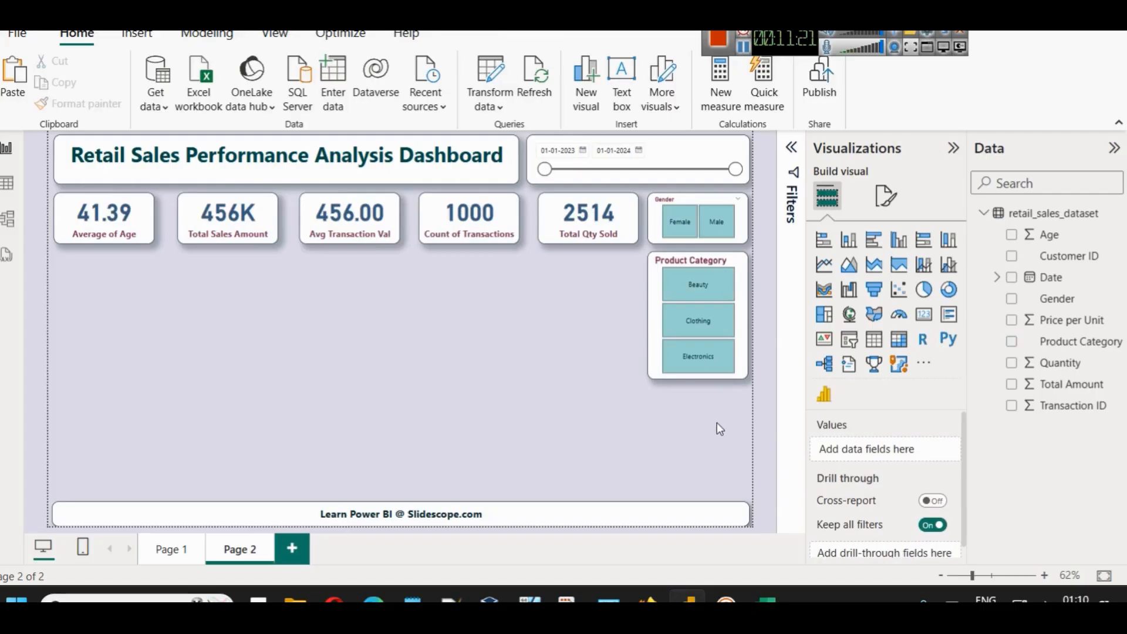
- Duplicate the Product Category slicer and place the copy beneath the original, just above the footer
click(698, 376)
key(ctrl+c)
key(ctrl+v)
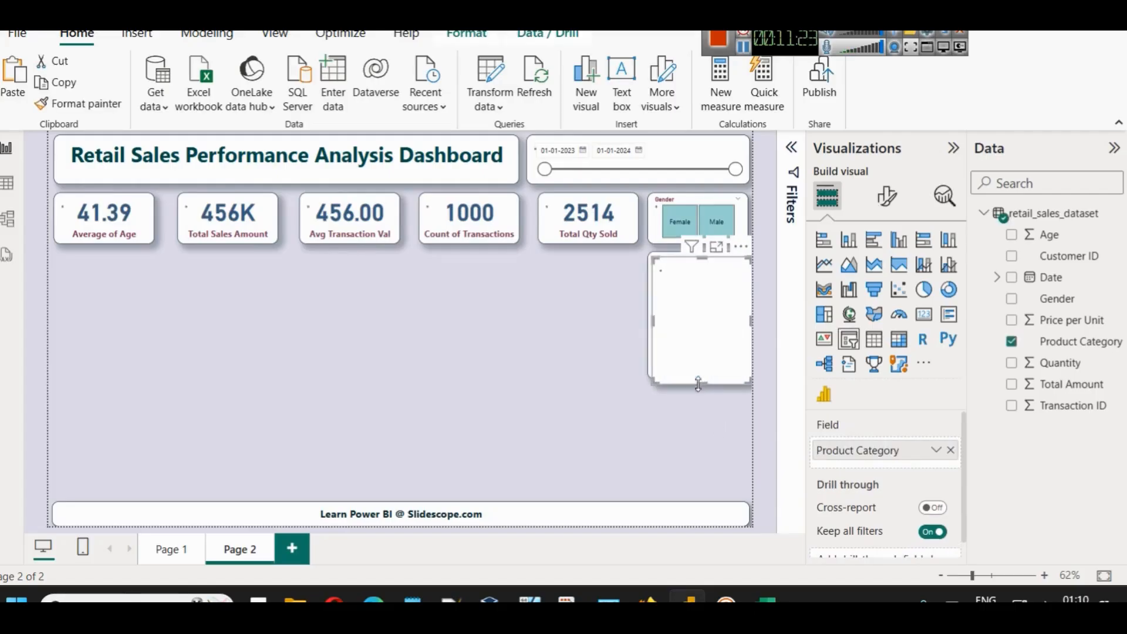
drag(693, 383, 689, 487)
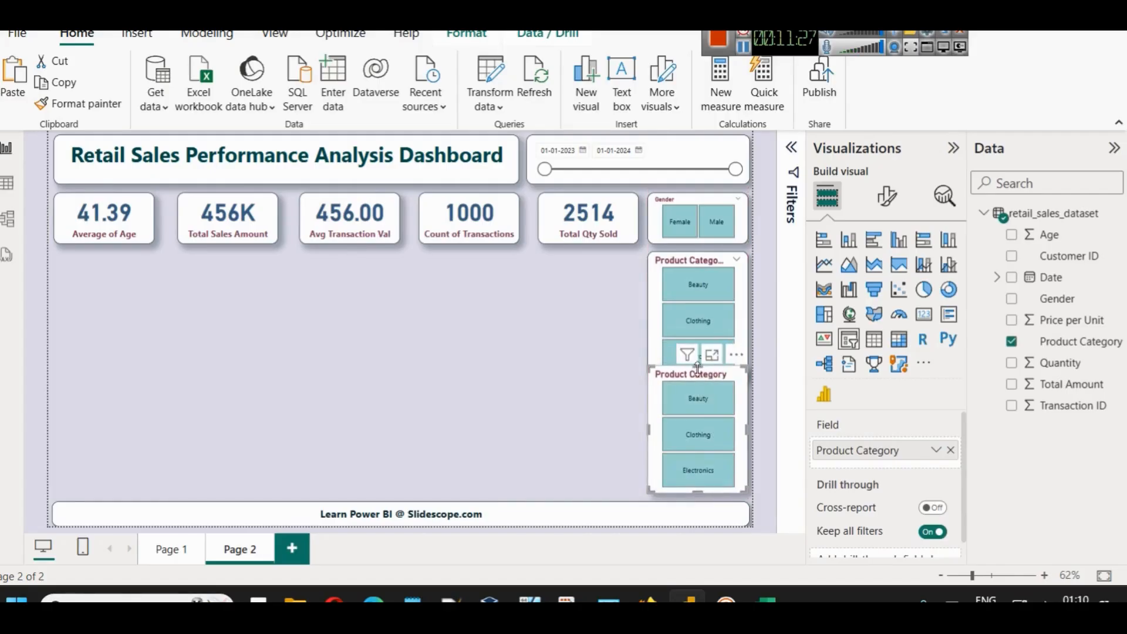
- Shorten the duplicate Product Category slicer from above so it sits clear of the original slicer
drag(698, 368, 699, 388)
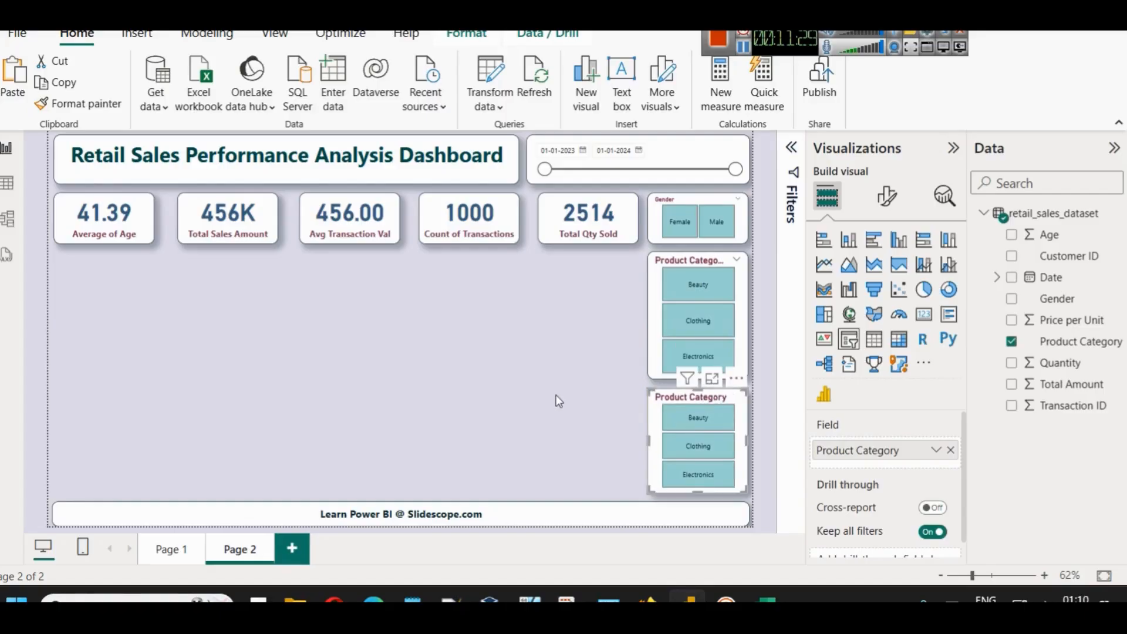
click(554, 416)
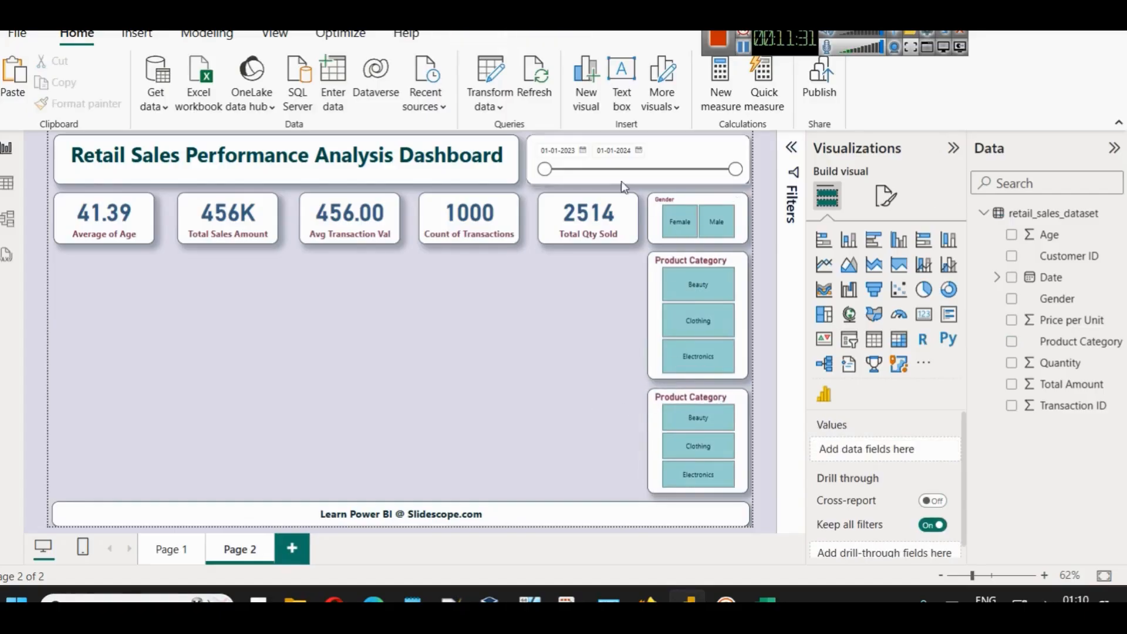
drag(738, 171, 762, 172)
- Replace the field of the lower Product Category slicer with Quarter from the Date hierarchy
click(698, 414)
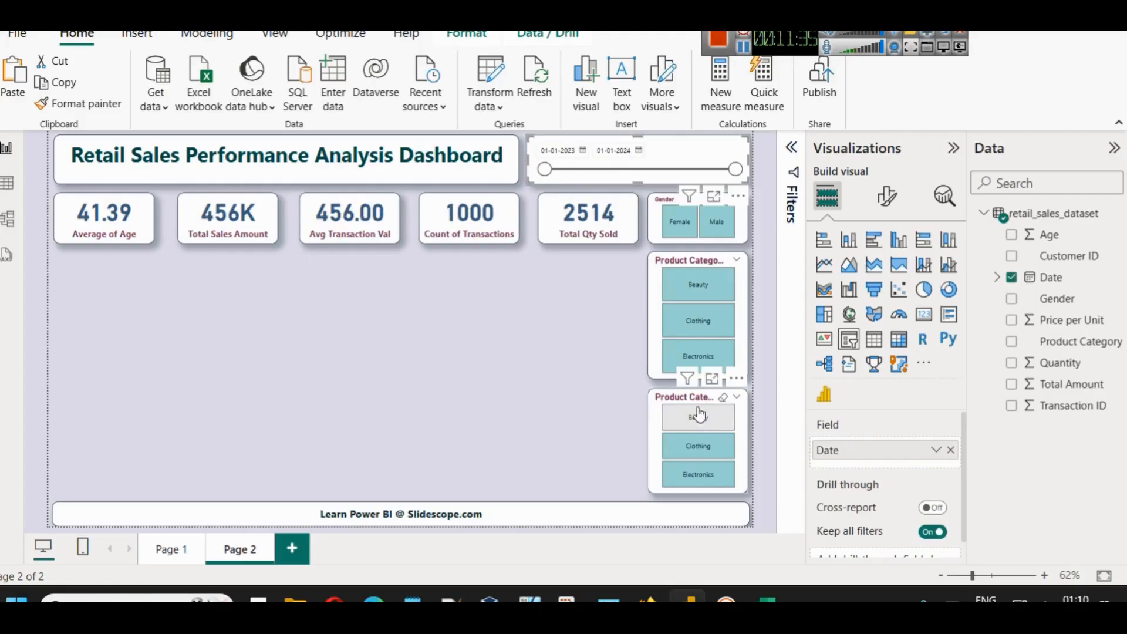
click(692, 399)
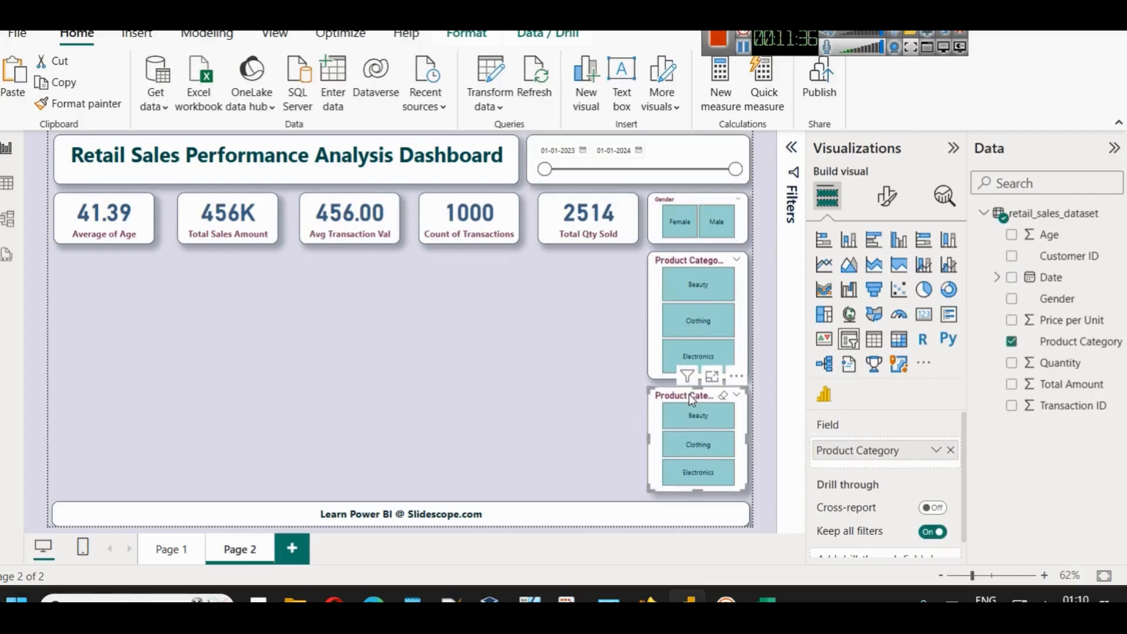
click(997, 278)
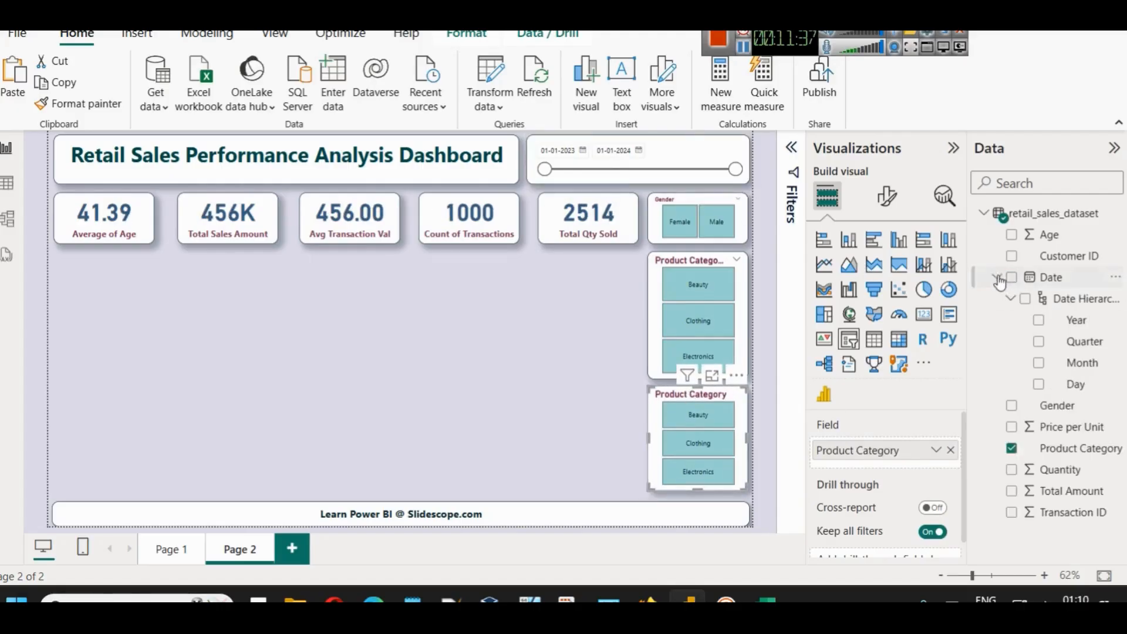
click(951, 450)
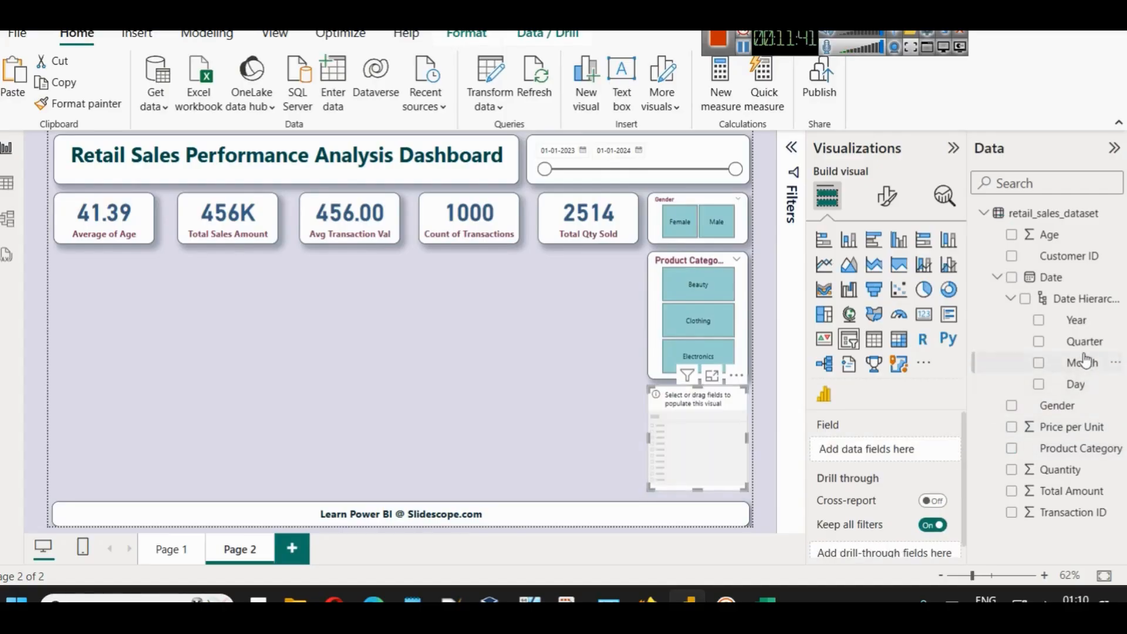
drag(1083, 341, 868, 450)
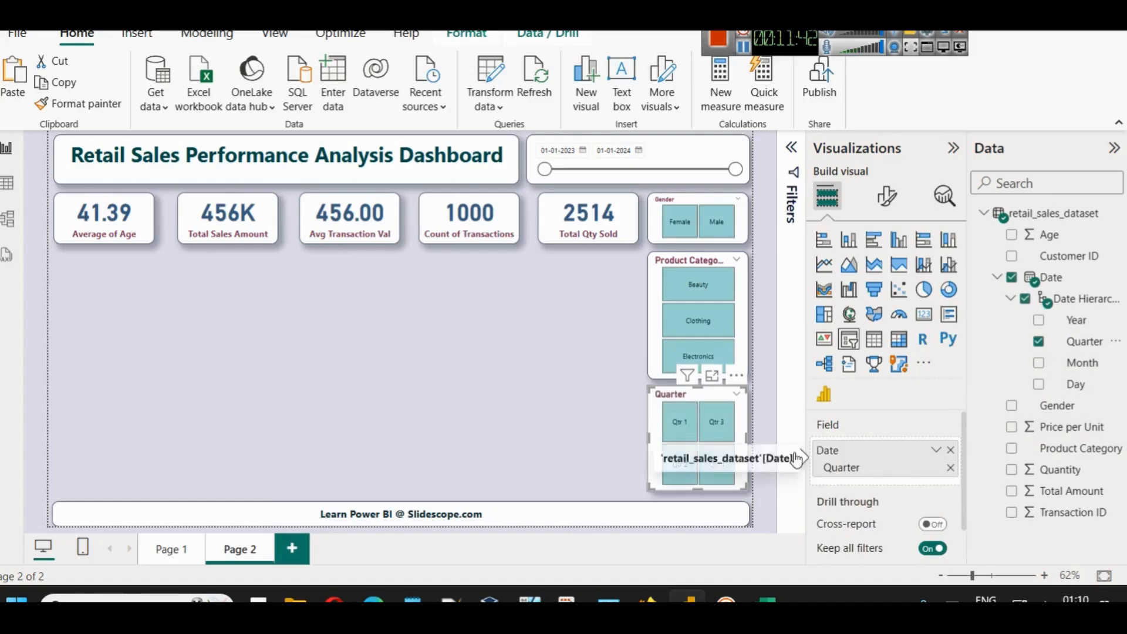
- Test the Quarter slicer by filtering the dashboard by each quarter in turn, and clear the selection
click(690, 427)
click(716, 427)
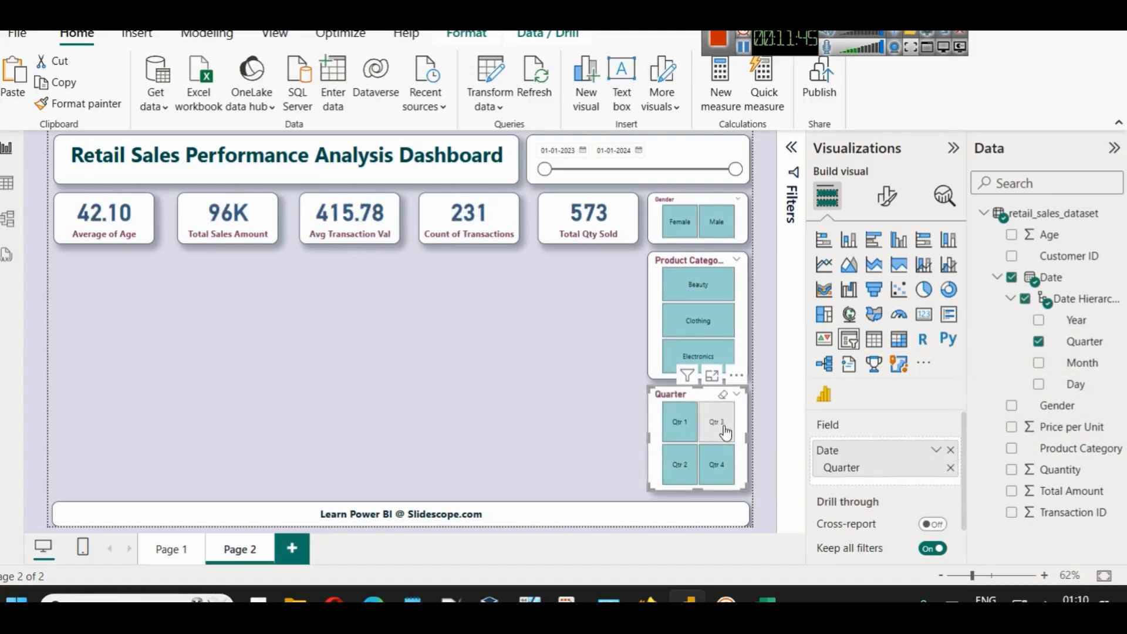
click(690, 463)
click(716, 465)
click(587, 431)
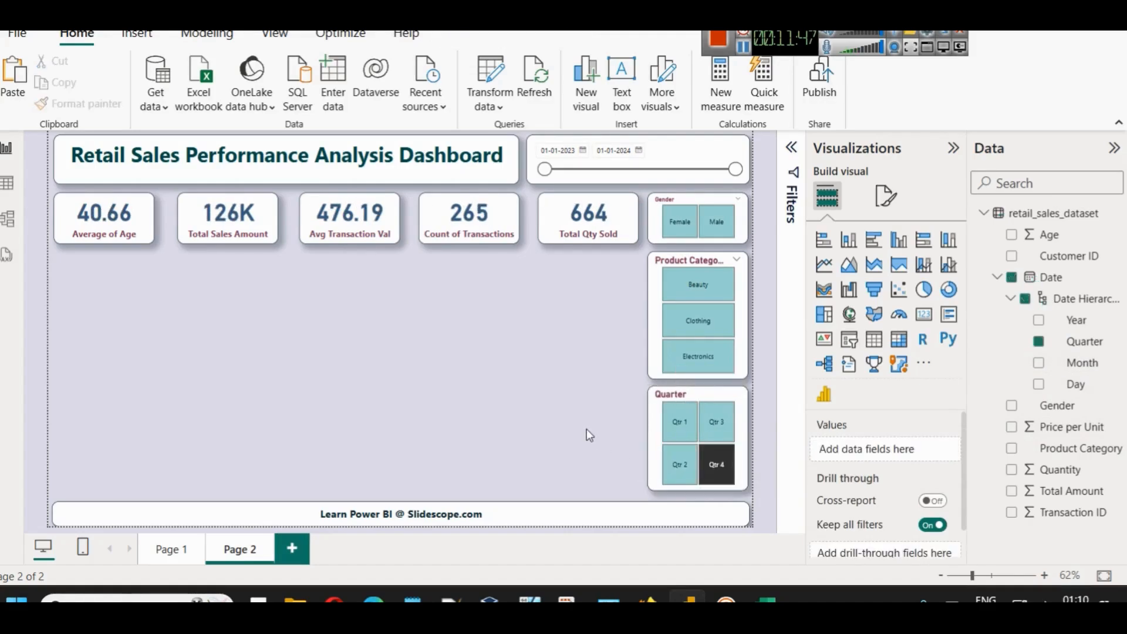
click(715, 466)
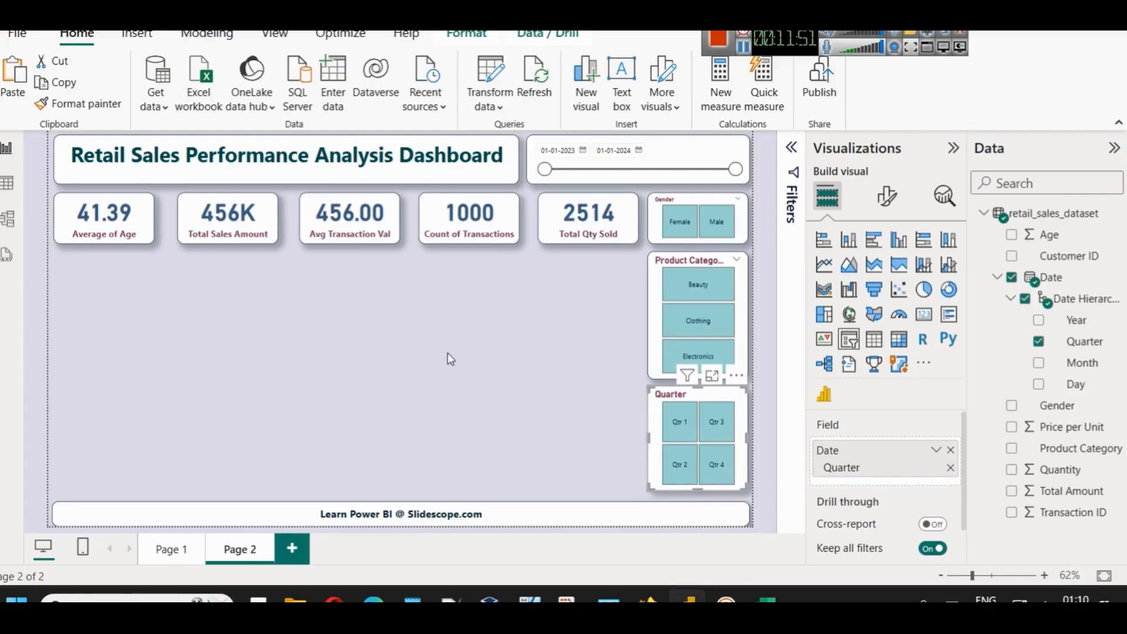
click(587, 379)
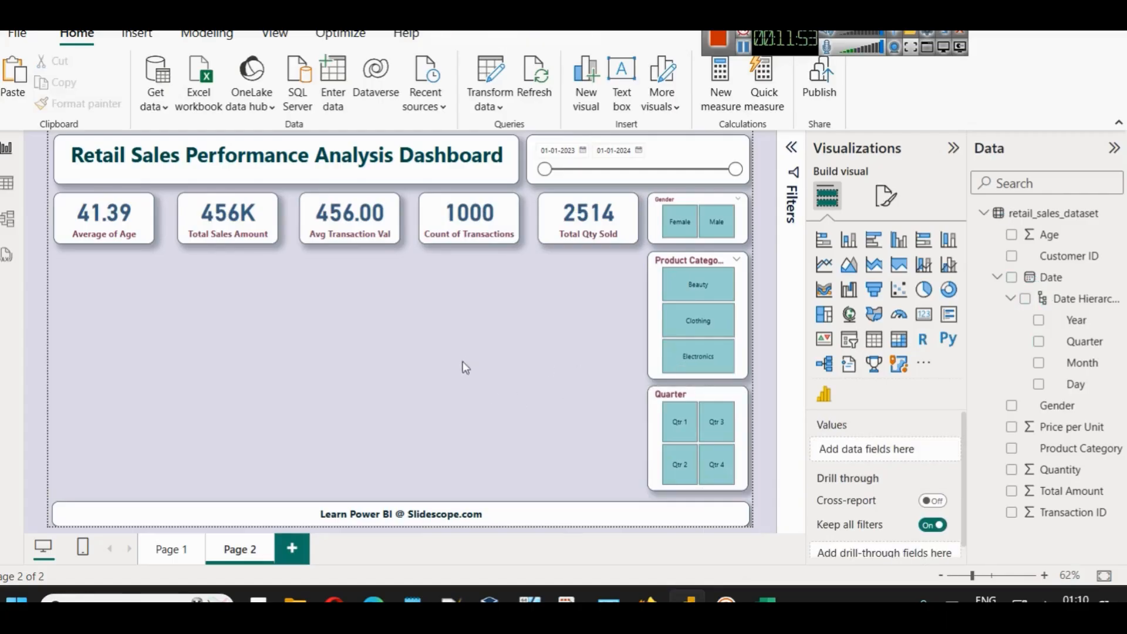
- Insert a donut chart below the Average of Age card and make it wider and slightly shorter
click(708, 65)
click(943, 293)
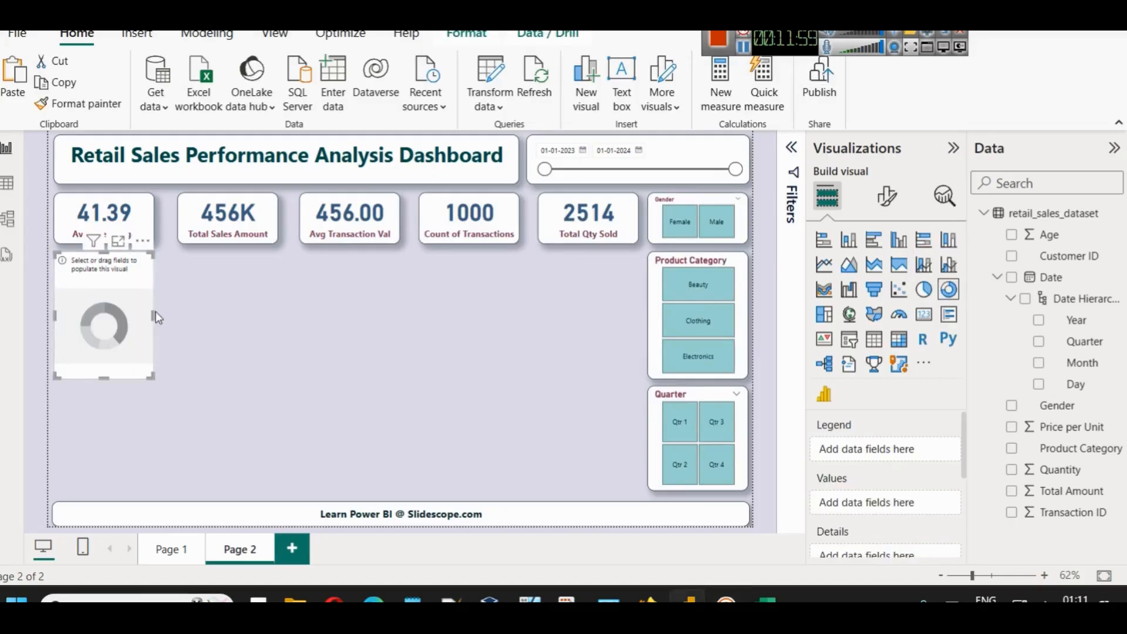
drag(154, 312, 224, 312)
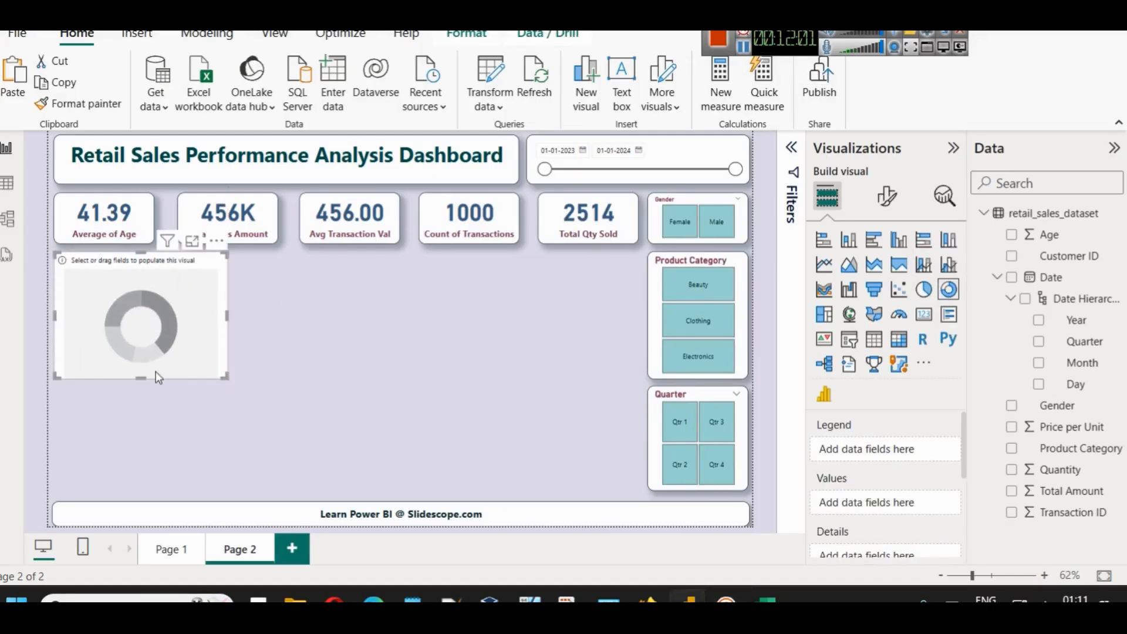
drag(137, 377, 144, 359)
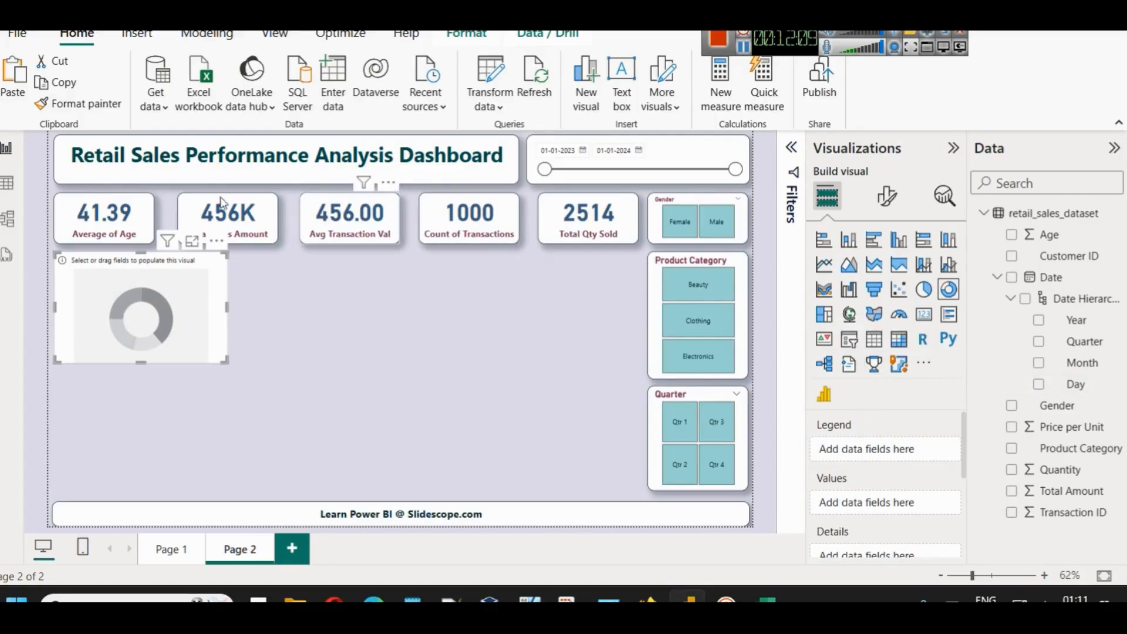
- Try a font size of 32 for the whole dashboard title
triple_click(225, 156)
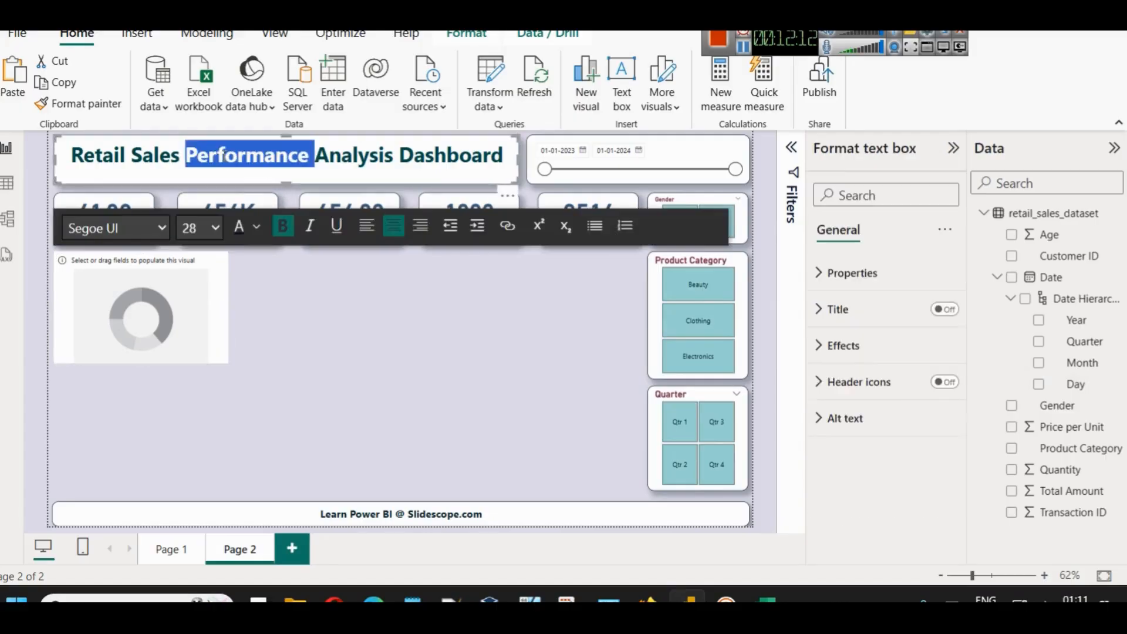
click(199, 228)
click(209, 536)
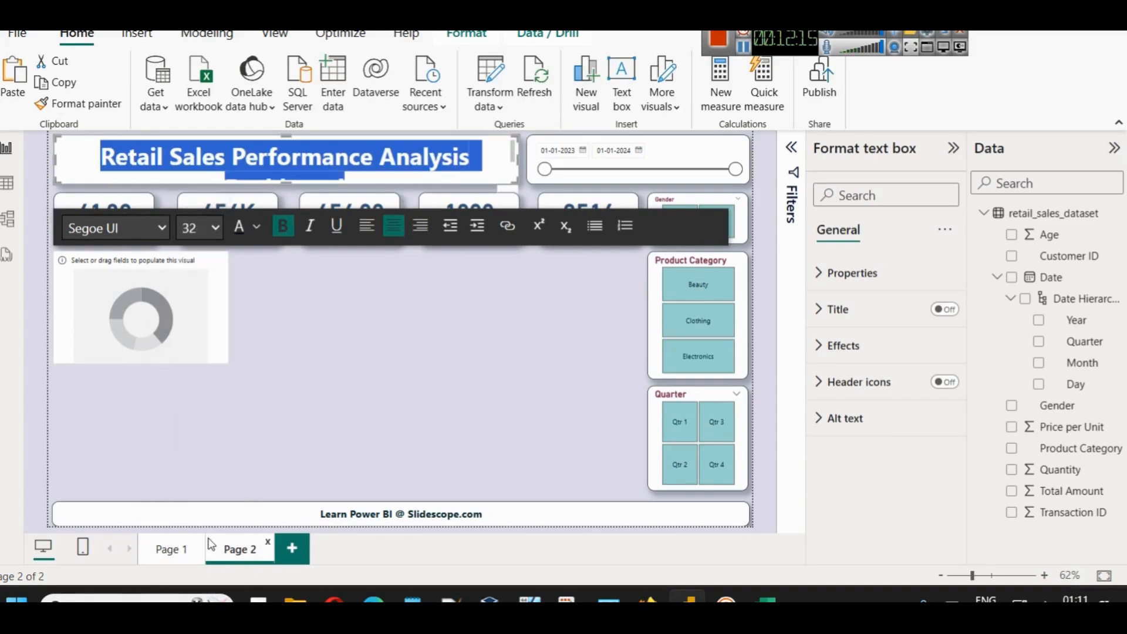
- Set the font size of the whole dashboard title back to 28
click(369, 230)
key(ctrl+z)
click(214, 228)
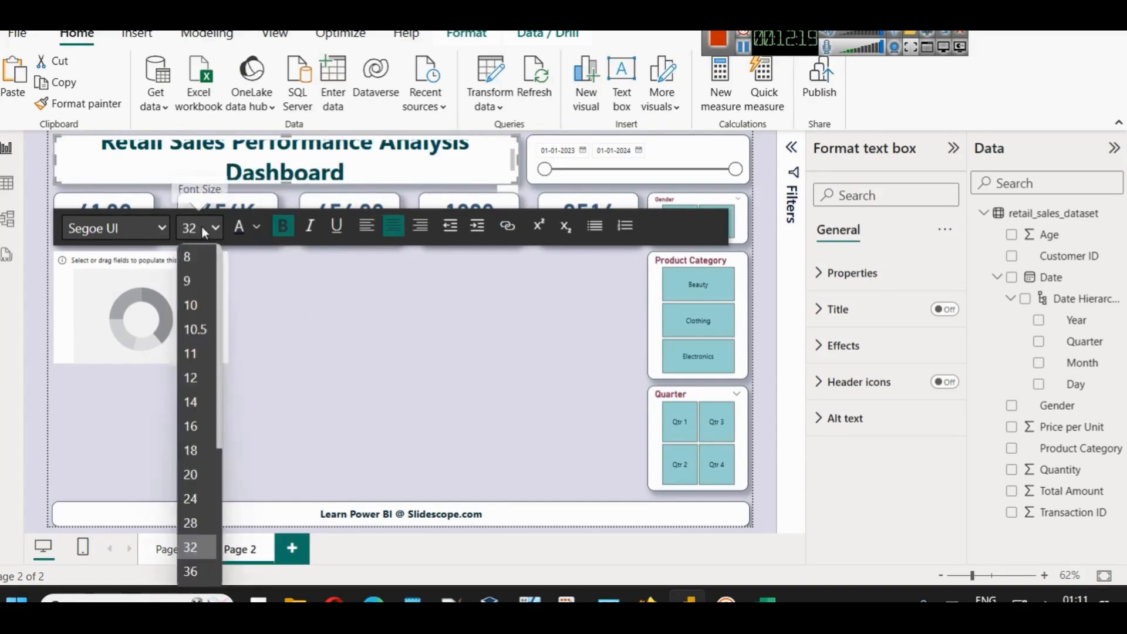
click(194, 509)
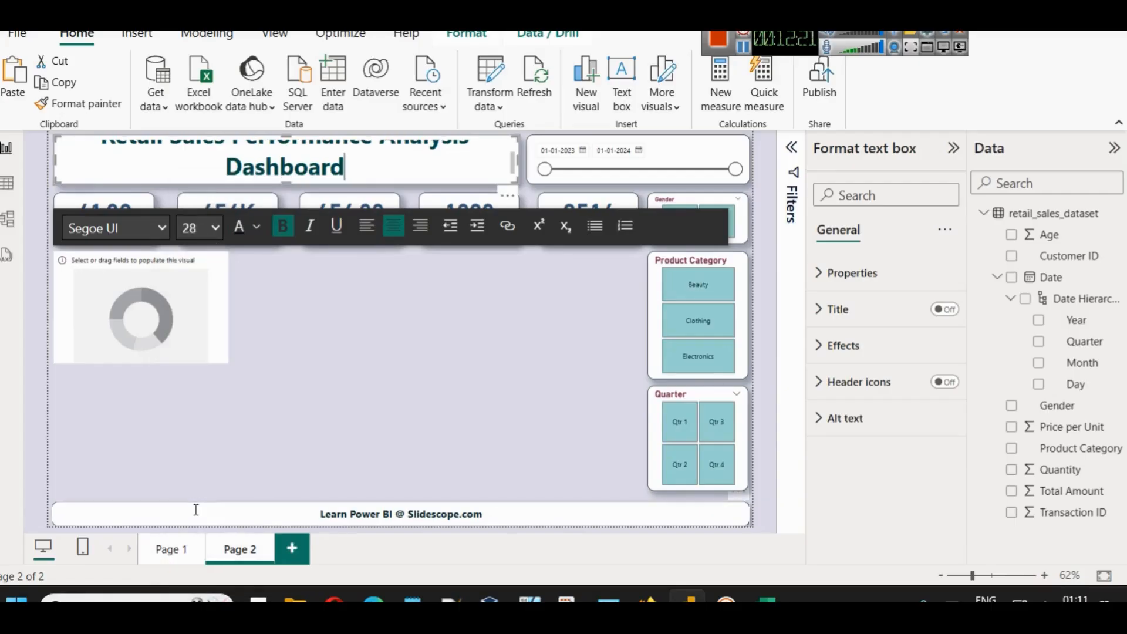
triple_click(301, 169)
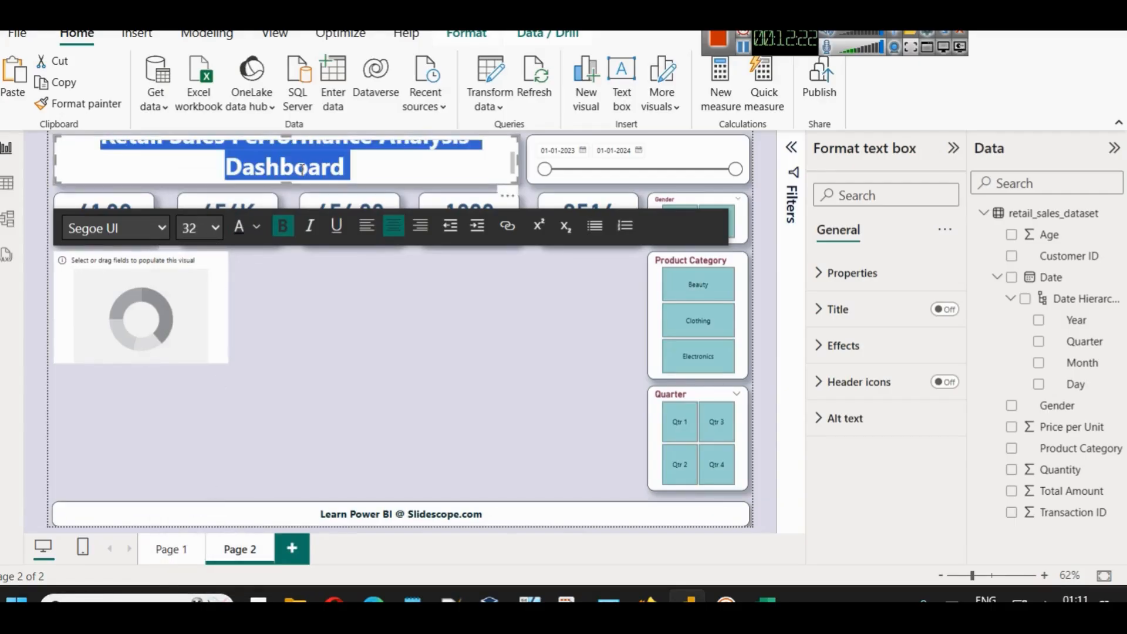
click(214, 227)
click(186, 526)
click(330, 361)
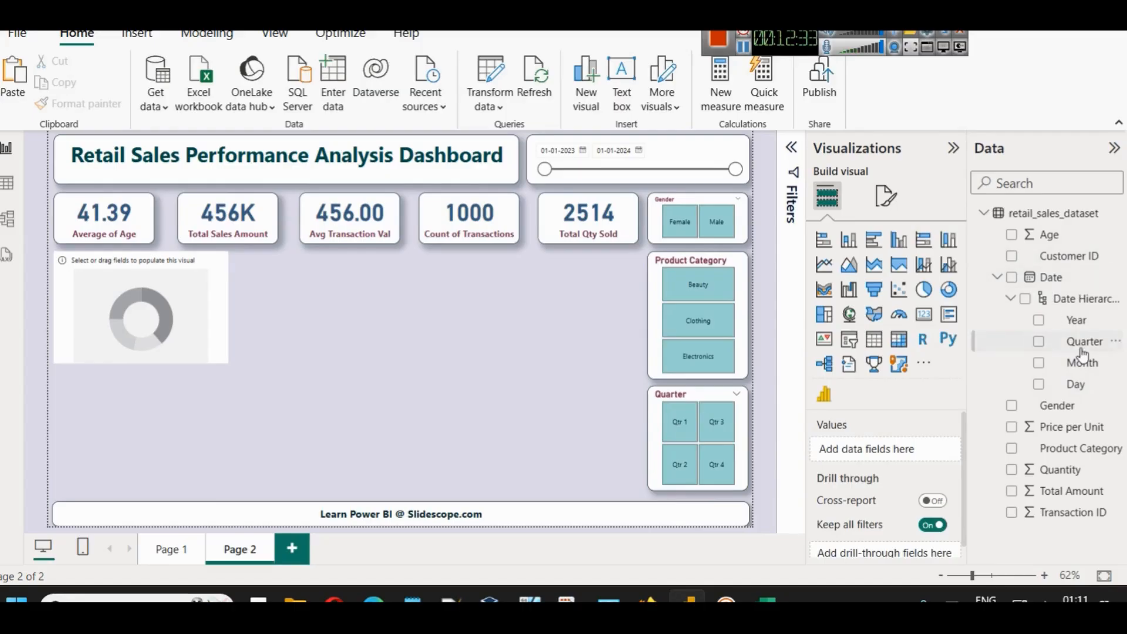
- Populate the donut chart with Gender as the legend and Total Amount as the values
drag(1062, 407, 164, 320)
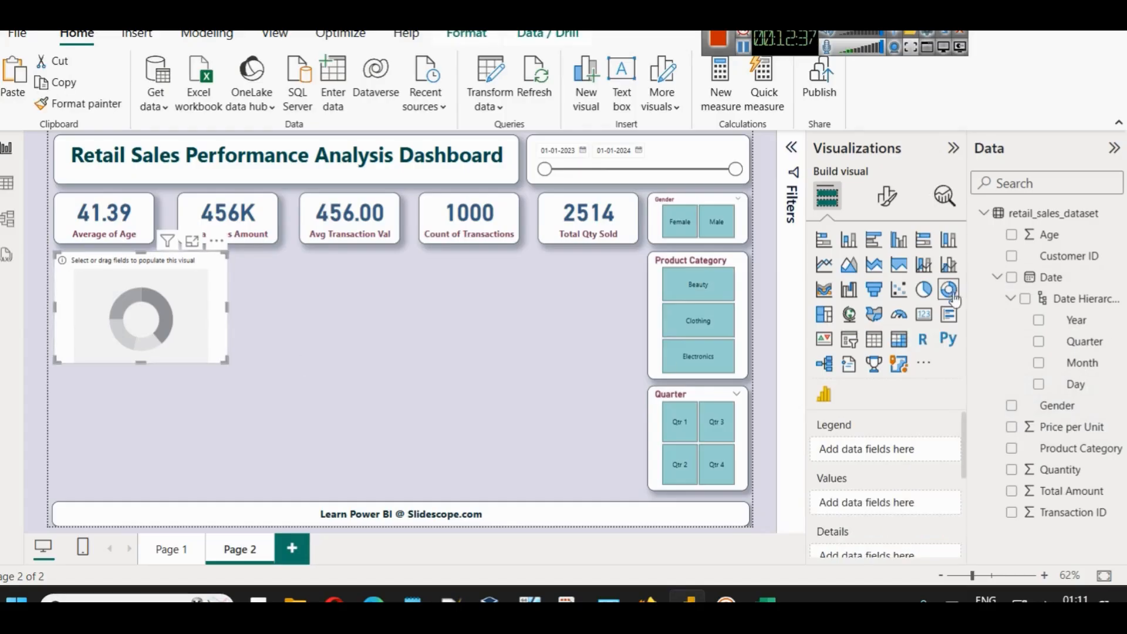
drag(1089, 414, 875, 455)
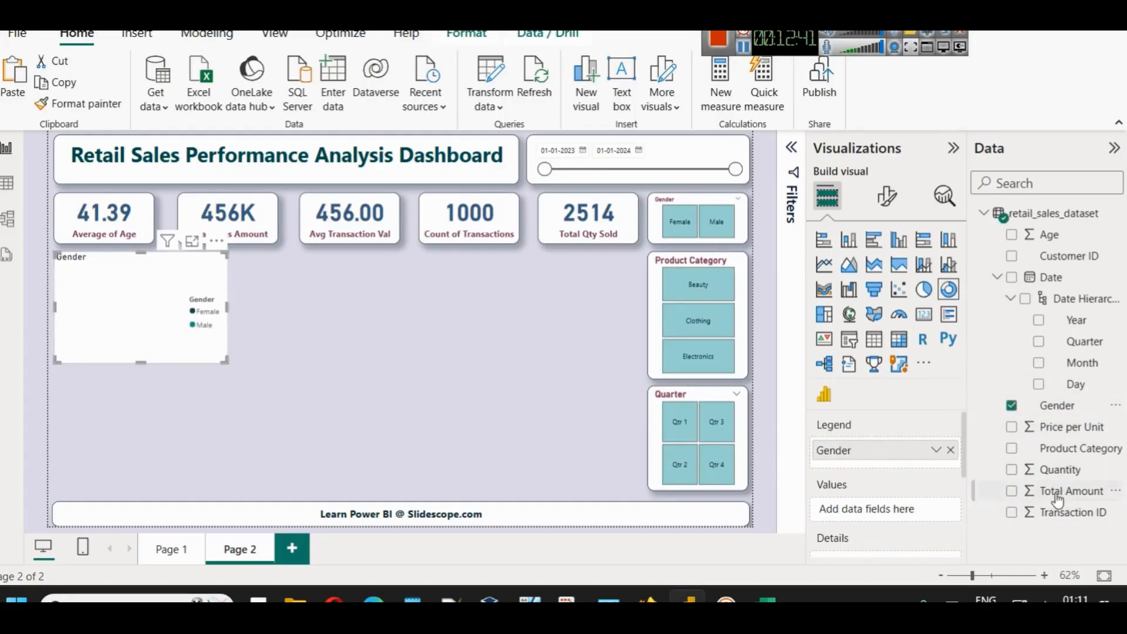
drag(1056, 494, 871, 517)
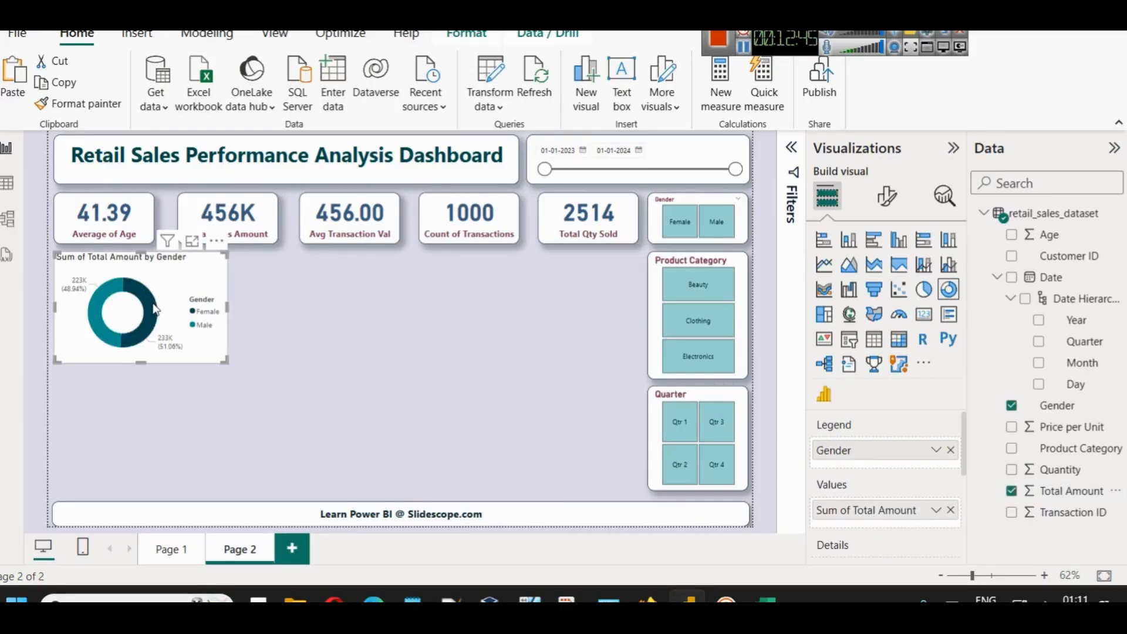
mouse_move(155, 309)
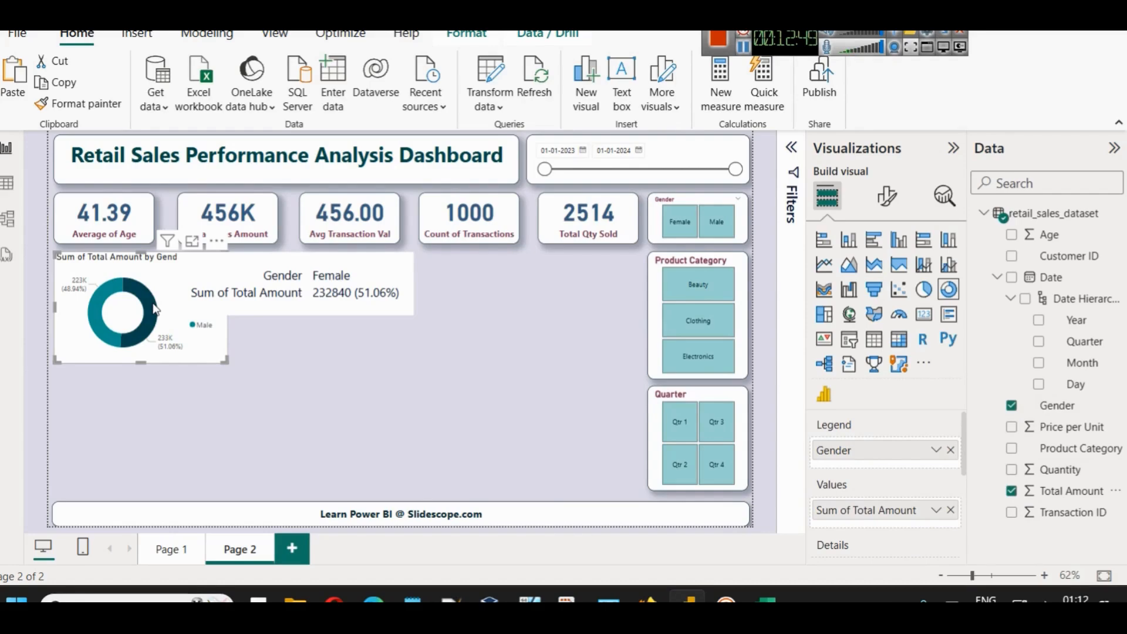
- Rename the donut chart's value field to "Total Amount" for this visual
click(937, 513)
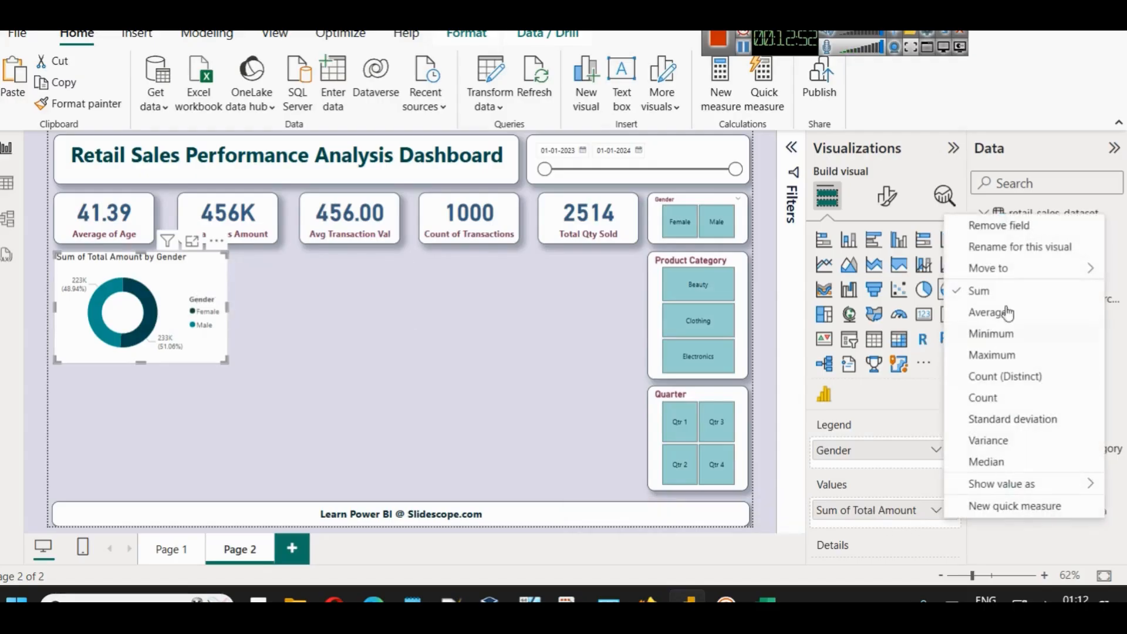
click(1019, 247)
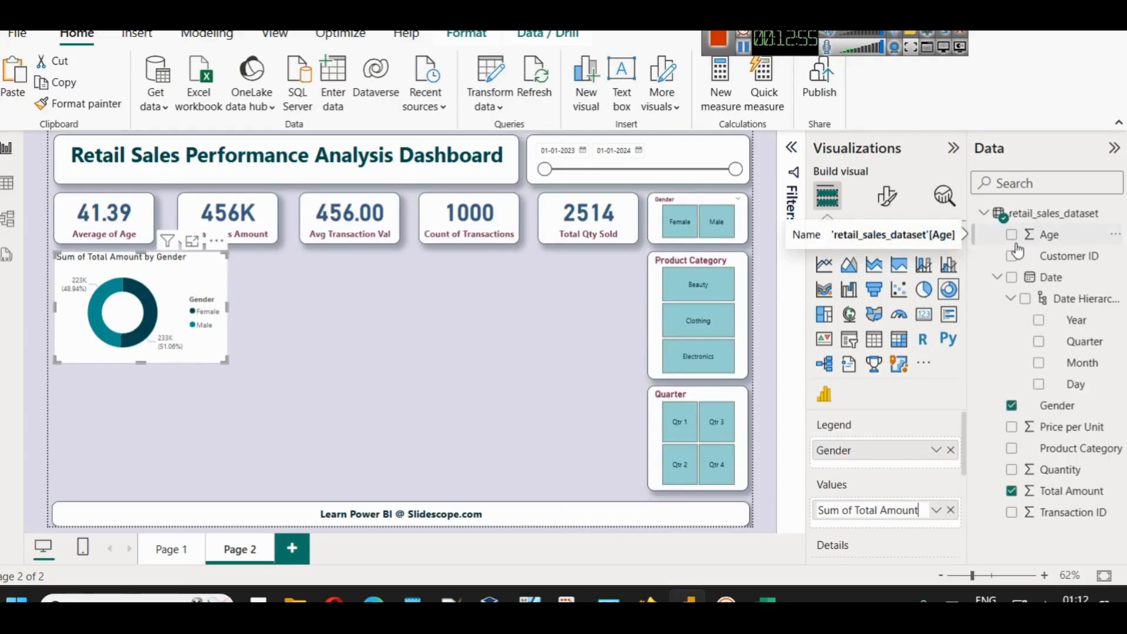
key(ctrl+shift+Right)
key(ctrl+shift+Right)
key(BackSpace)
key(Return)
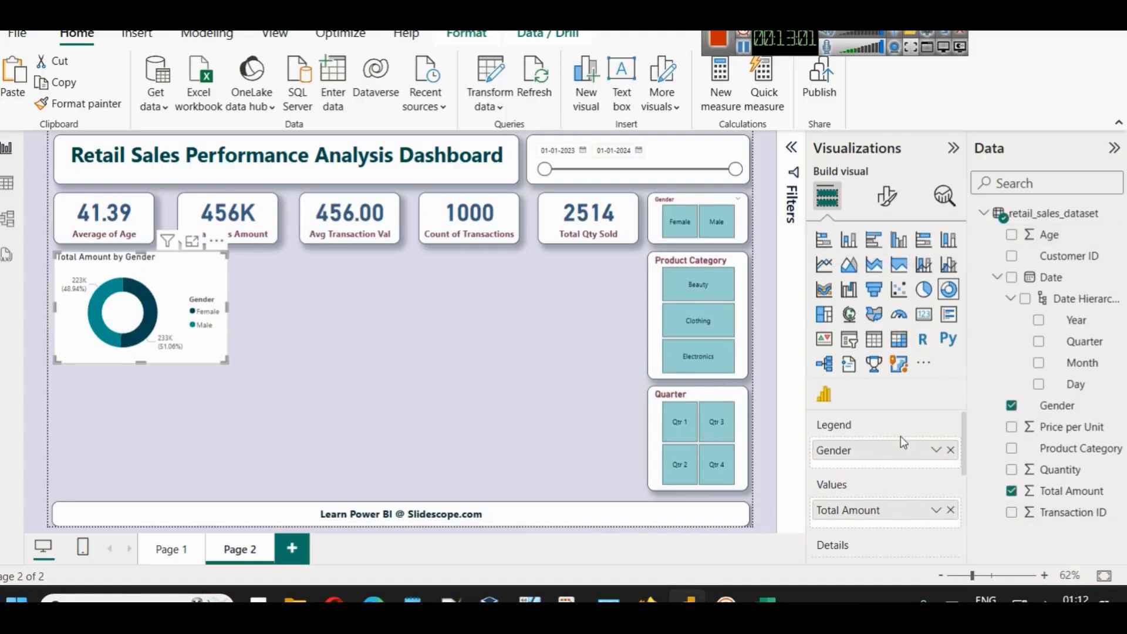
- Rename the donut chart's value field to "Total Sales" for this visual
click(936, 509)
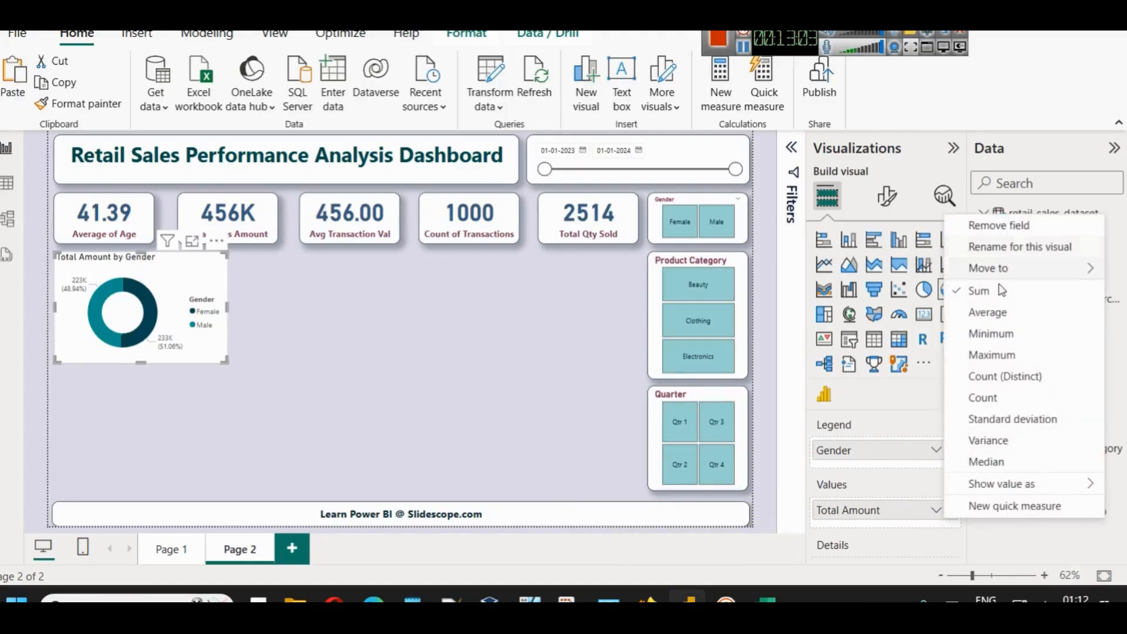
click(1004, 254)
key(BackSpace)
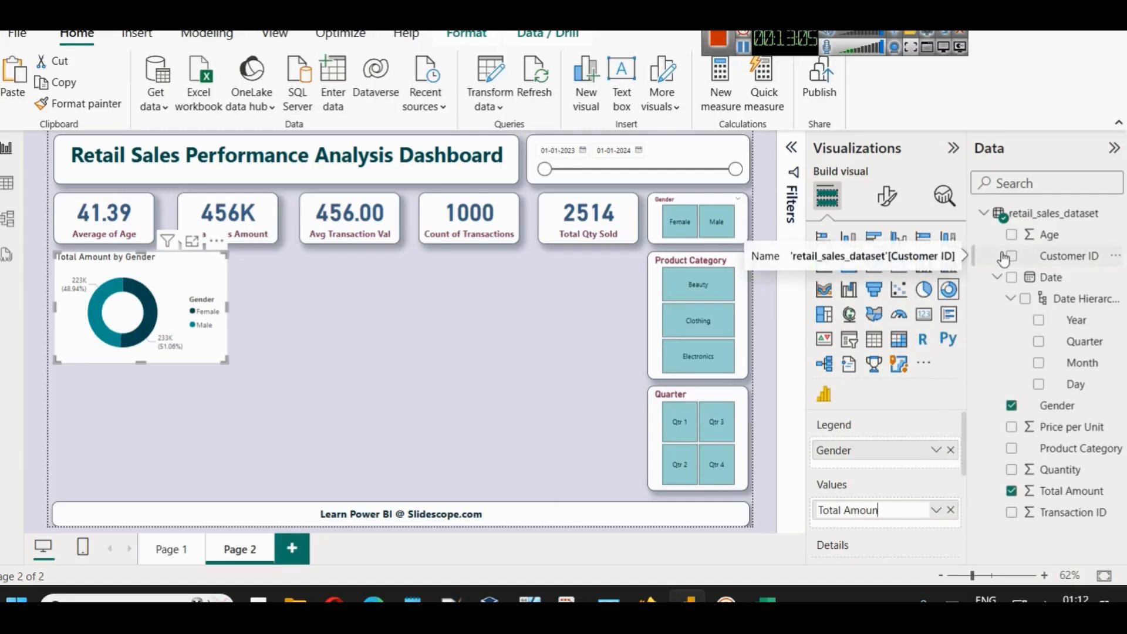
text(Sales)
key(Return)
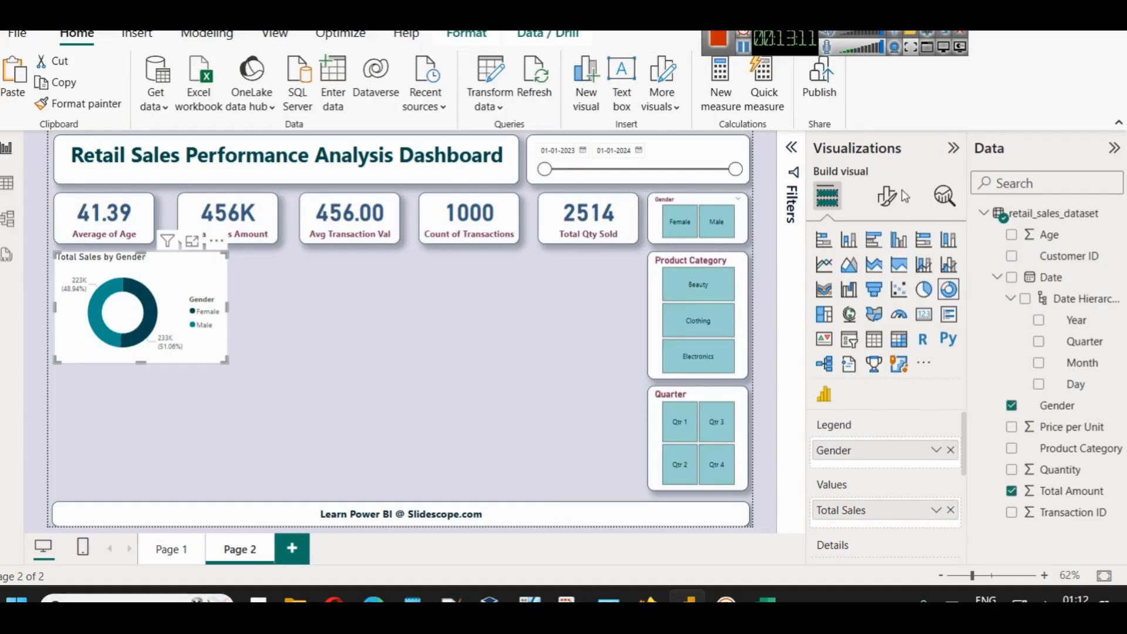
- Center the donut chart's title horizontally
click(887, 195)
click(885, 275)
click(891, 366)
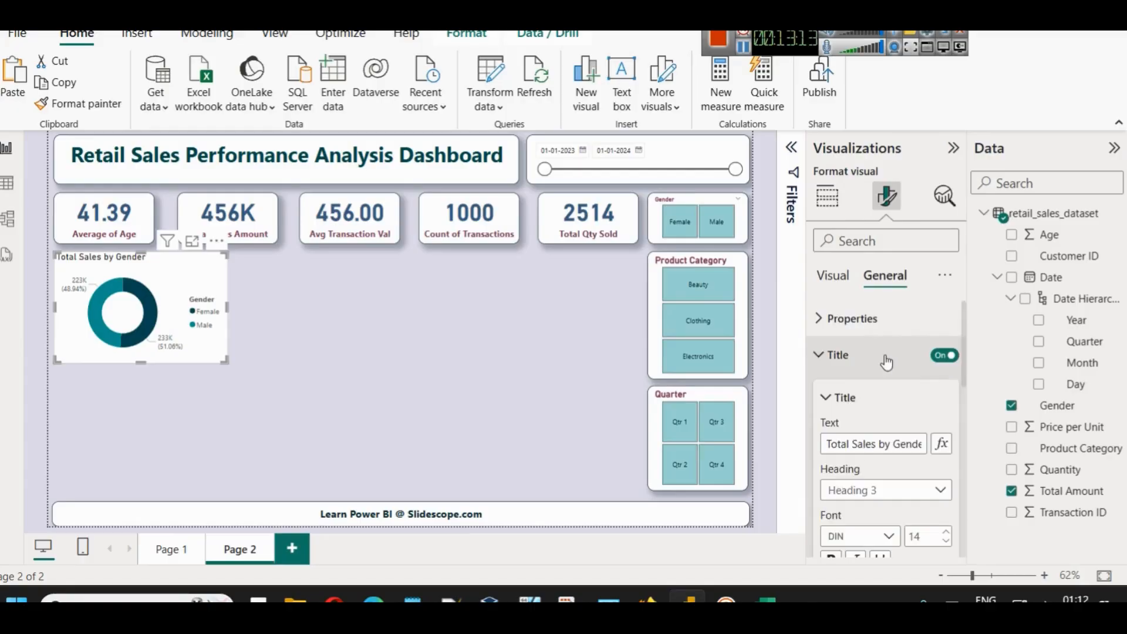
scroll(897, 429, down, 5)
click(855, 437)
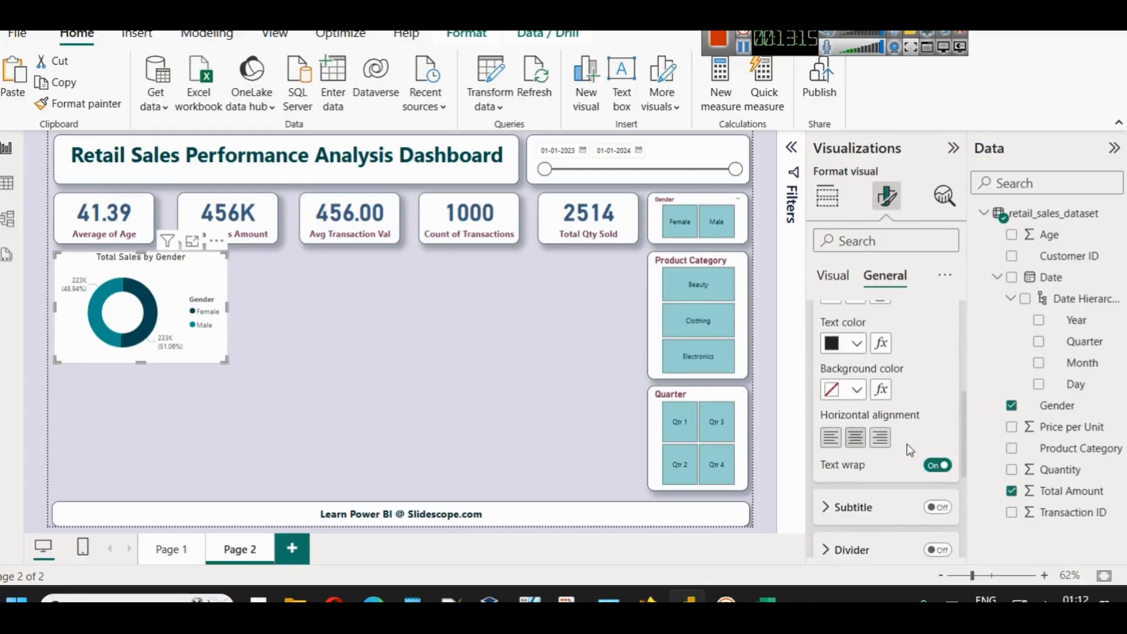
- Format the donut chart's title in dark maroon, bold, at font size 16
scroll(855, 446, up, 3)
click(855, 523)
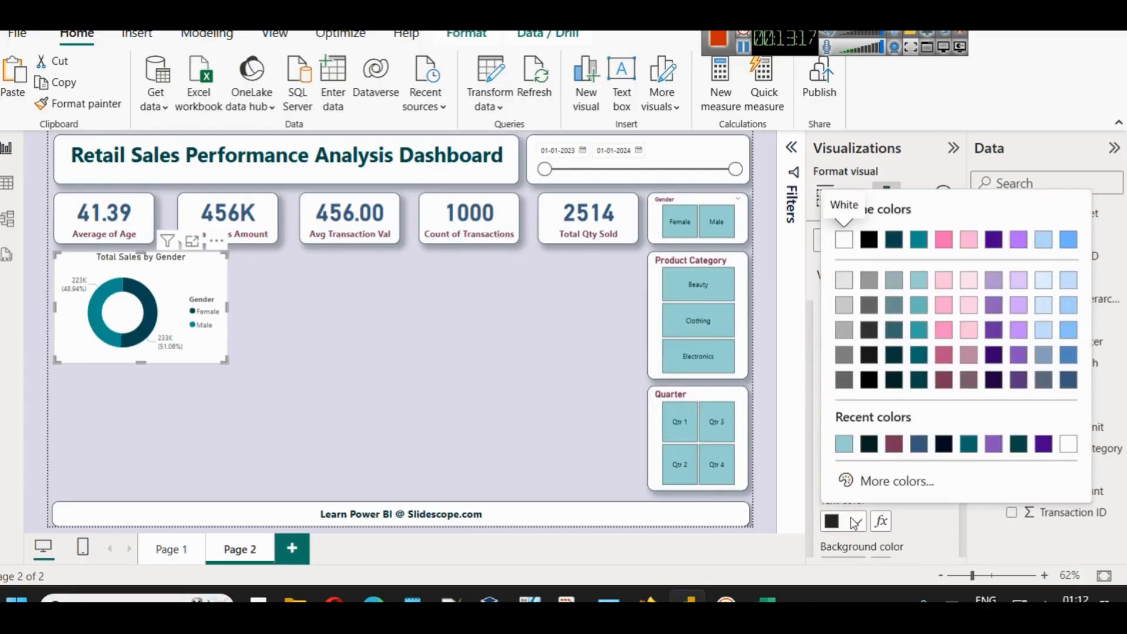
click(951, 384)
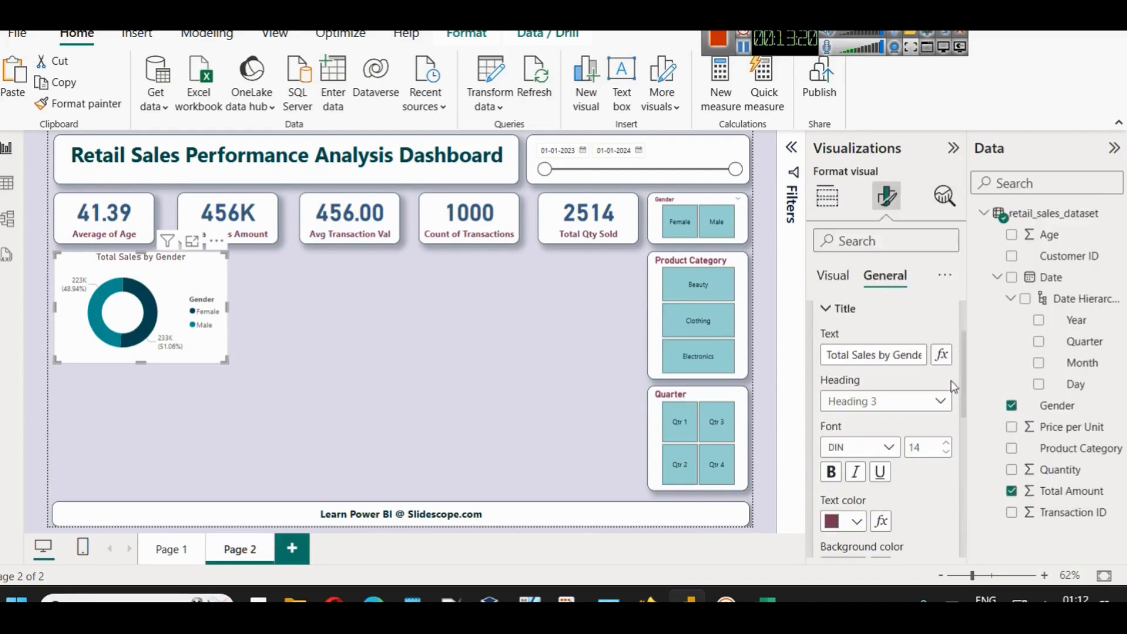
click(831, 477)
click(946, 443)
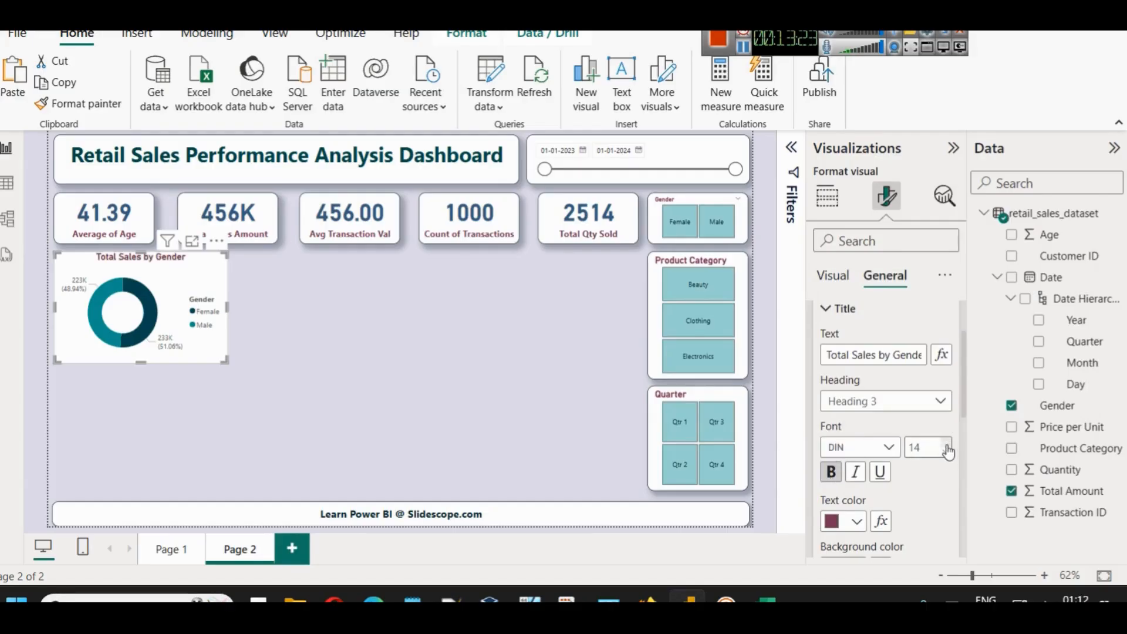
click(946, 443)
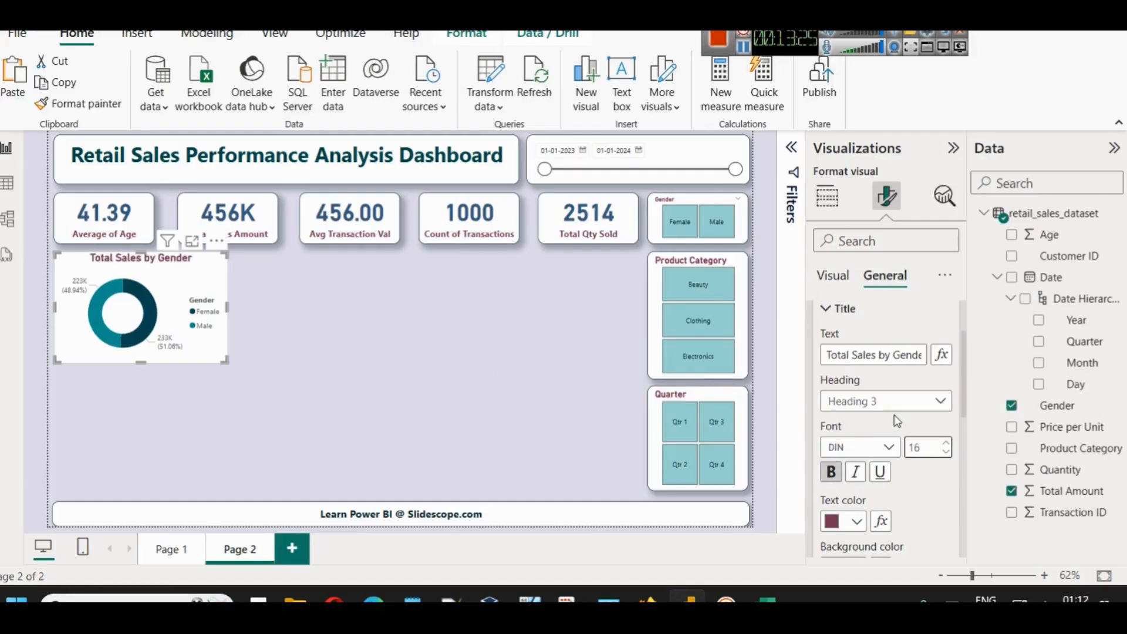
click(508, 333)
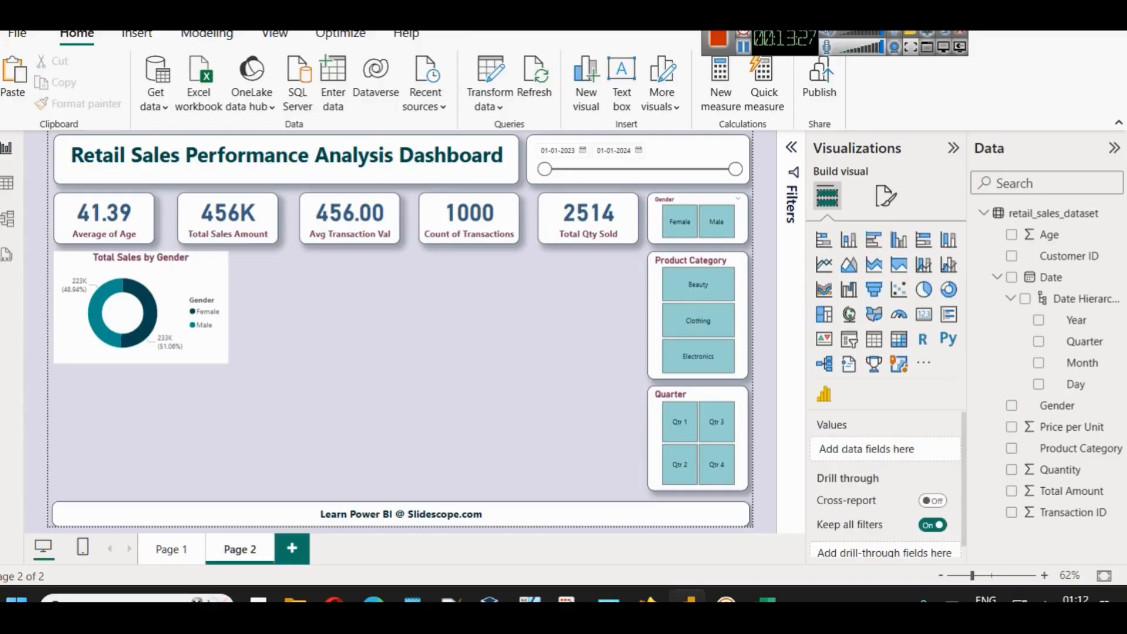
- Add a visual border to the donut chart in dark teal #004949 (Theme color 2, 50% darker)
click(219, 350)
click(886, 195)
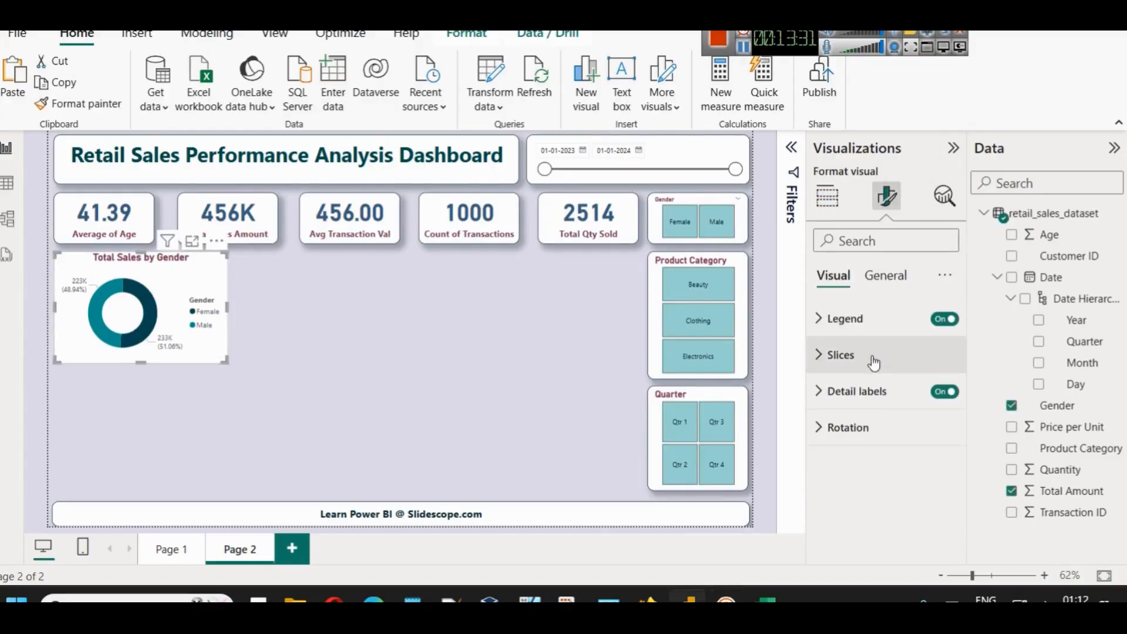
click(885, 275)
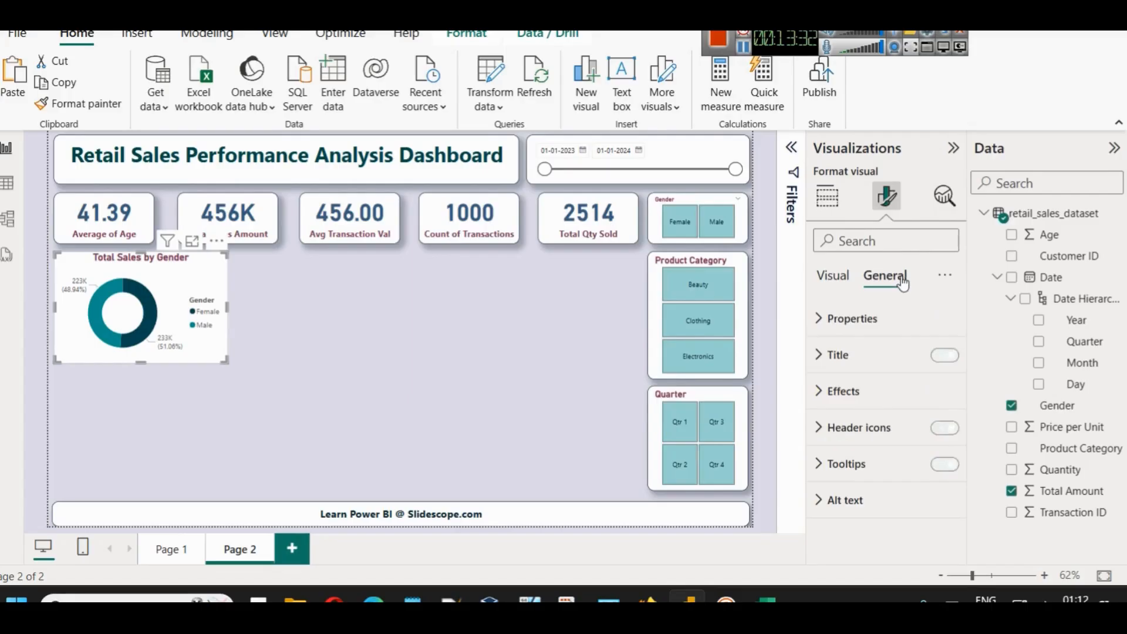
click(881, 391)
scroll(907, 408, down, 2)
click(938, 402)
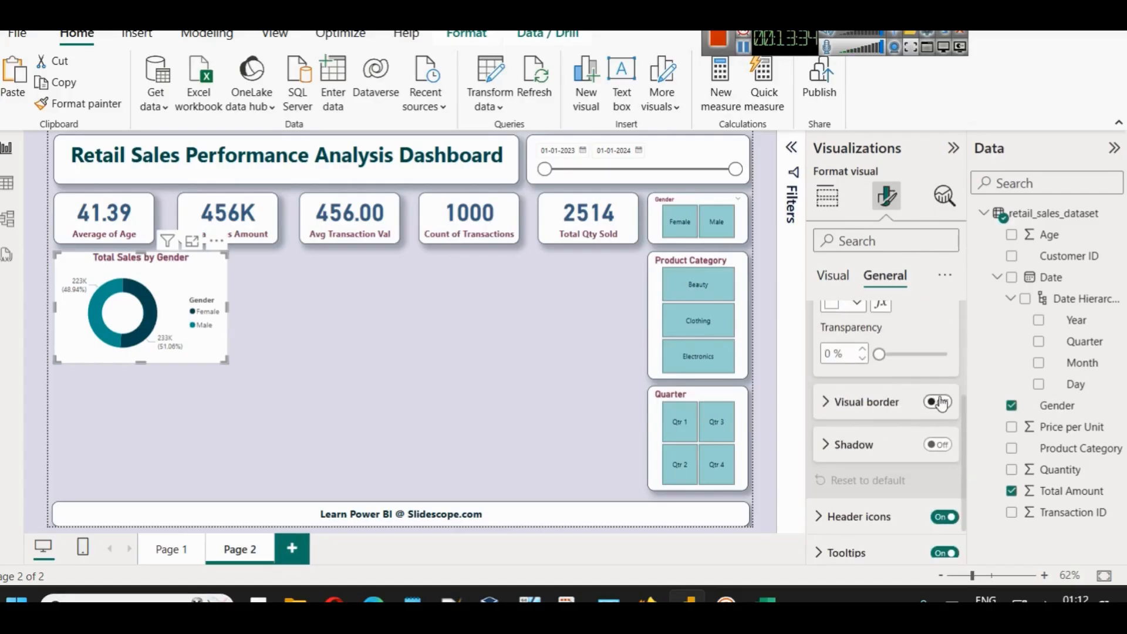
click(824, 403)
click(843, 457)
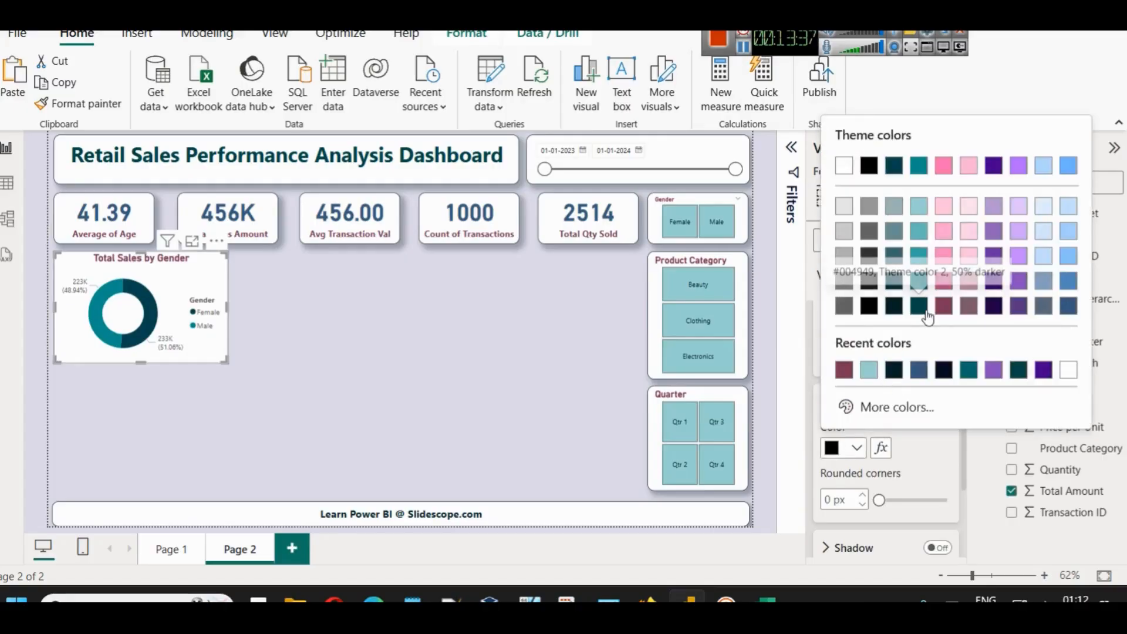
click(928, 316)
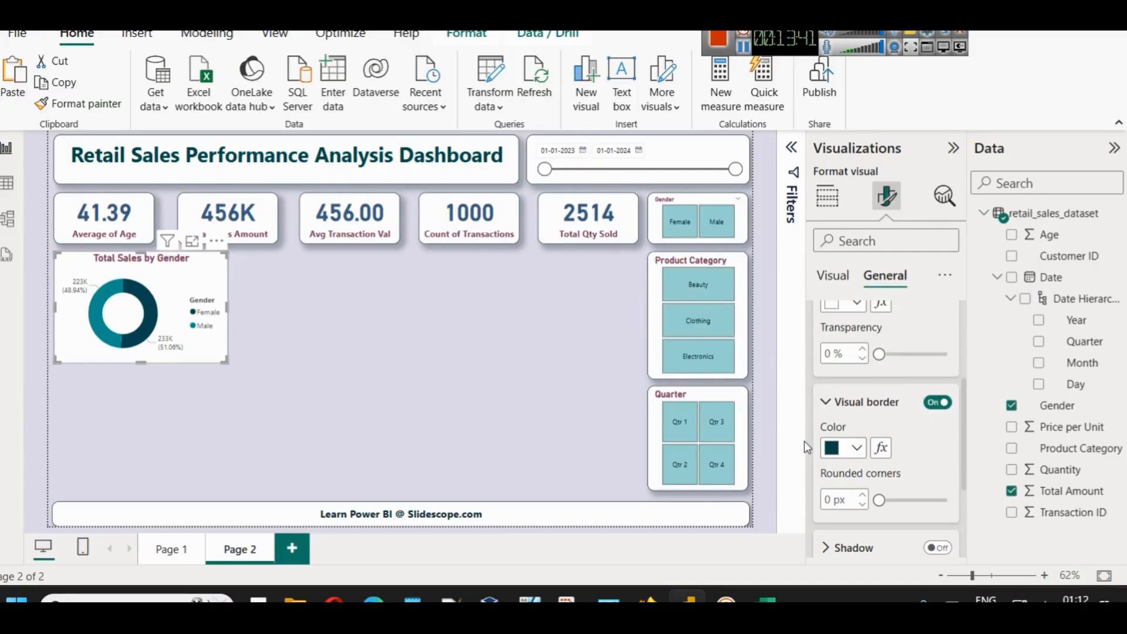
- Turn on the shadow effect for the donut chart
scroll(888, 463, down, 2)
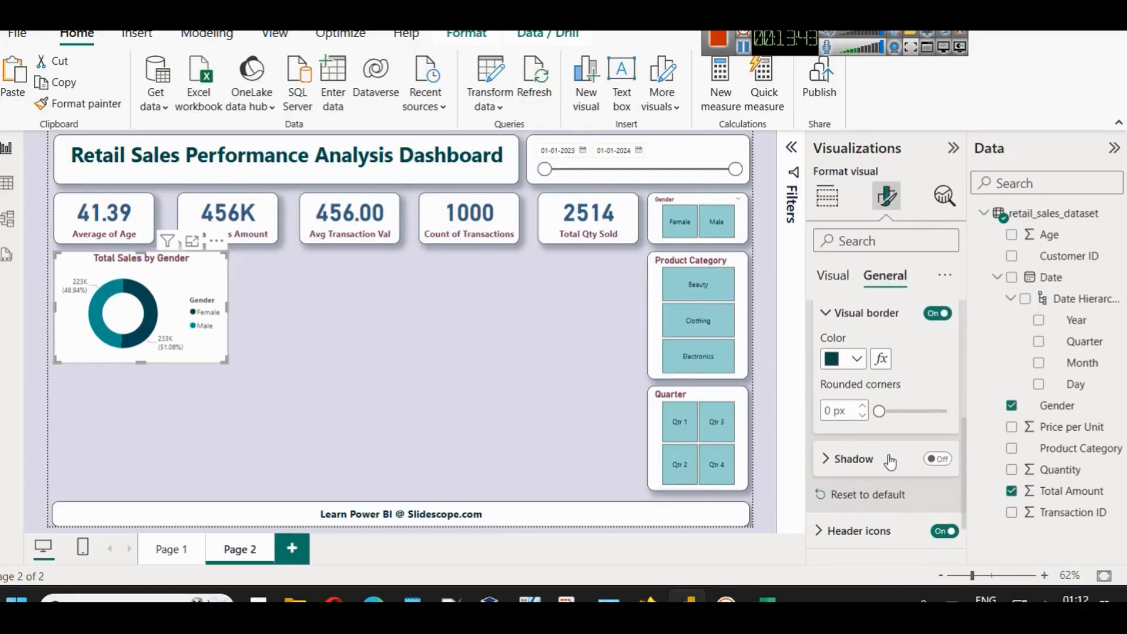
click(934, 460)
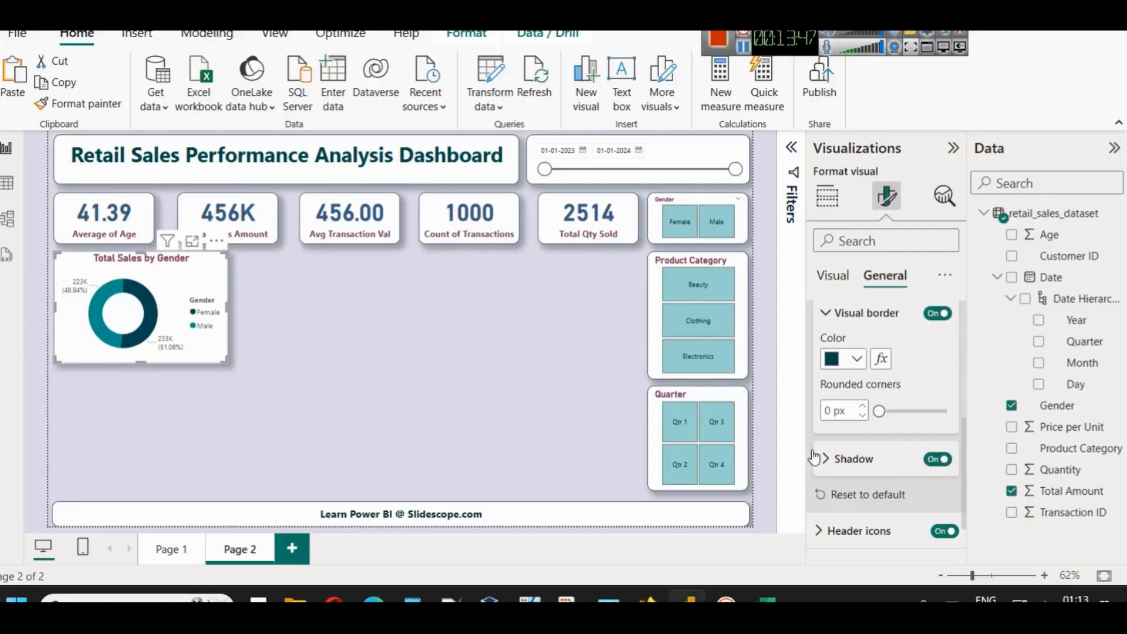
click(313, 345)
- Set the rounded corners of the donut chart's visual border to 15 px
click(201, 284)
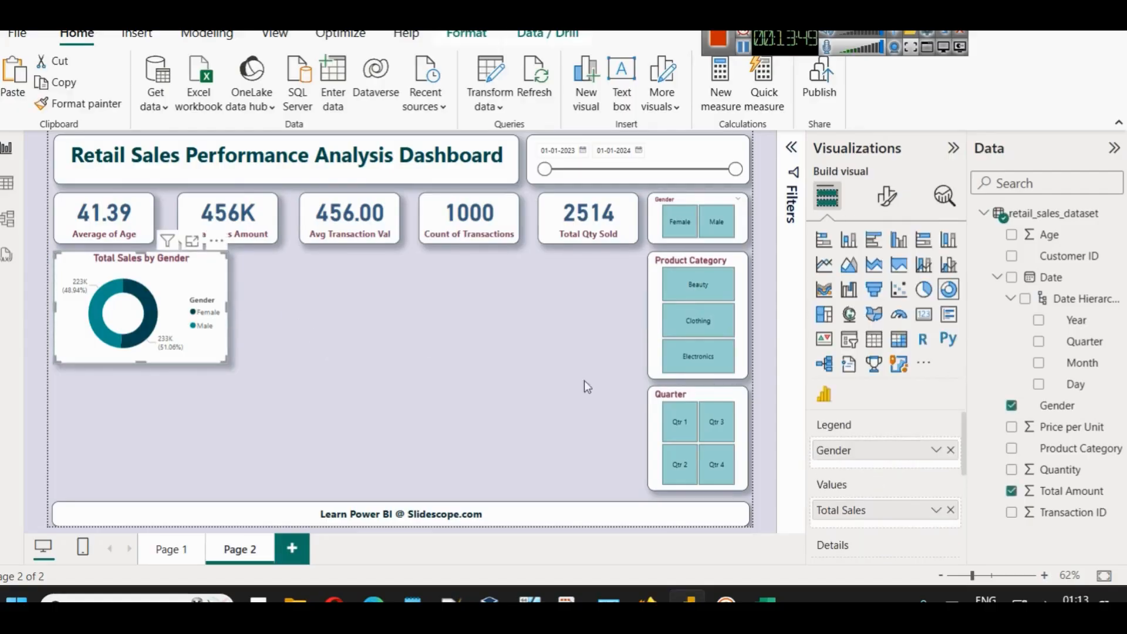
click(884, 199)
click(885, 275)
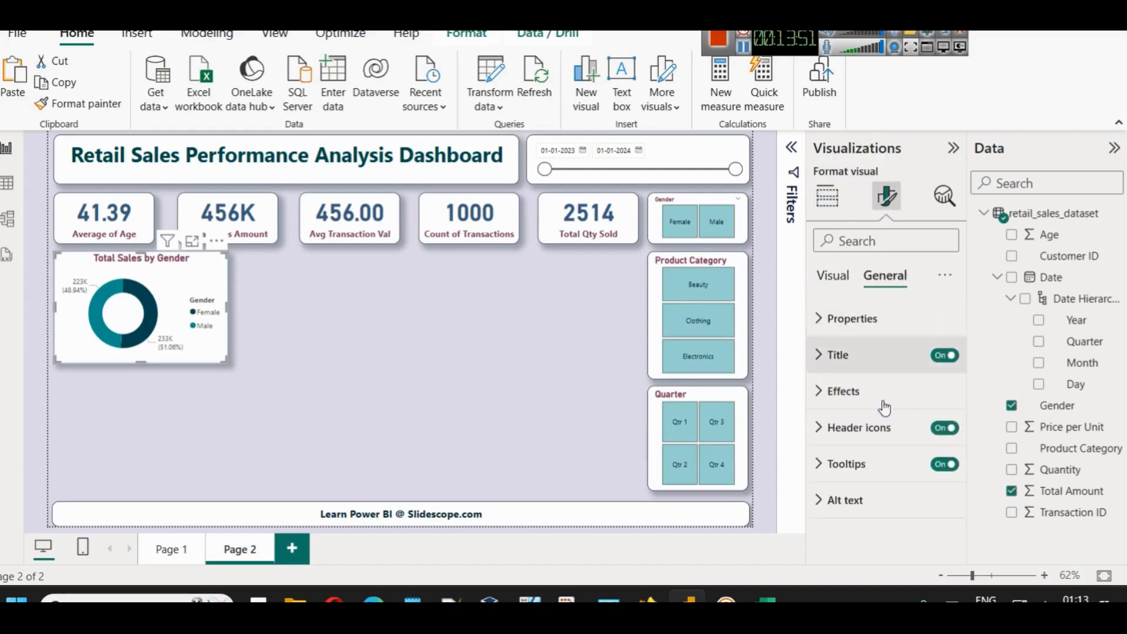
click(857, 390)
scroll(875, 491, down, 3)
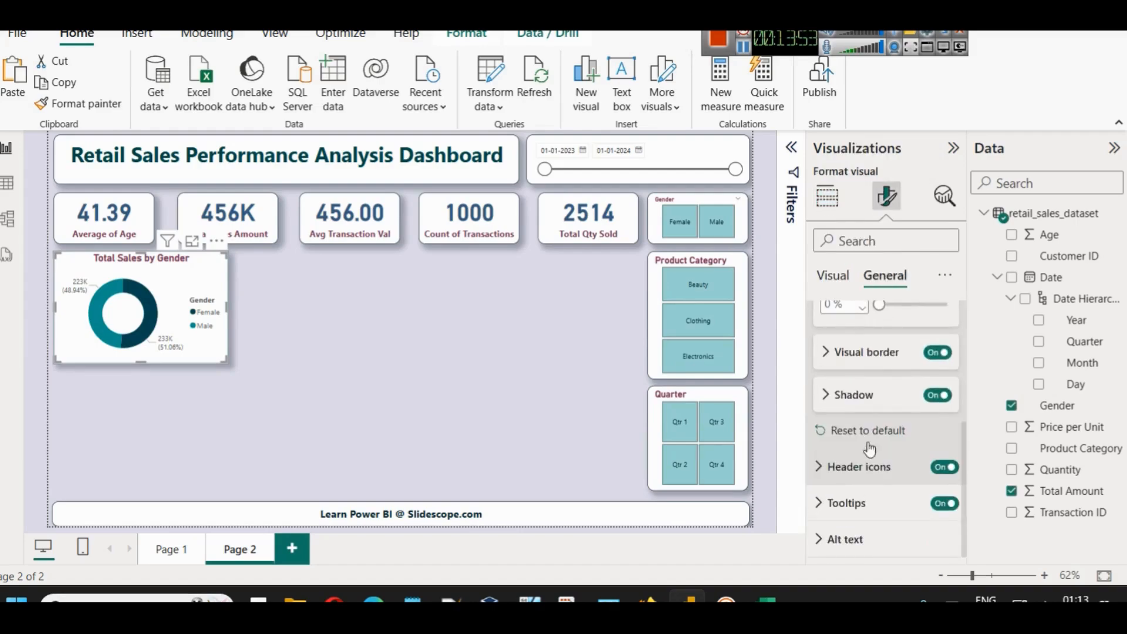
click(860, 352)
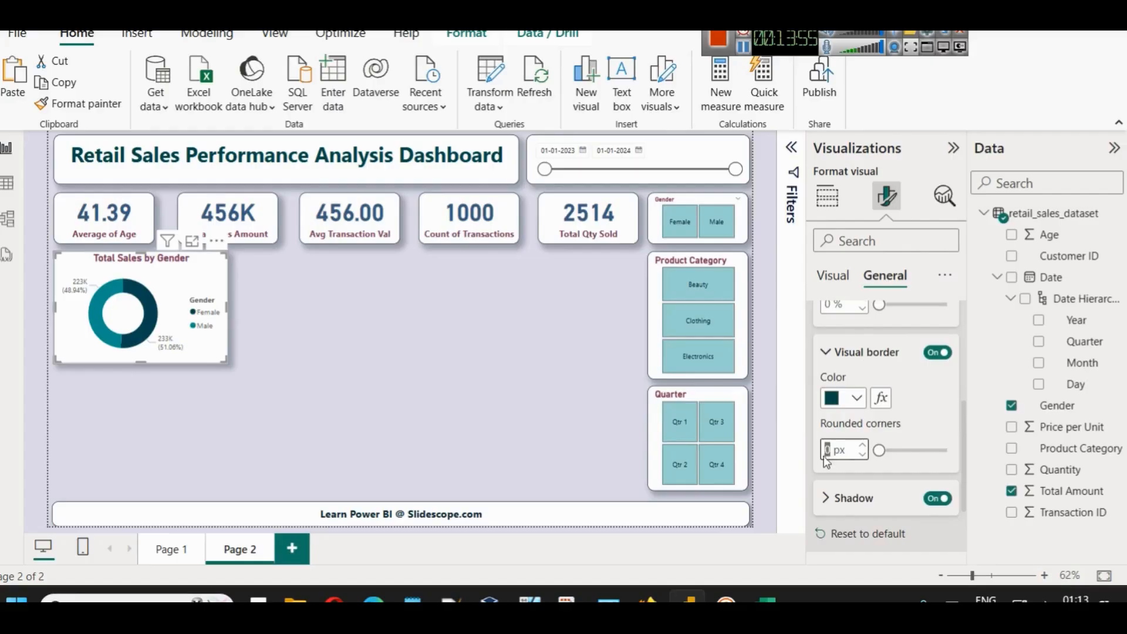
text(15)
click(362, 330)
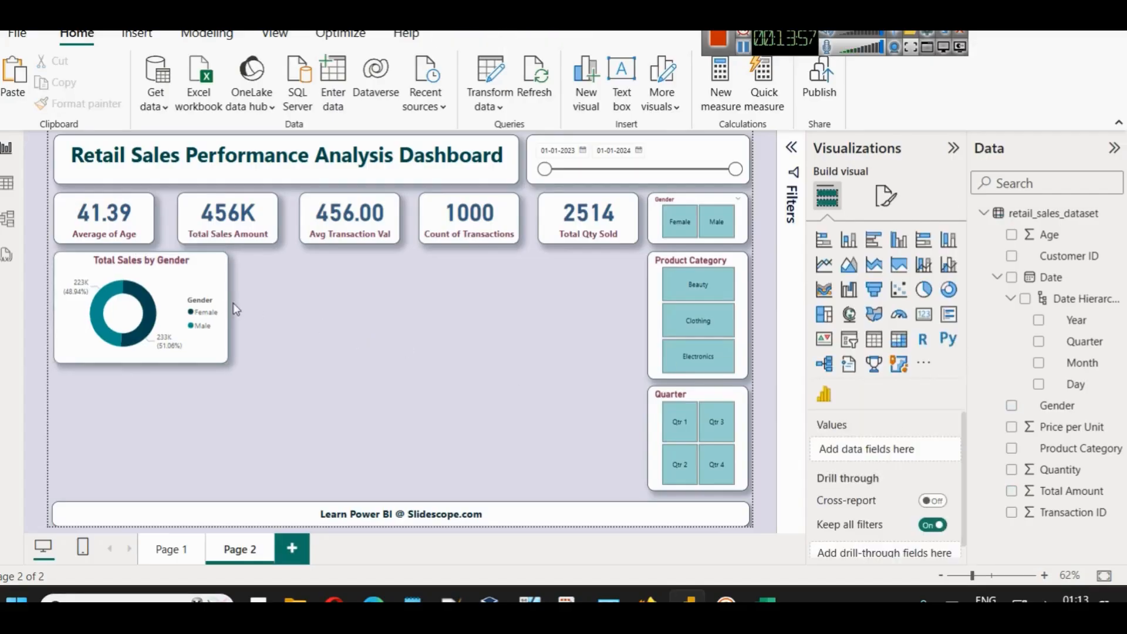
- Duplicate the Total Sales by Gender donut chart and place the copy directly beside the original
click(195, 276)
key(ctrl+c)
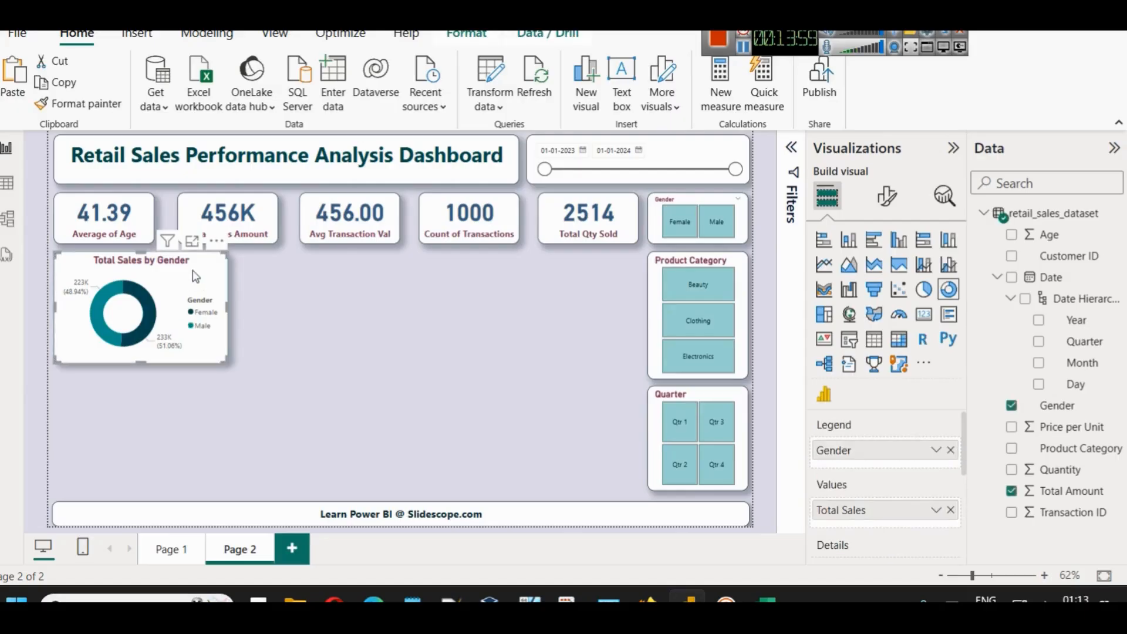
key(ctrl+v)
drag(196, 275, 375, 272)
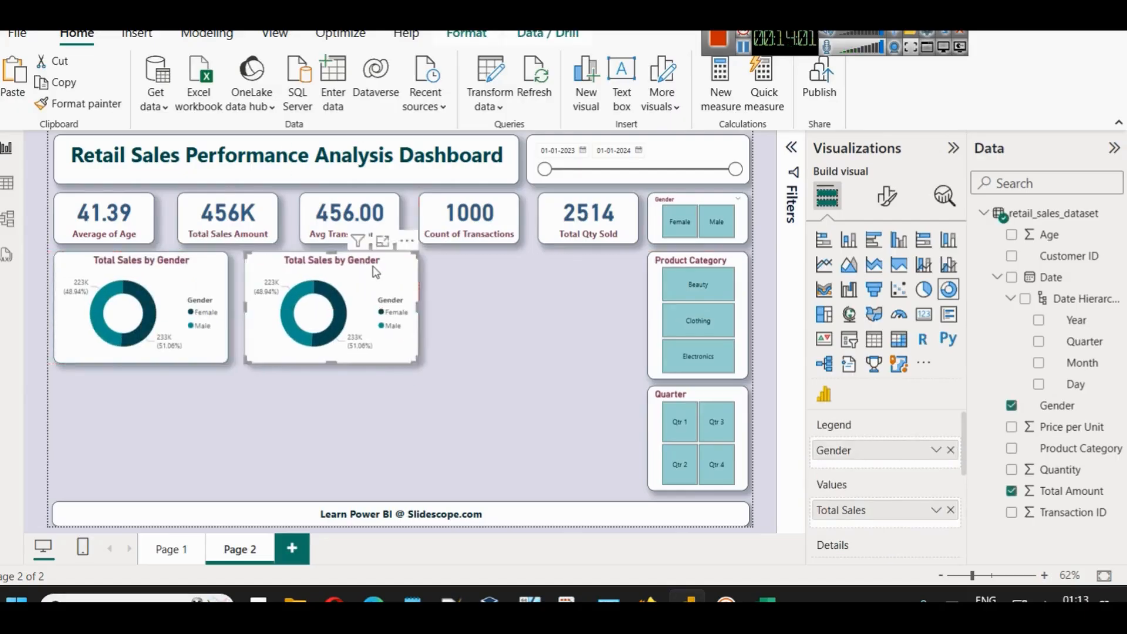
- Convert the copied donut chart to a line chart
click(481, 297)
click(416, 276)
click(834, 273)
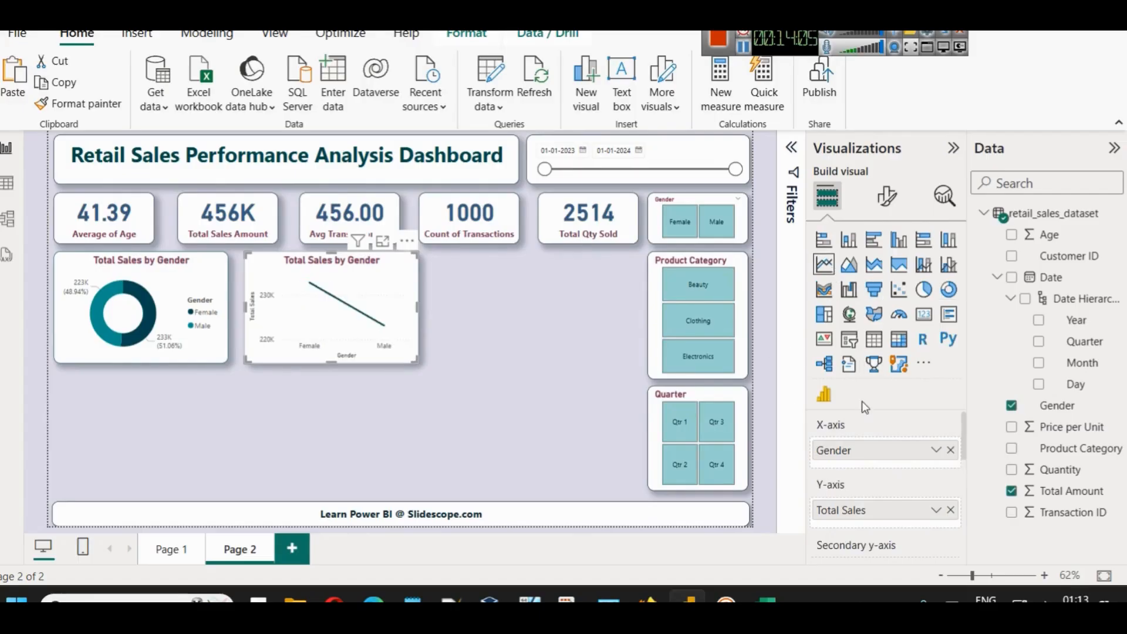
- Replace Gender with Date on the line chart's X-axis and drill up to the month level
click(951, 449)
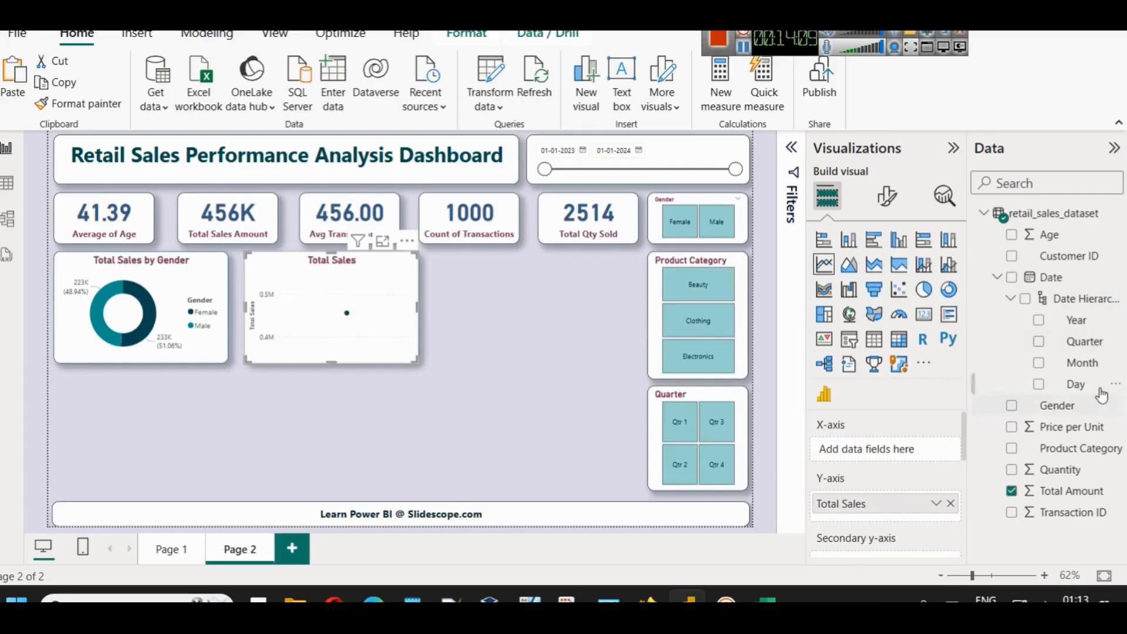
drag(1051, 278, 886, 447)
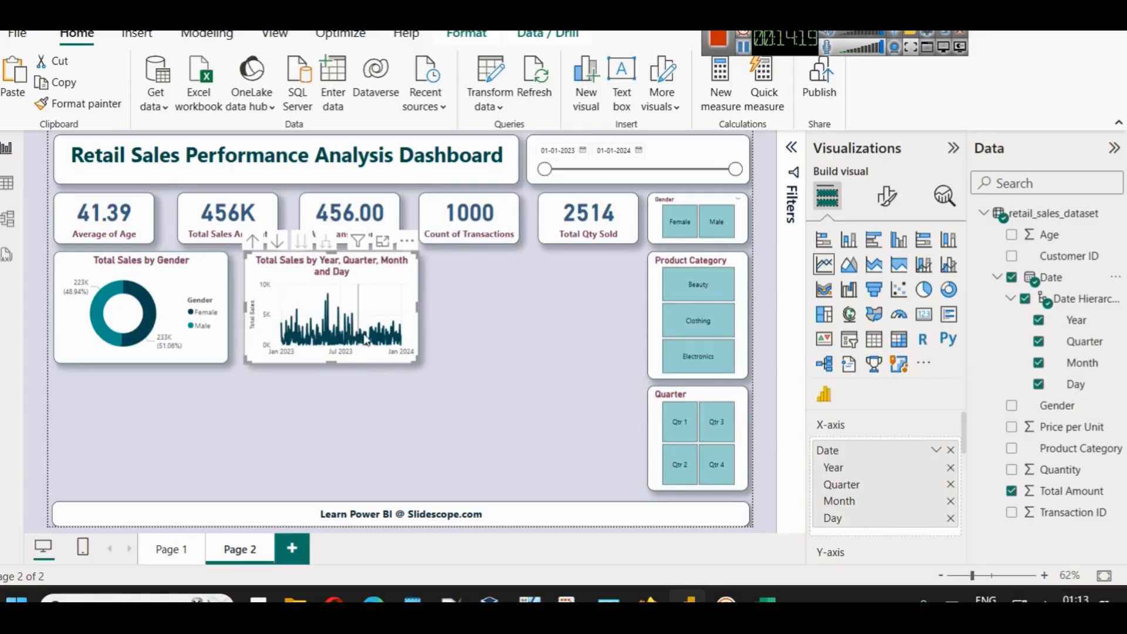
click(255, 245)
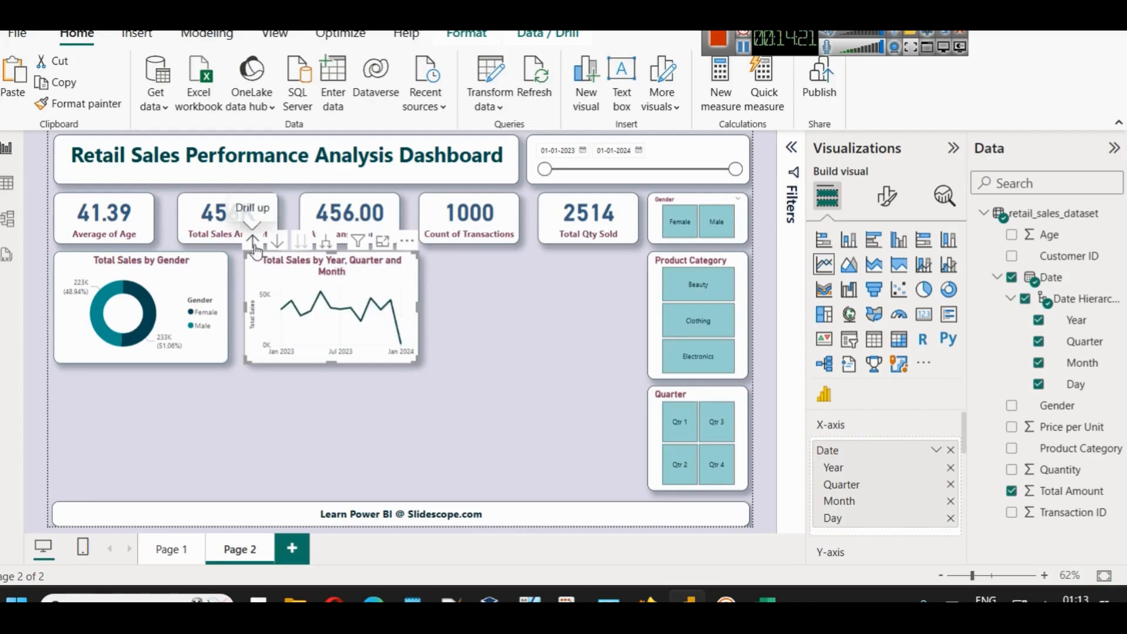
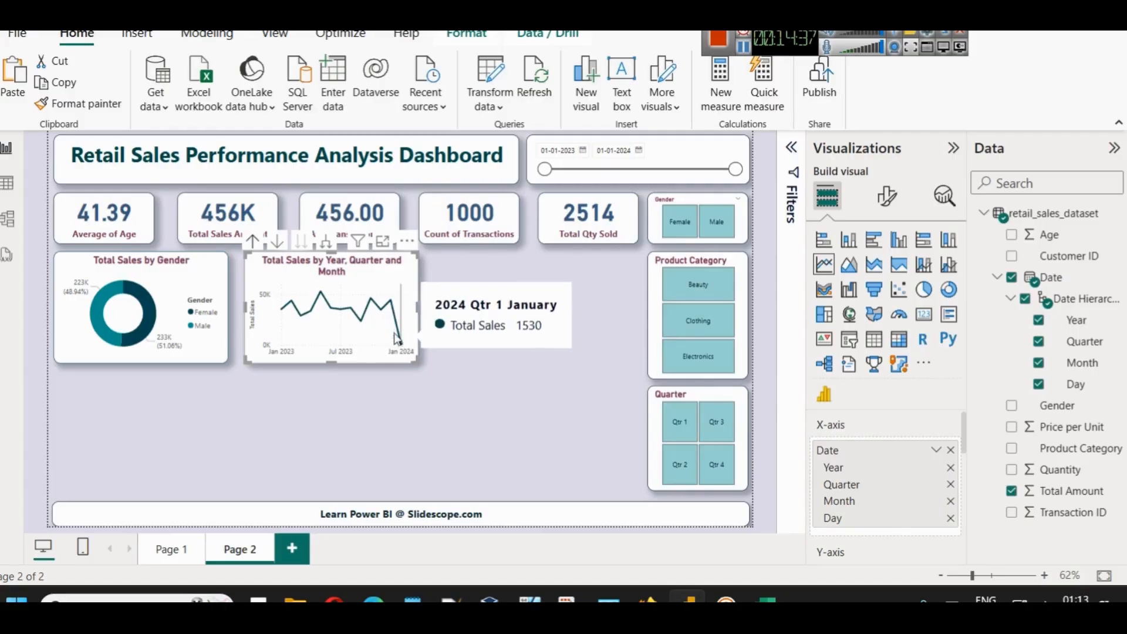
- Compare the line chart's sales trend at the day and quarter levels, returning to the month level
click(327, 242)
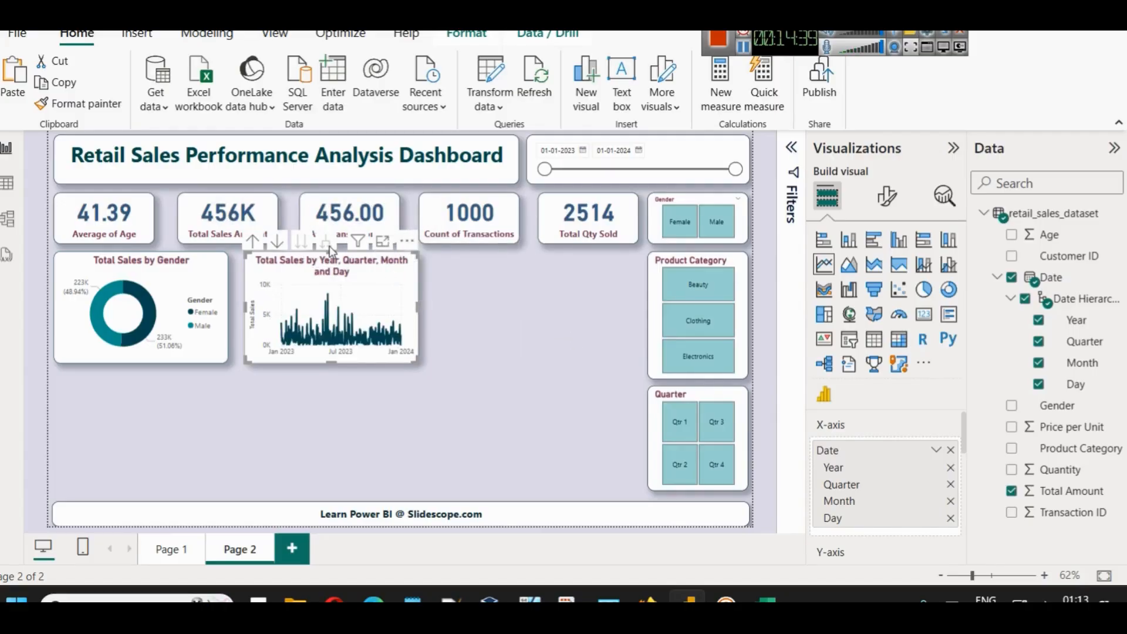
click(253, 242)
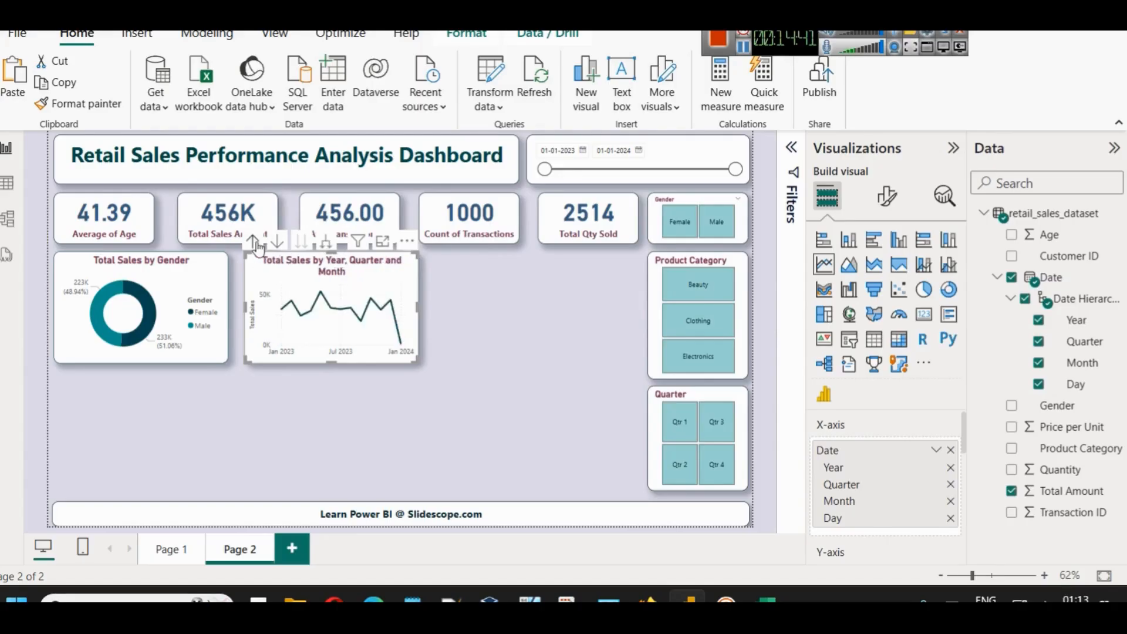
click(253, 242)
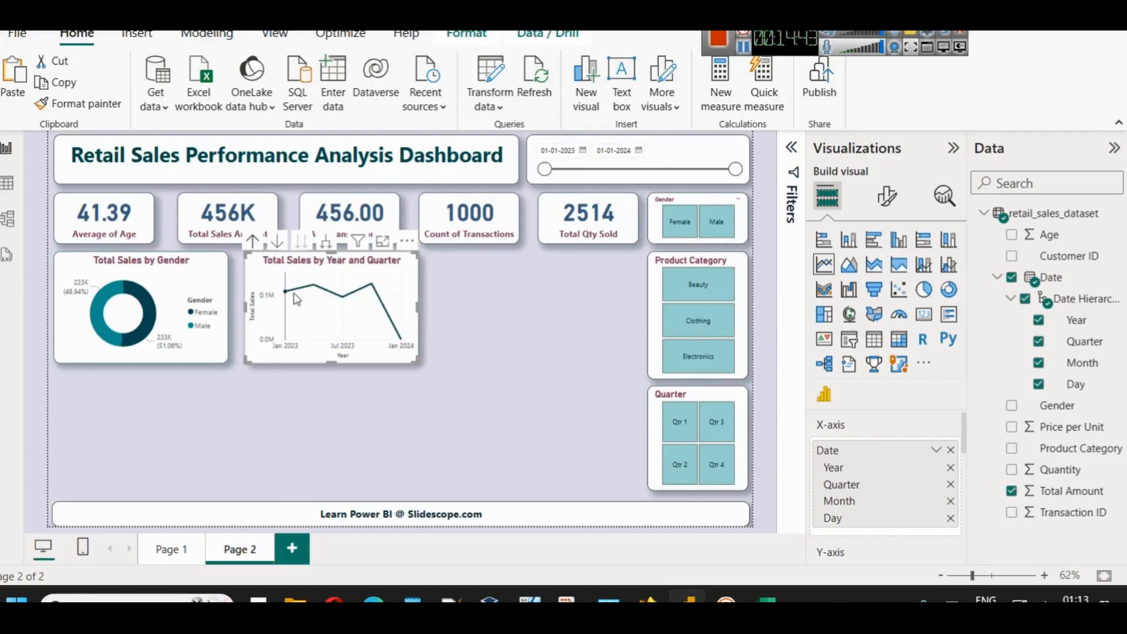
mouse_move(296, 300)
click(326, 243)
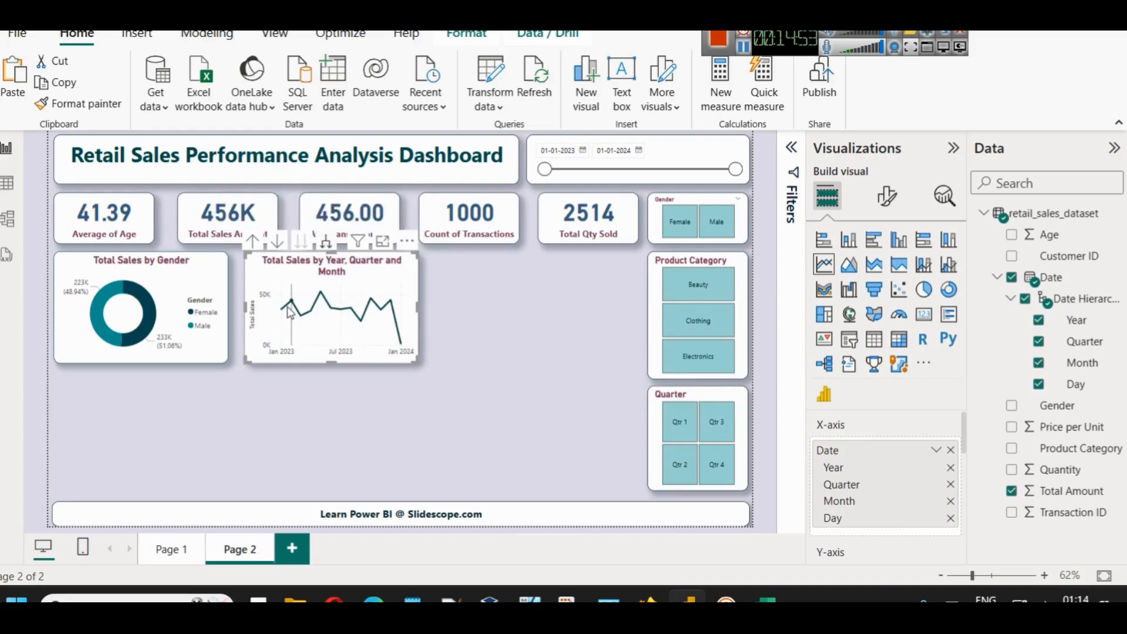
- Convert the line chart to an area chart and widen it slightly so its title fits on one line
click(857, 265)
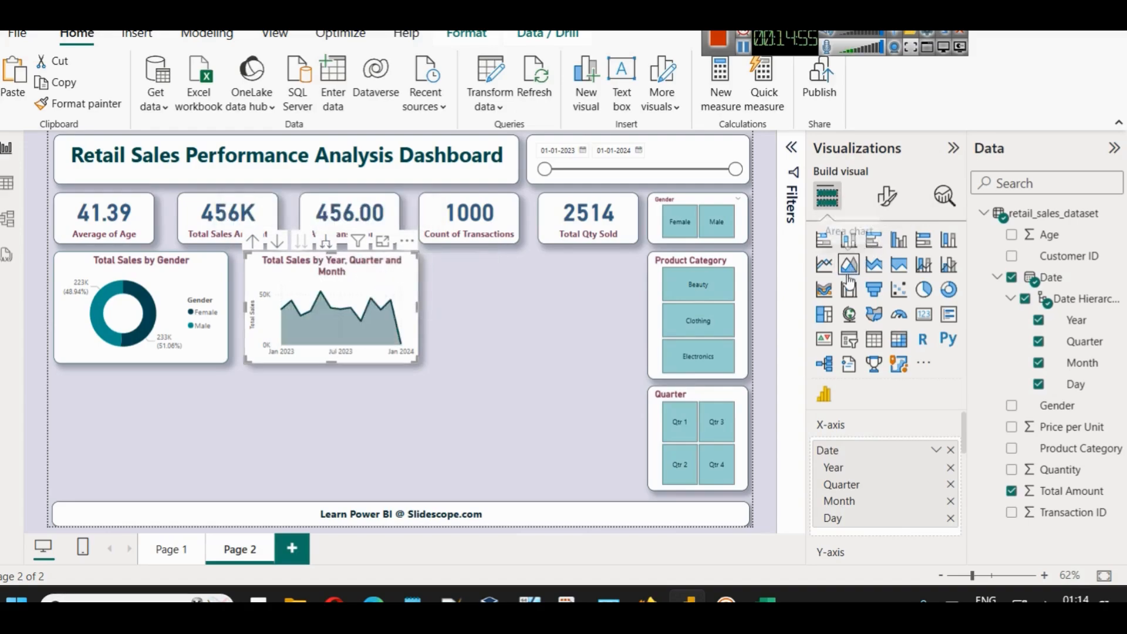
click(502, 321)
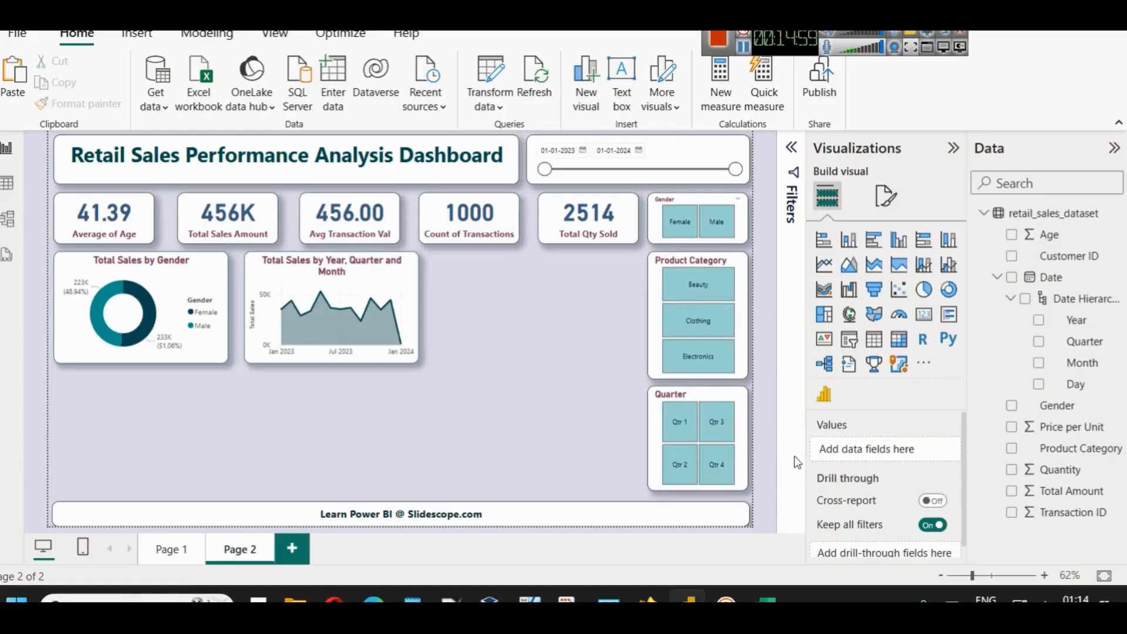
click(381, 317)
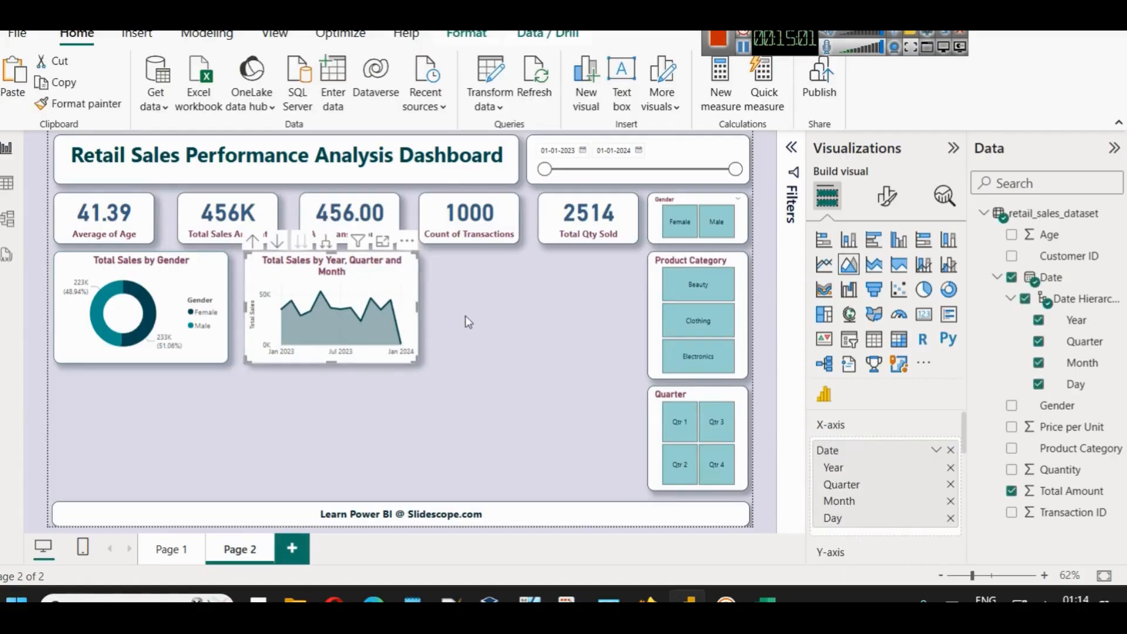
drag(423, 311, 433, 304)
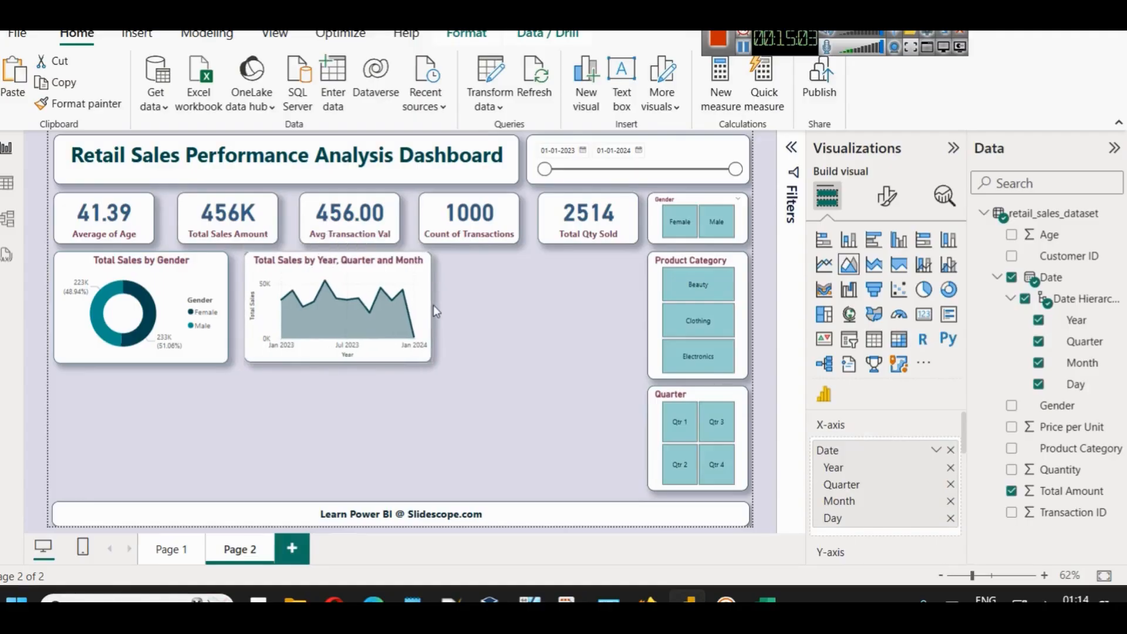
click(453, 352)
- Nudge the area chart slightly away from the donut chart and widen the donut chart to narrow the gap
click(404, 279)
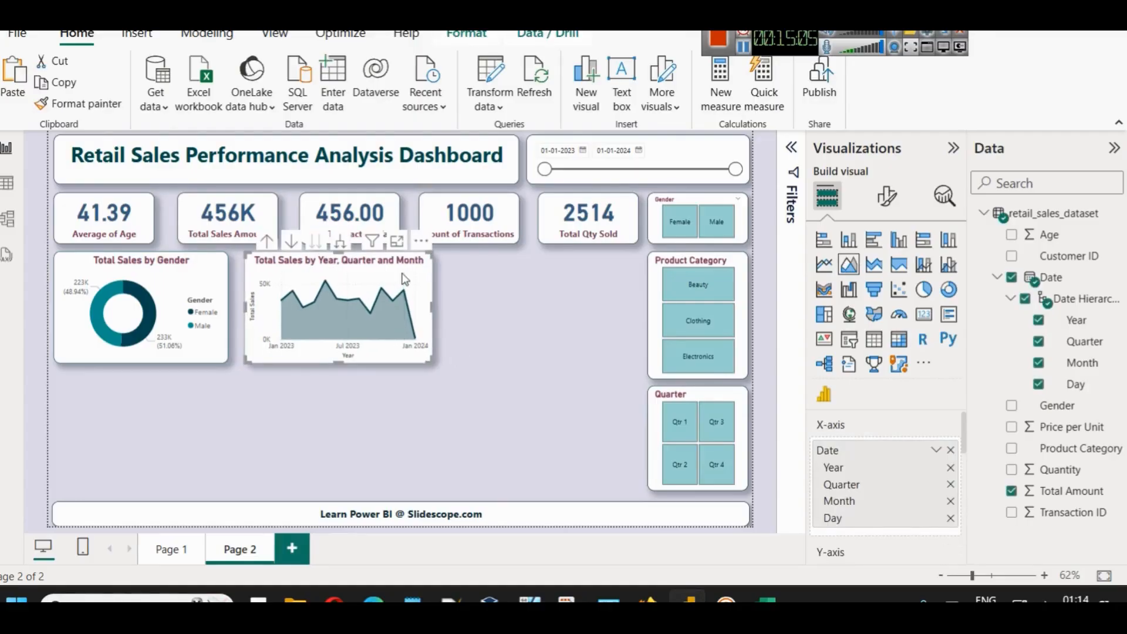
click(227, 278)
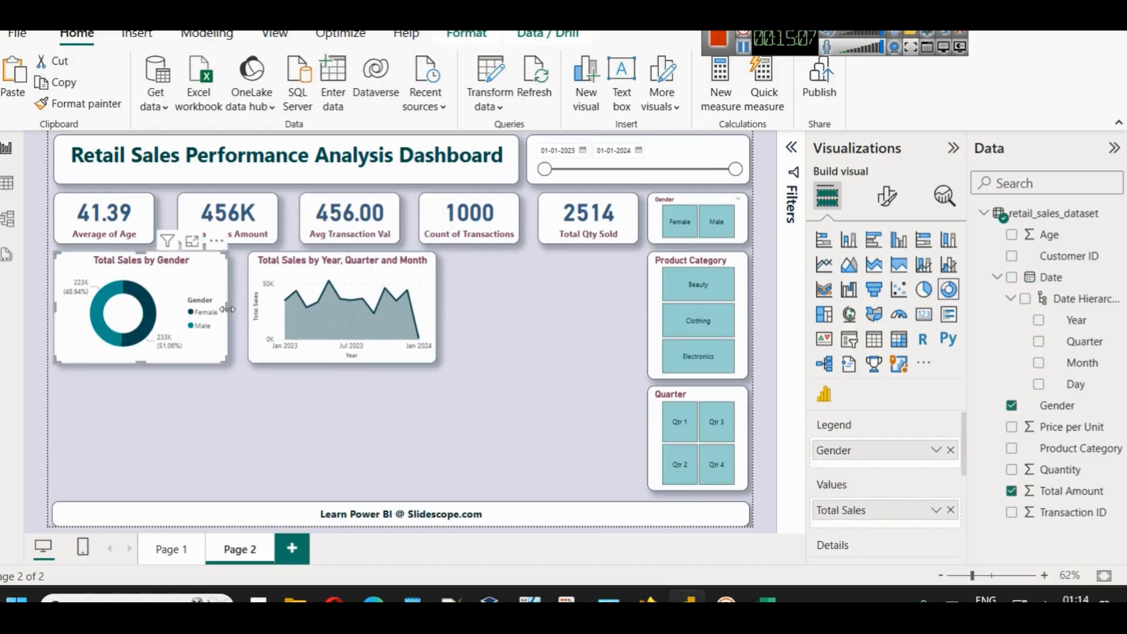
drag(230, 324, 237, 315)
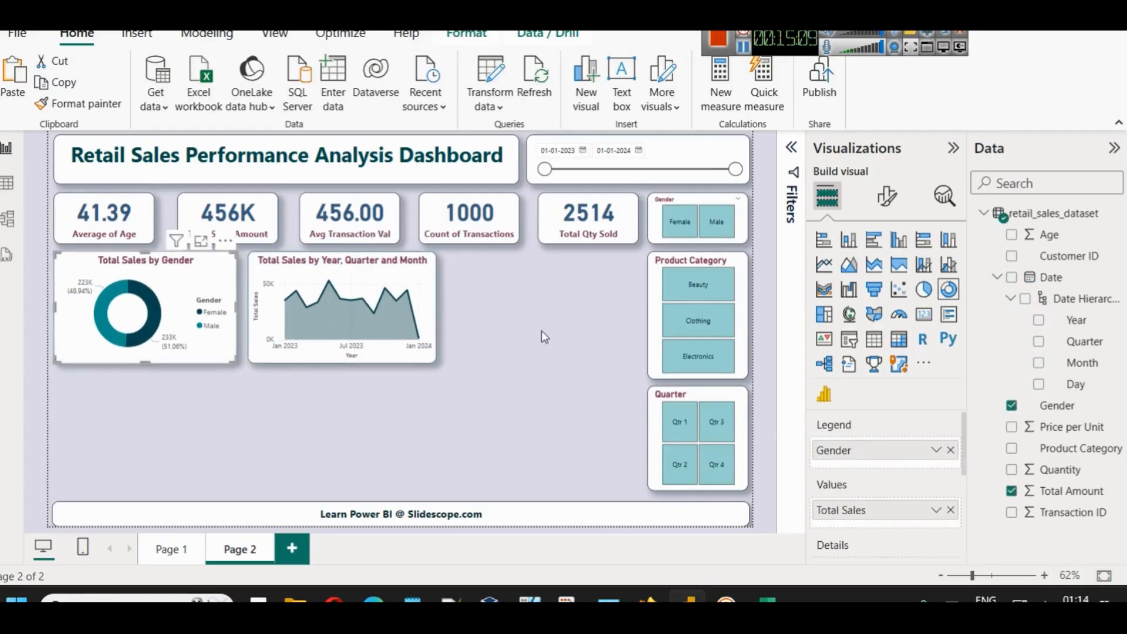
- Compare the area chart's total sales at the year, quarter and month levels of the date hierarchy
click(541, 330)
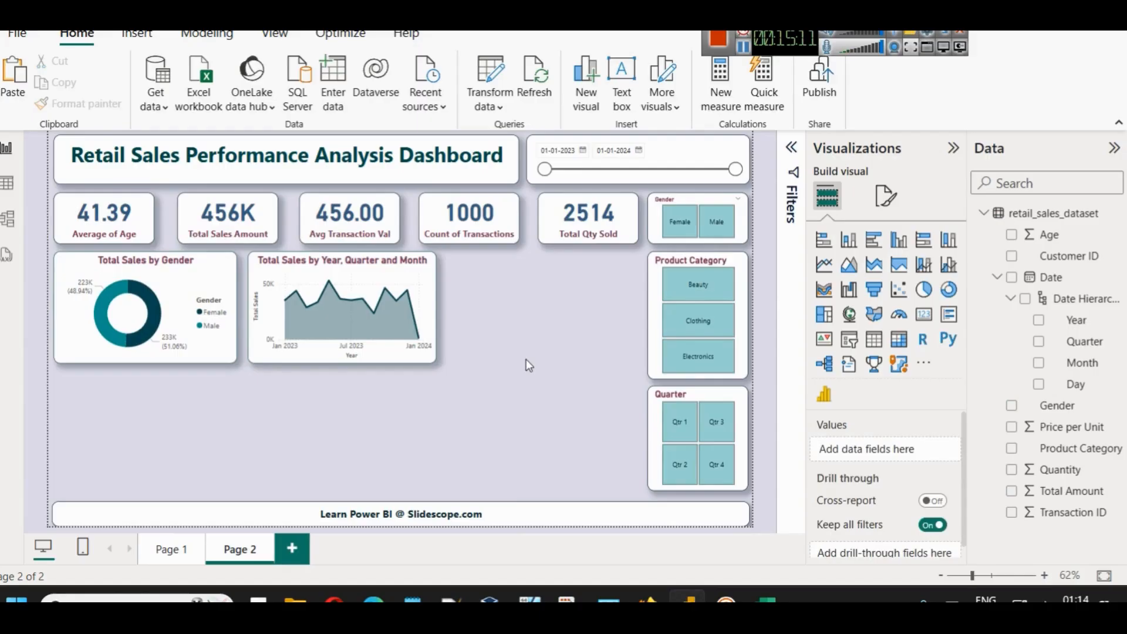
mouse_move(157, 327)
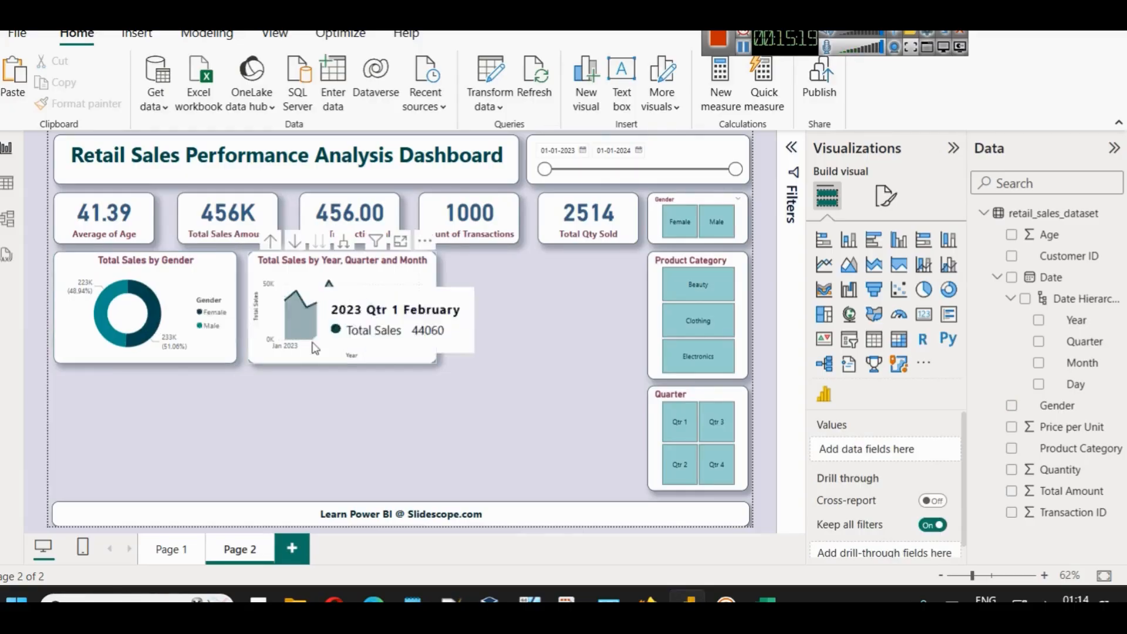
click(271, 241)
click(271, 241)
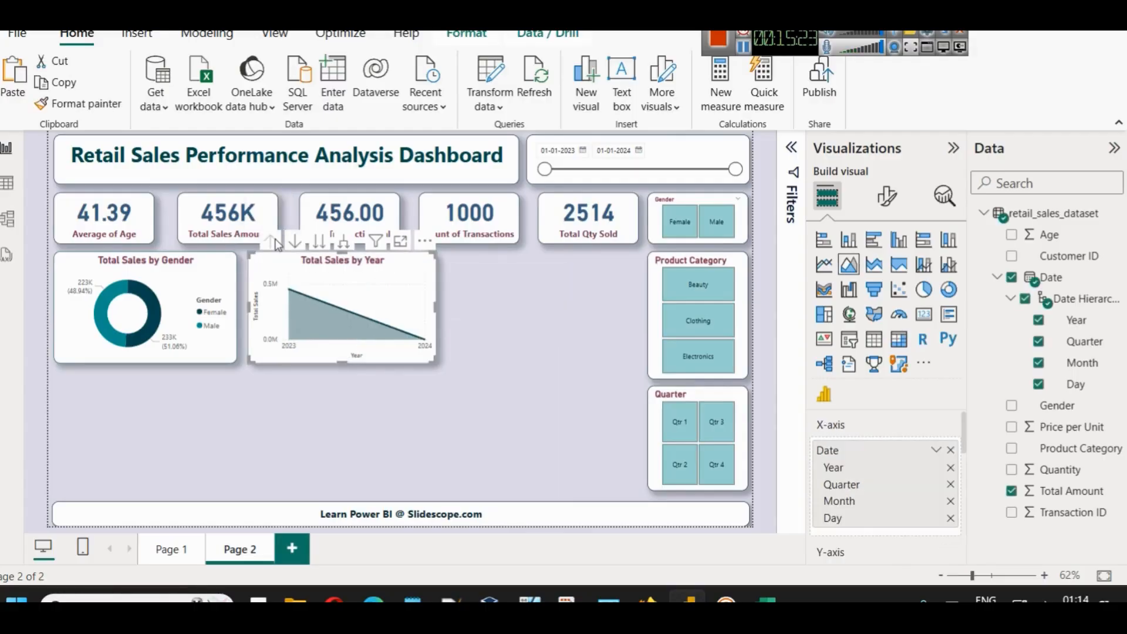
click(295, 240)
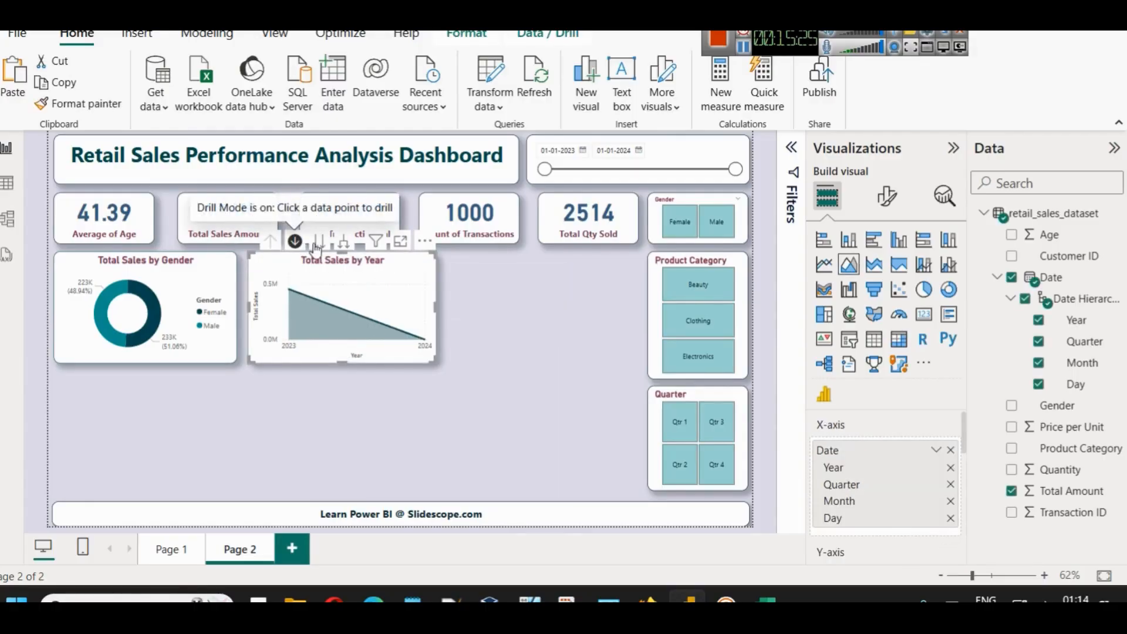
click(318, 242)
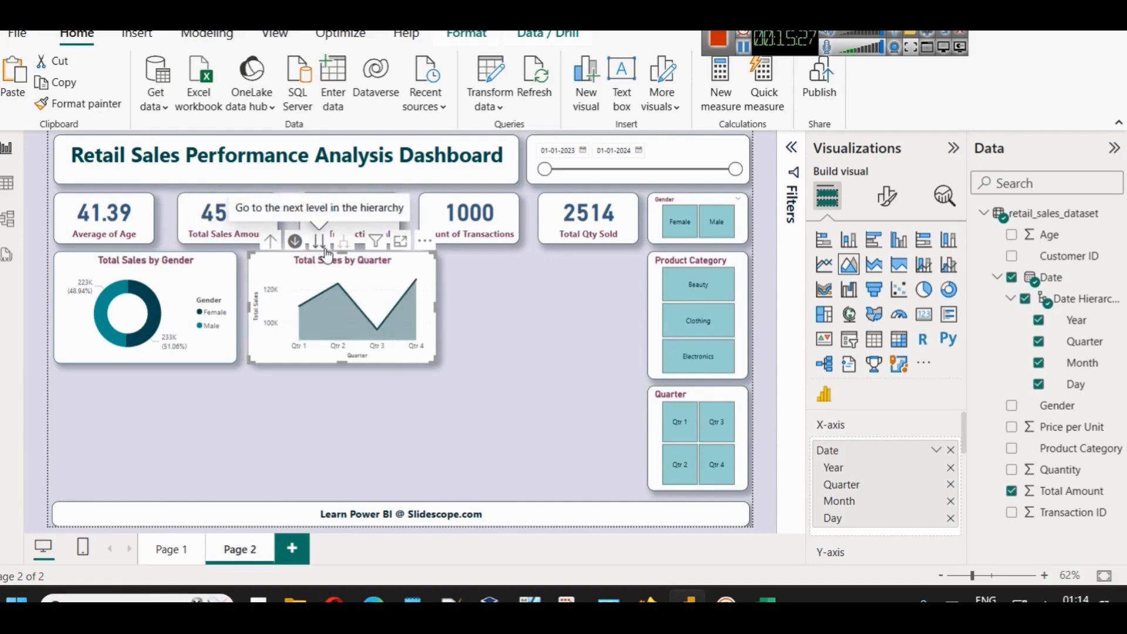
click(325, 249)
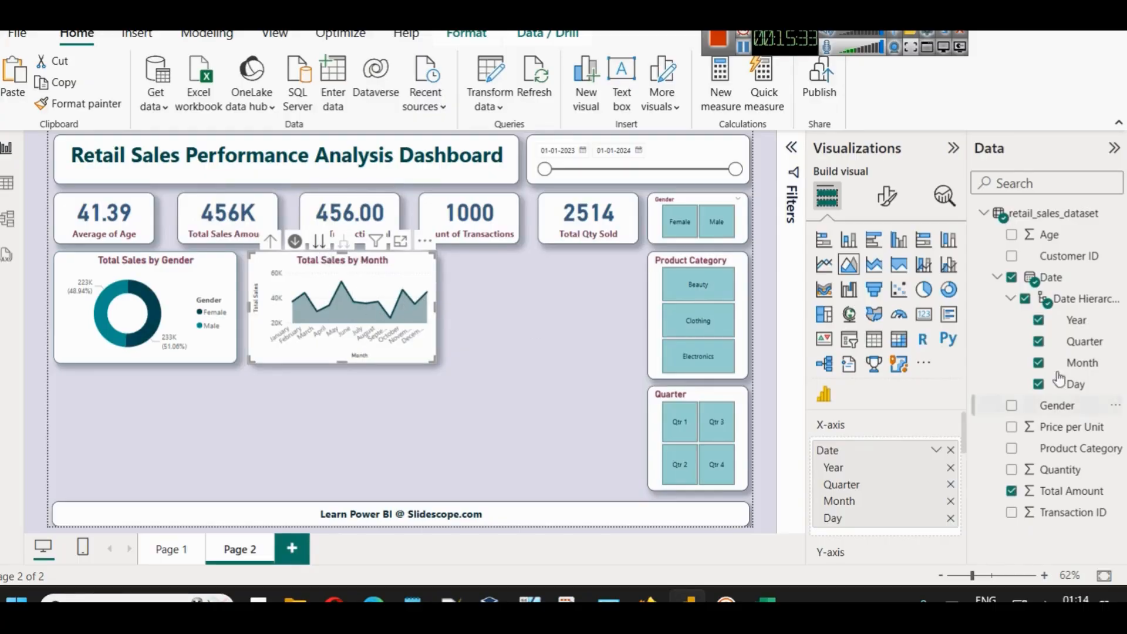
- Examine the analytics line options offered for the area chart, including the Y-axis constant line and percentile line settings
click(886, 196)
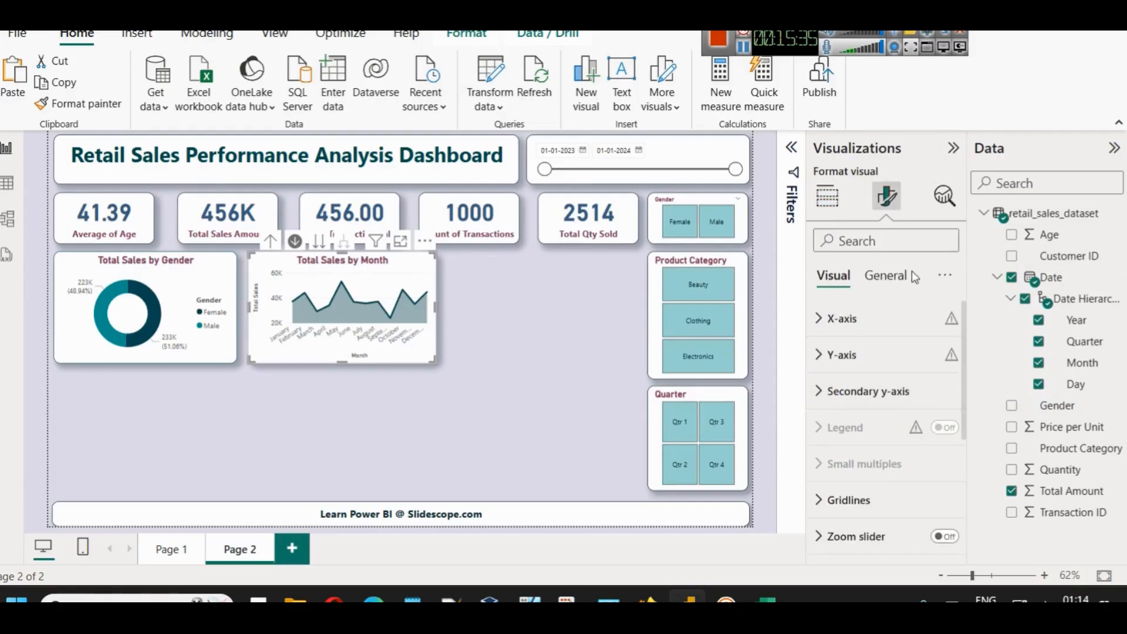
click(945, 195)
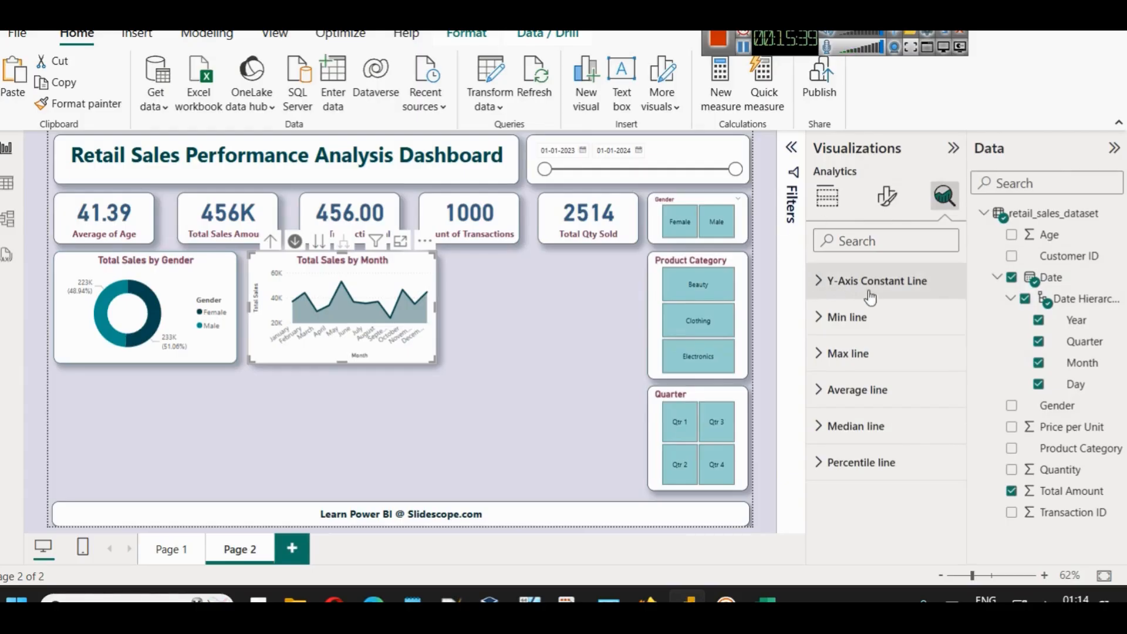
click(846, 284)
click(848, 285)
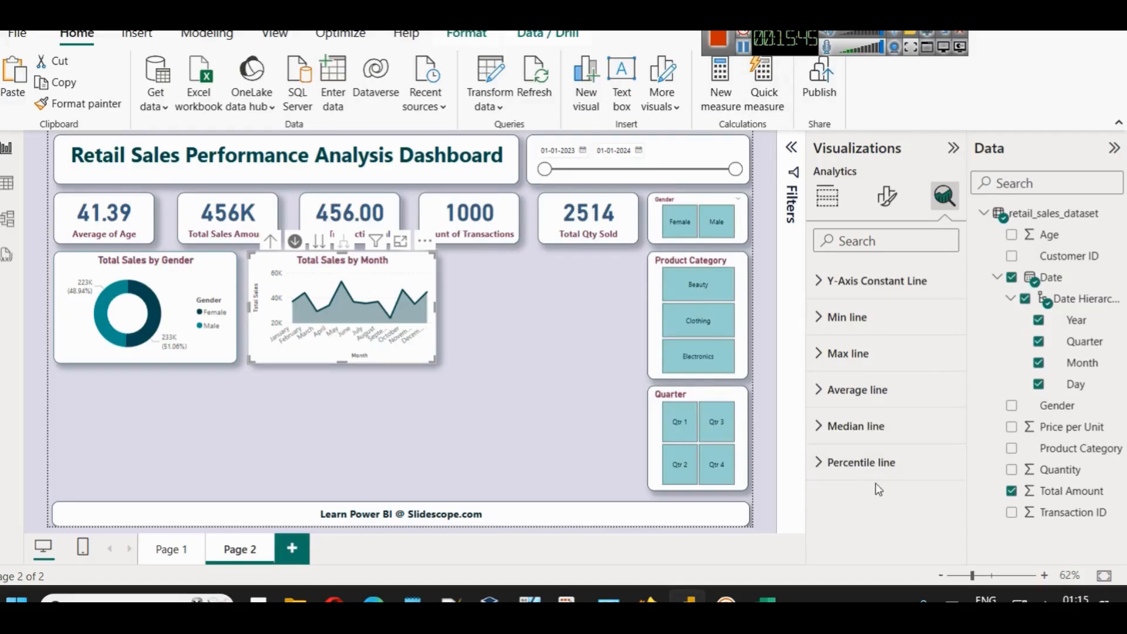
click(877, 464)
scroll(924, 446, down, 3)
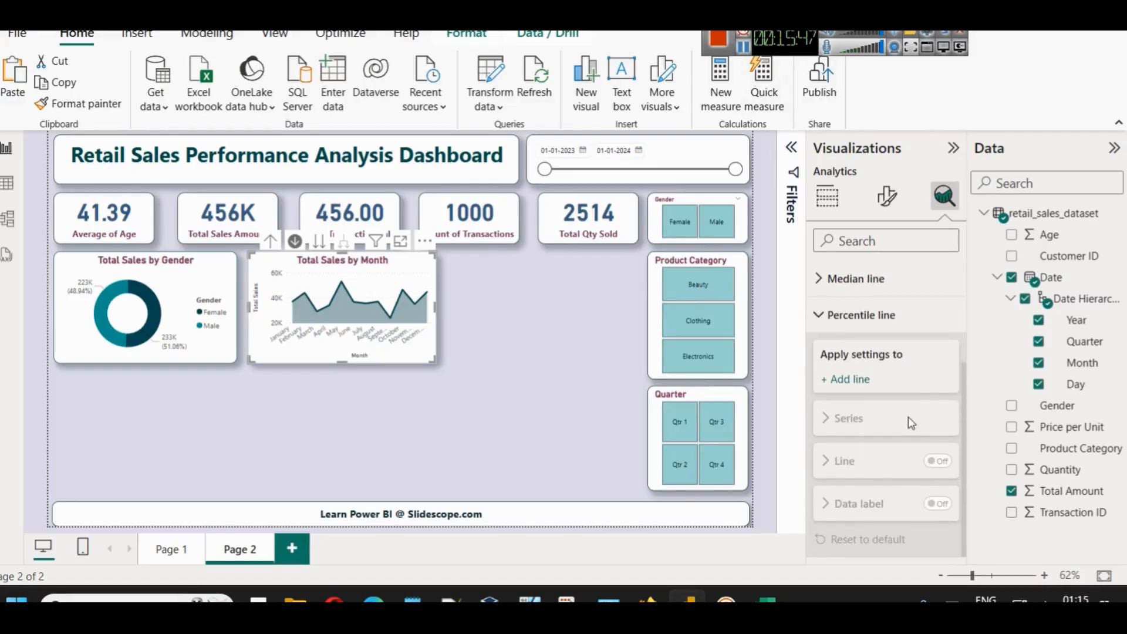
scroll(907, 417, up, 3)
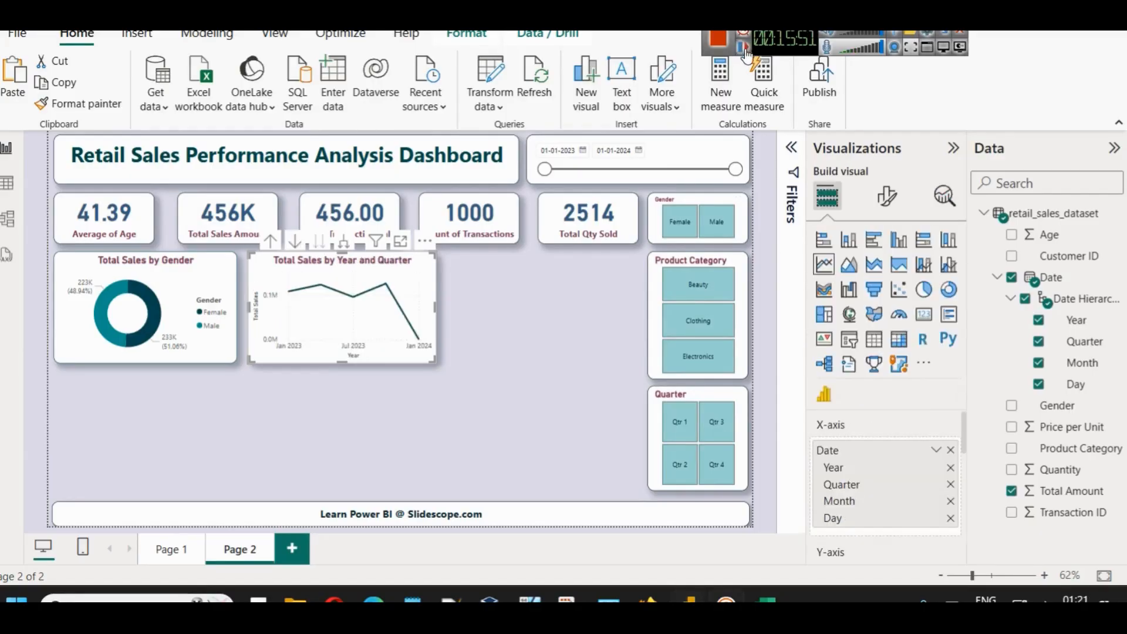
- Drill the line chart up to the year level, then expand its date hierarchy down through quarter to month
mouse_move(395, 296)
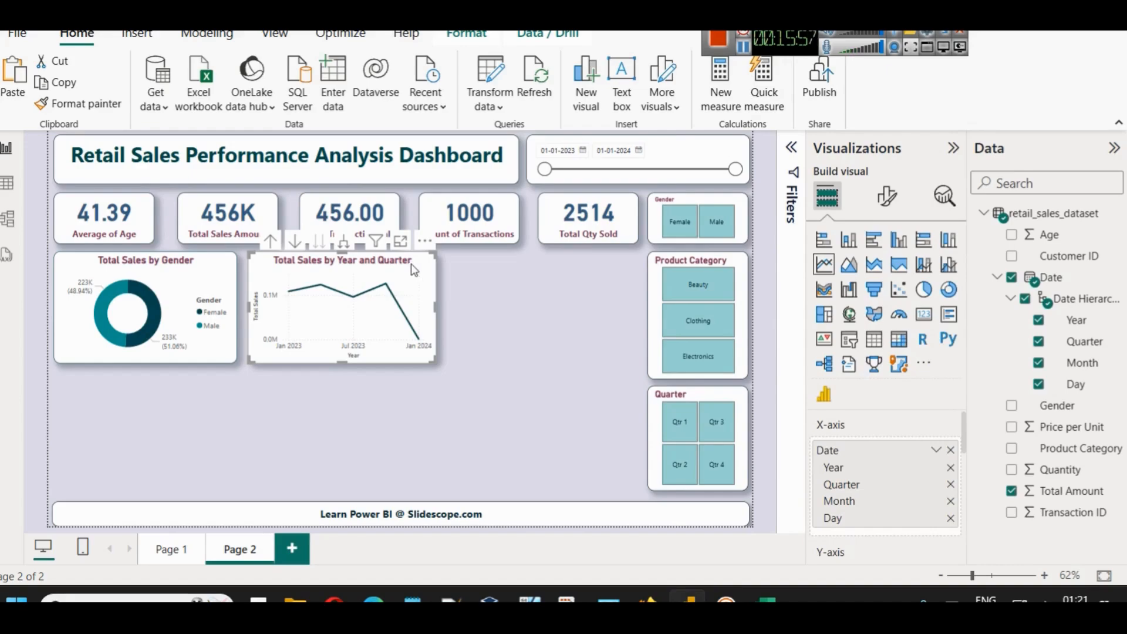
click(270, 241)
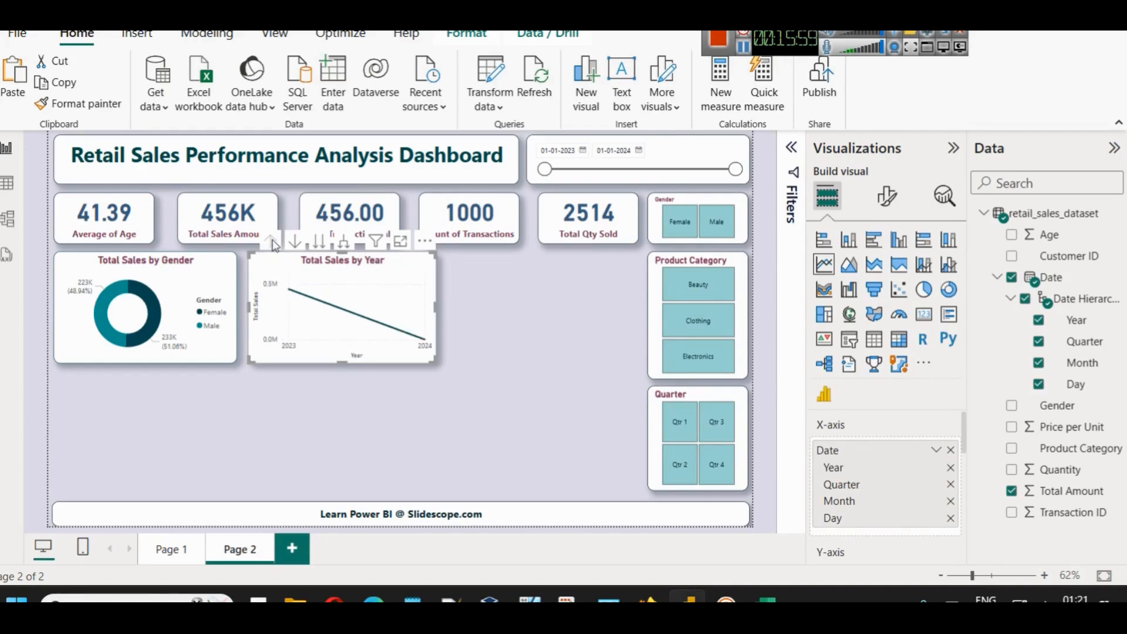
click(345, 247)
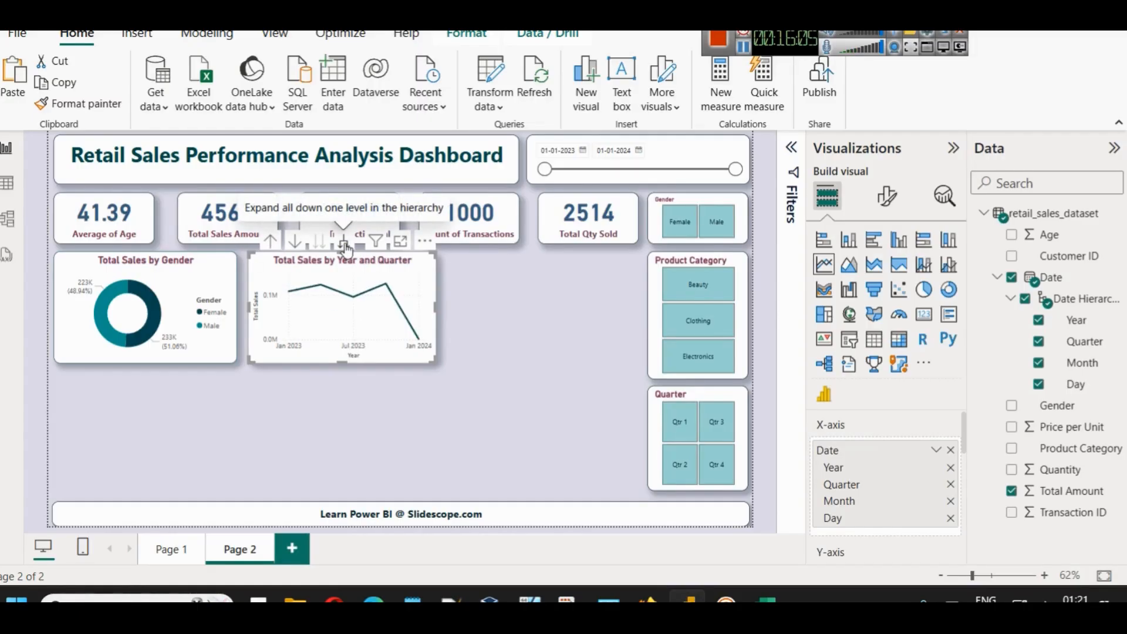
click(345, 247)
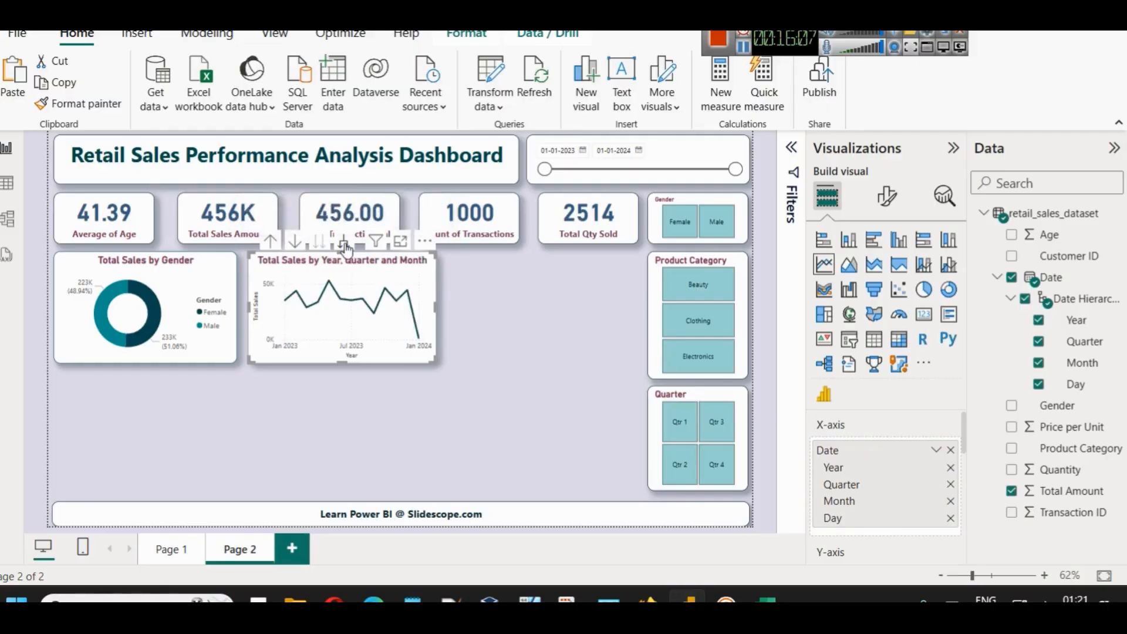
- Turn on the forecast for the monthly total sales line chart
mouse_move(287, 302)
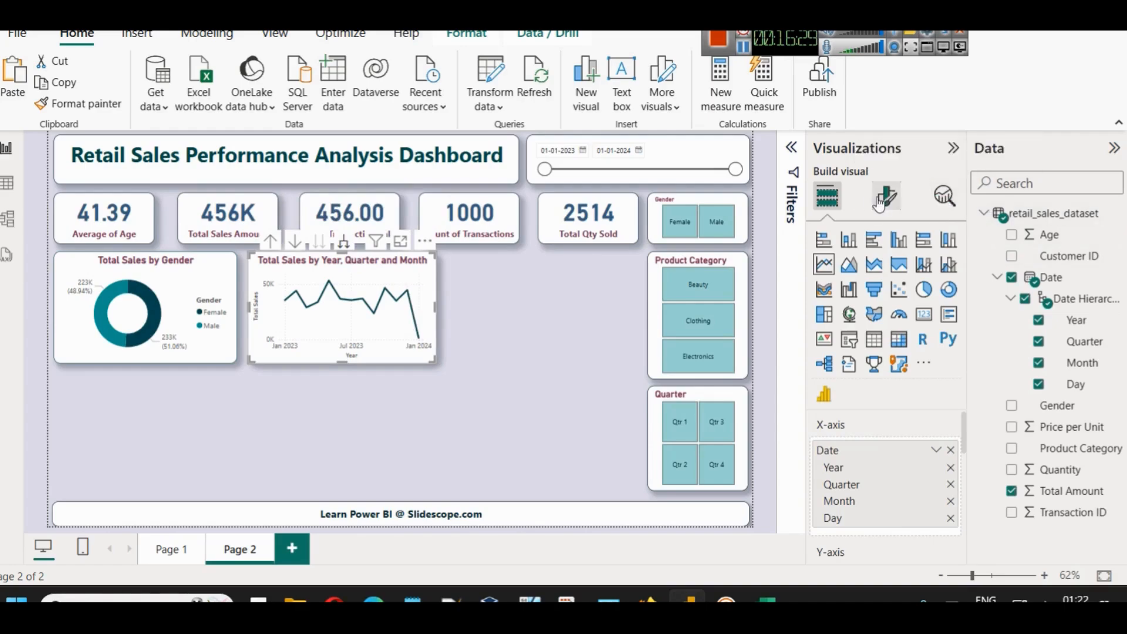
click(945, 199)
scroll(905, 428, down, 2)
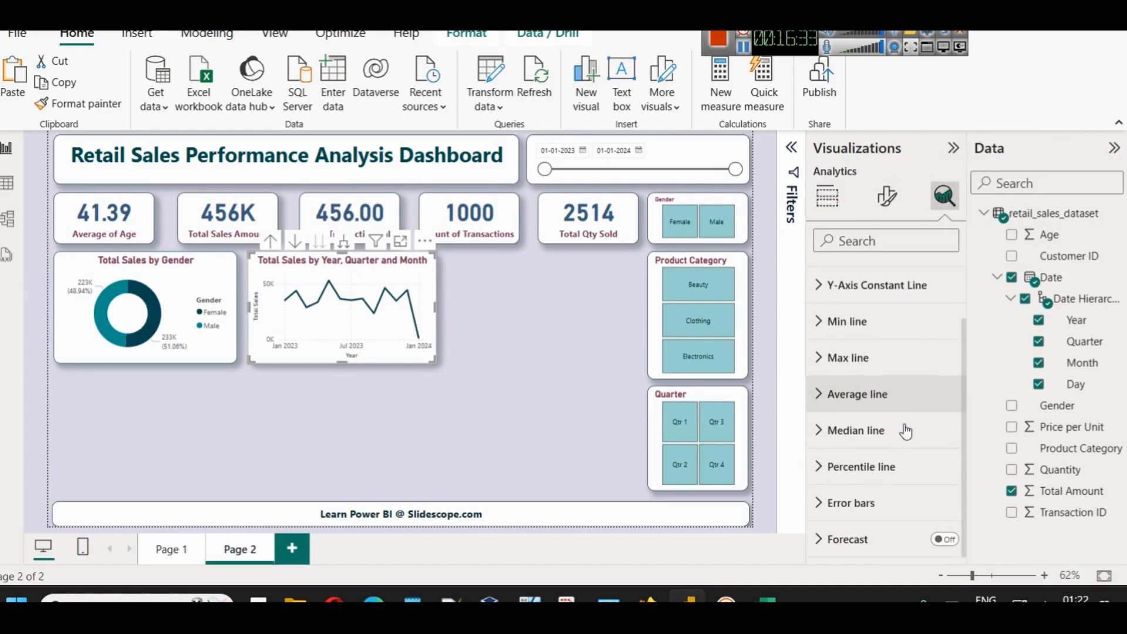
click(943, 538)
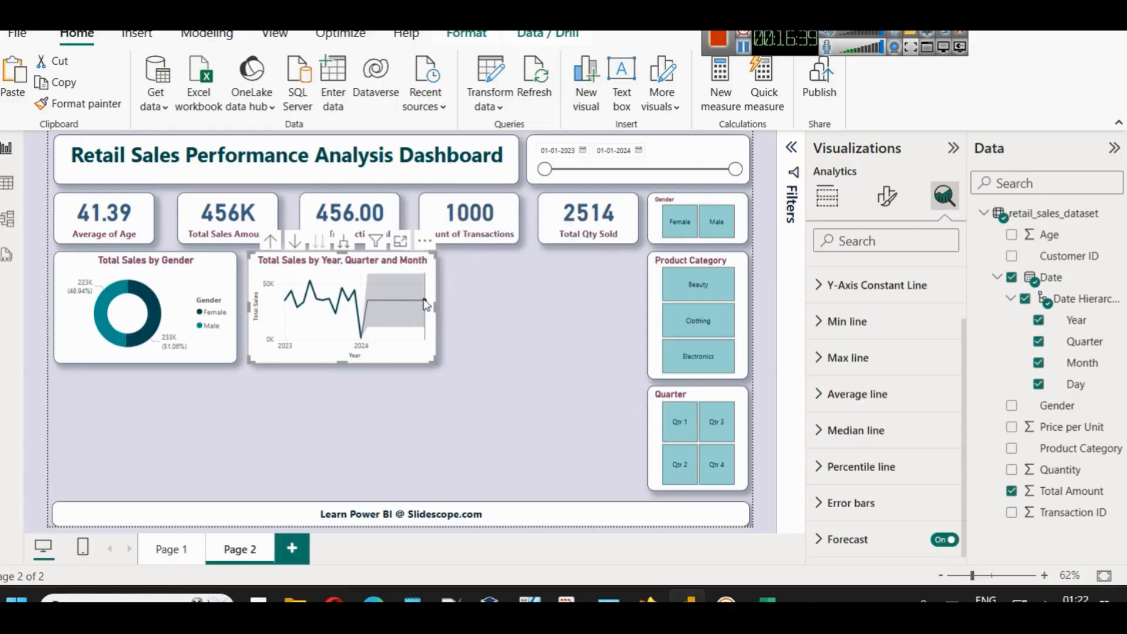
- Set the line chart's forecast length to 5 points and apply it
click(849, 537)
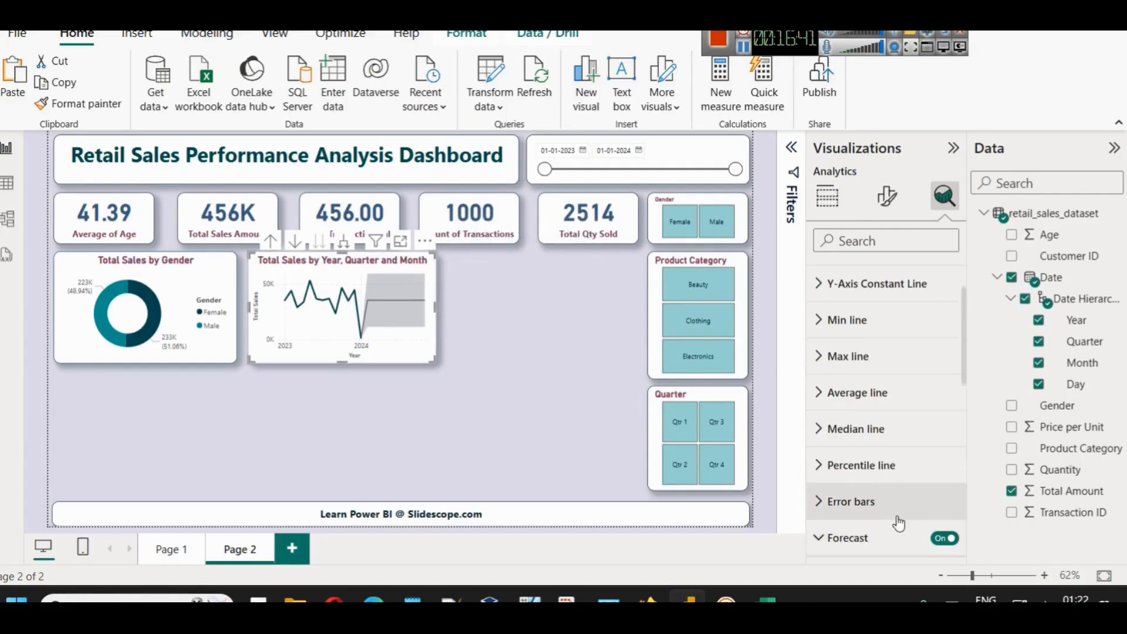
scroll(884, 481, down, 3)
scroll(882, 454, down, 2)
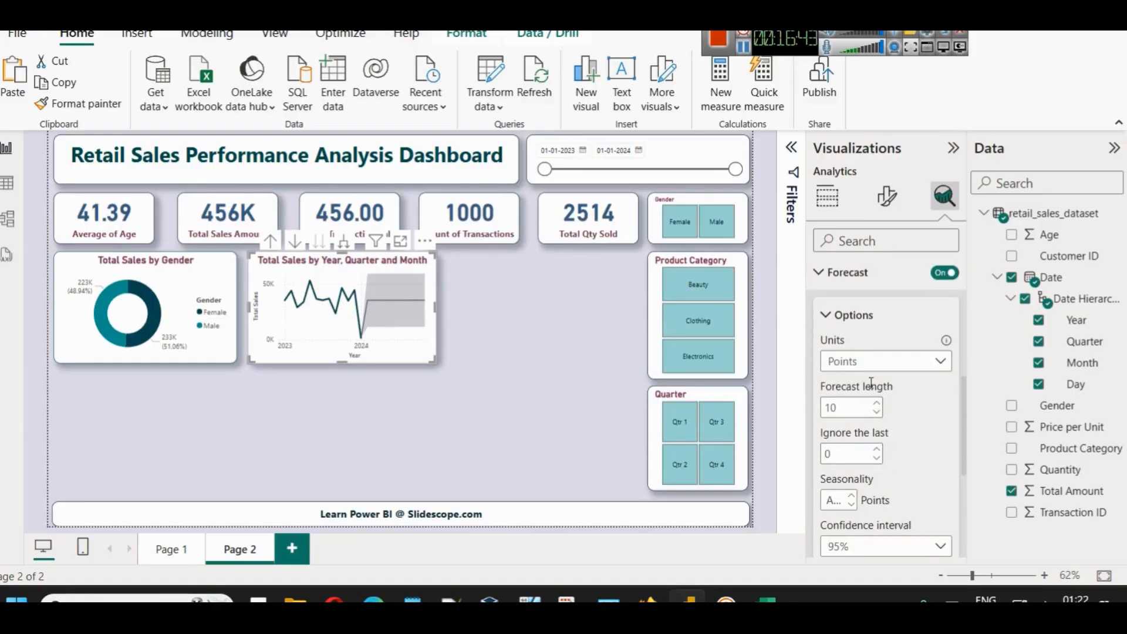
click(875, 413)
scroll(902, 470, down, 2)
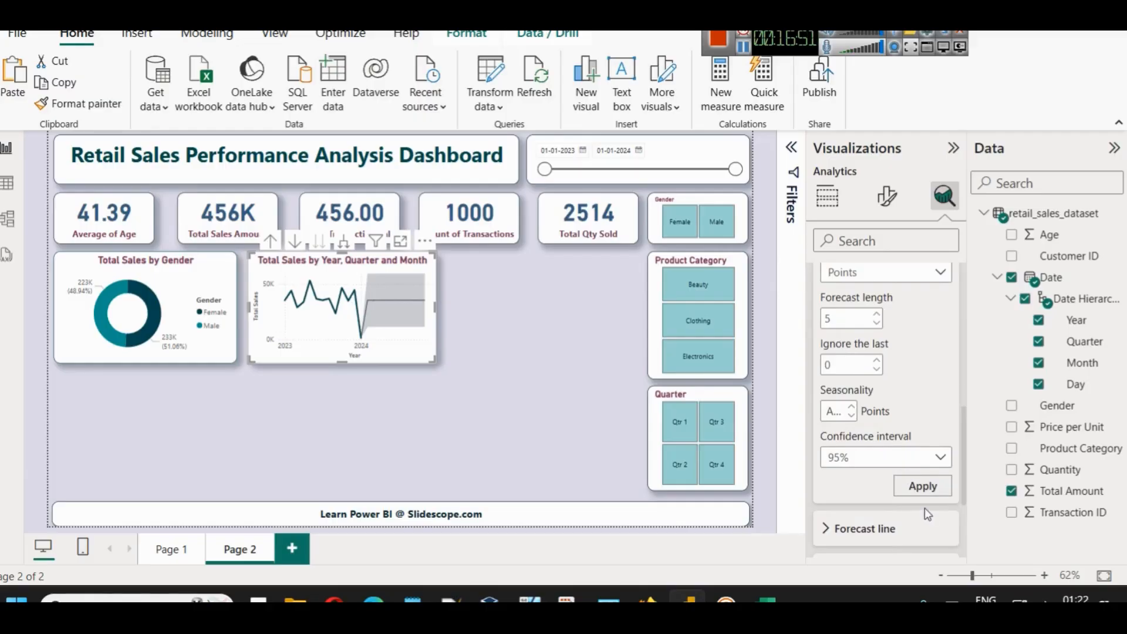
click(923, 491)
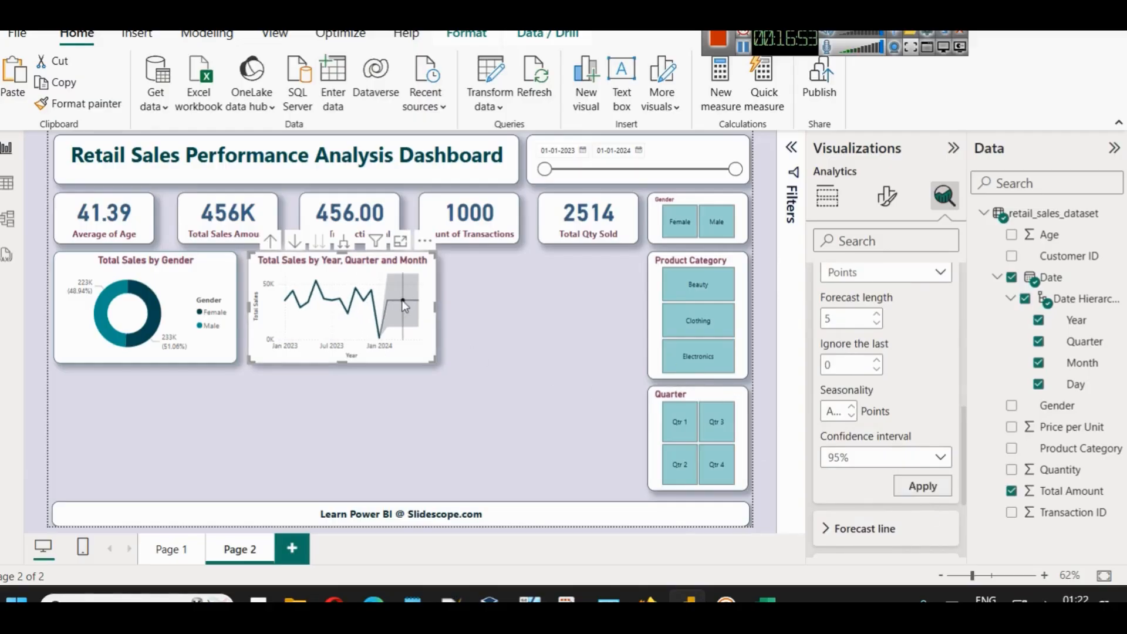
- Change the forecast units to Months with a forecast length of 2 and apply the settings
scroll(918, 397, up, 4)
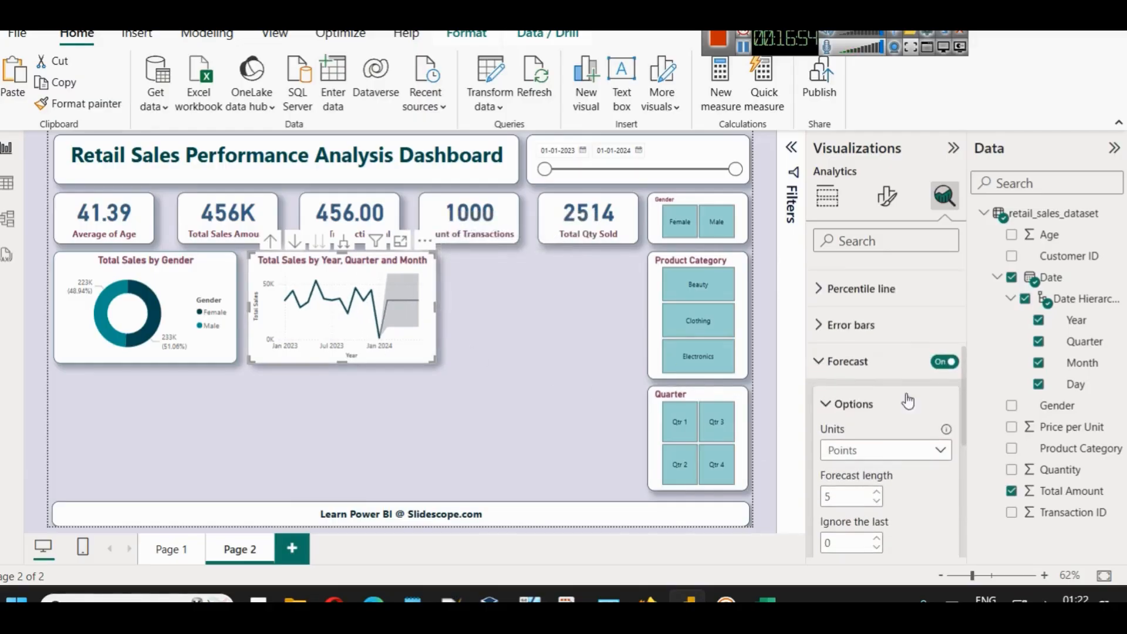
click(861, 449)
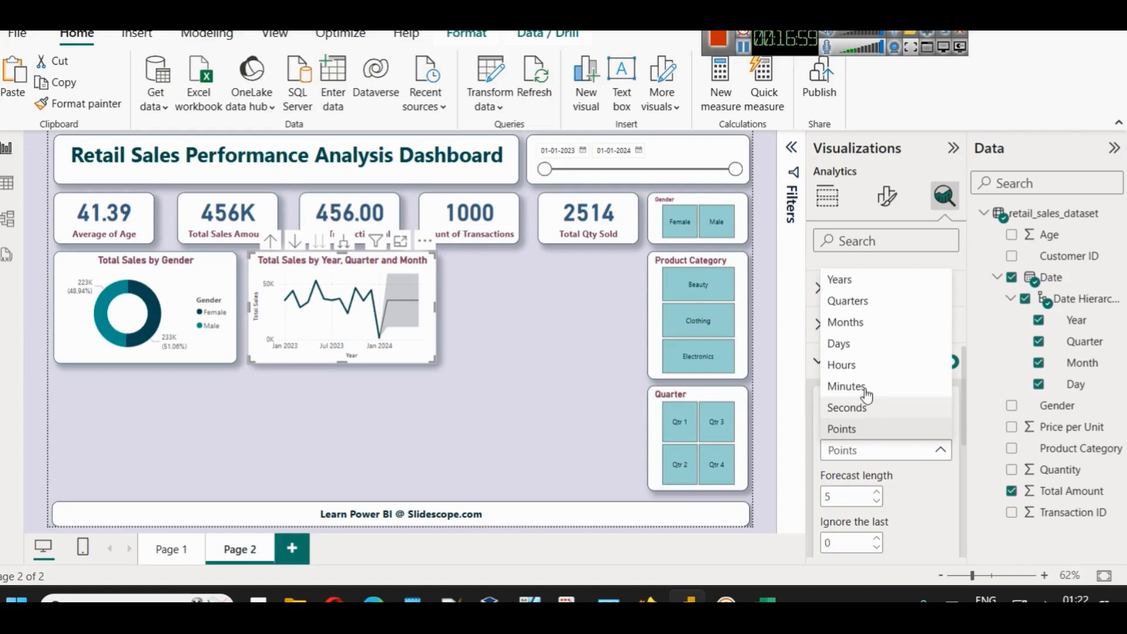
click(845, 323)
click(851, 498)
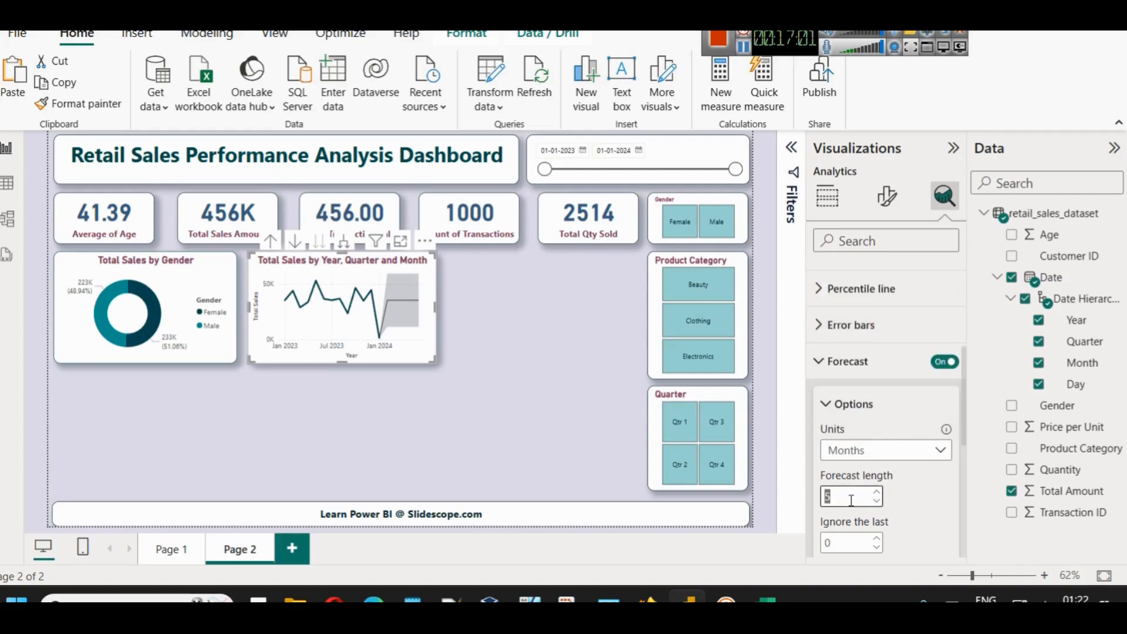
scroll(912, 476, down, 4)
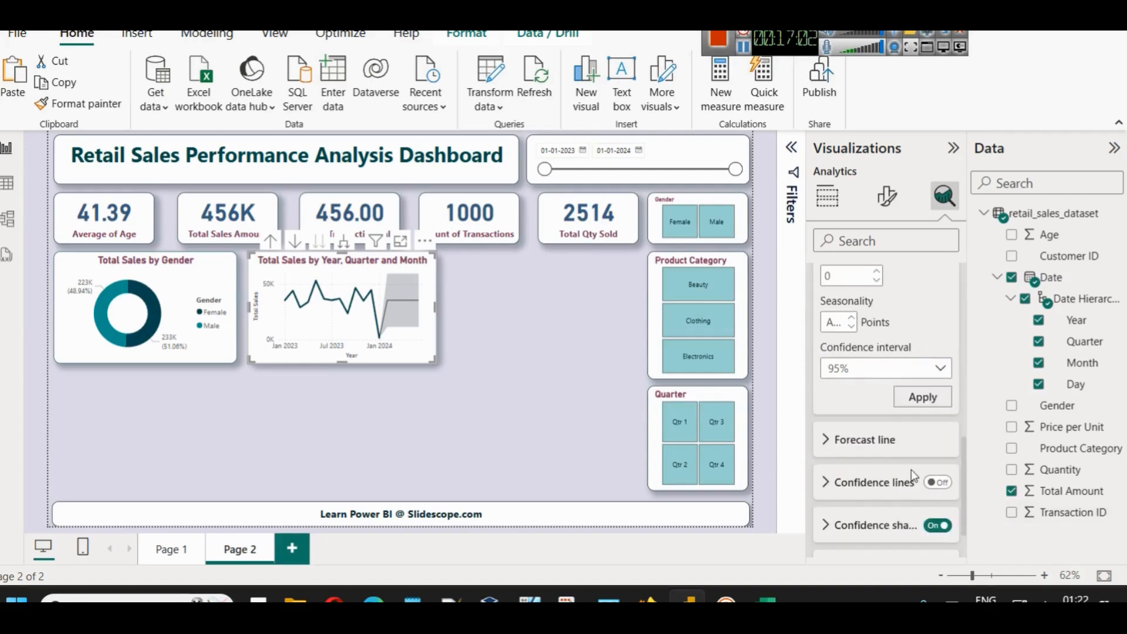
click(897, 401)
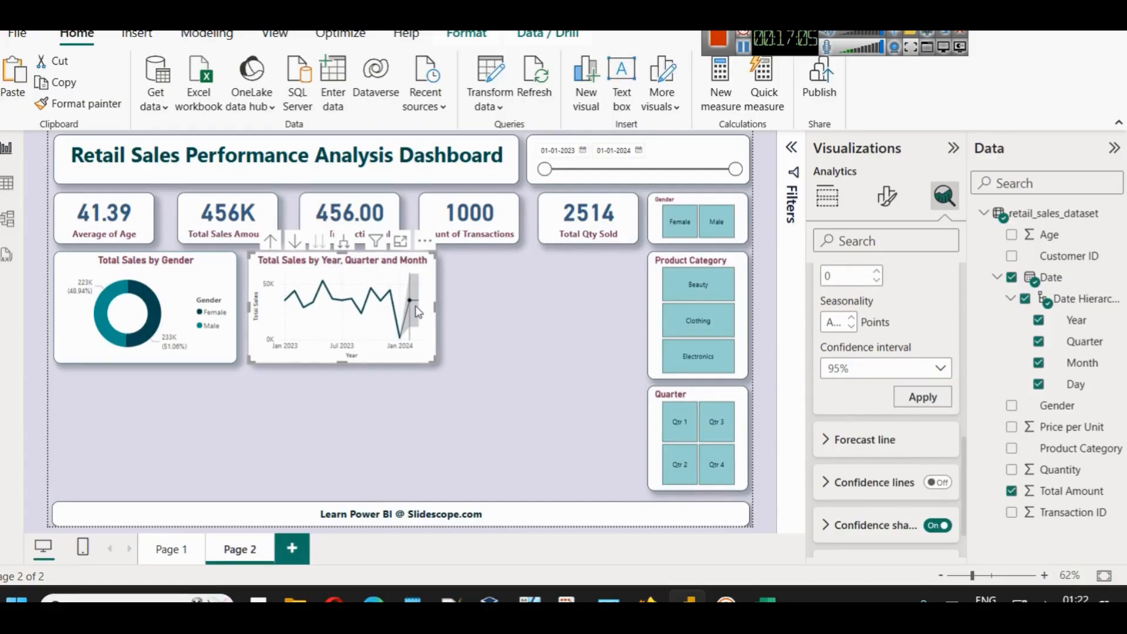
- Set the forecast to ignore the last 1 month with a seasonality of 1 point, and apply the settings
mouse_move(418, 311)
scroll(885, 427, up, 1)
scroll(884, 437, up, 2)
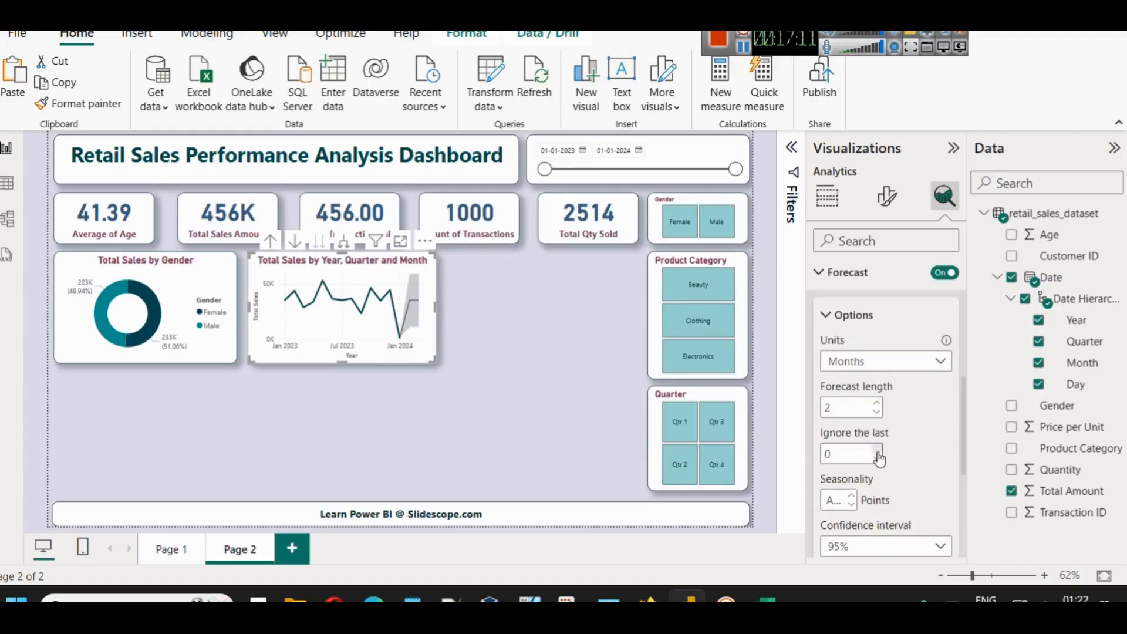
click(878, 452)
scroll(900, 469, down, 3)
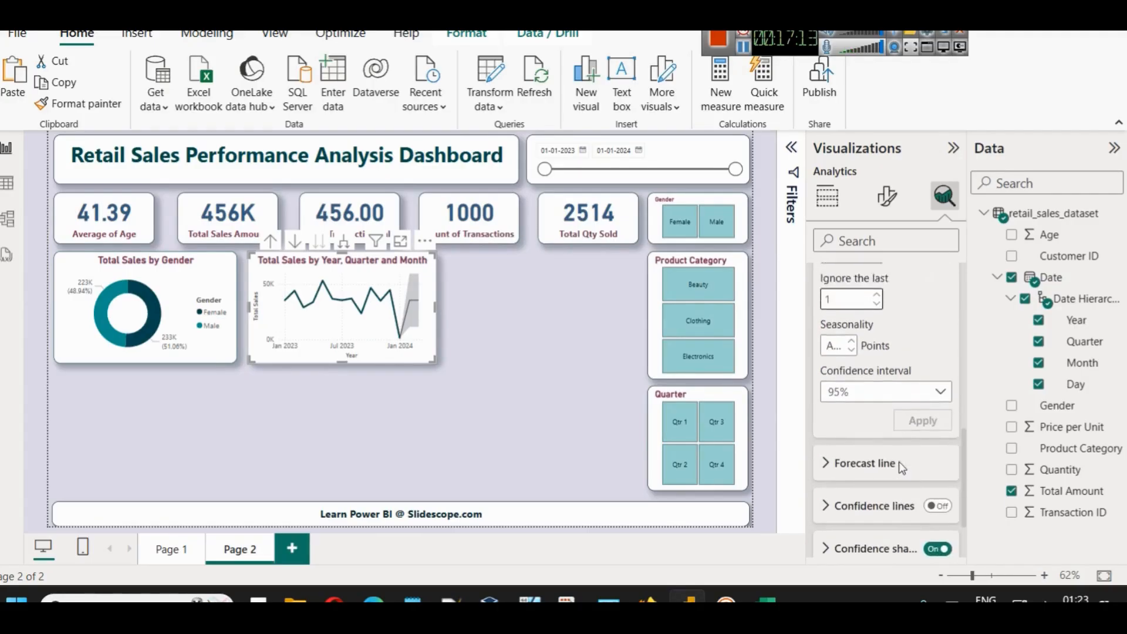
scroll(899, 461, up, 1)
click(851, 406)
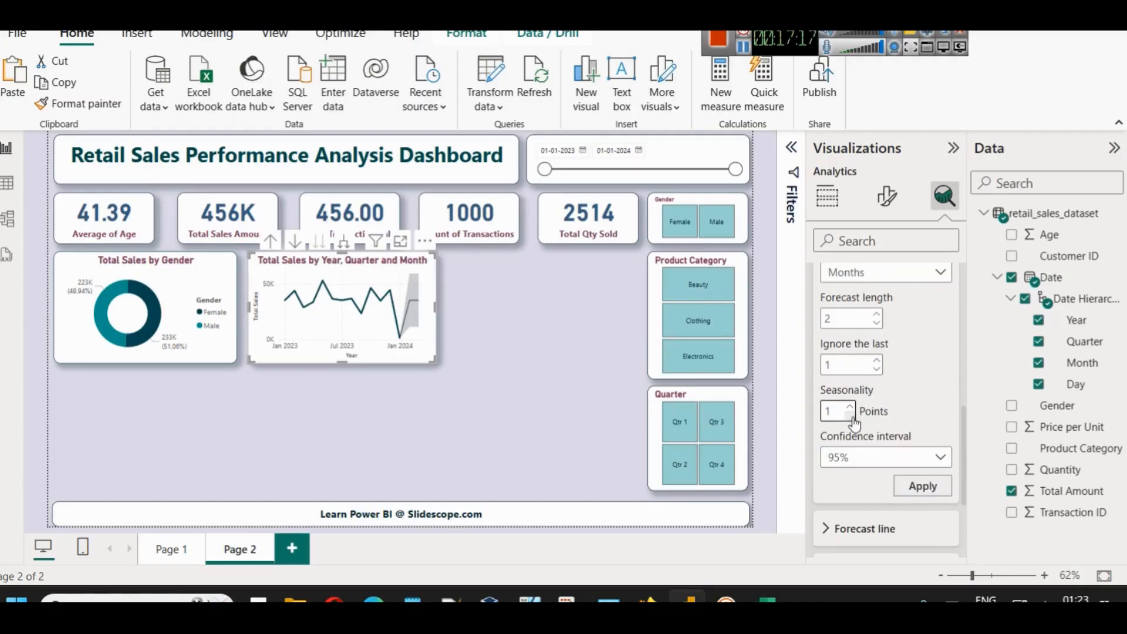
click(851, 406)
click(850, 415)
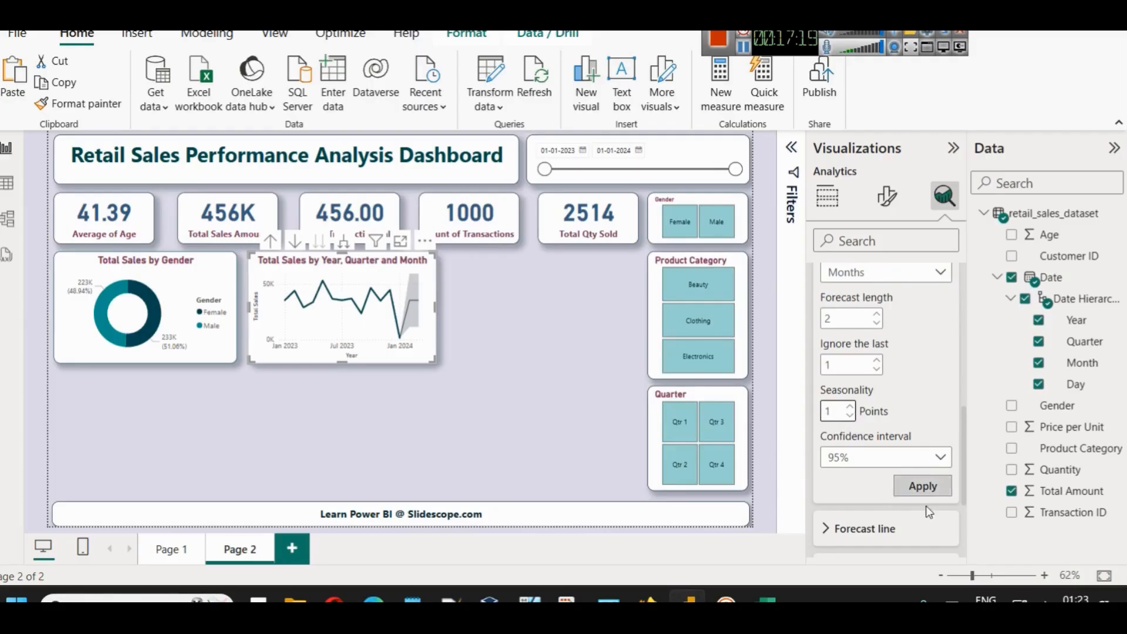
click(927, 487)
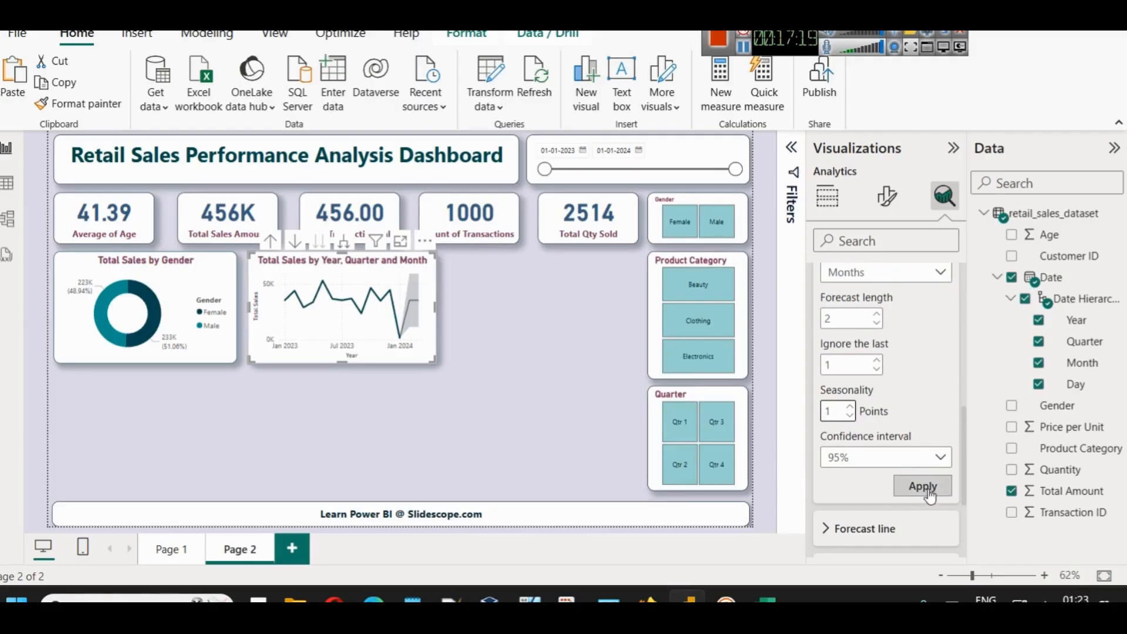
- Duplicate the forecast line chart into the empty space beside it and remove Date from the copy's X-axis
click(449, 283)
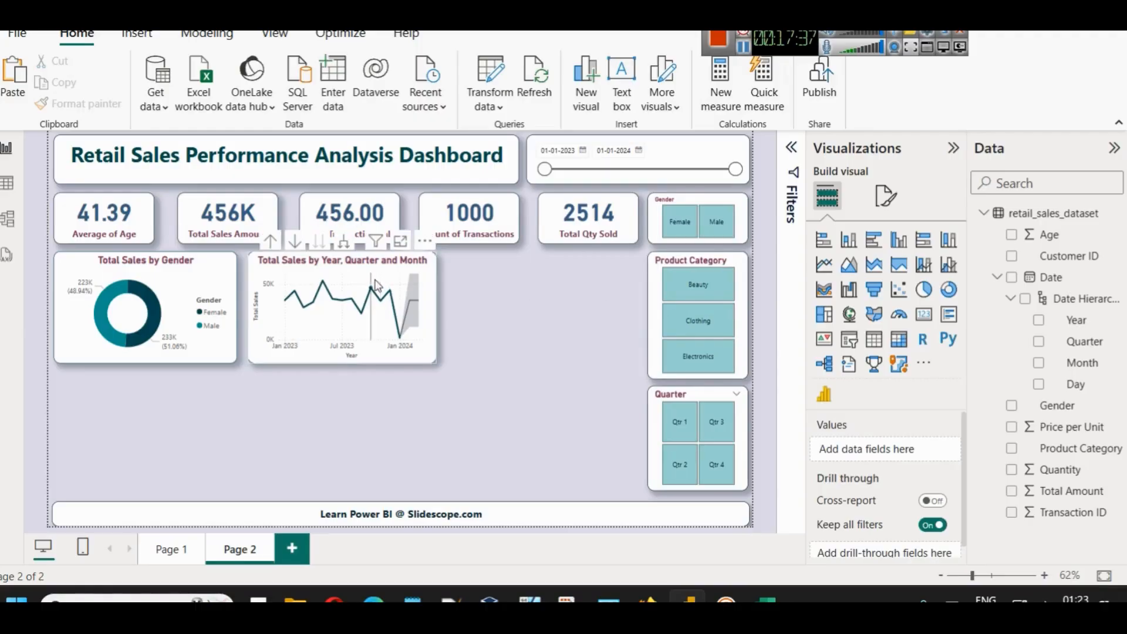
drag(364, 266, 569, 271)
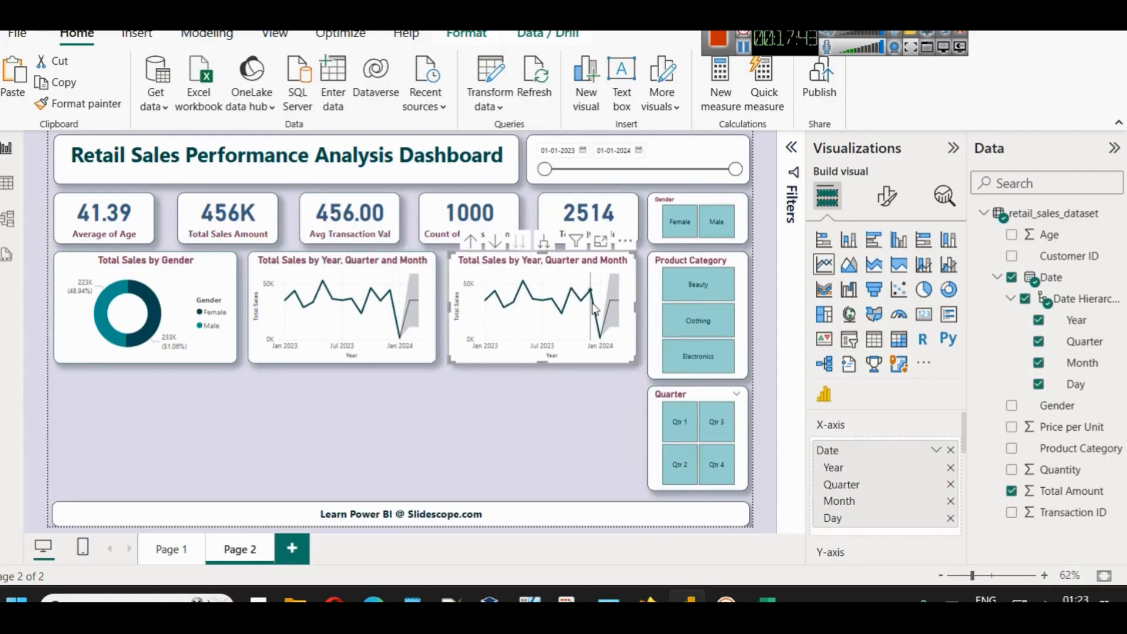
click(950, 450)
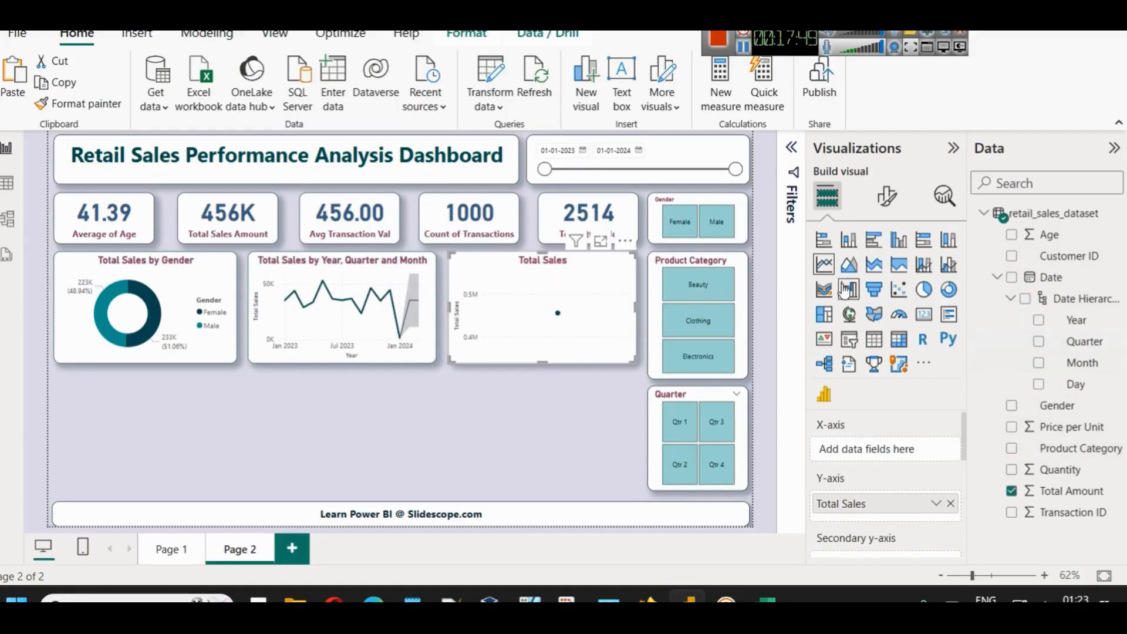
- Convert the copied visual to a clustered bar chart with Product Category on the Y-axis
click(874, 244)
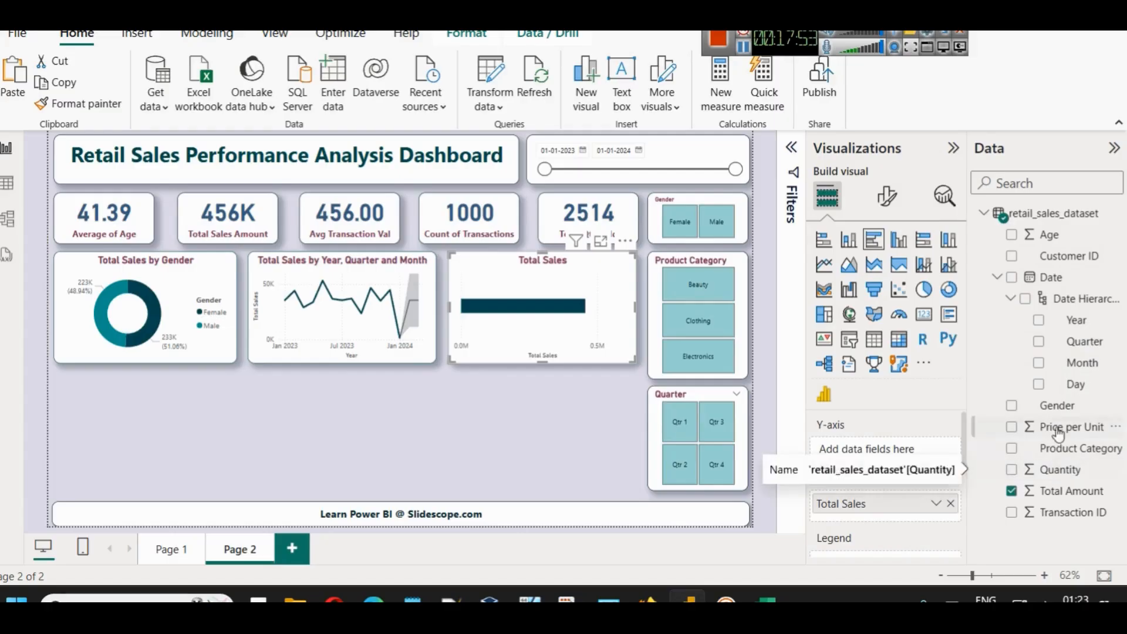
click(996, 277)
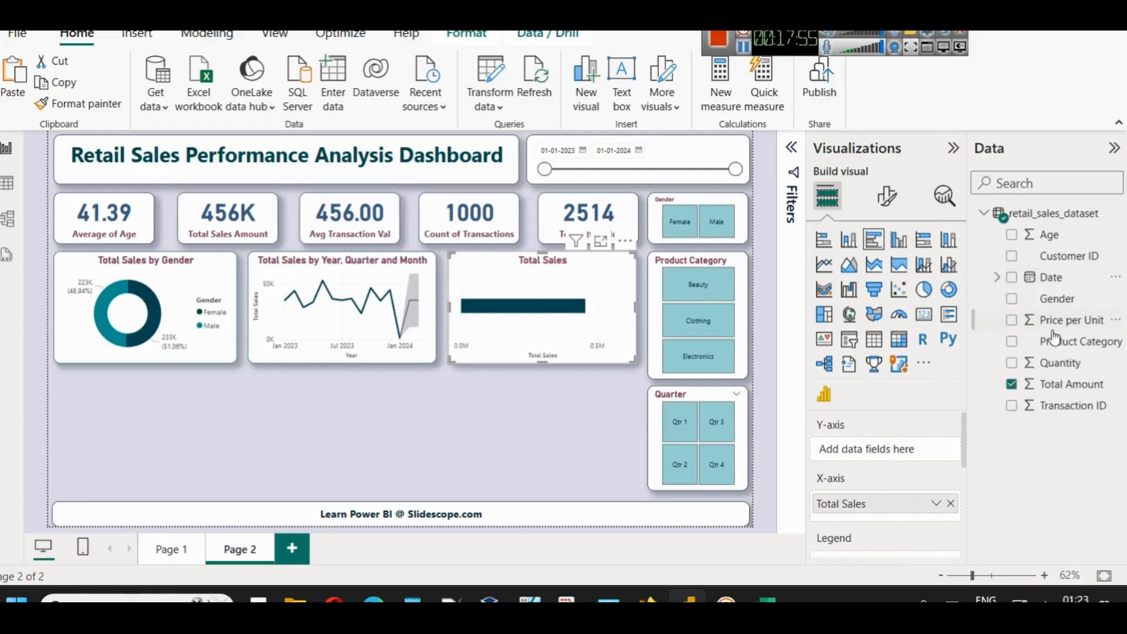
drag(1080, 345, 937, 449)
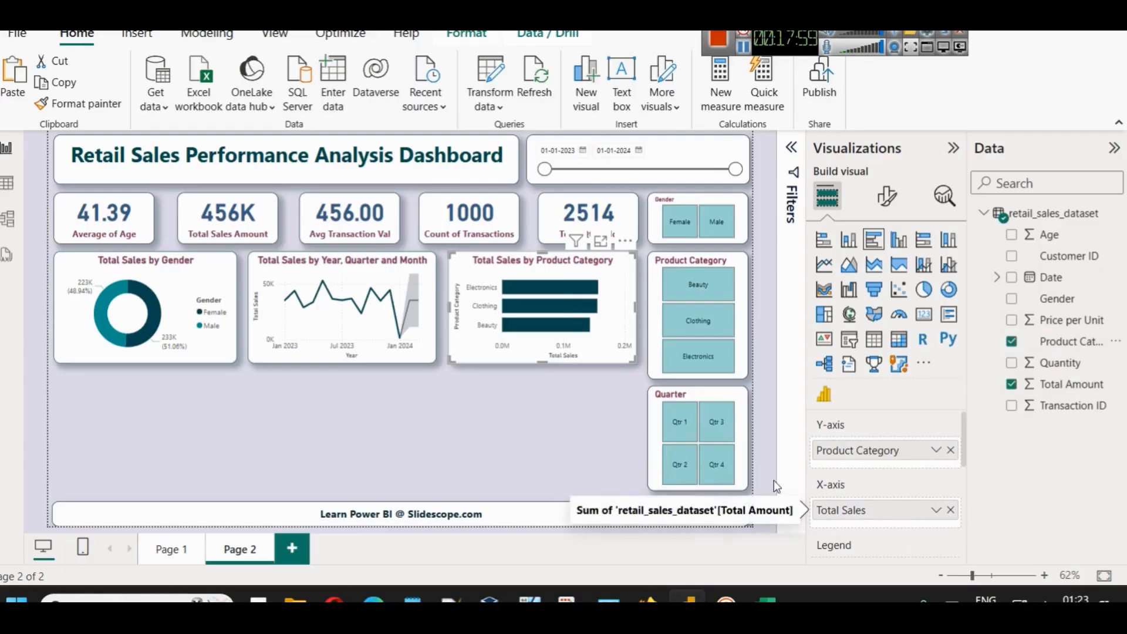
- Color the Beauty bar light pink in the Total Sales by Product Category chart
click(886, 197)
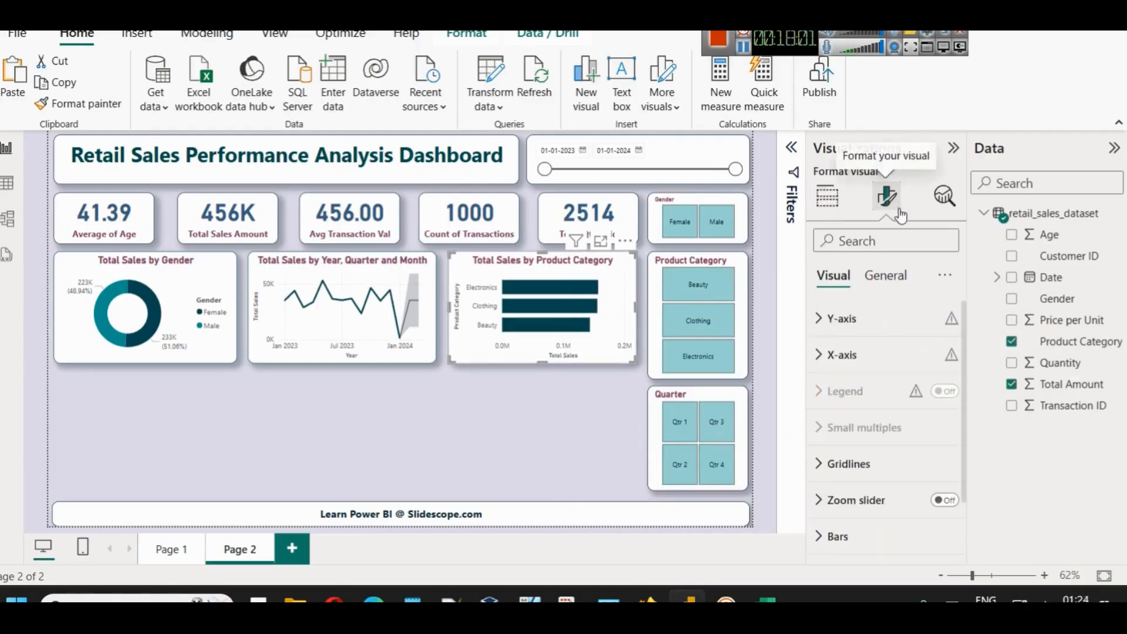
click(861, 469)
scroll(861, 422, down, 3)
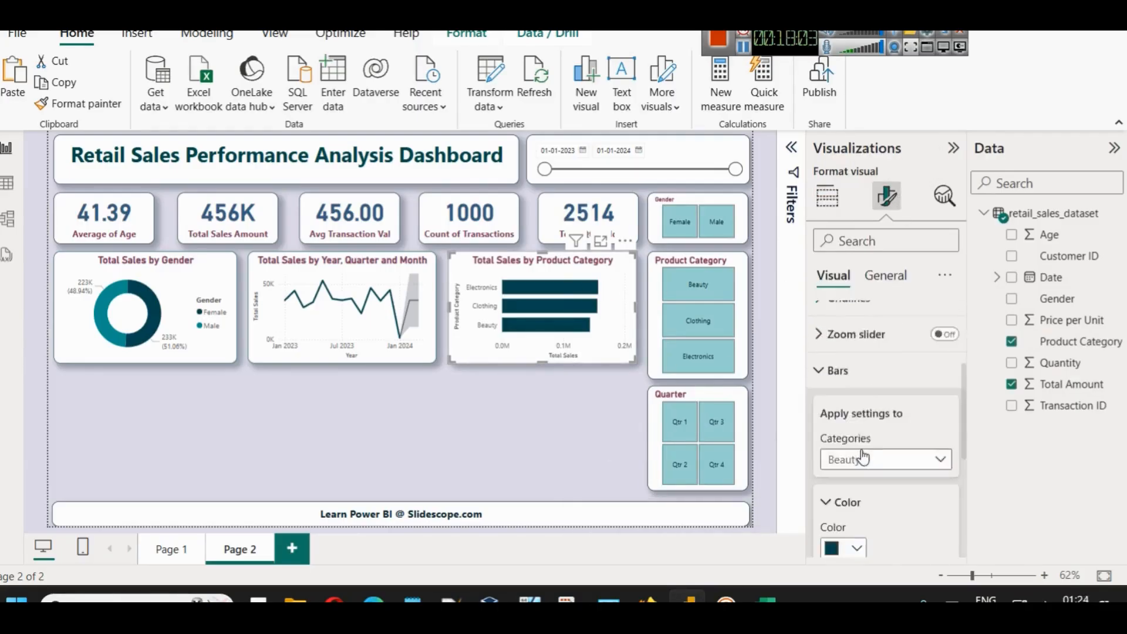
click(861, 375)
click(854, 463)
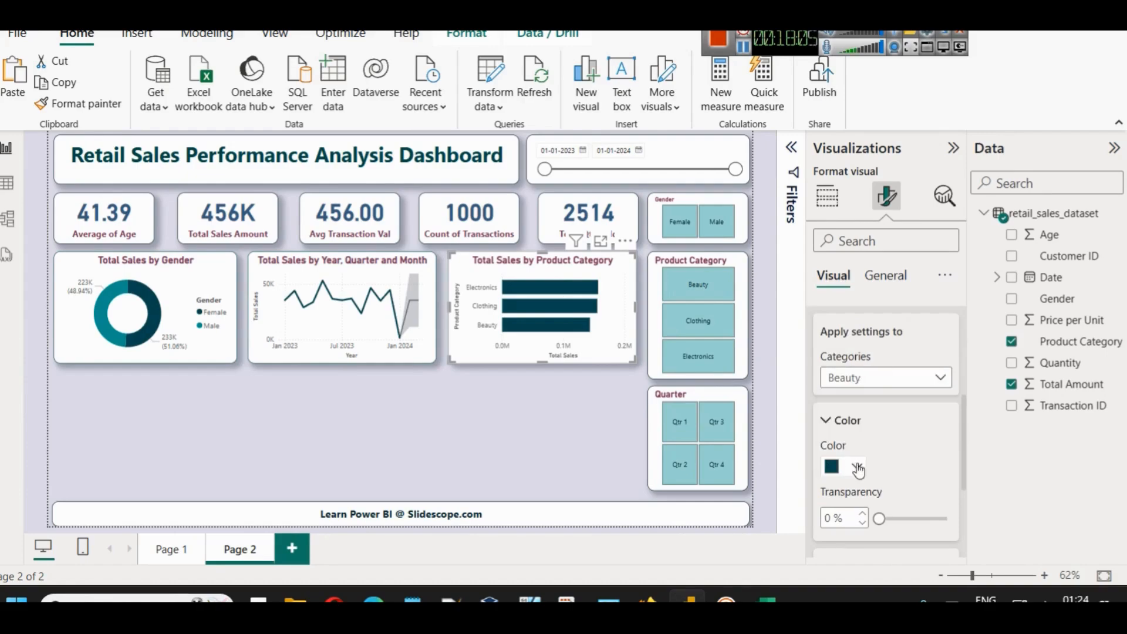
click(858, 470)
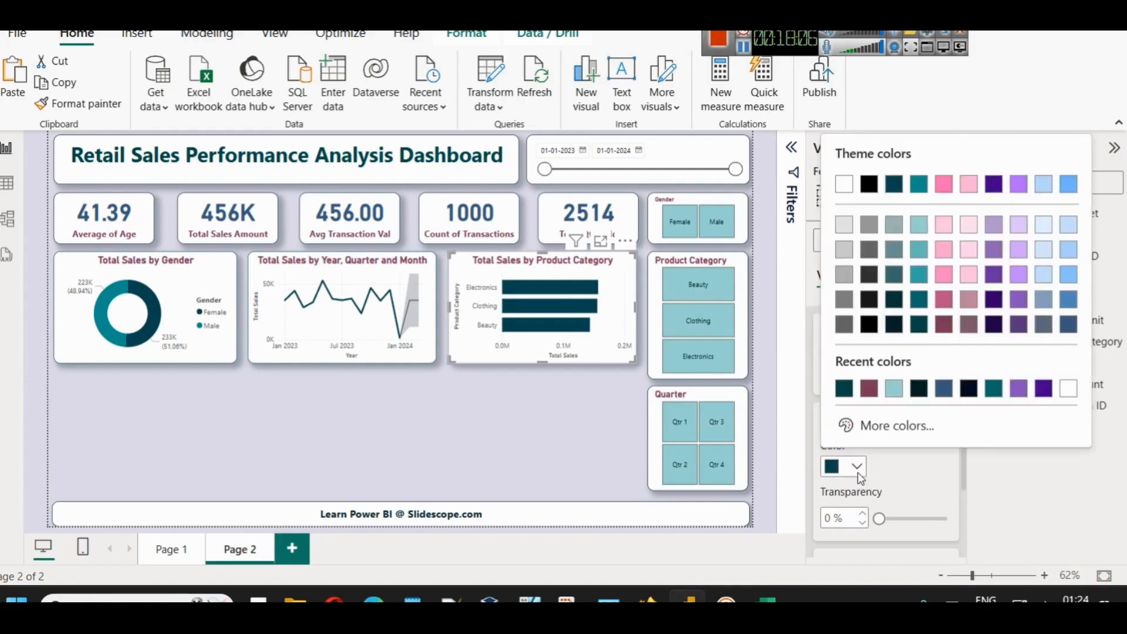
click(942, 253)
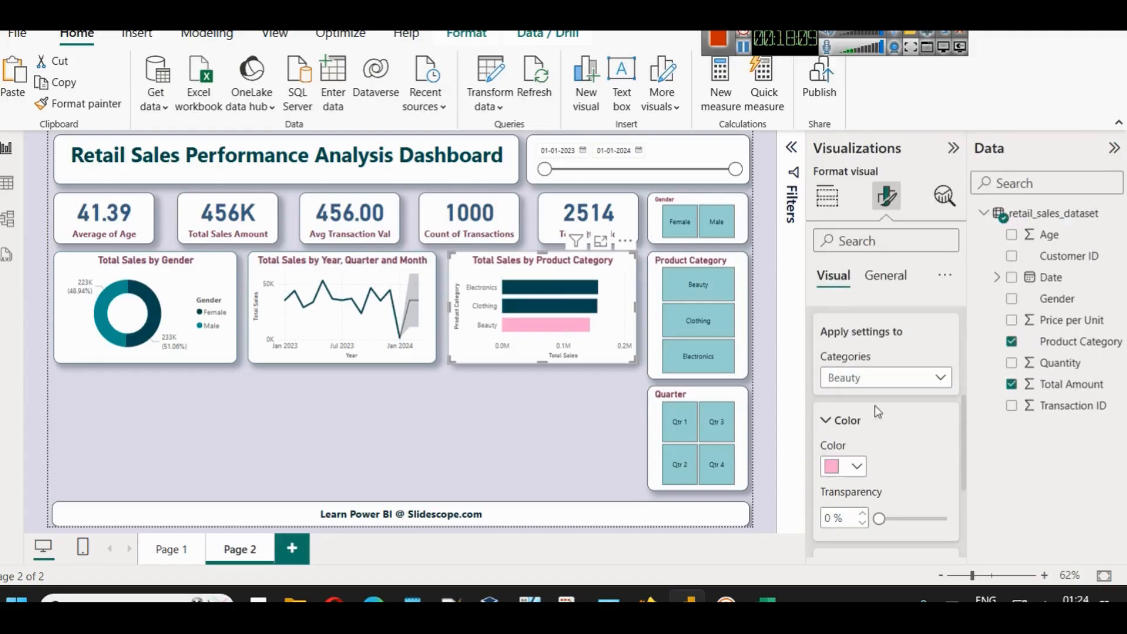
- Color the Clothing bar medium blue in the product category chart
click(868, 377)
click(880, 442)
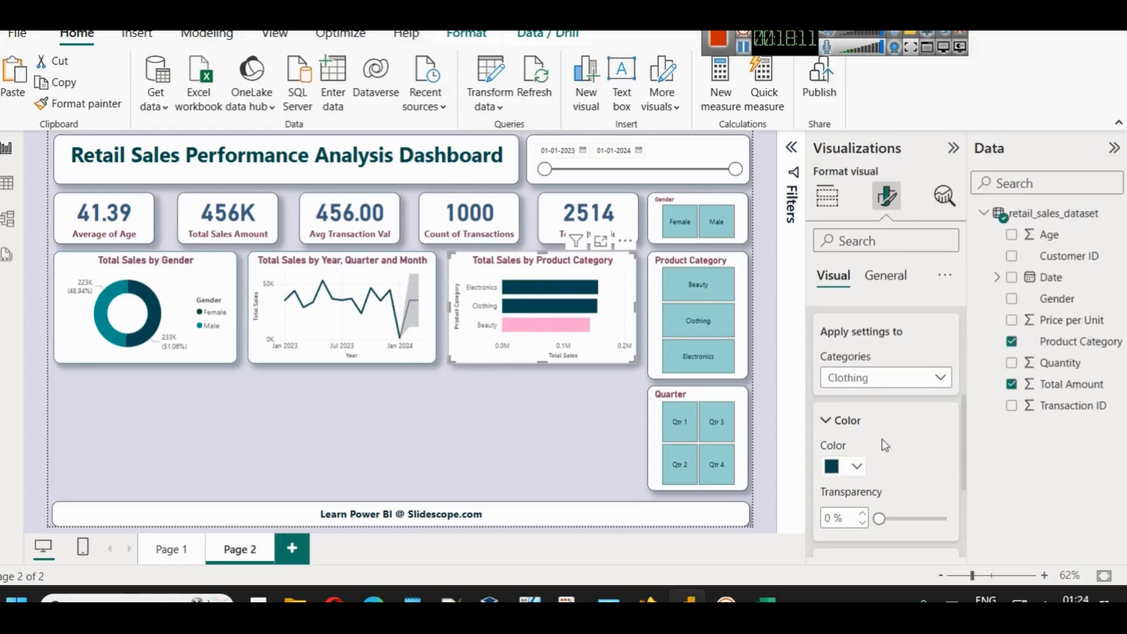
click(894, 378)
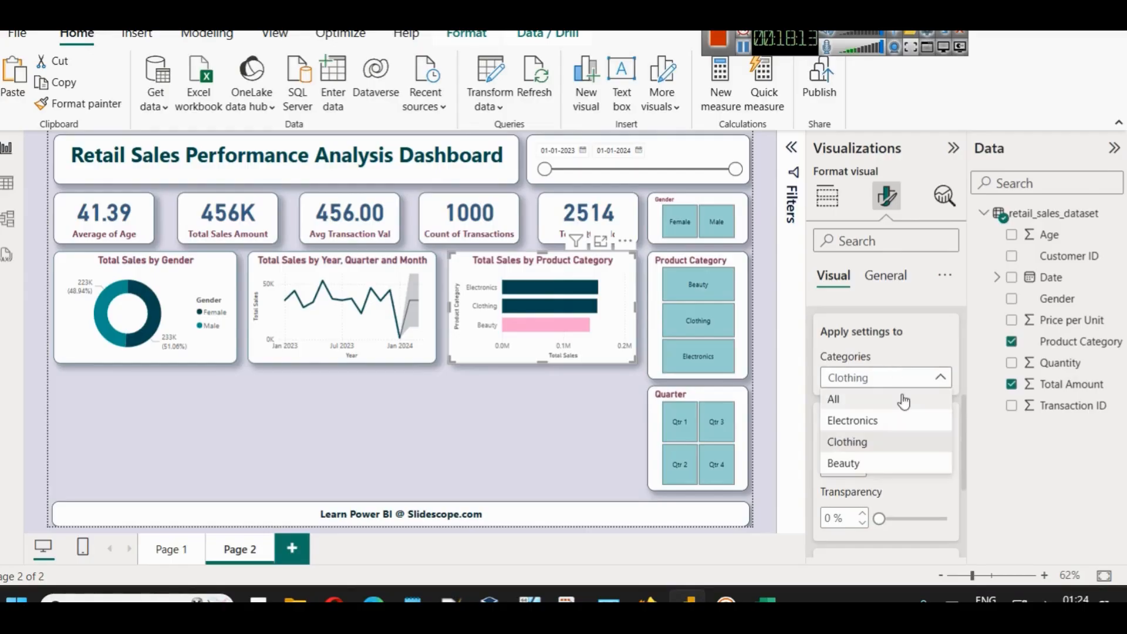
click(875, 441)
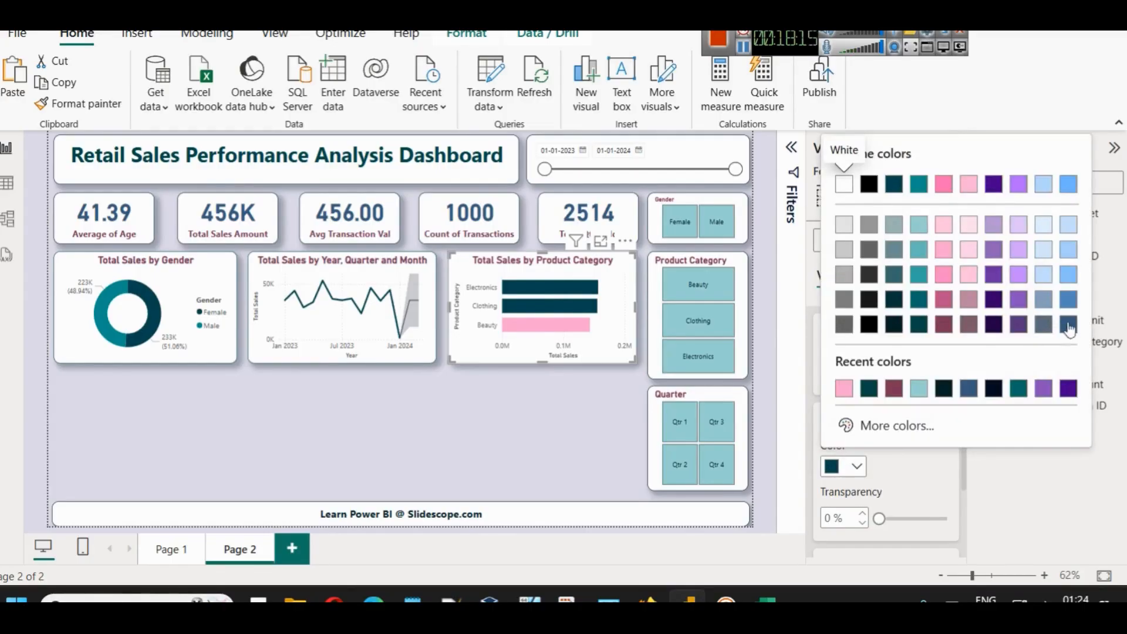
click(1068, 301)
- Color the Electronics bar dark gray in the product category chart
click(876, 389)
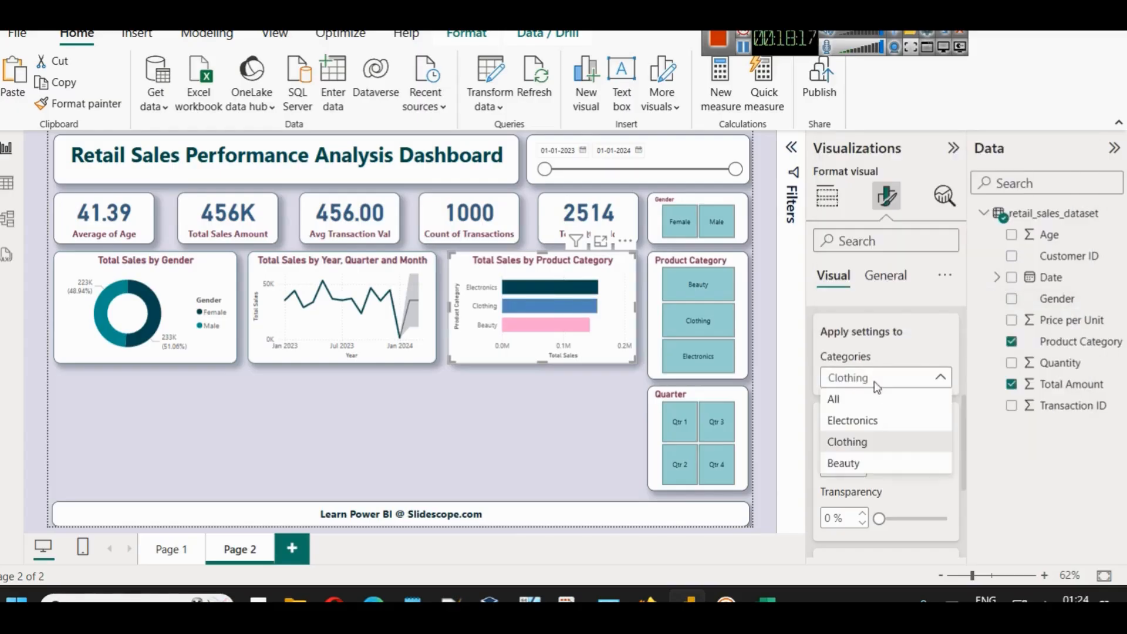
click(889, 421)
click(845, 467)
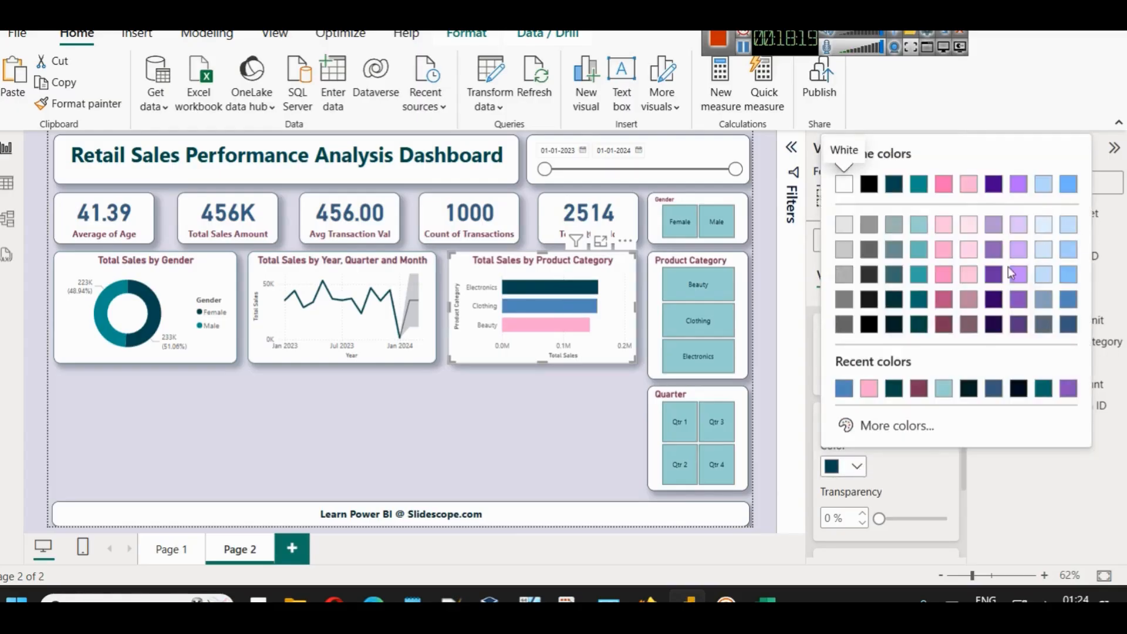
click(869, 249)
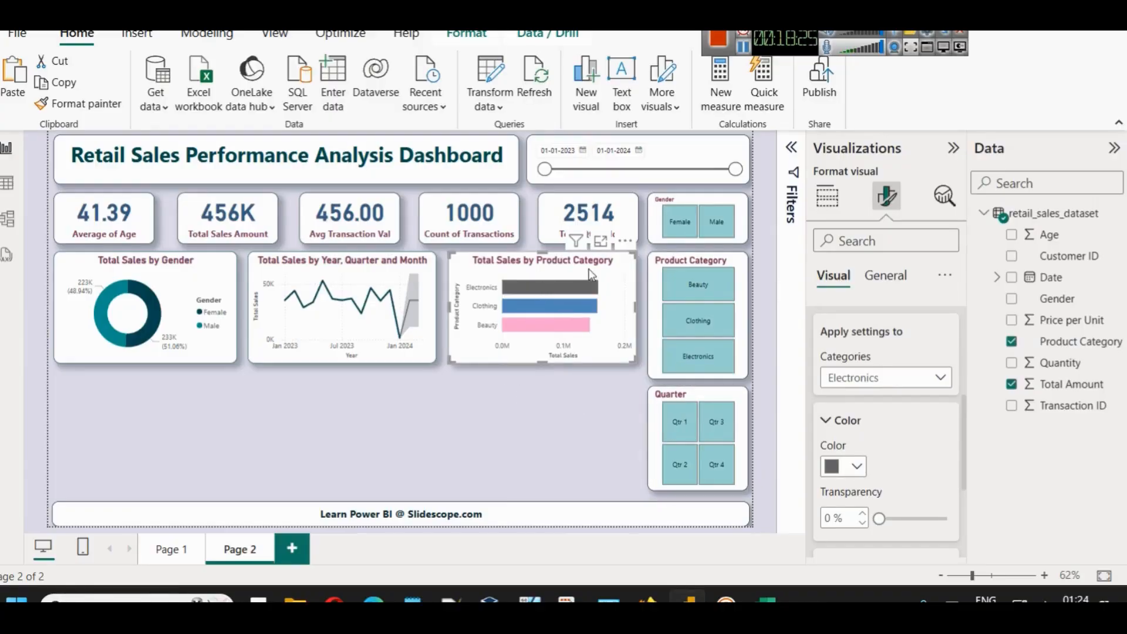
mouse_move(588, 291)
- Turn on data labels for the product category bar chart and set their position to Inside end
scroll(886, 379, up, 3)
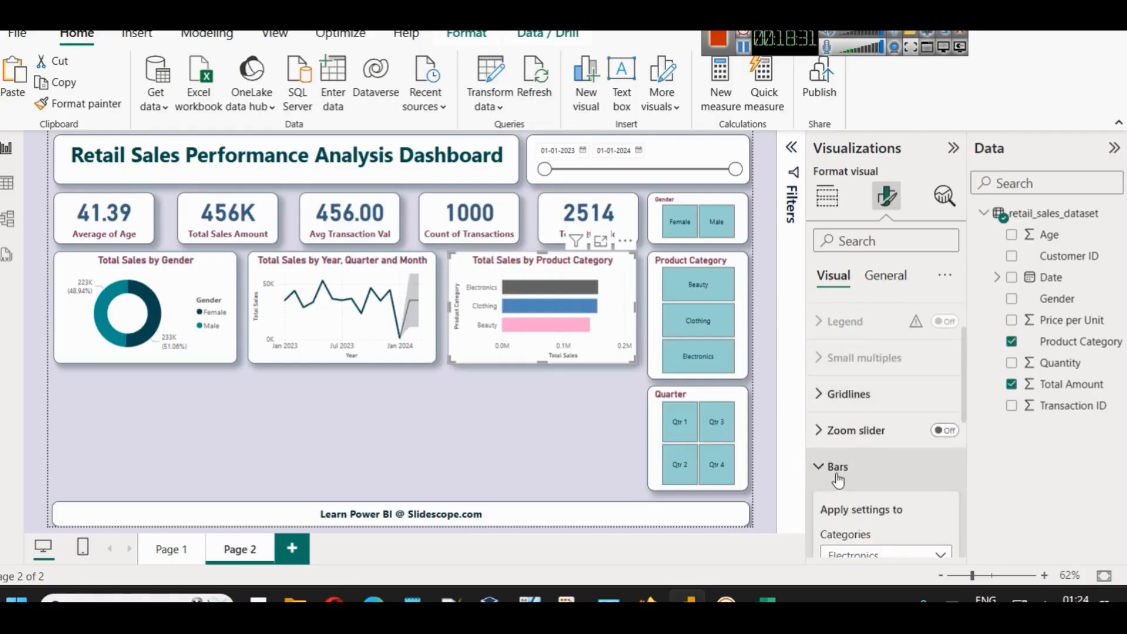
click(880, 475)
click(942, 503)
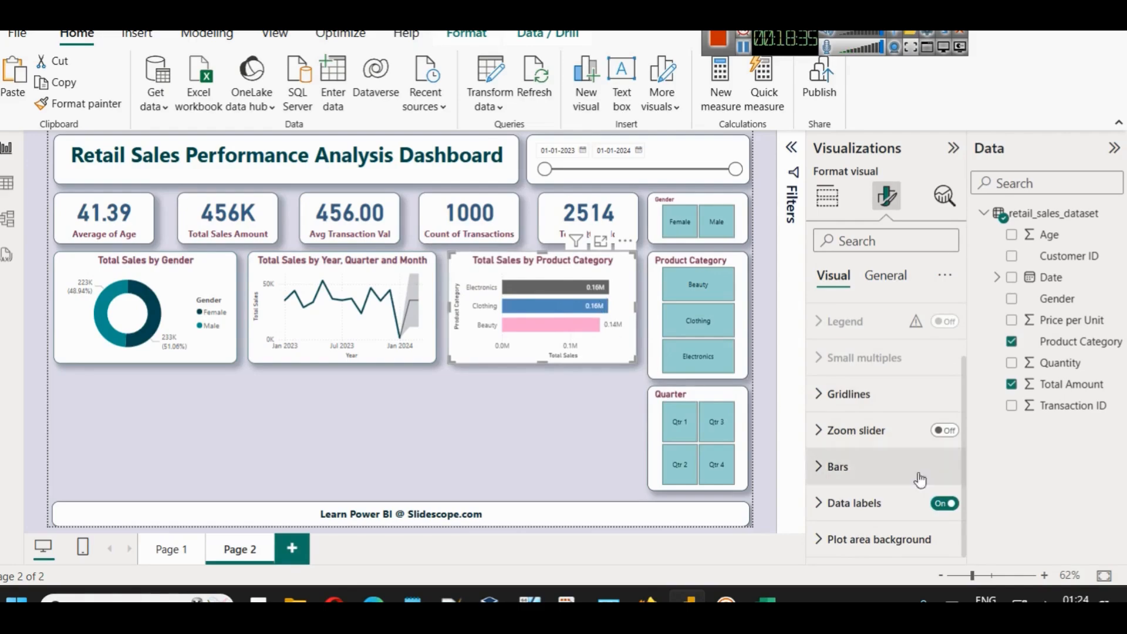
click(877, 500)
scroll(875, 473, down, 5)
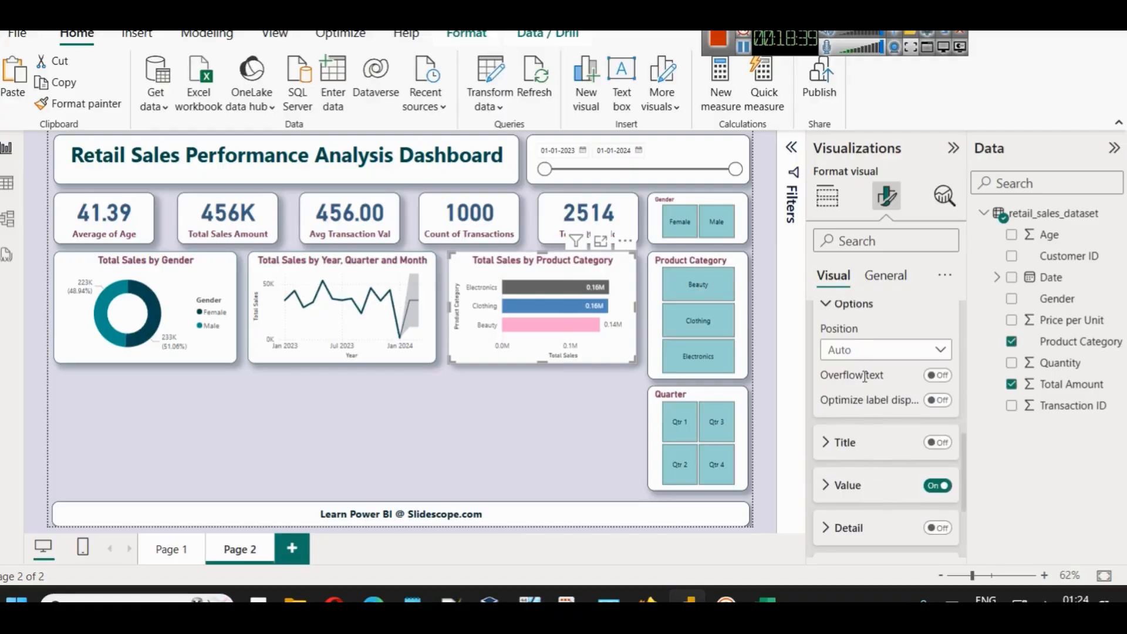
scroll(864, 376, up, 2)
click(866, 441)
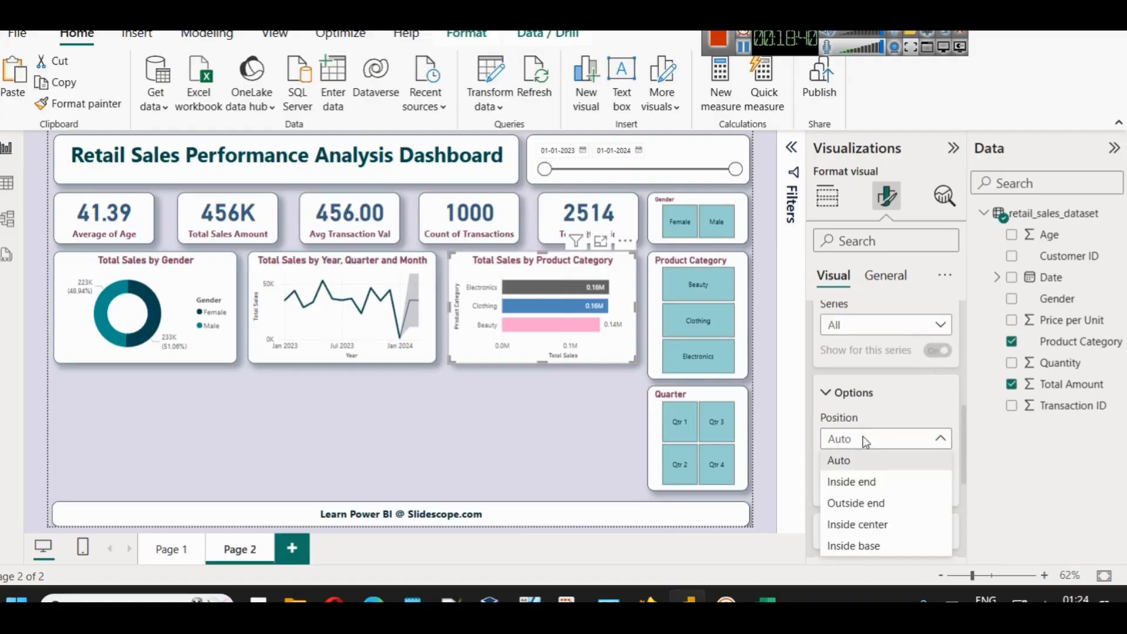
click(879, 481)
- Make the data label values of the product category bar chart bold
scroll(833, 446, down, 3)
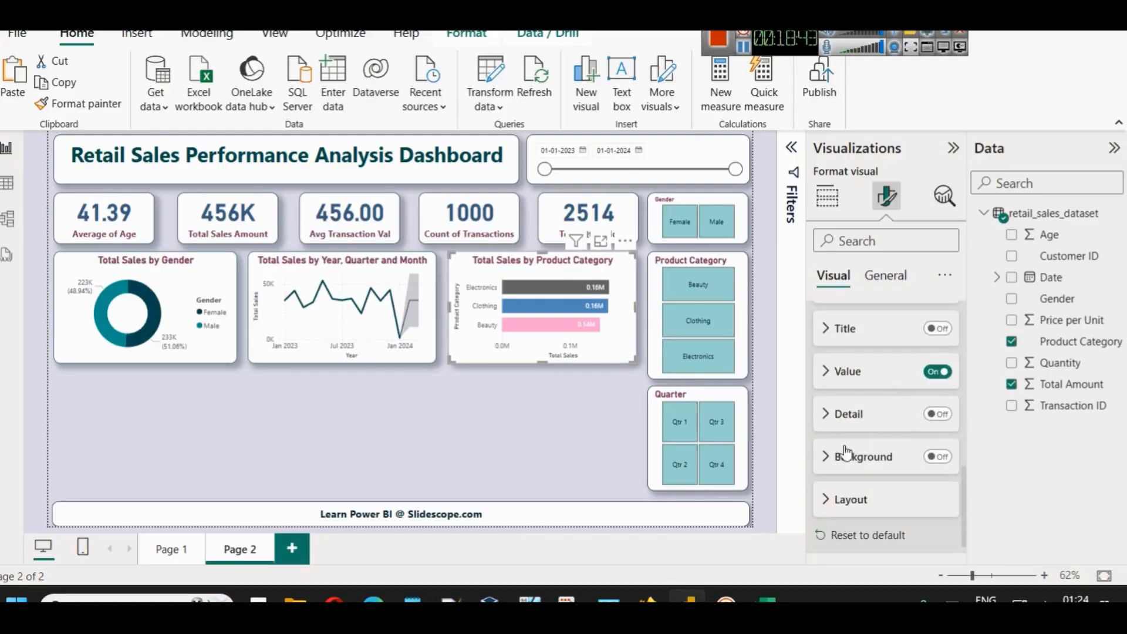
scroll(845, 452, down, 1)
click(843, 340)
scroll(851, 352, down, 4)
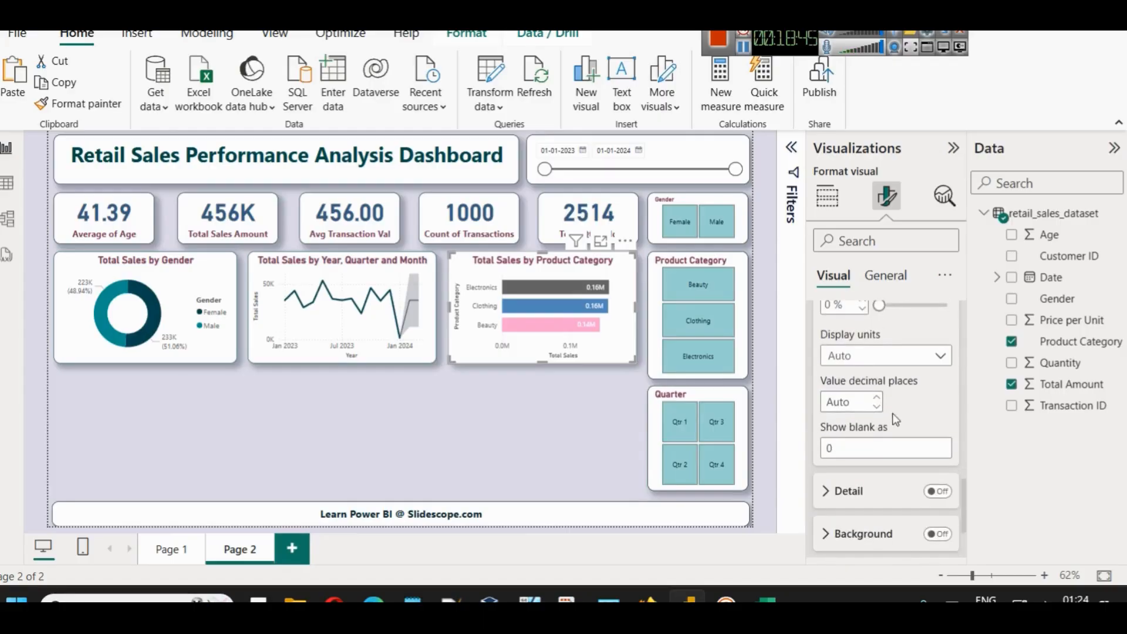
click(843, 350)
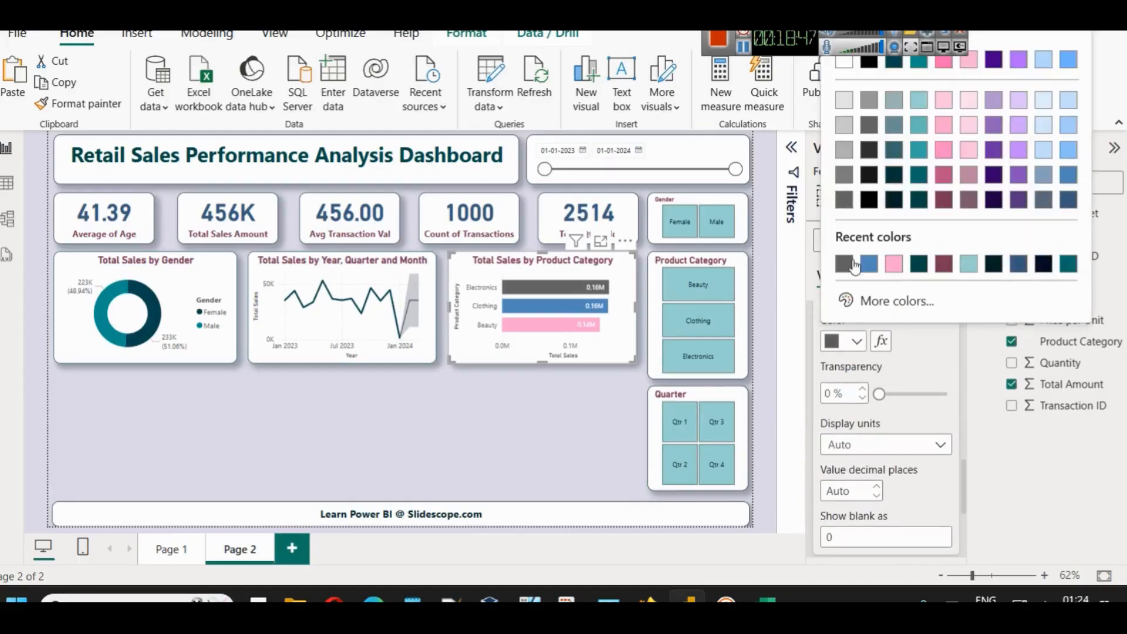
click(914, 359)
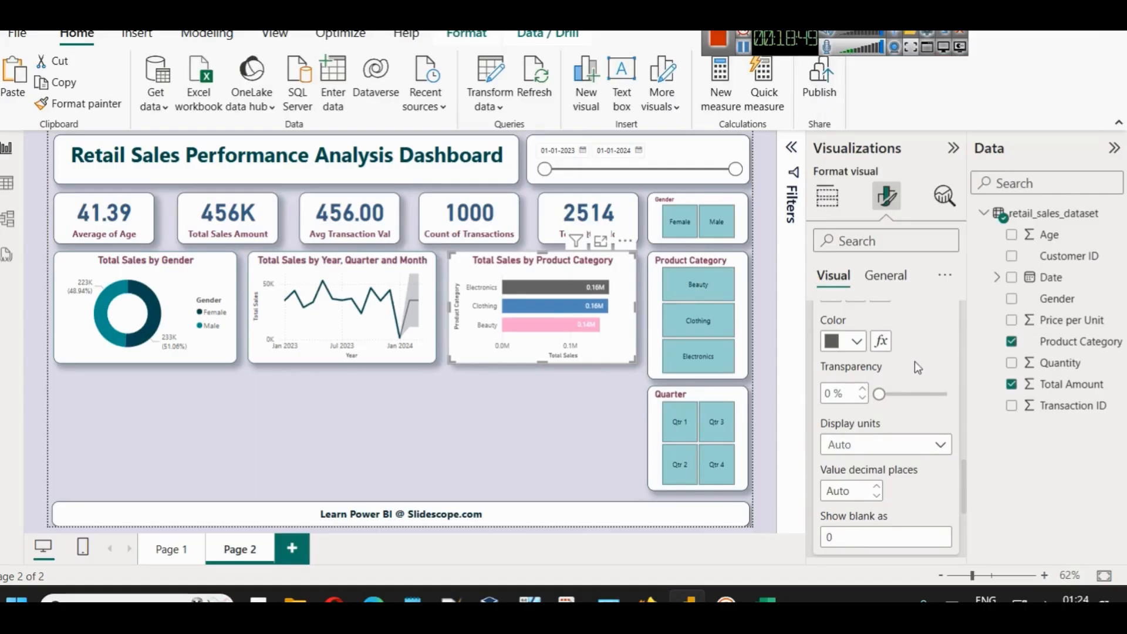
scroll(913, 361, down, 5)
scroll(912, 363, up, 5)
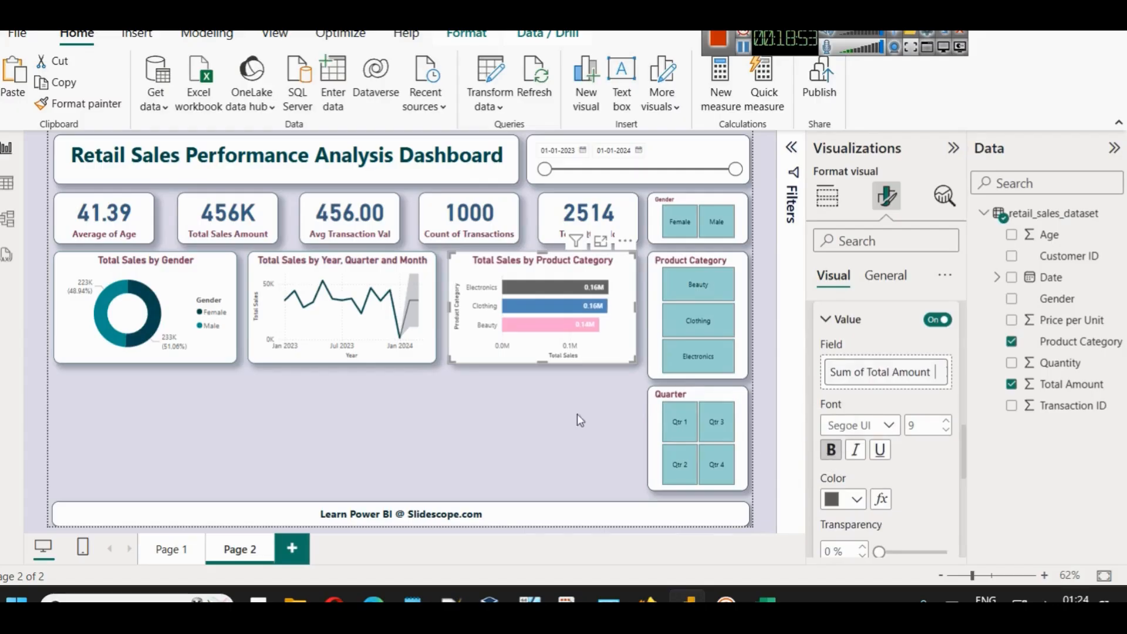
click(544, 400)
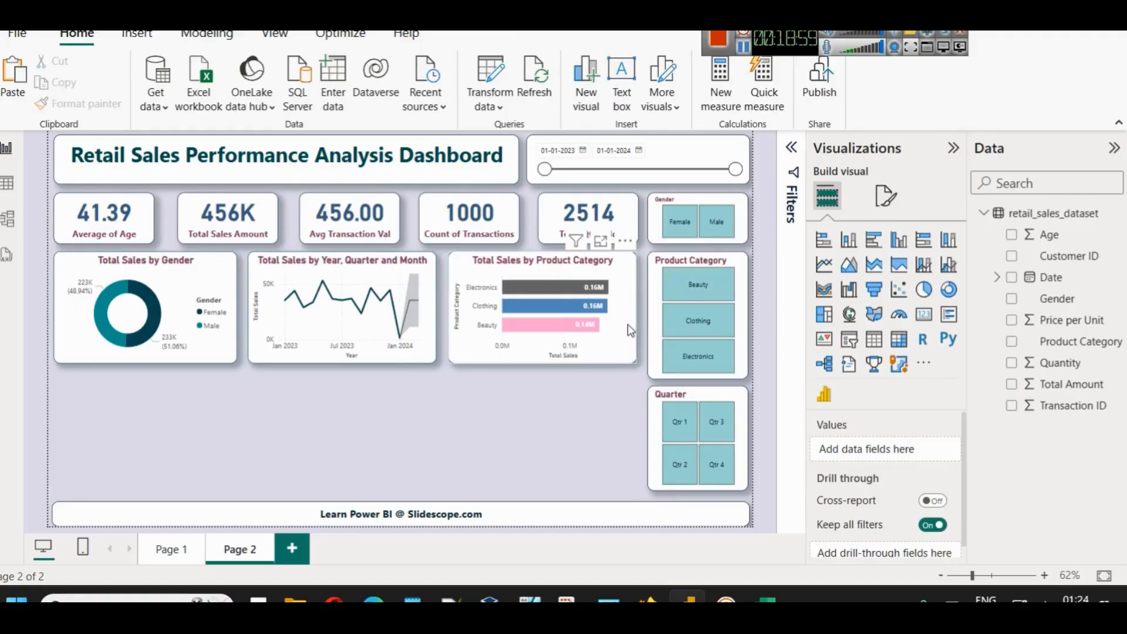
mouse_move(591, 334)
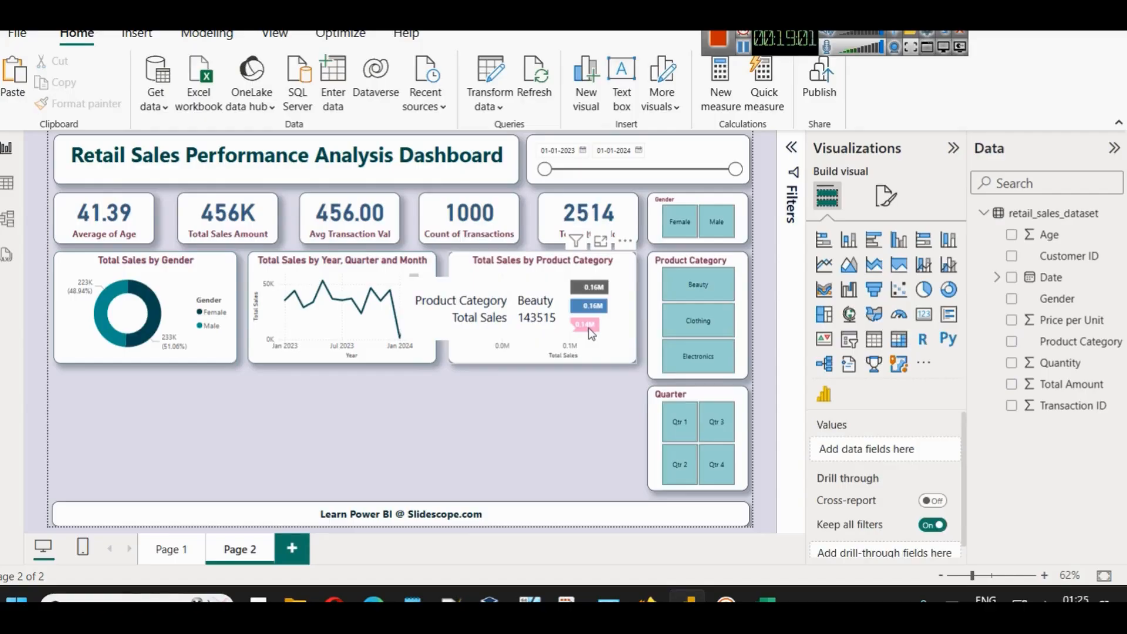
- Try the Average aggregation for the bar chart's Total Sales field and return it to Sum
click(633, 266)
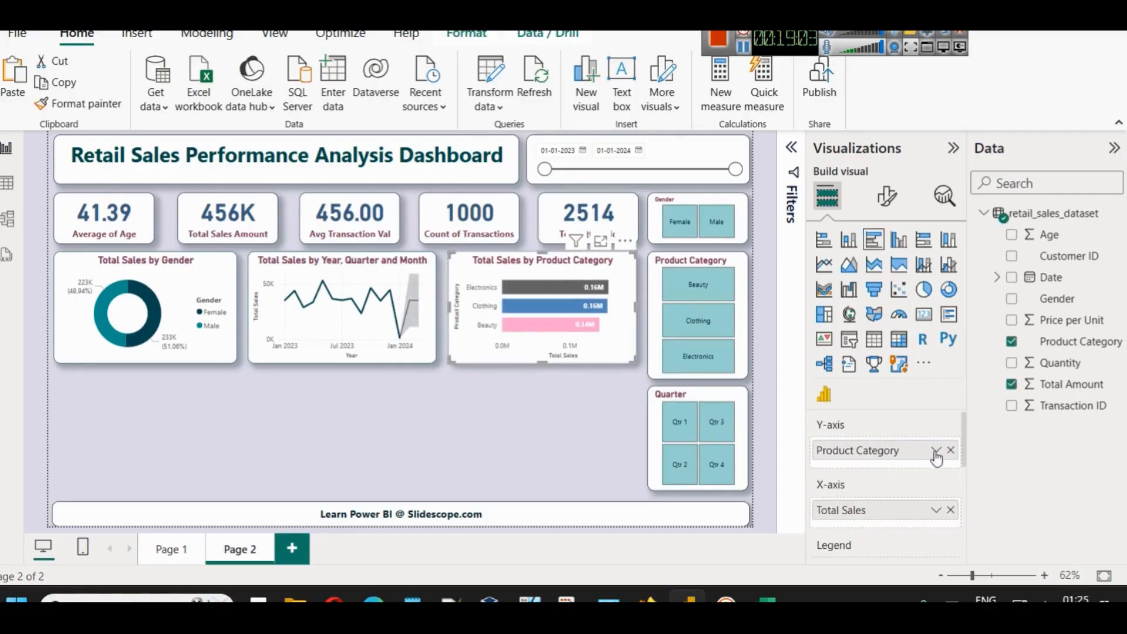
click(936, 510)
click(988, 316)
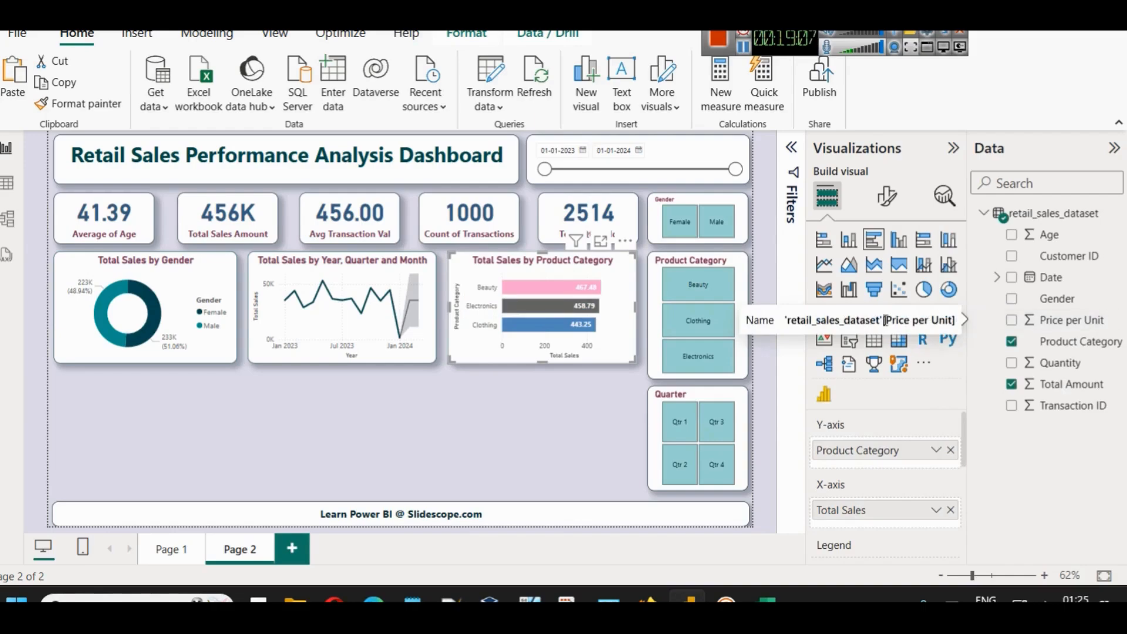
click(937, 509)
click(978, 289)
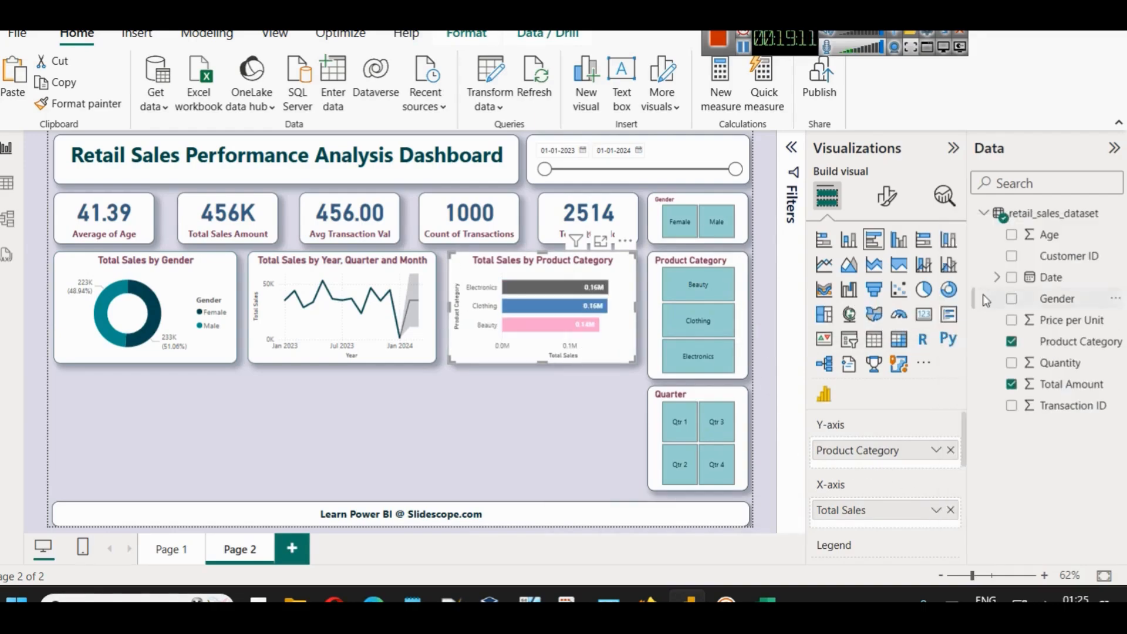
- Turn on the zoom slider of the product category bar chart and extend its range to the full axis
click(516, 403)
click(743, 47)
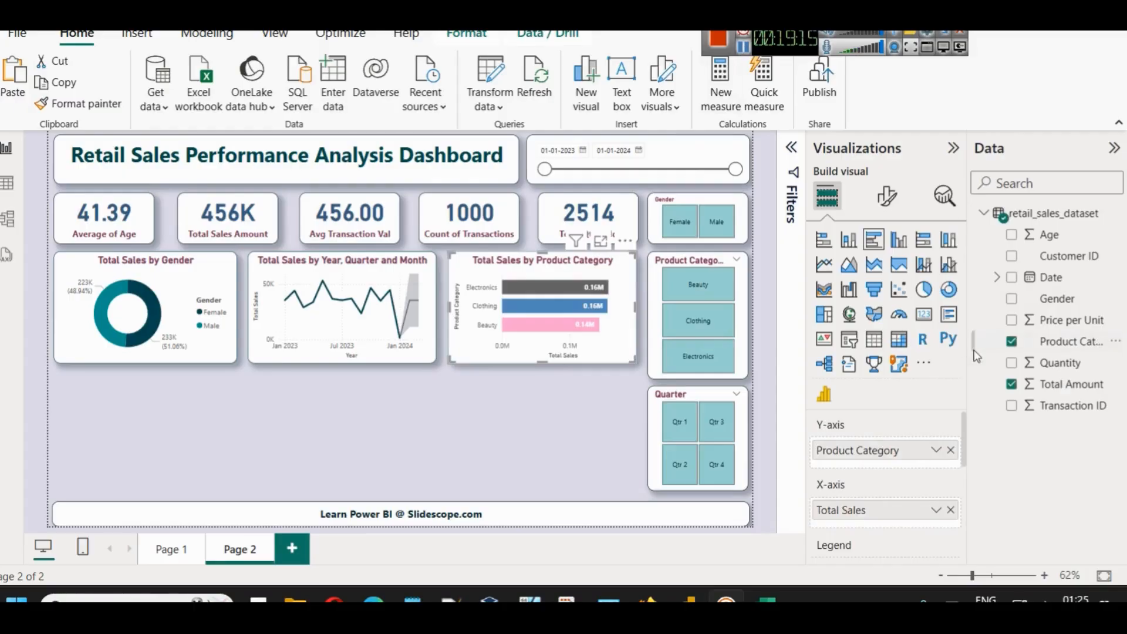
click(886, 195)
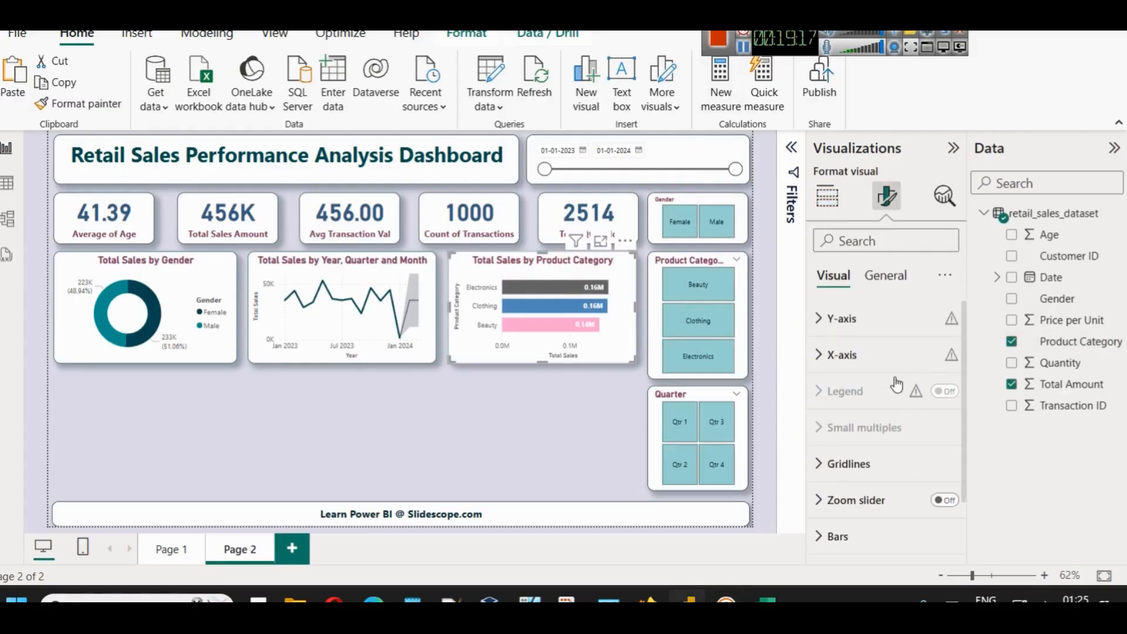
scroll(896, 384, down, 2)
click(950, 433)
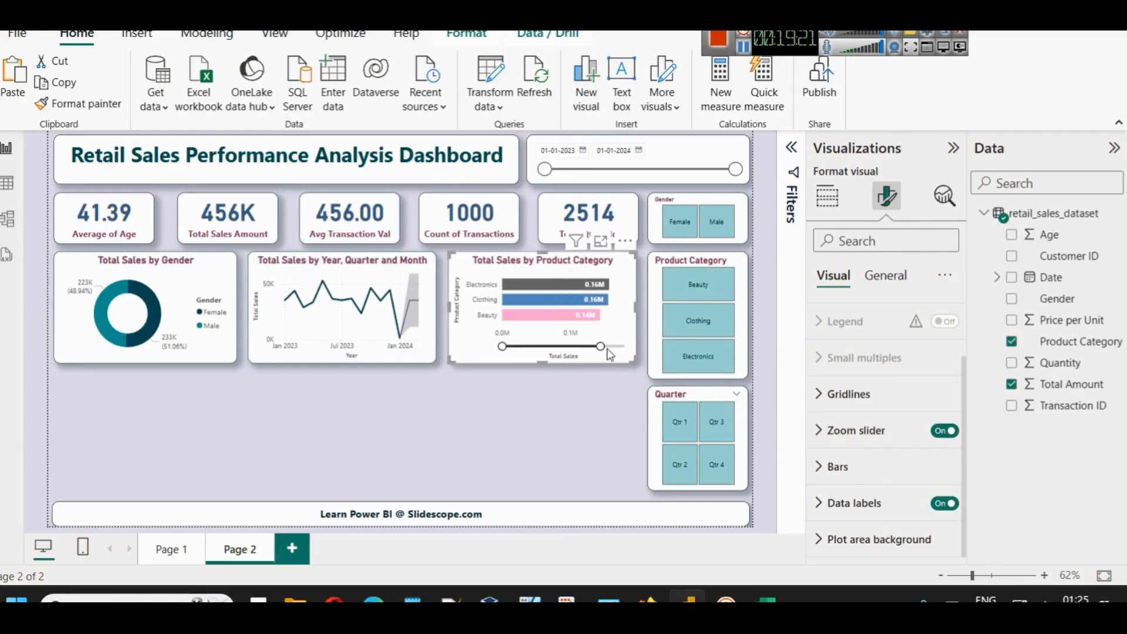
drag(601, 348, 627, 347)
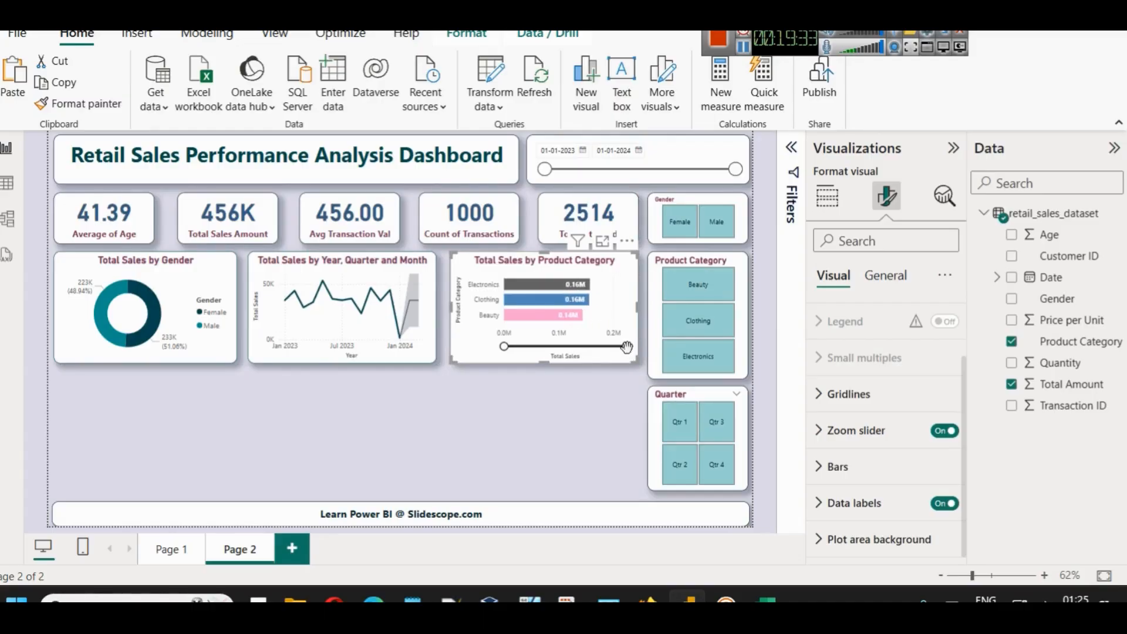
- Turn off the zoom slider of the product category bar chart
click(601, 406)
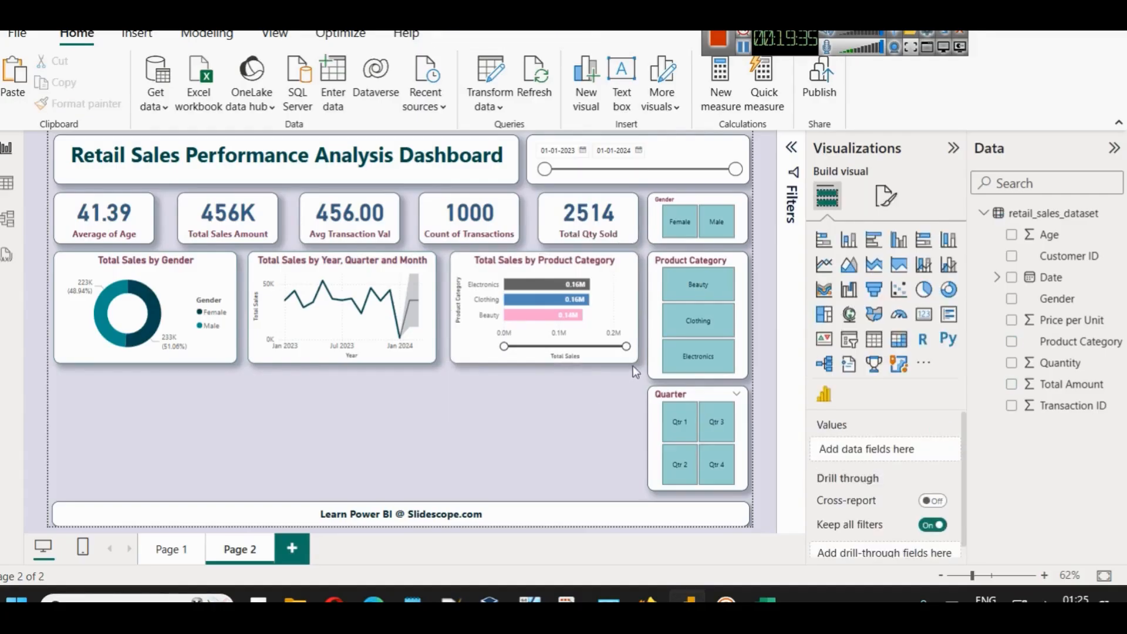
drag(628, 346, 621, 346)
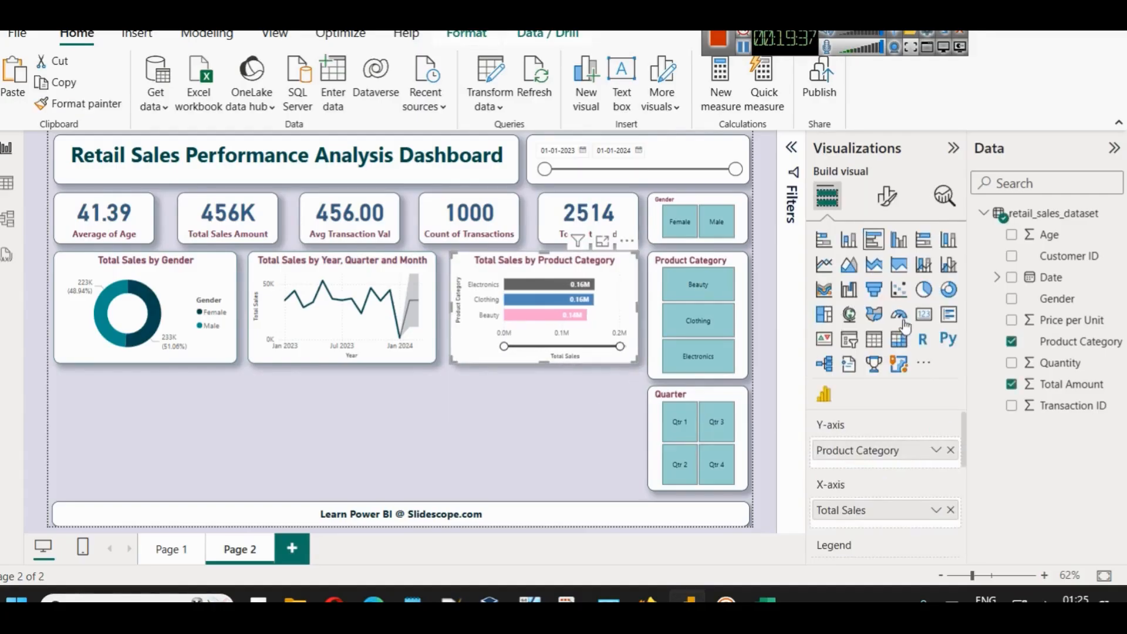
click(887, 196)
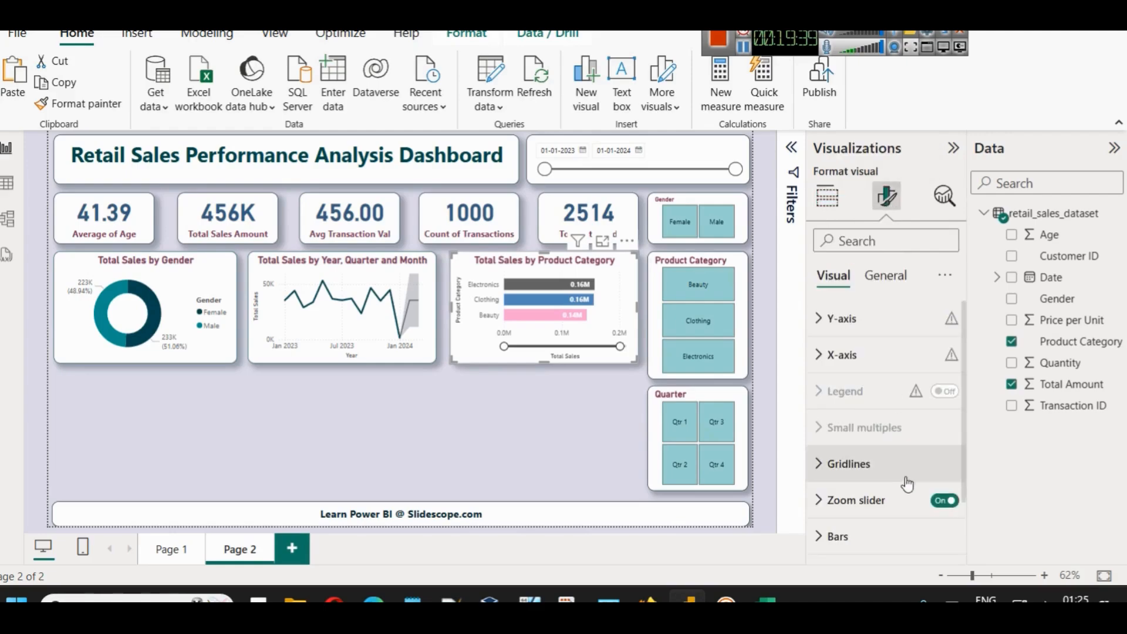
click(945, 503)
click(469, 401)
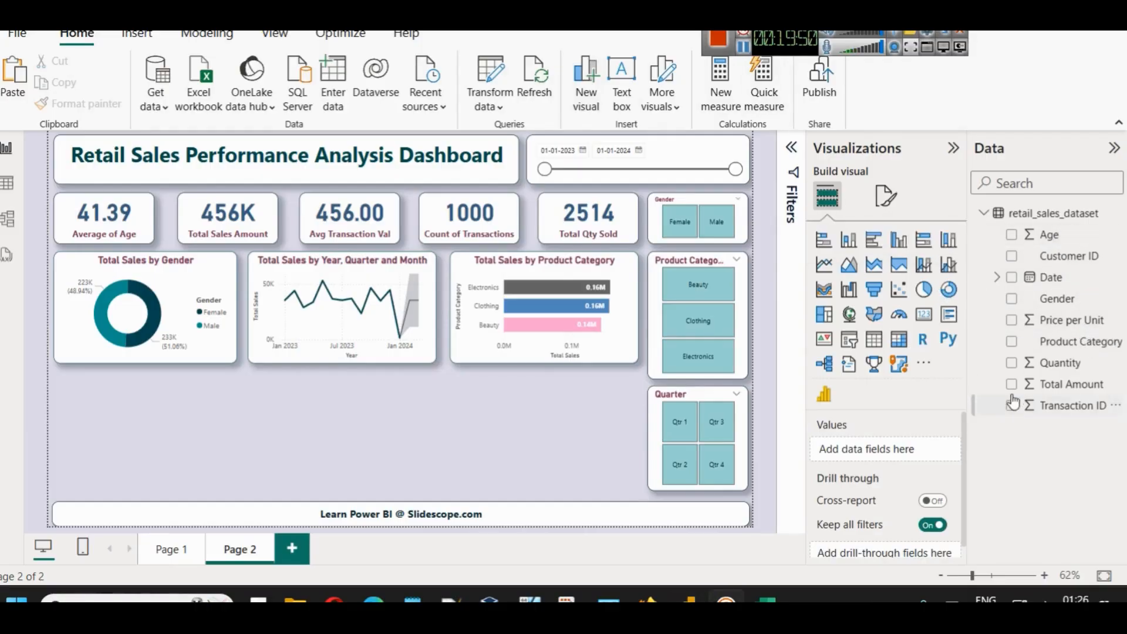
- Insert a line and stacked column chart below the gender donut, enlarge it upwards and copy the donut's formatting onto it
click(927, 274)
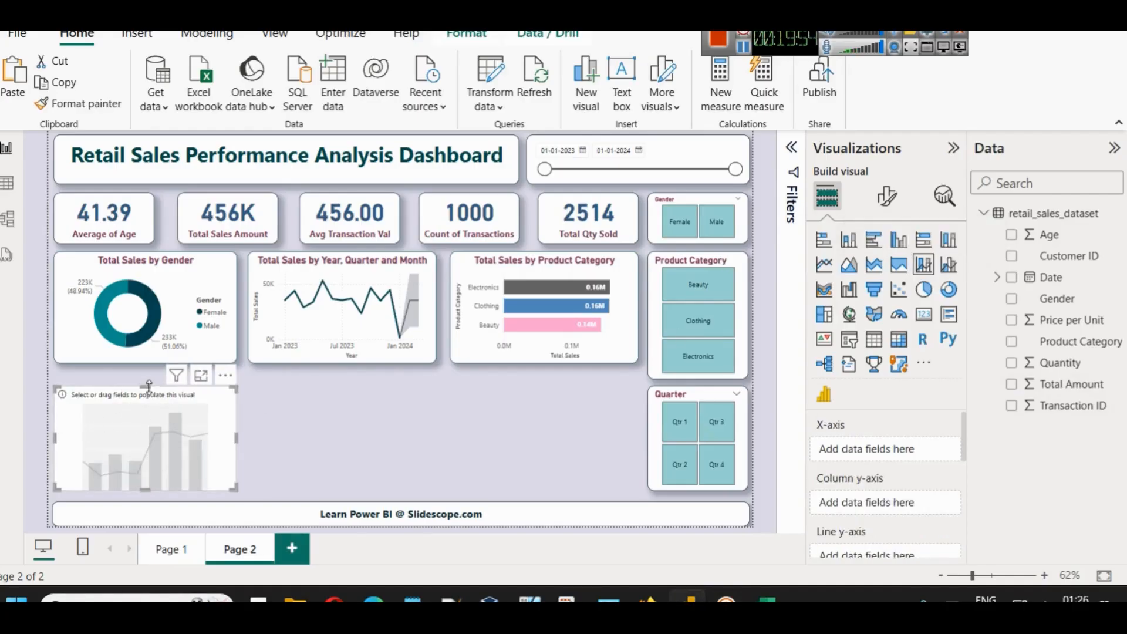
drag(145, 386, 147, 370)
click(136, 300)
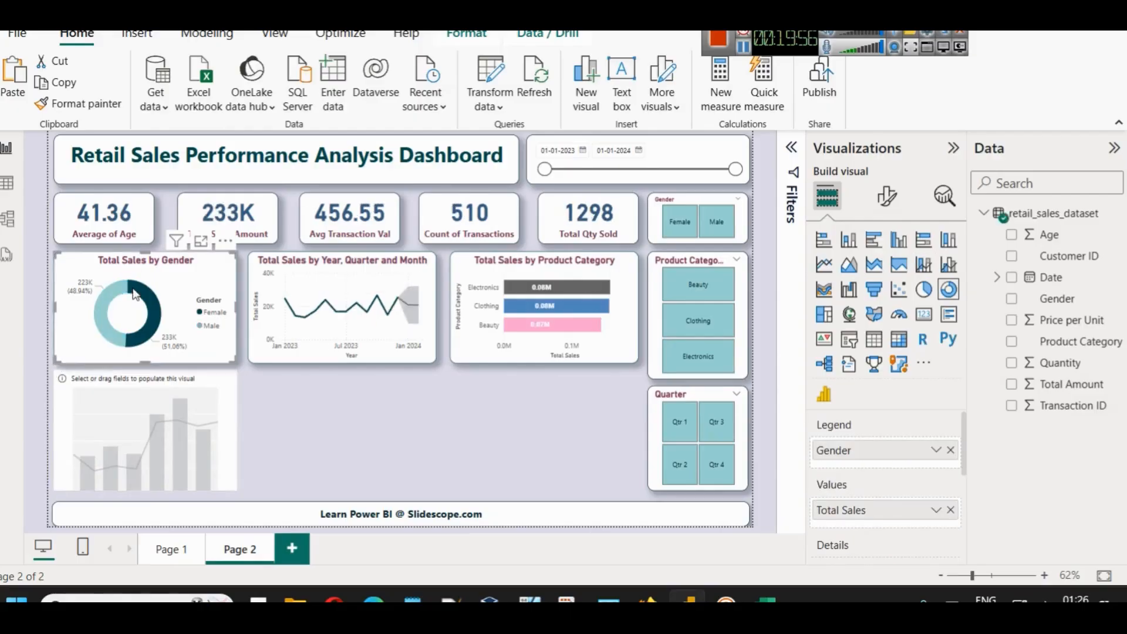
click(156, 297)
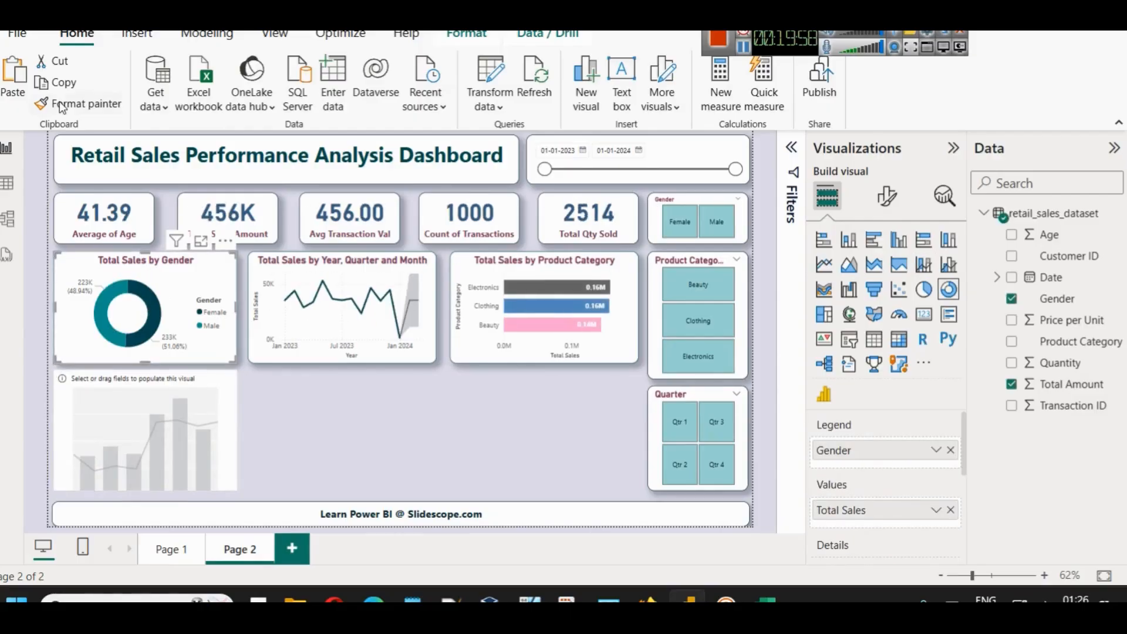
click(196, 446)
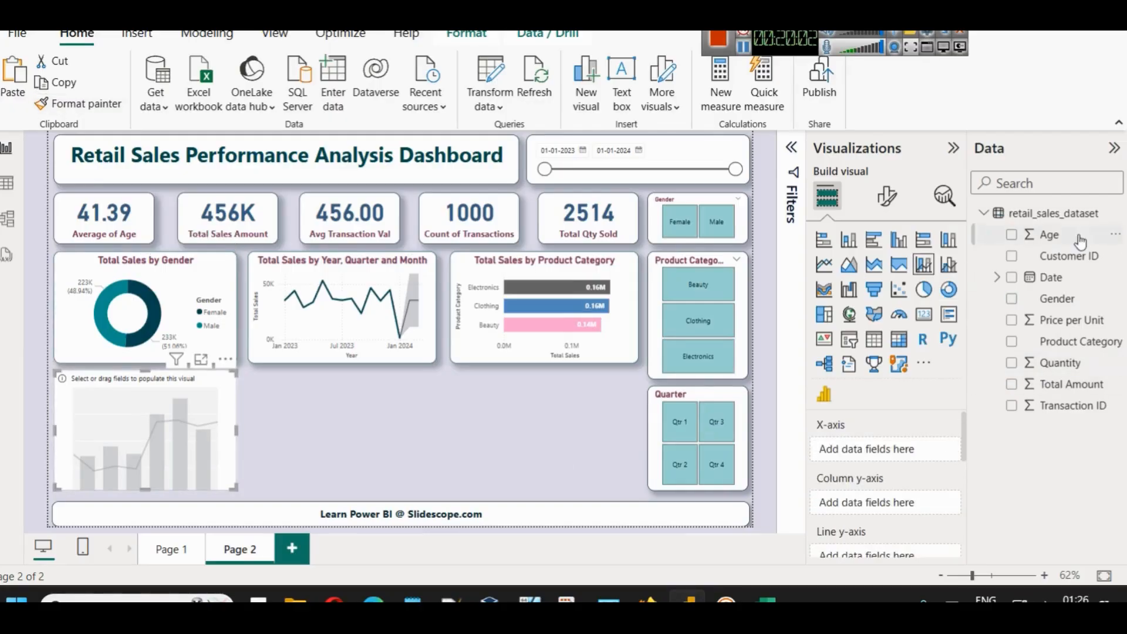
- Assign Age to the new chart's X-axis and Customer ID to its column y-axis, and widen the chart
drag(1047, 235, 886, 451)
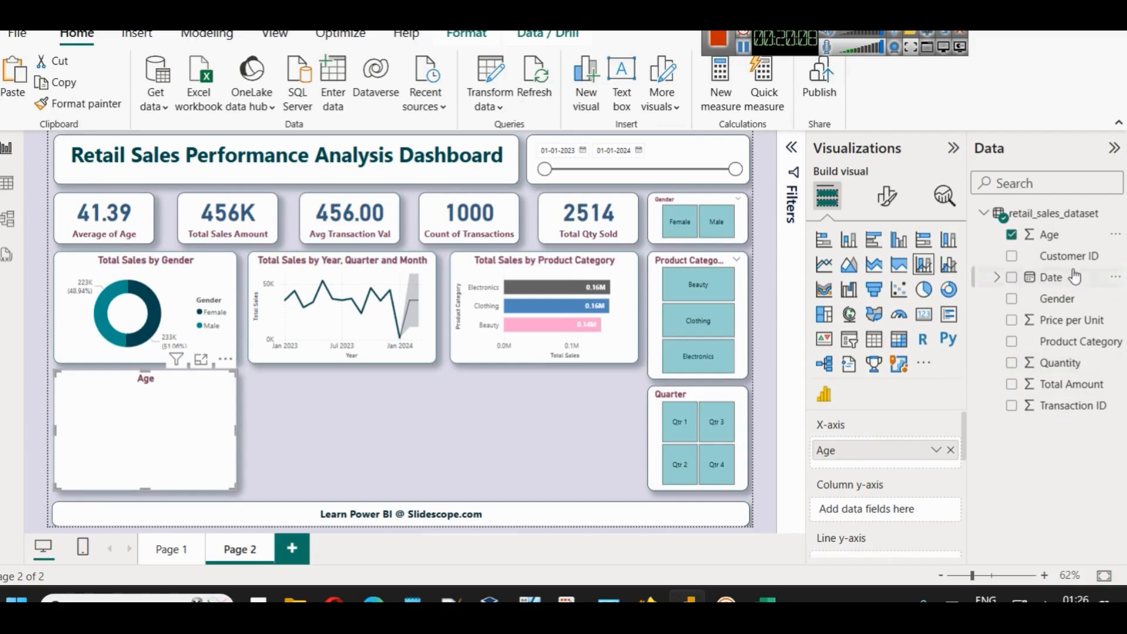
drag(1072, 256, 887, 515)
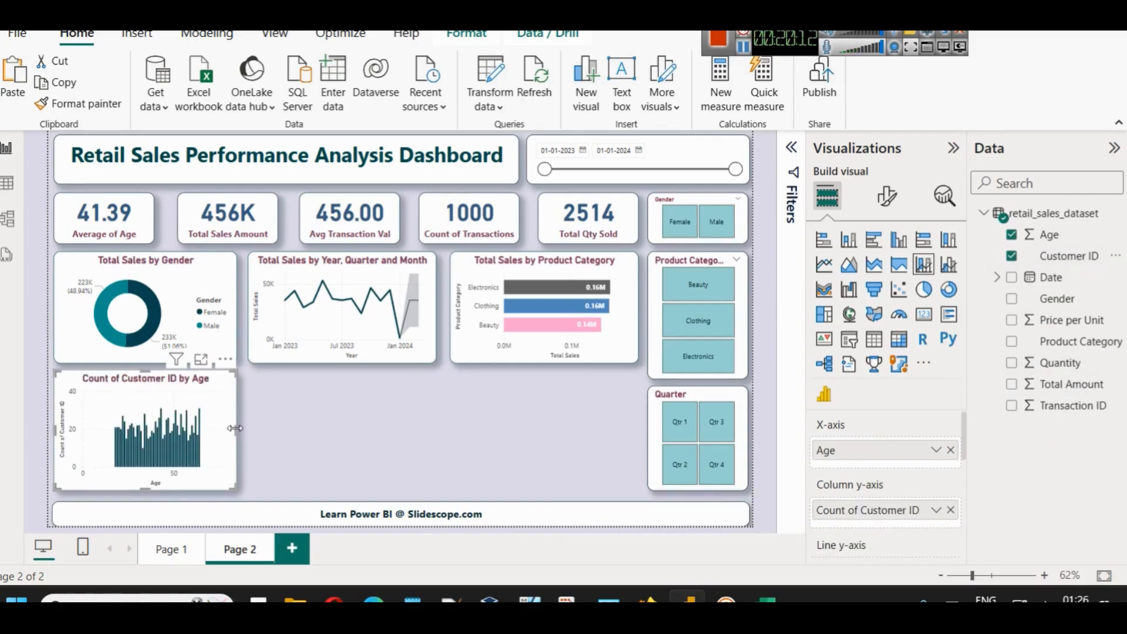
drag(234, 428, 341, 422)
click(322, 431)
click(219, 437)
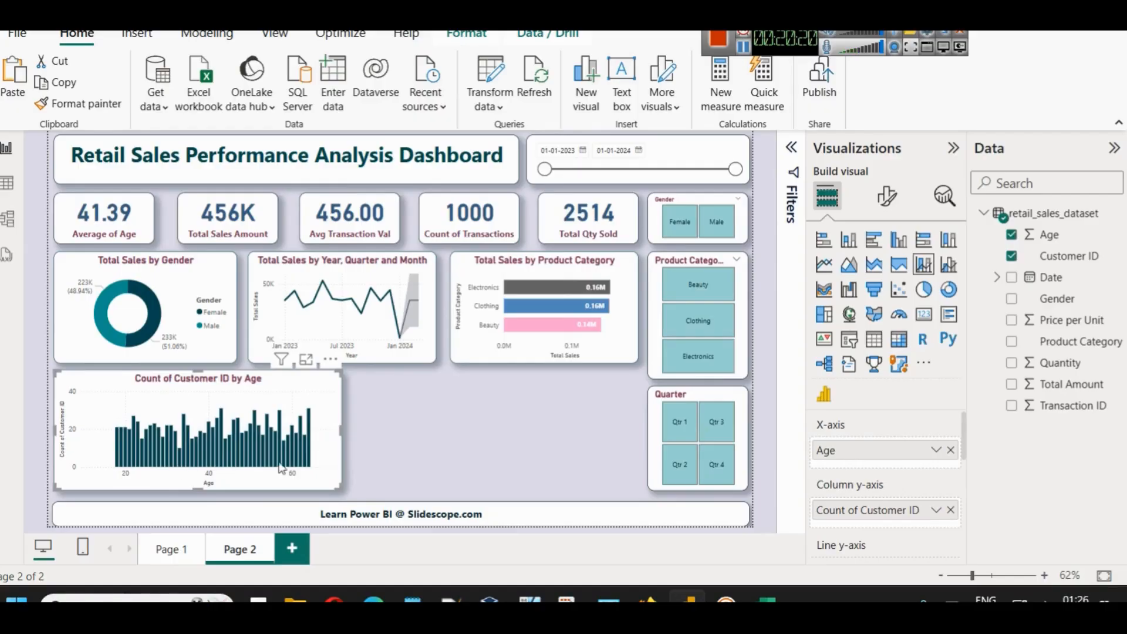
- Try the Logarithmic scale and Invert range options for the age chart's X-axis
click(886, 195)
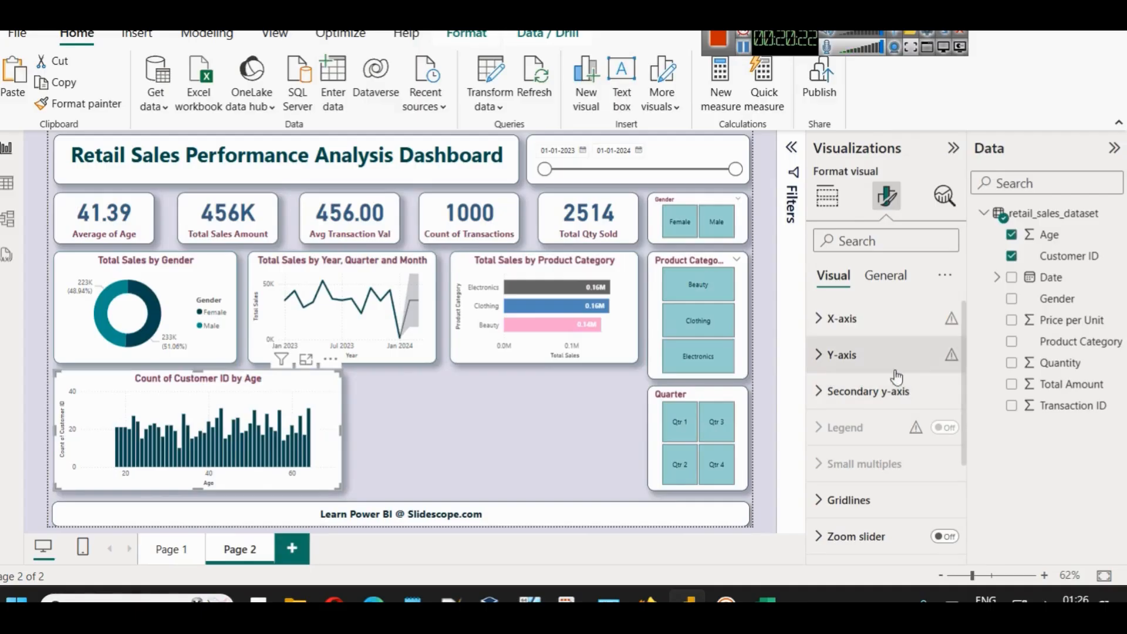
click(883, 358)
scroll(895, 387, down, 2)
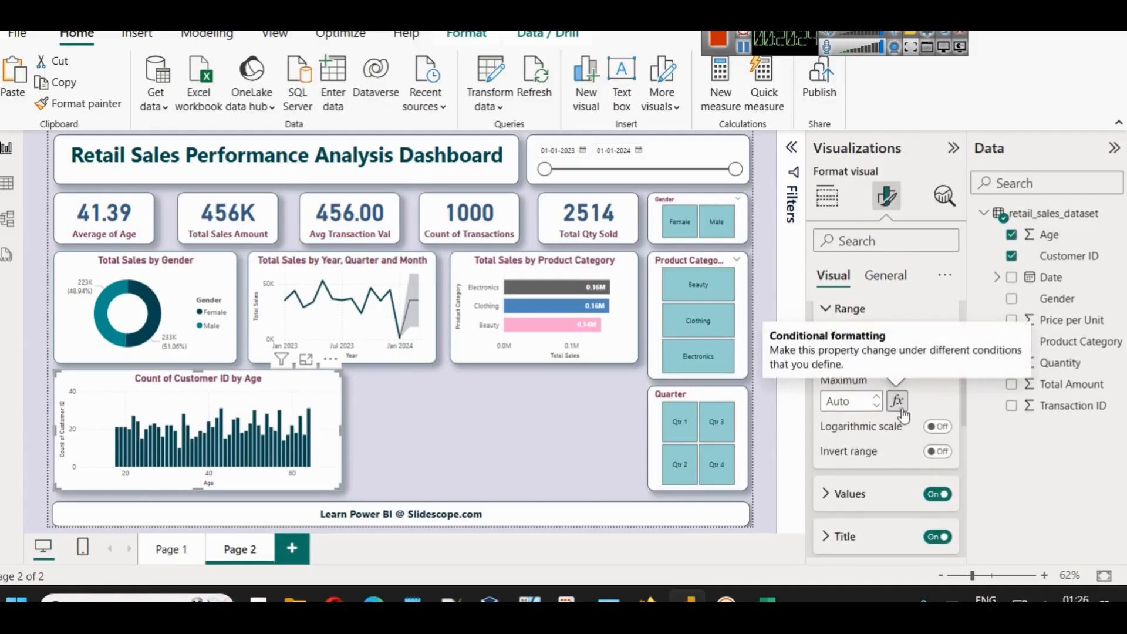
click(938, 428)
click(939, 433)
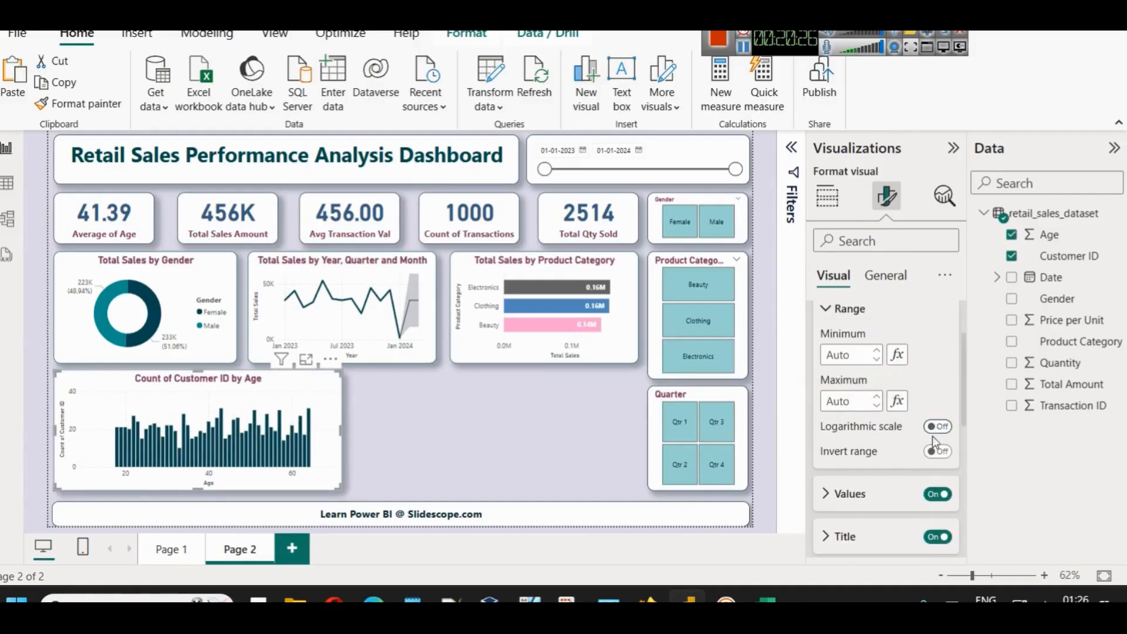
click(937, 453)
click(937, 453)
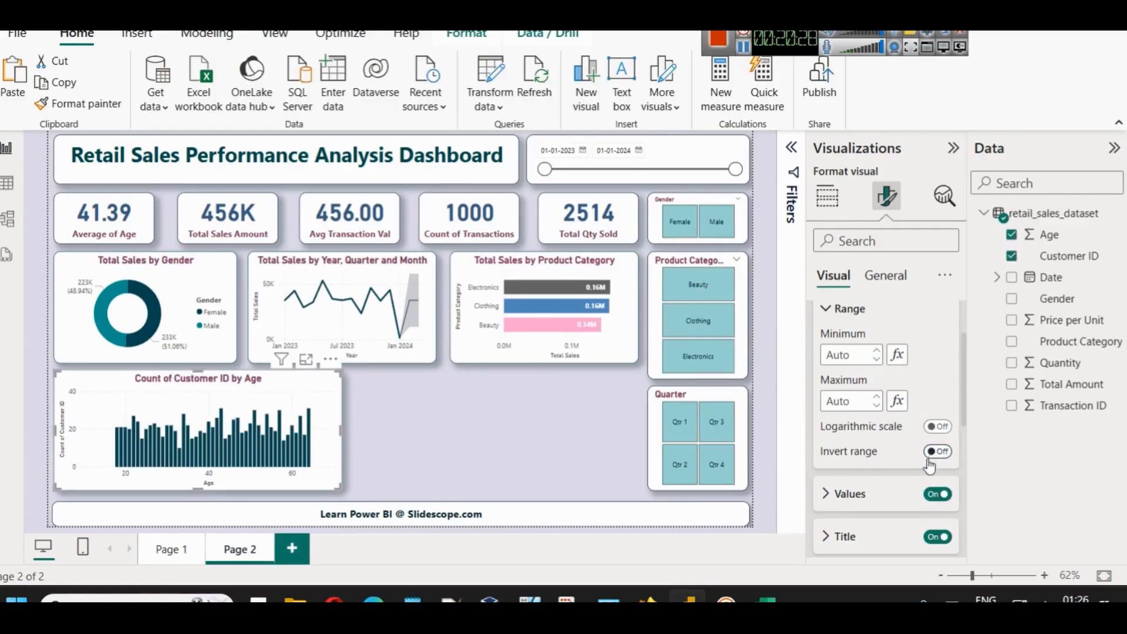
- Try the Categorical type for the age chart's X-axis and return it to Continuous
scroll(892, 439, up, 3)
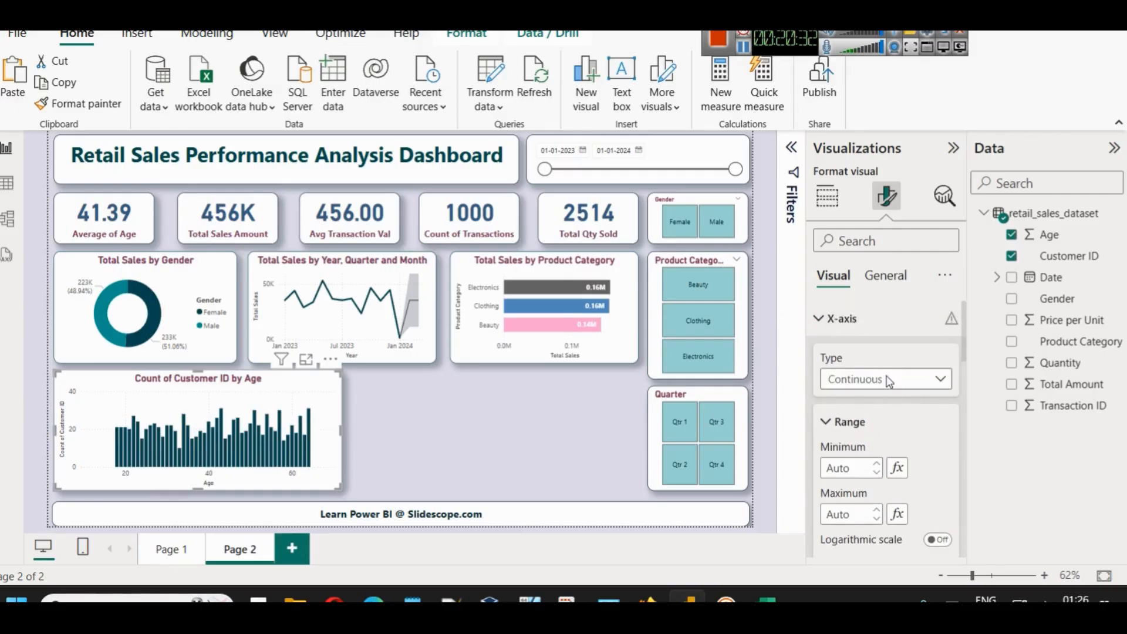
click(888, 382)
click(871, 421)
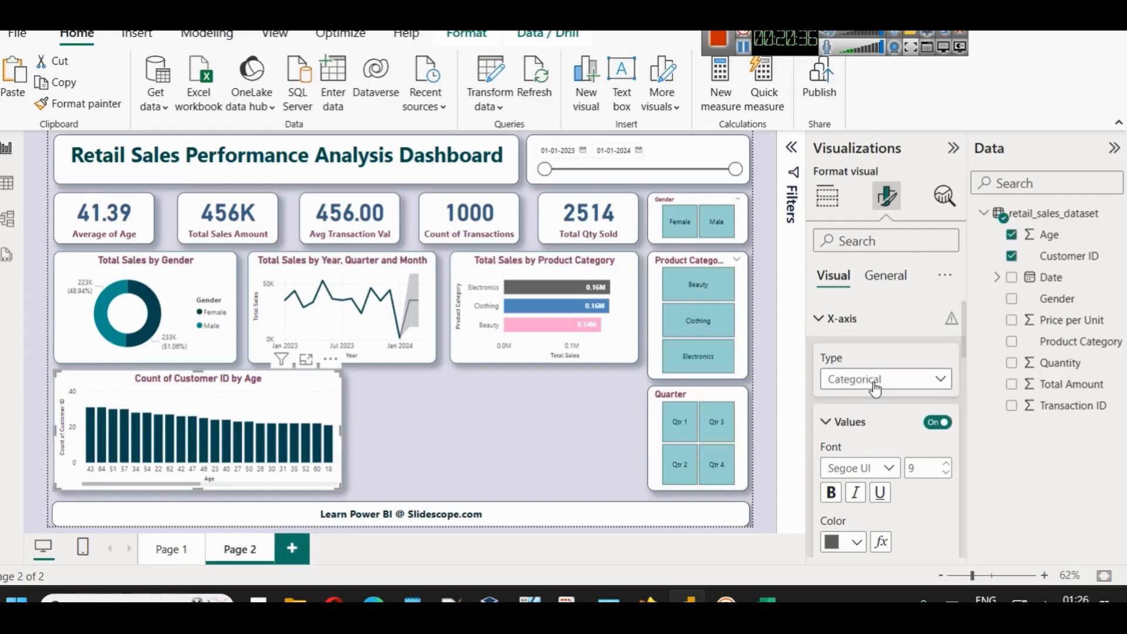
mouse_move(87, 421)
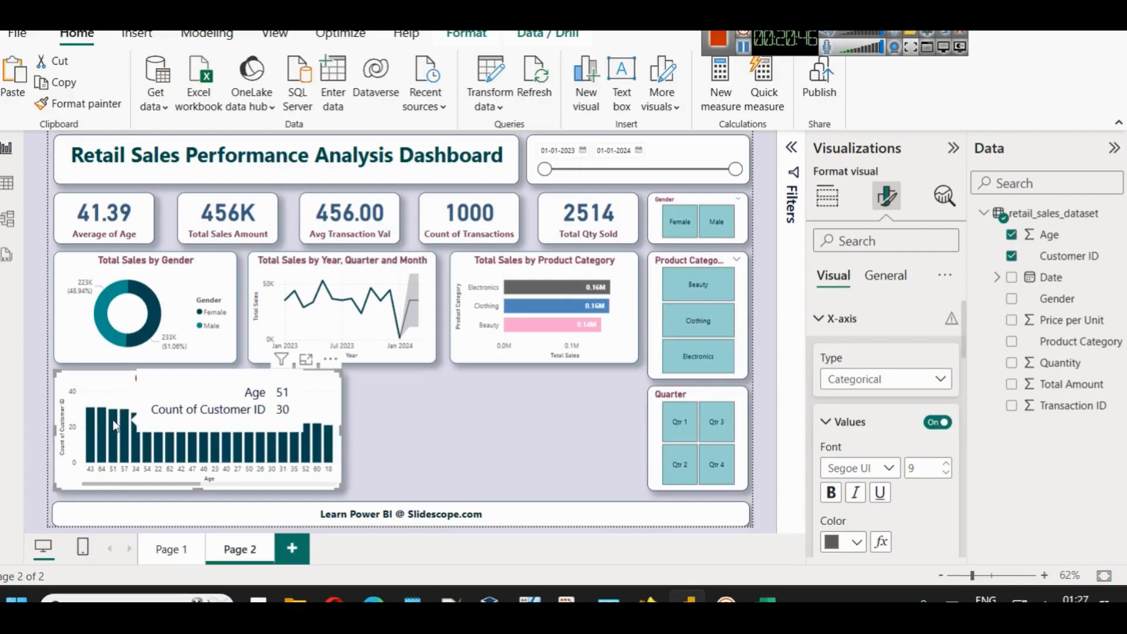
click(898, 383)
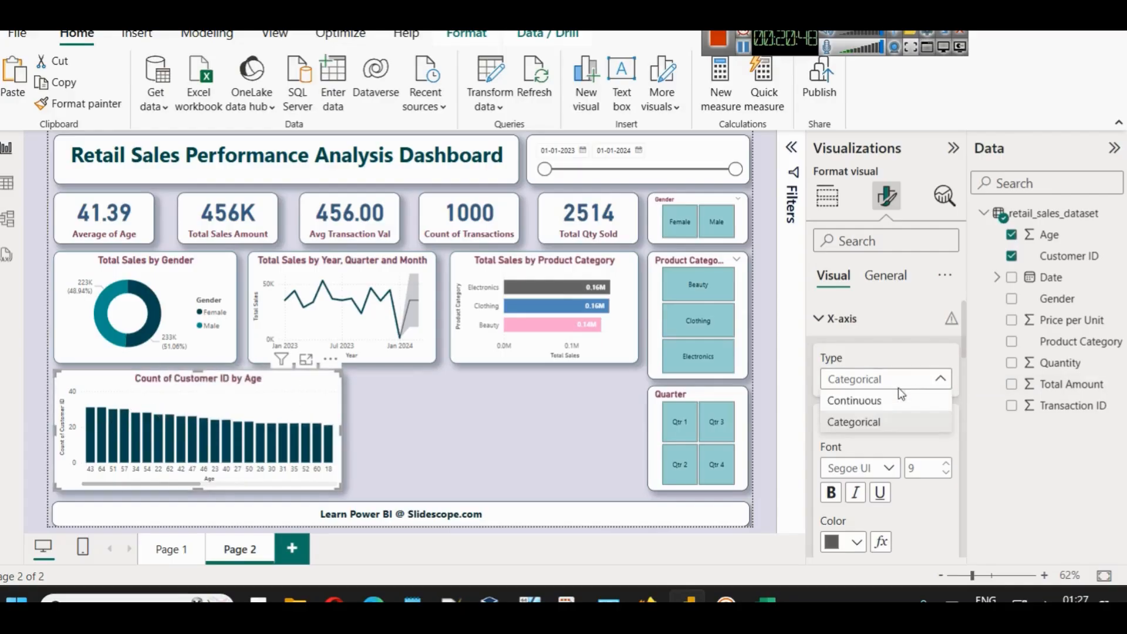
click(866, 404)
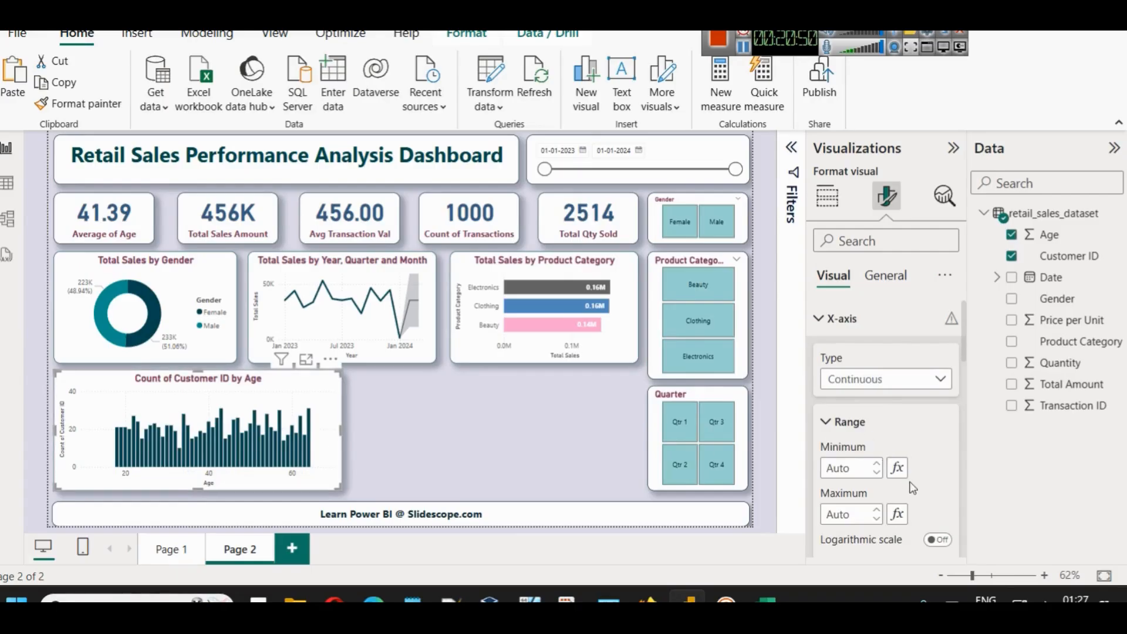
- Try data labels on the Count of Customer ID by Age chart
scroll(913, 487, down, 5)
scroll(900, 449, down, 2)
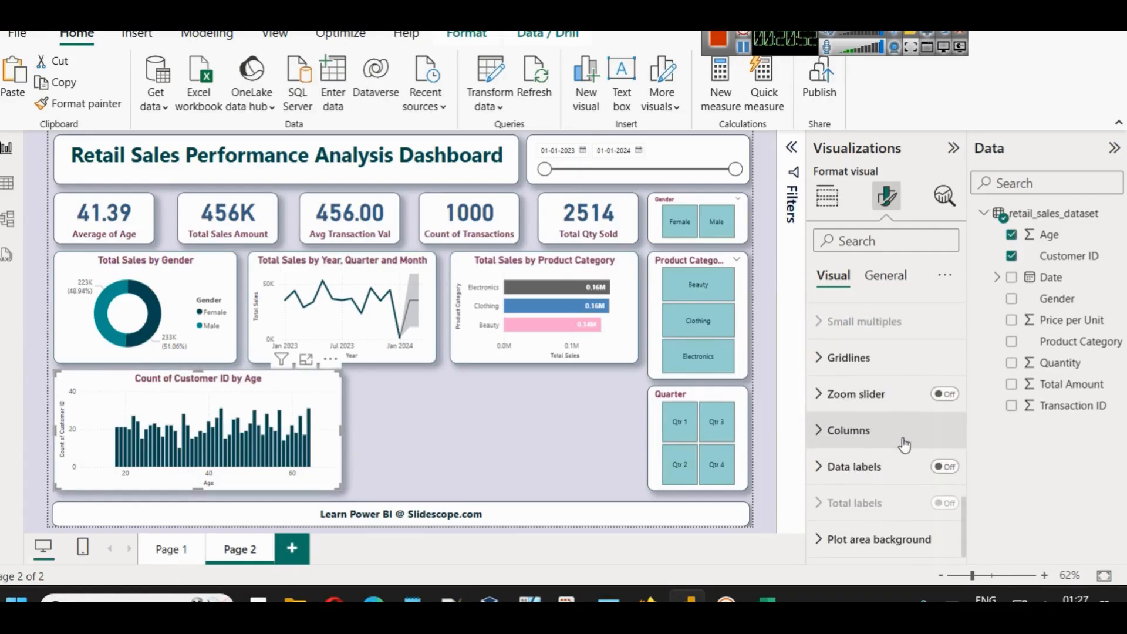
click(944, 468)
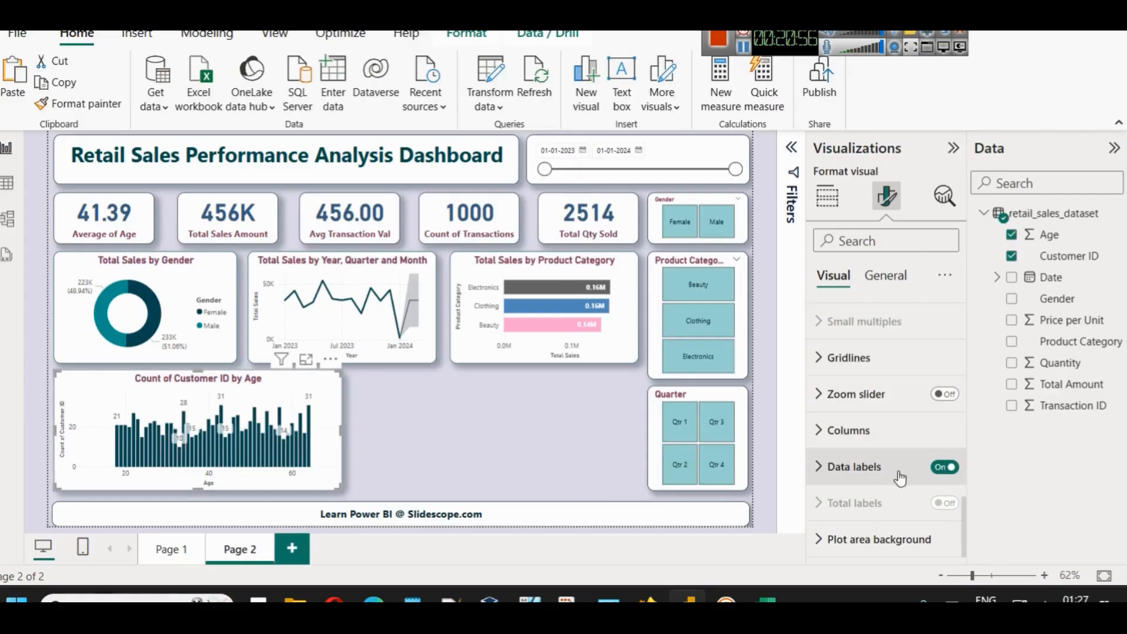
click(945, 468)
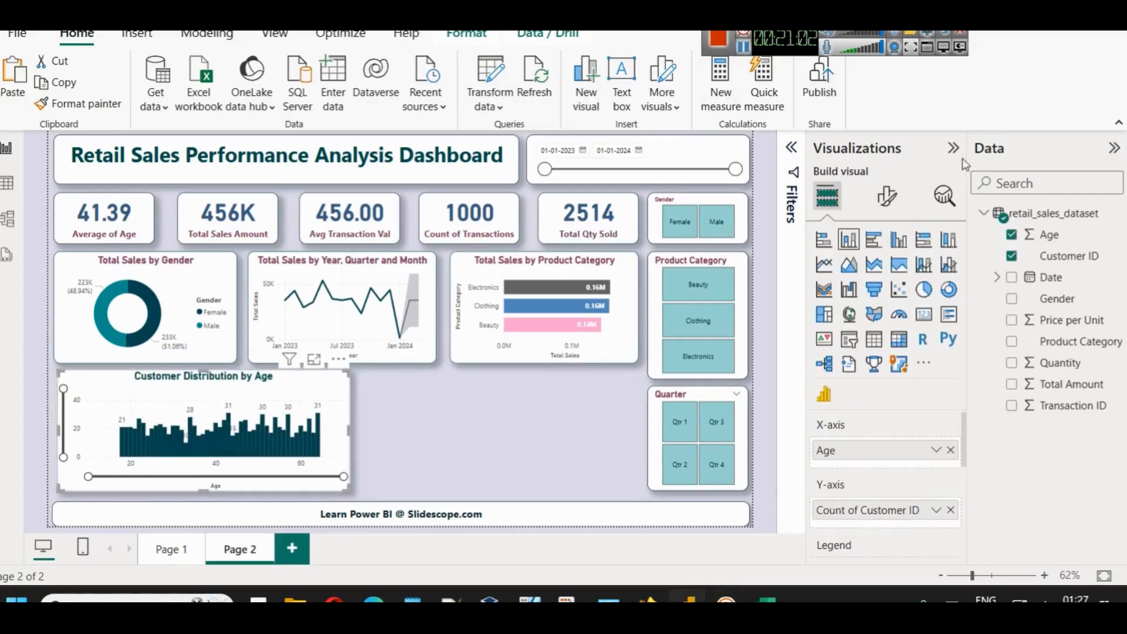
- Try the horizontal and vertical zoom sliders of the Customer Distribution by Age chart and return them to the full range
click(886, 196)
scroll(884, 444, down, 1)
scroll(885, 445, down, 2)
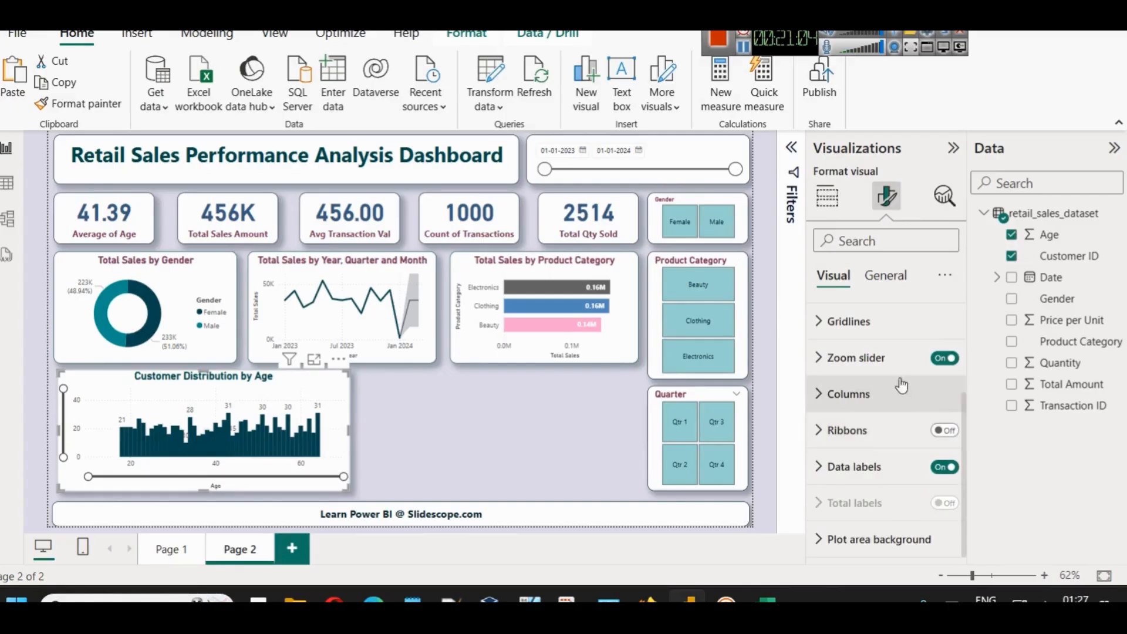
mouse_move(339, 478)
mouse_down()
mouse_move(257, 477)
mouse_move(344, 477)
mouse_up()
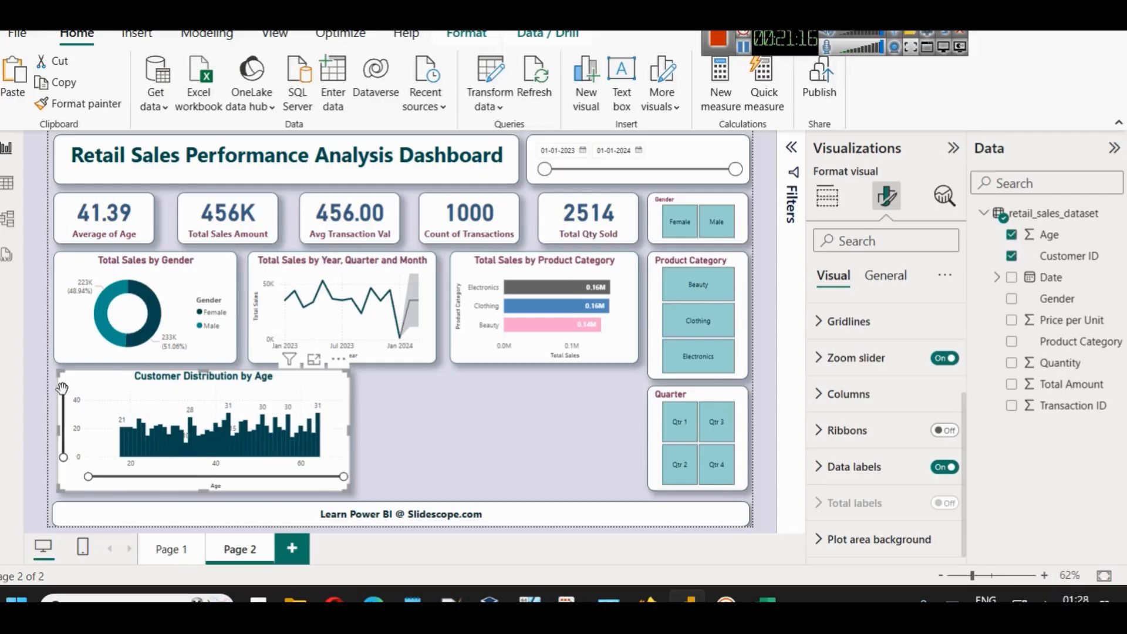
drag(62, 388, 77, 371)
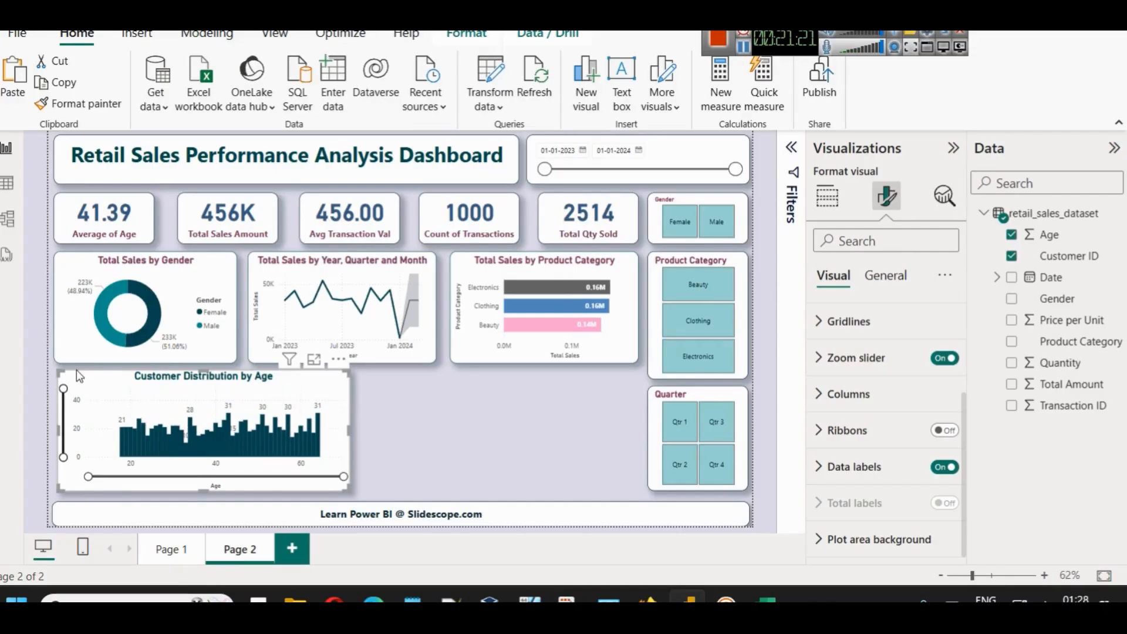
- Convert the Customer Distribution by Age chart to a line and stacked column chart and turn off its data labels
click(375, 440)
click(330, 389)
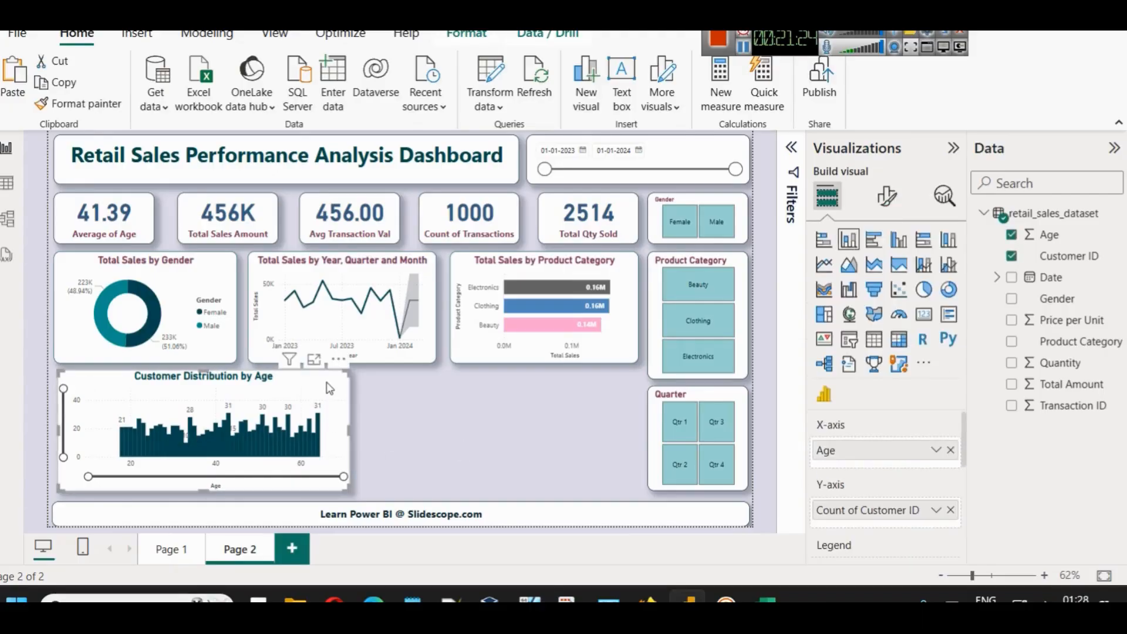
click(923, 266)
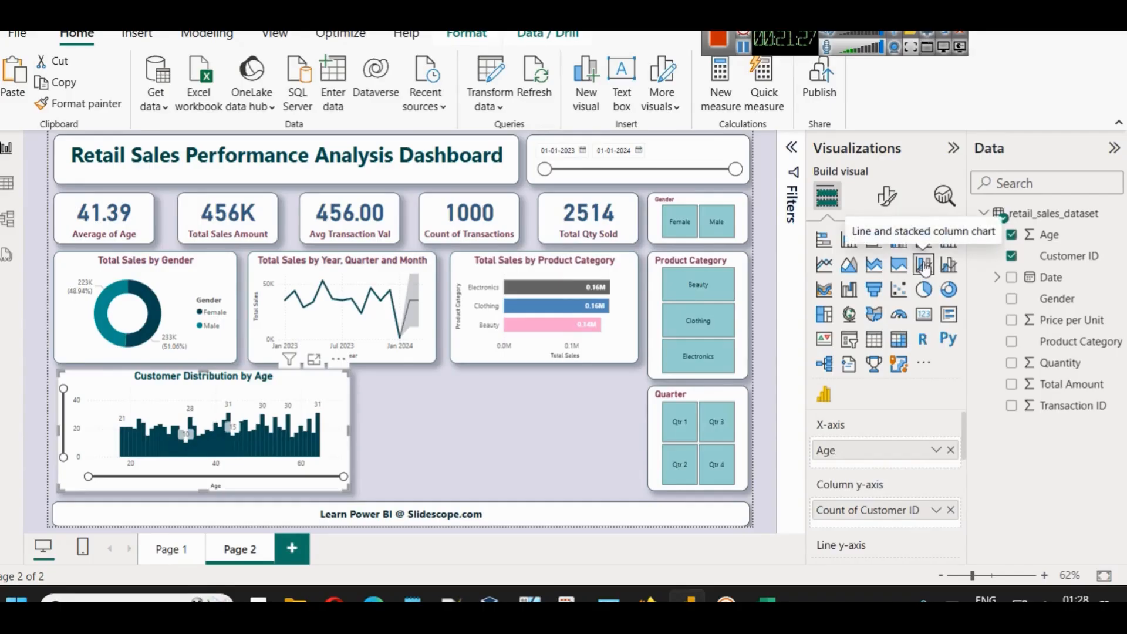
click(890, 197)
scroll(886, 411, down, 3)
click(944, 466)
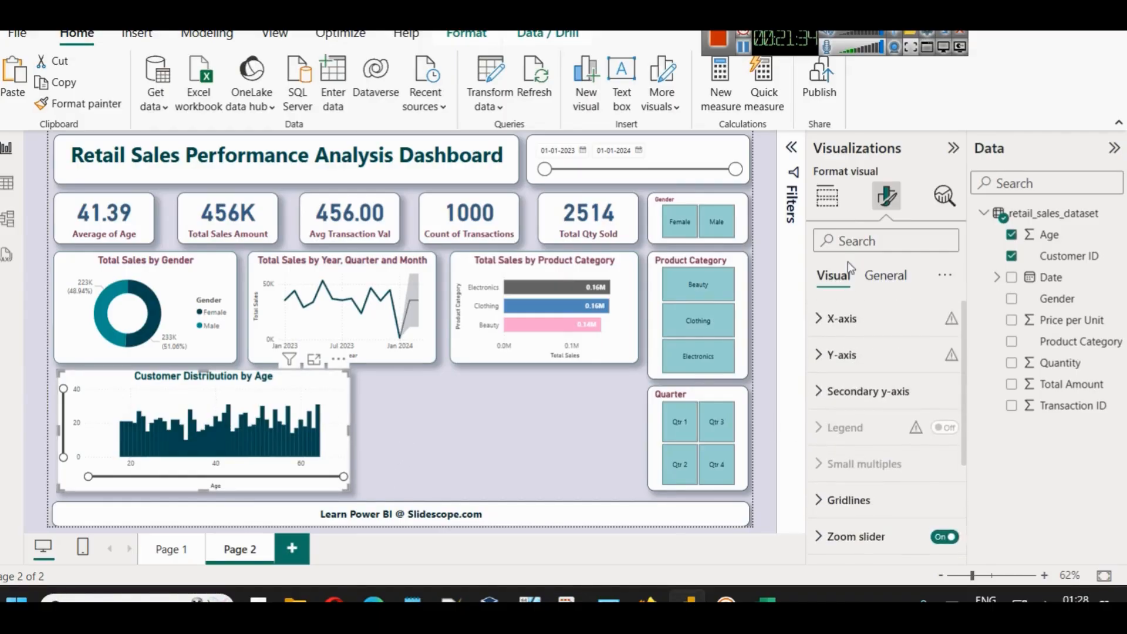
- Add Total Amount to the line y-axis of the Customer Distribution by Age chart
click(827, 195)
scroll(904, 478, down, 2)
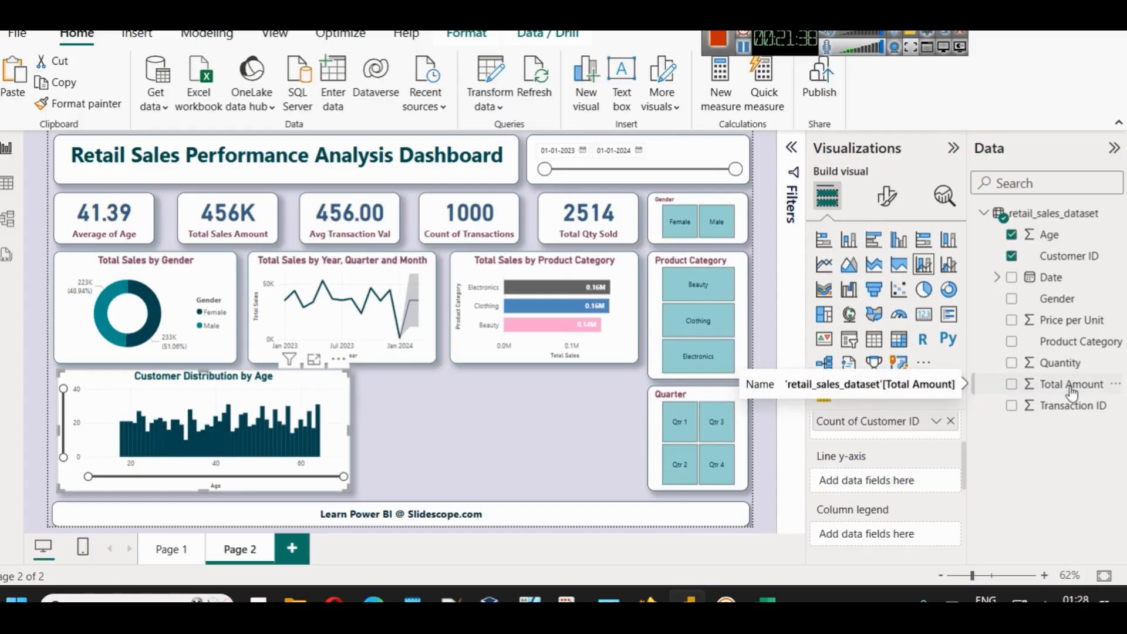
drag(1071, 392, 889, 480)
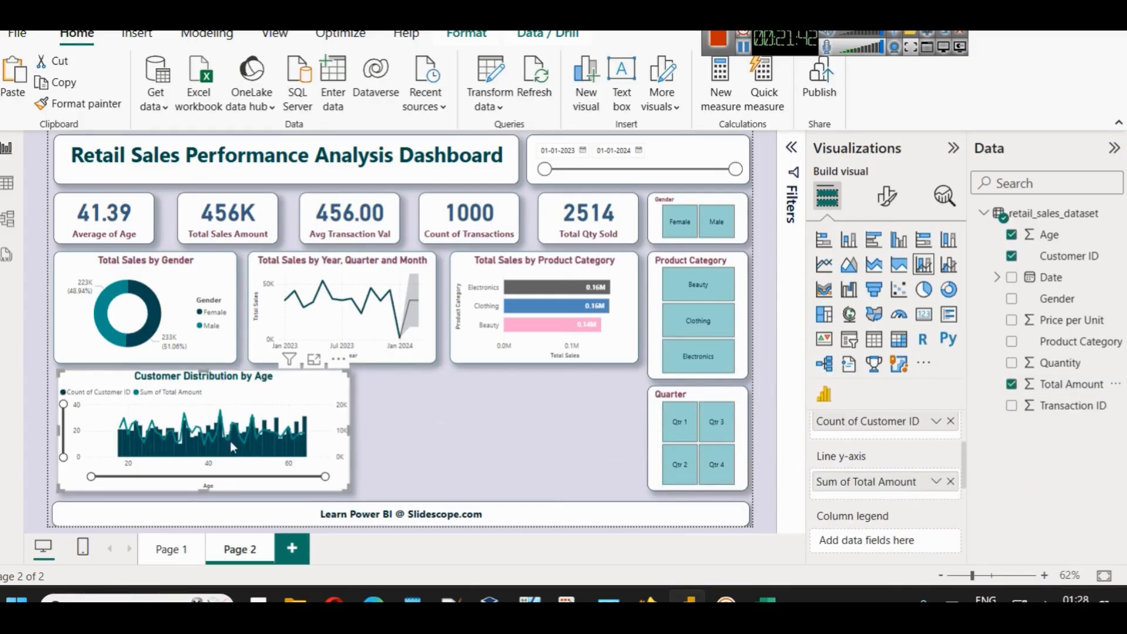
- Examine the total amounts by age in the enlarged Customer Distribution by Age chart, and return to the report
click(316, 361)
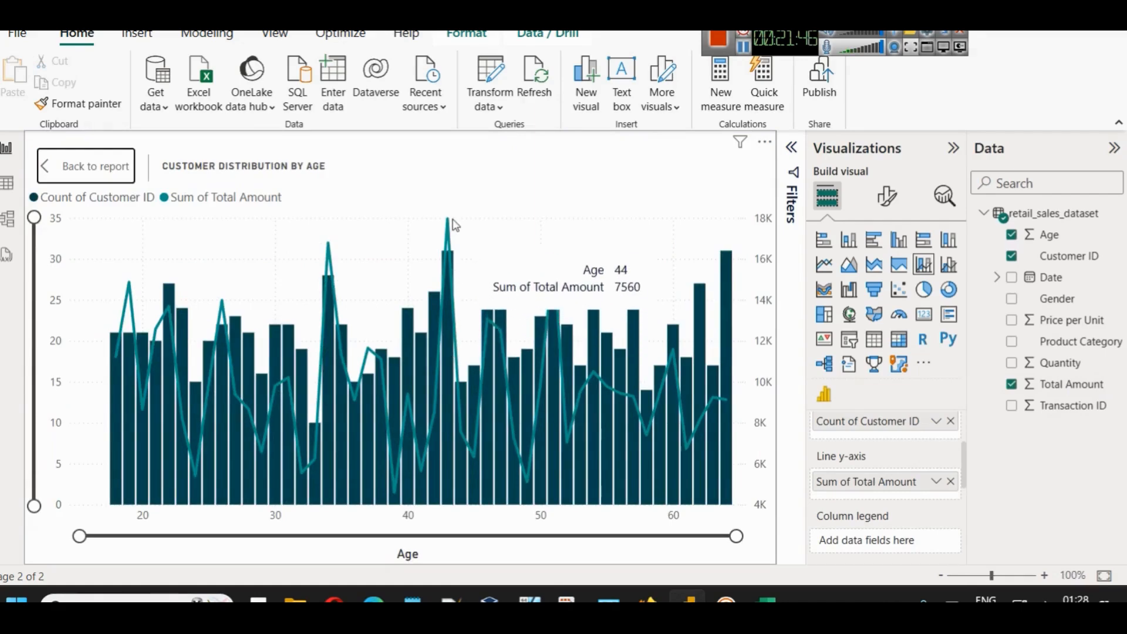
mouse_move(449, 225)
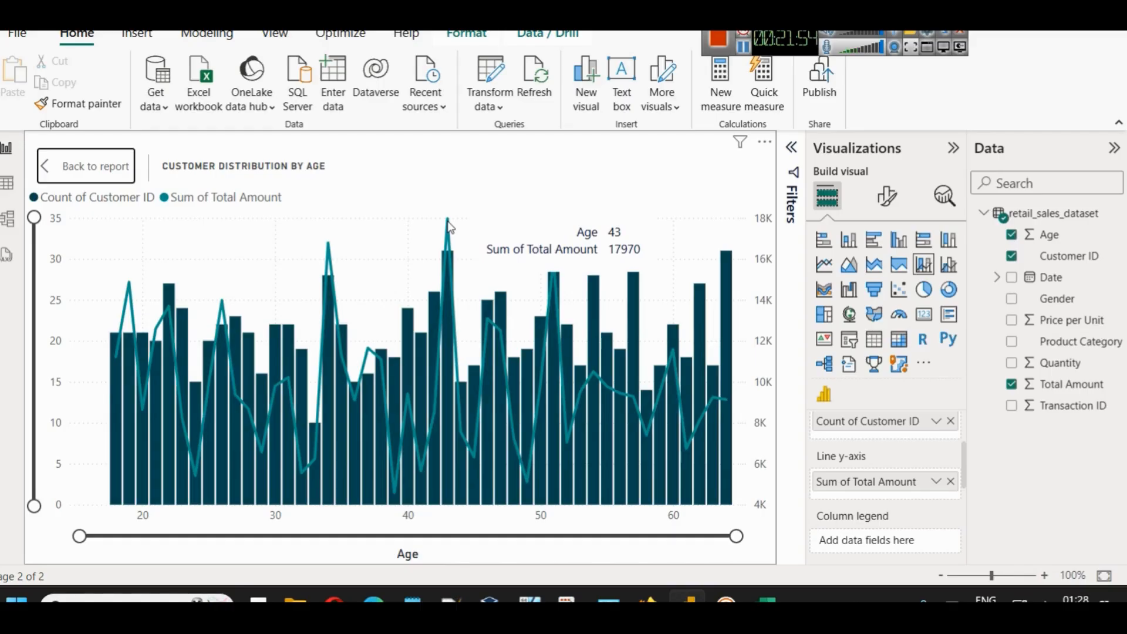
mouse_move(733, 268)
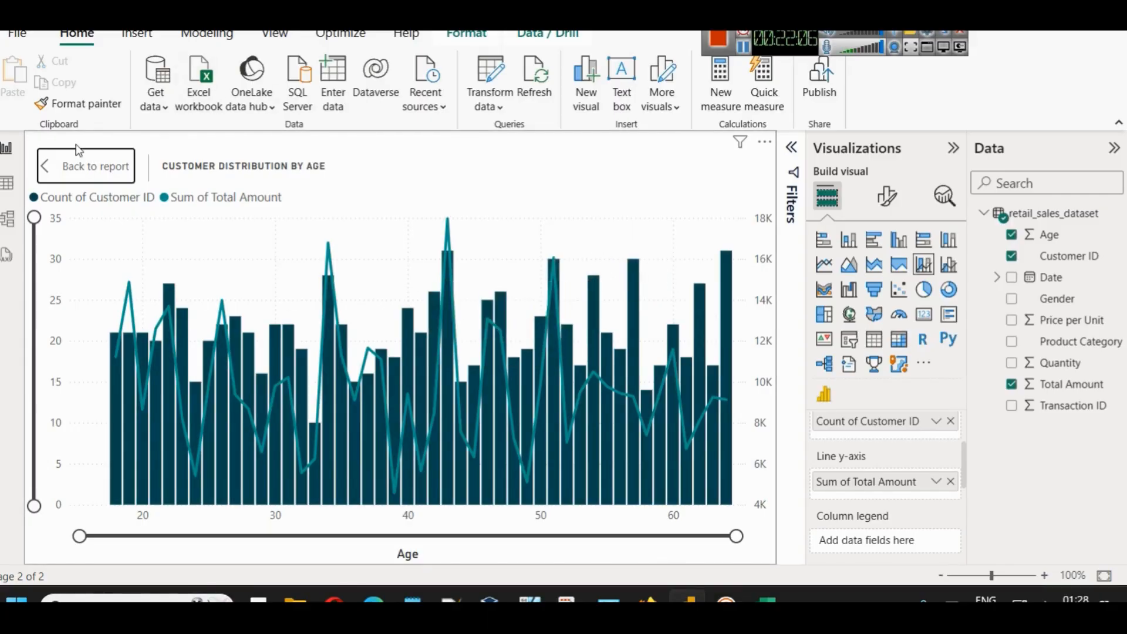
click(86, 170)
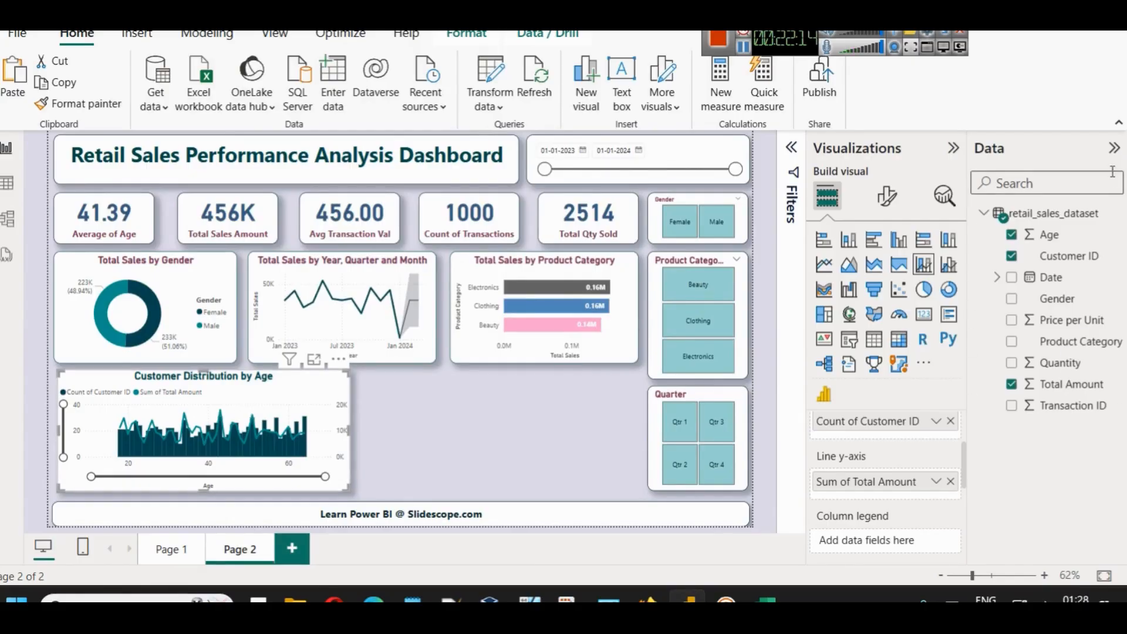
- Create a bin group on the Age field using Number of bins, with a bin count of 15
right_click(1108, 234)
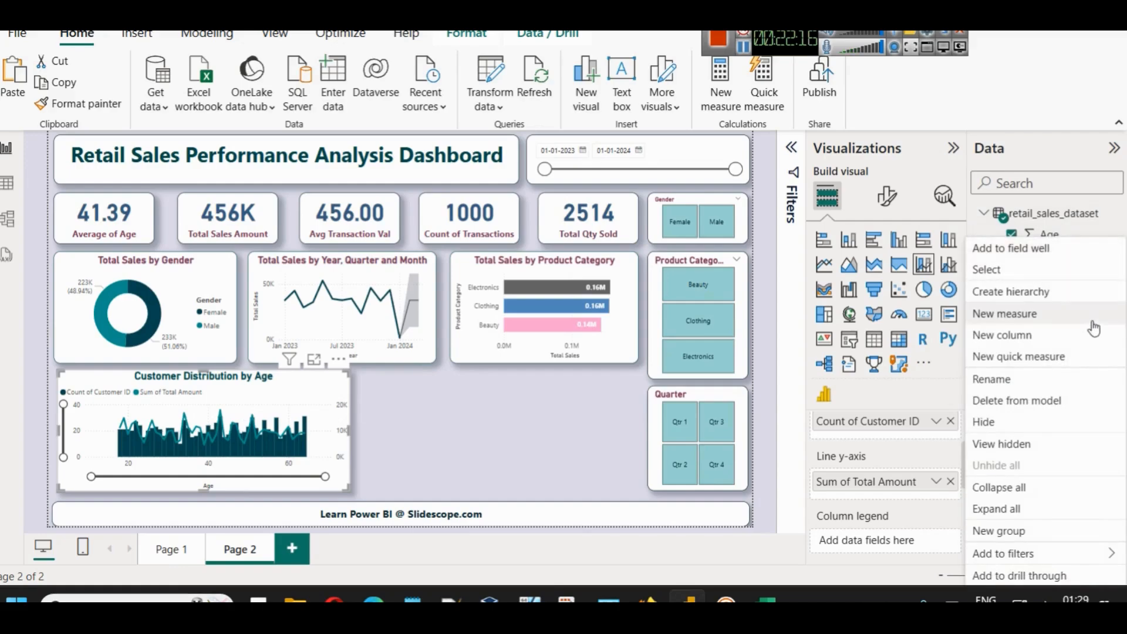
click(1042, 531)
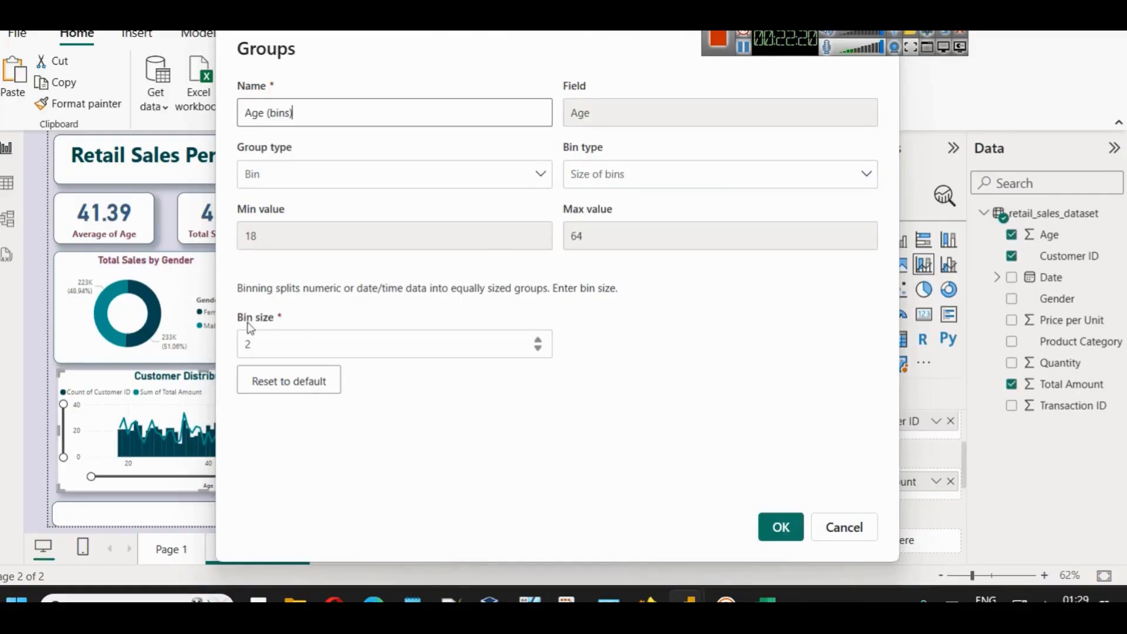
click(625, 174)
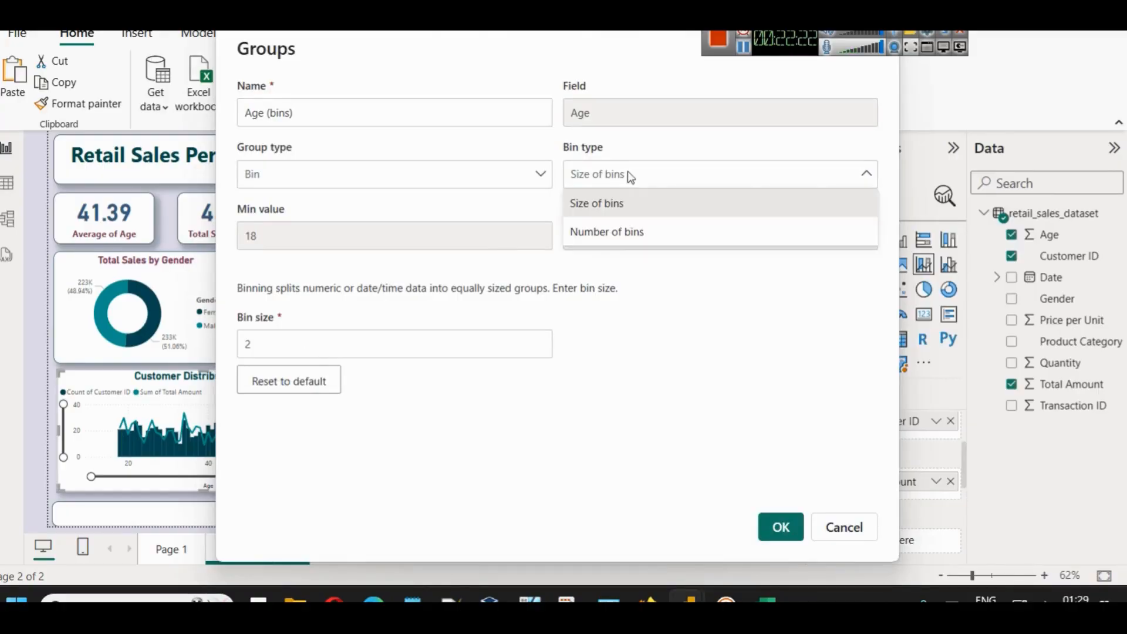
click(618, 244)
click(302, 342)
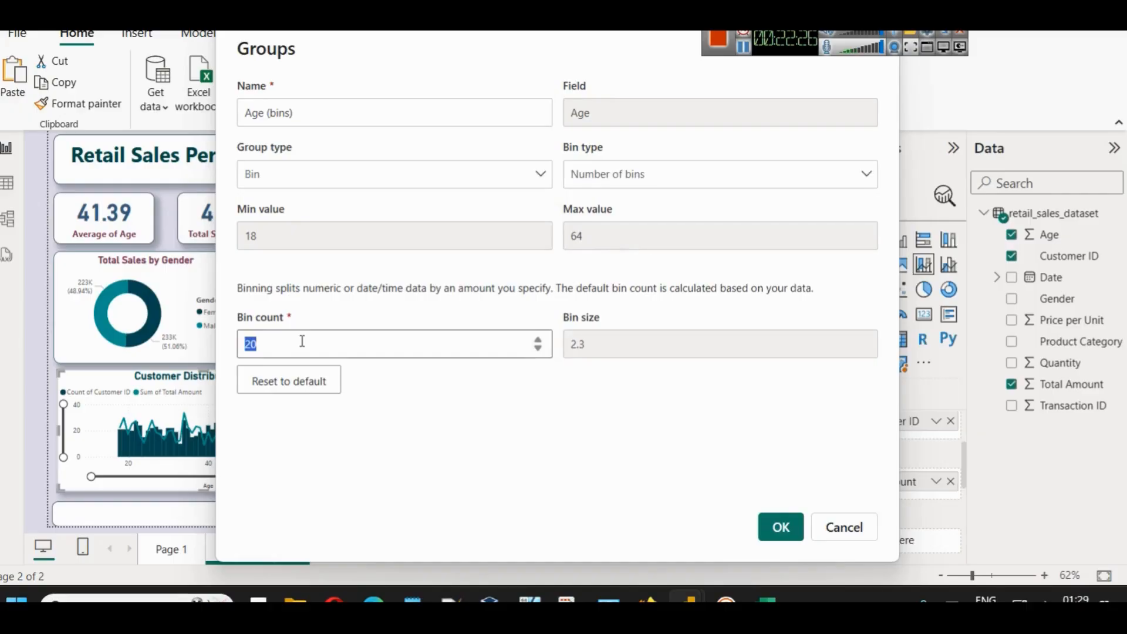
text(15)
click(773, 519)
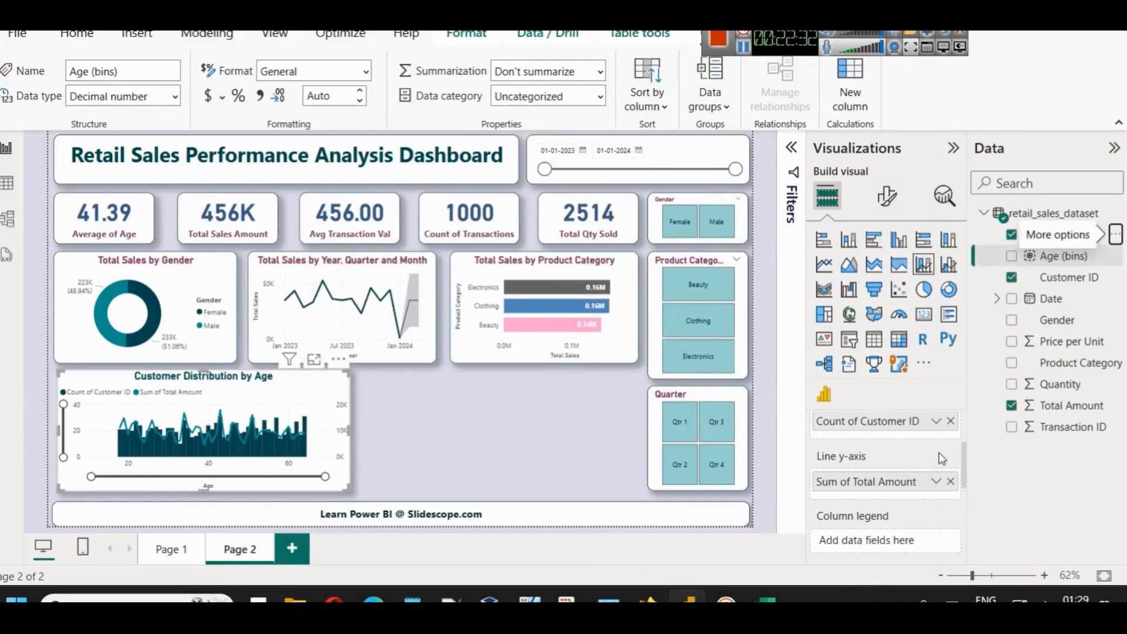
- Replace Age with Age (bins) on the x-axis of the Customer Distribution by Age chart
scroll(933, 464, up, 2)
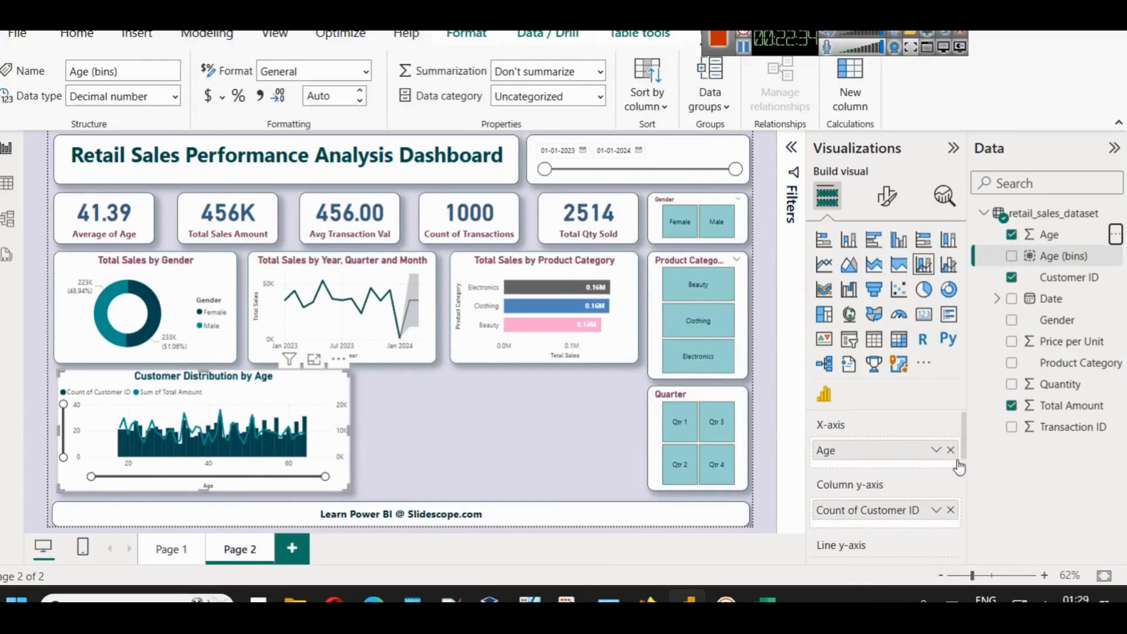
click(951, 449)
drag(1063, 256, 883, 450)
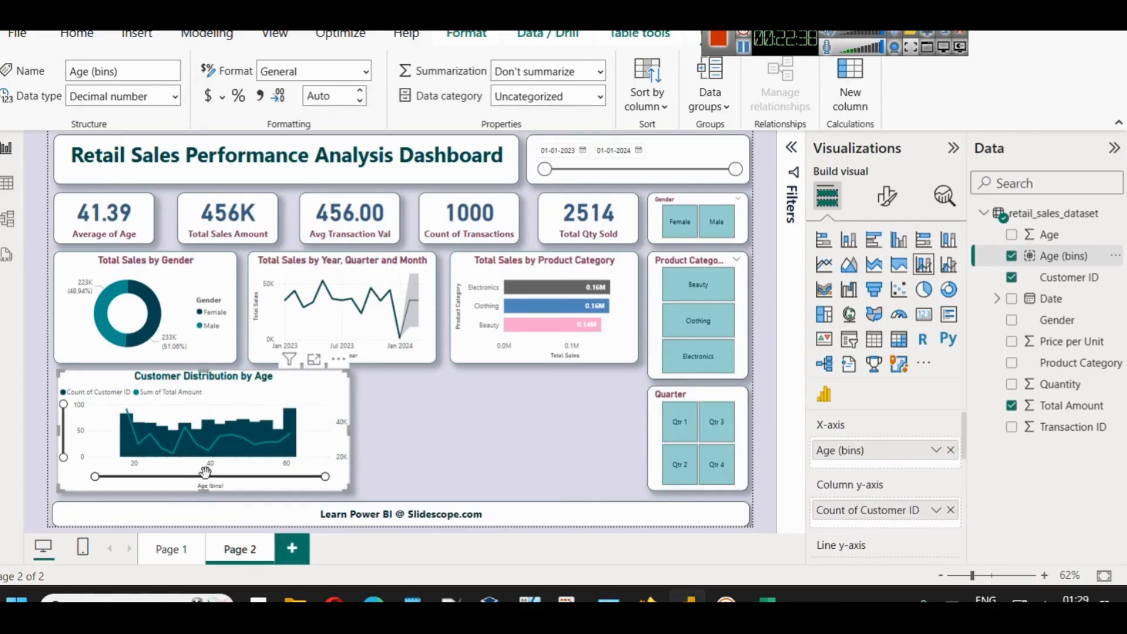
mouse_move(236, 462)
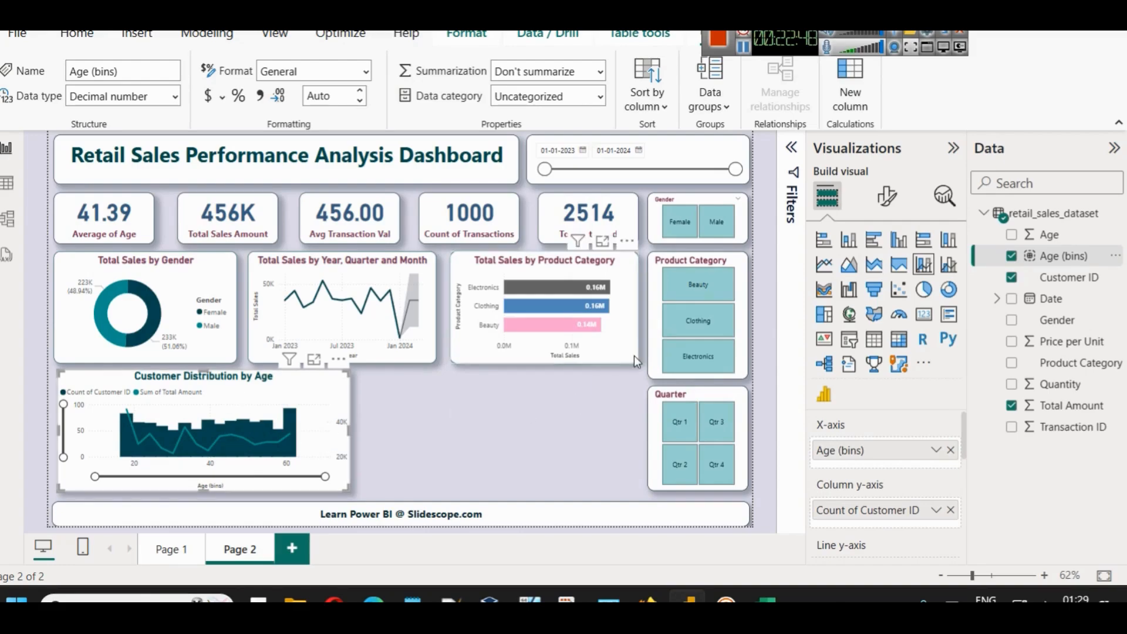
- Change the age chart's title to "Customer Distribution by Age and Sales"
click(886, 197)
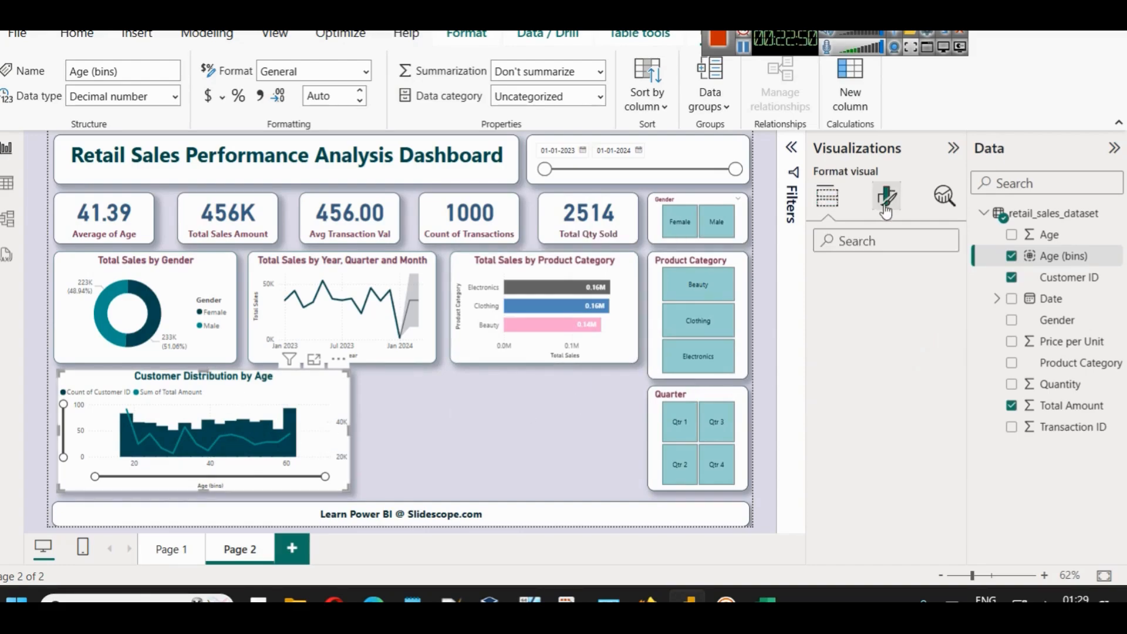
click(886, 276)
click(851, 356)
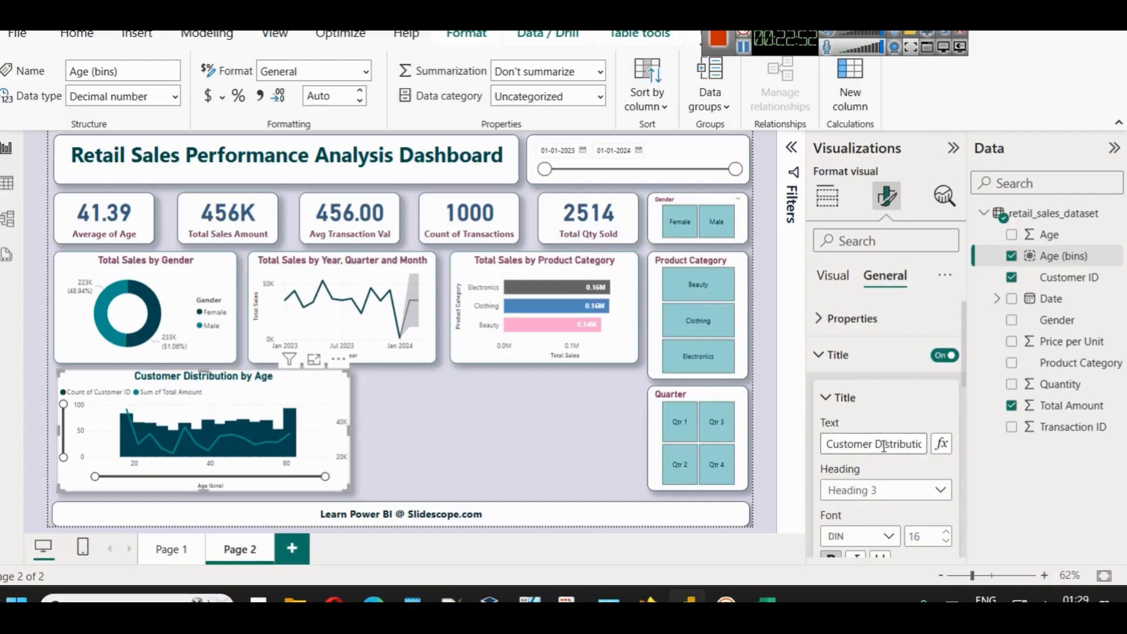
drag(900, 443, 948, 449)
click(910, 444)
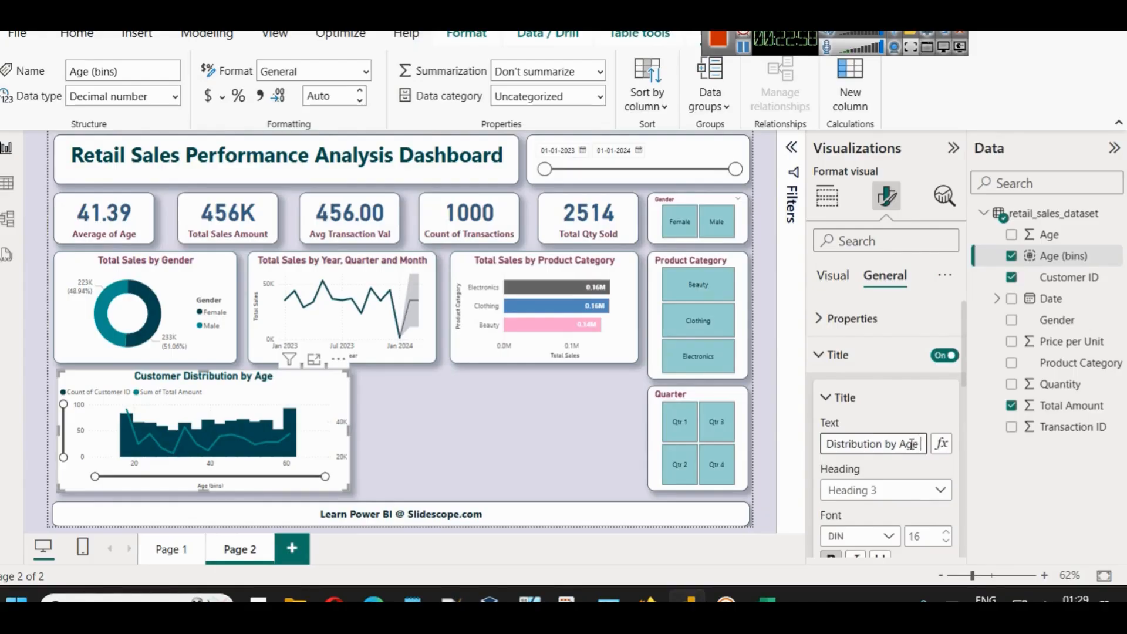
text(()
key(BackSpace)
text(and)
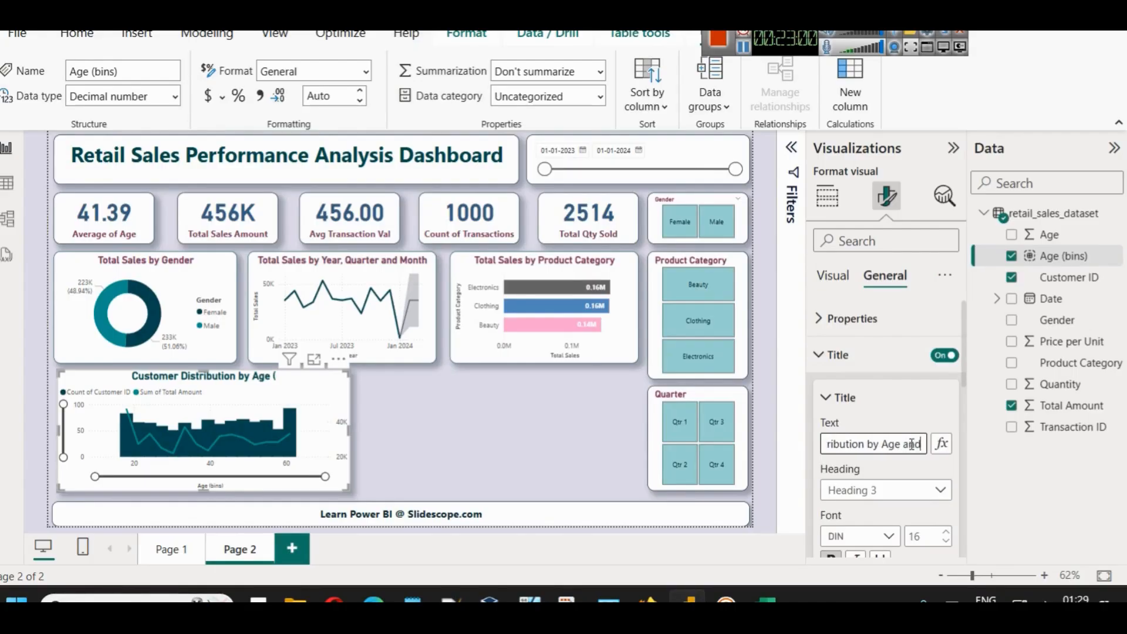
text( Sales)
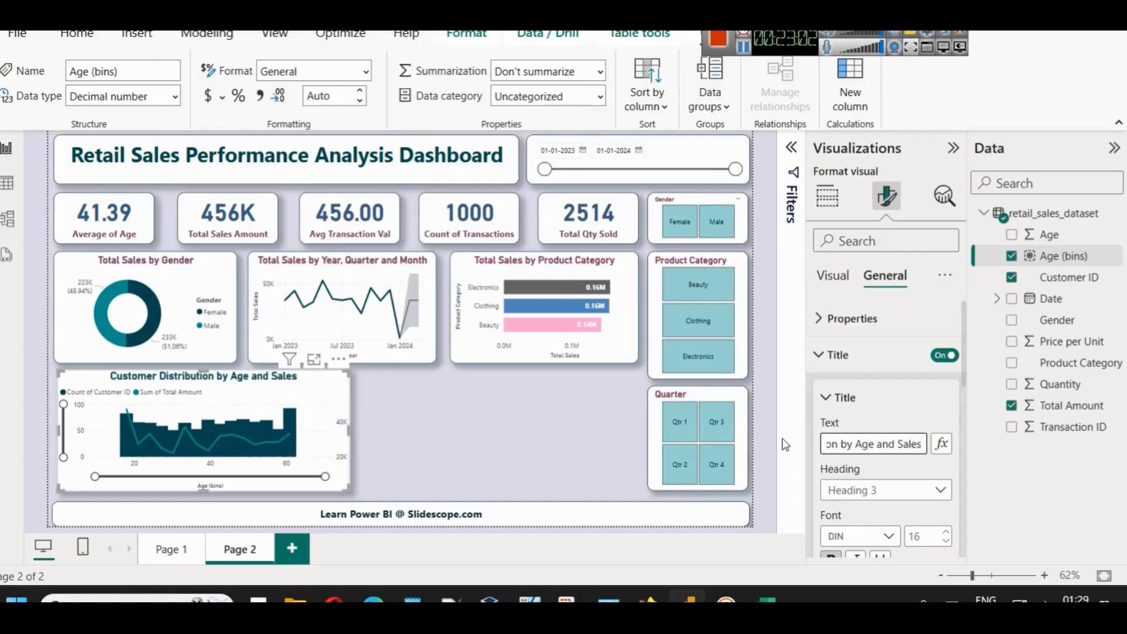
- Insert a treemap and fit it into the empty space between the age chart and the Quarter slicer
click(490, 439)
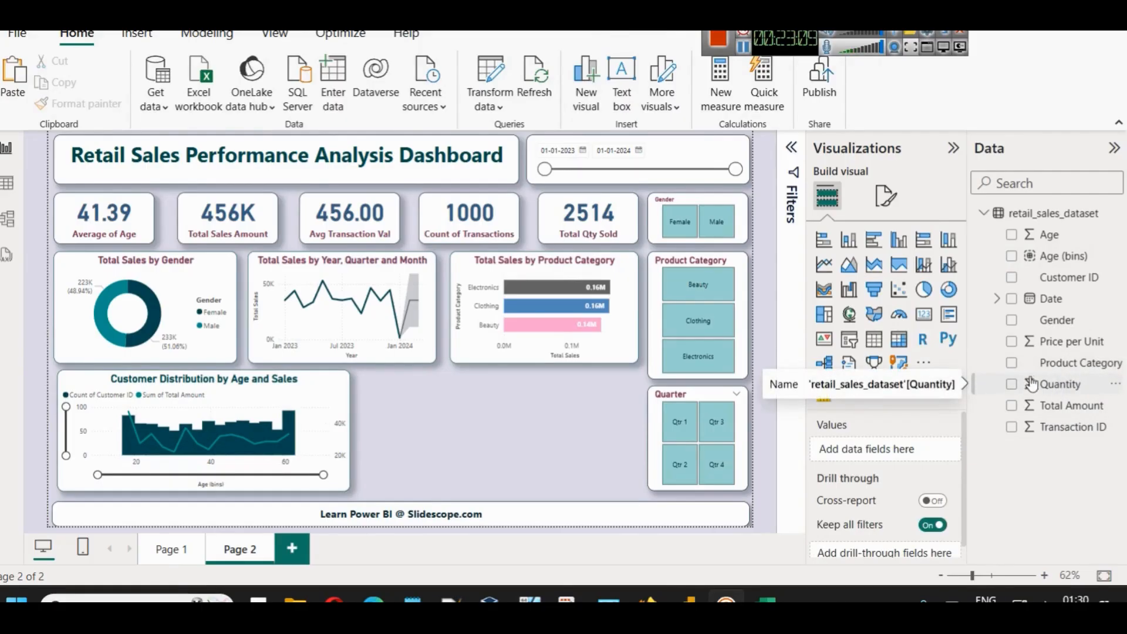
click(824, 315)
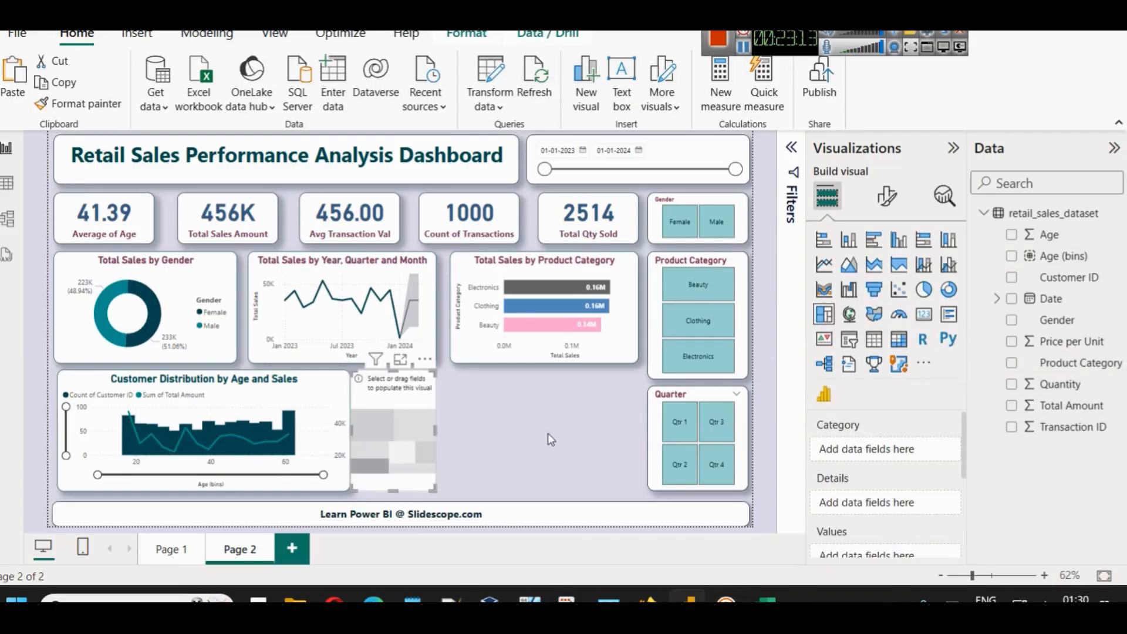
drag(393, 435, 632, 429)
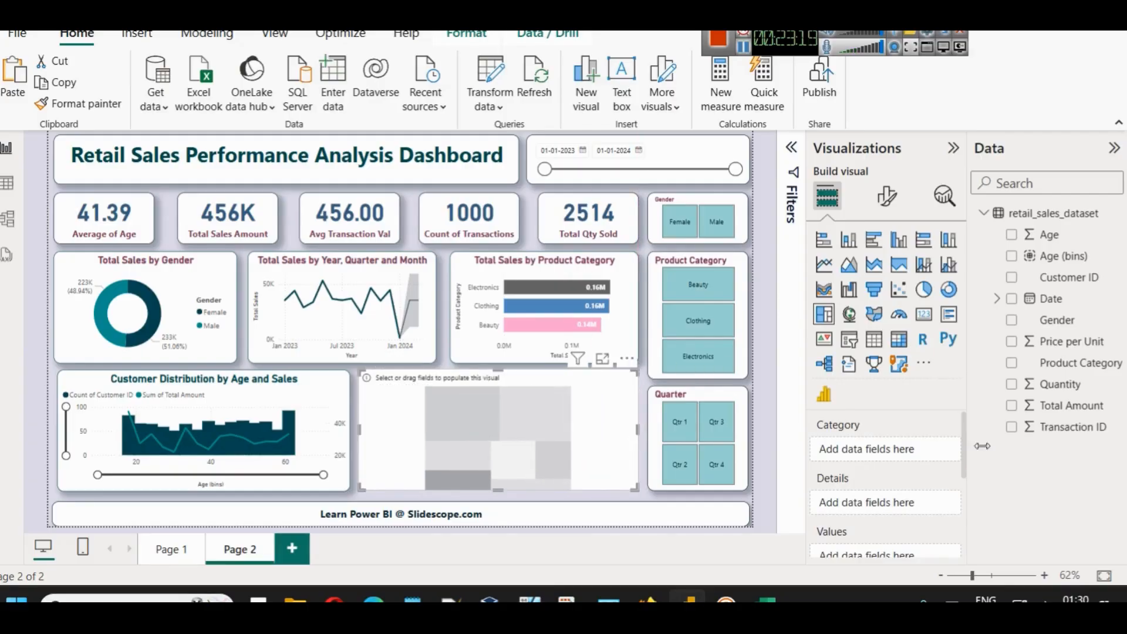
- Set the treemap's category to Quantity and its values to Total Amount, leaving its details empty
drag(1060, 385, 883, 449)
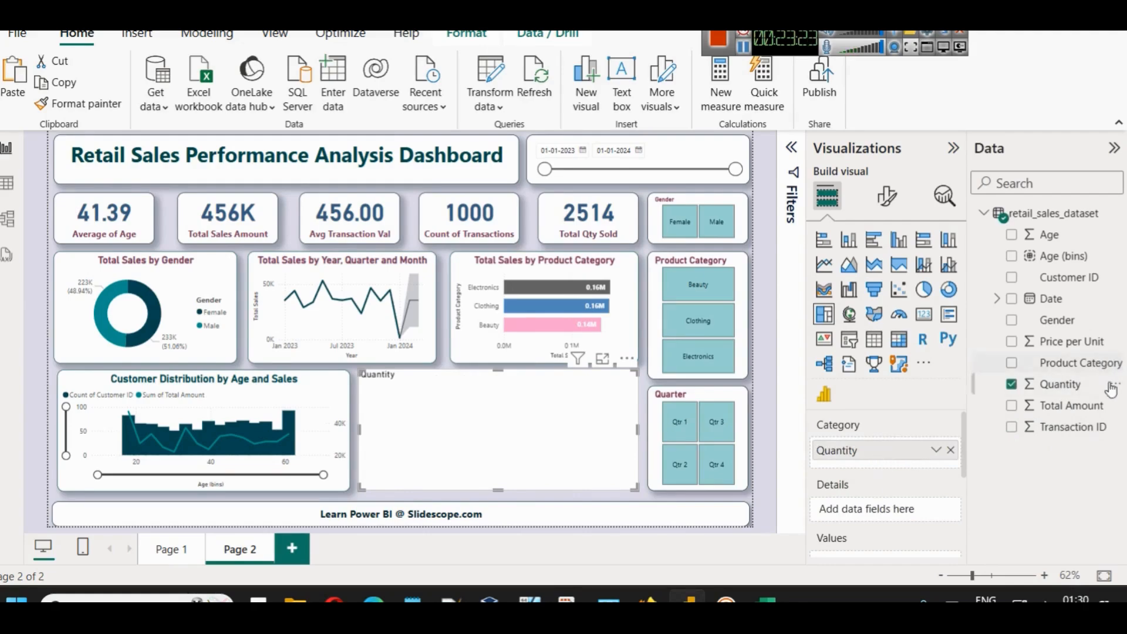
drag(1079, 413, 900, 509)
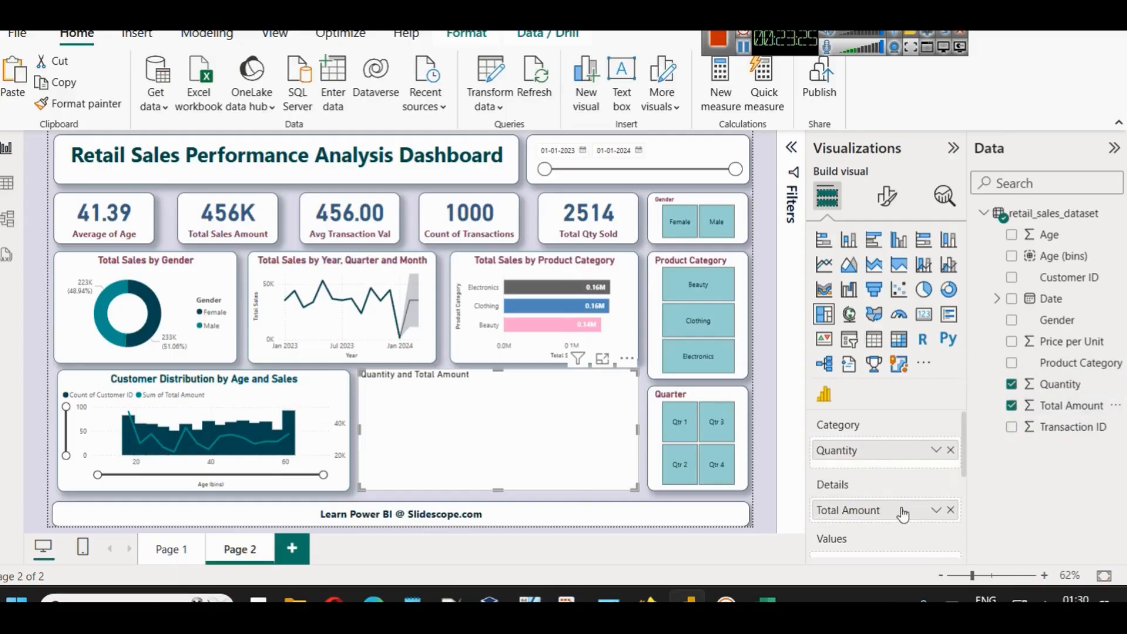
click(951, 509)
scroll(949, 485, down, 2)
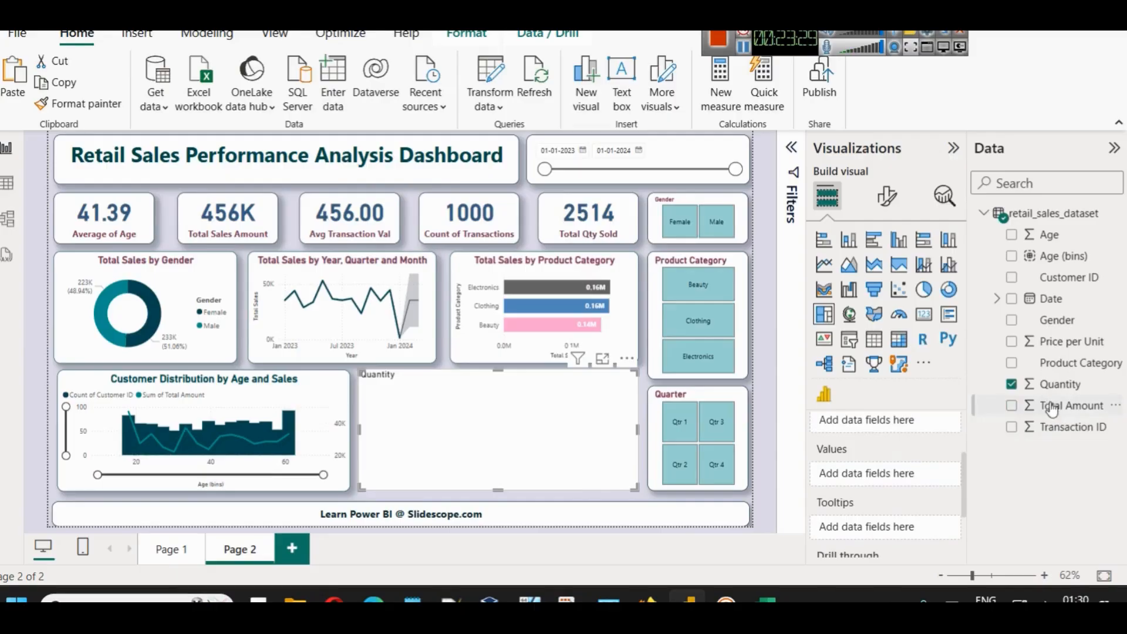
drag(1054, 403, 902, 474)
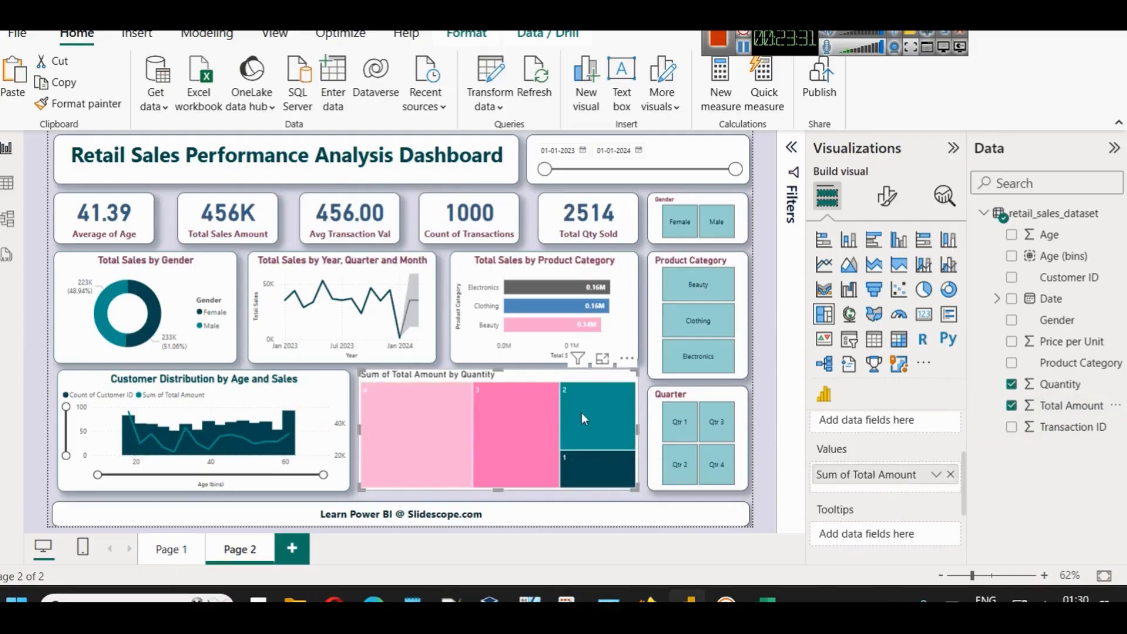
mouse_move(369, 438)
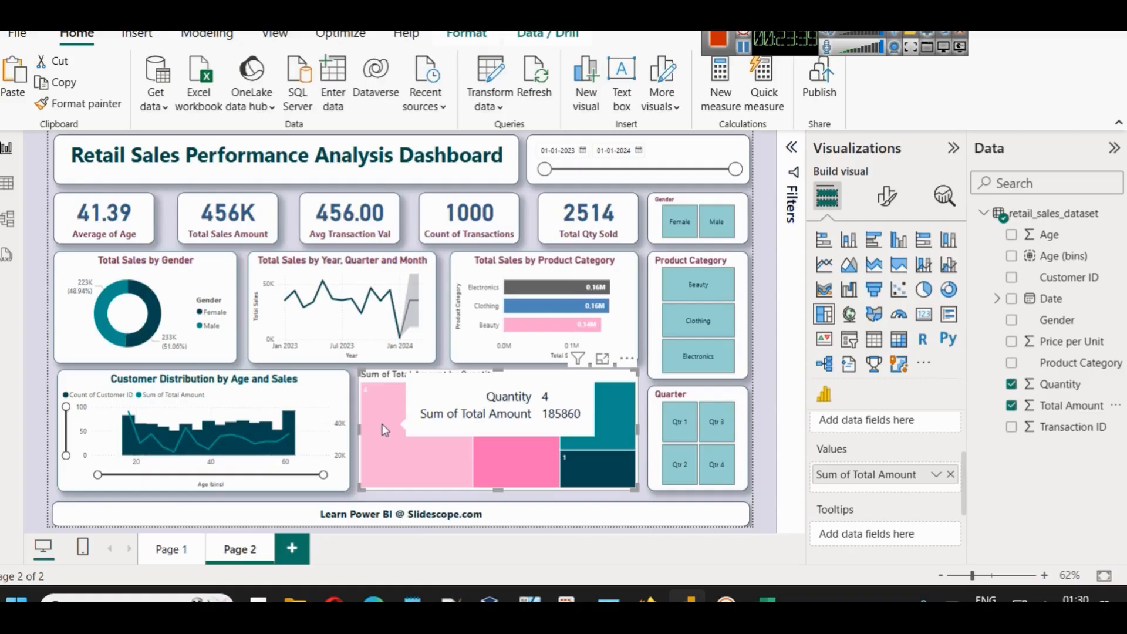
mouse_move(533, 452)
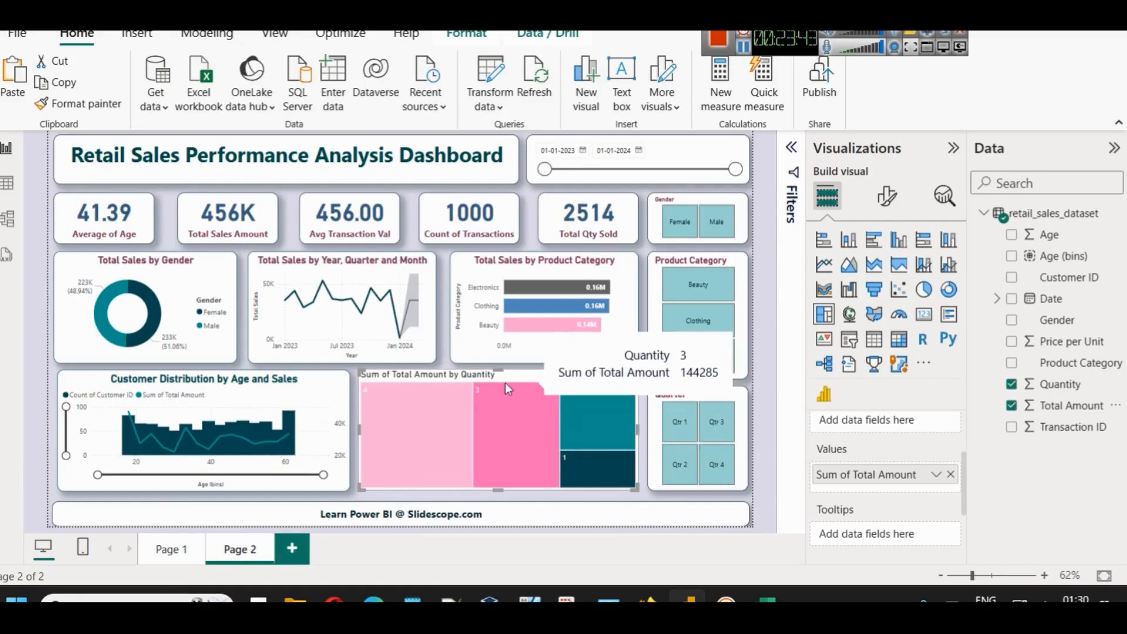
click(333, 385)
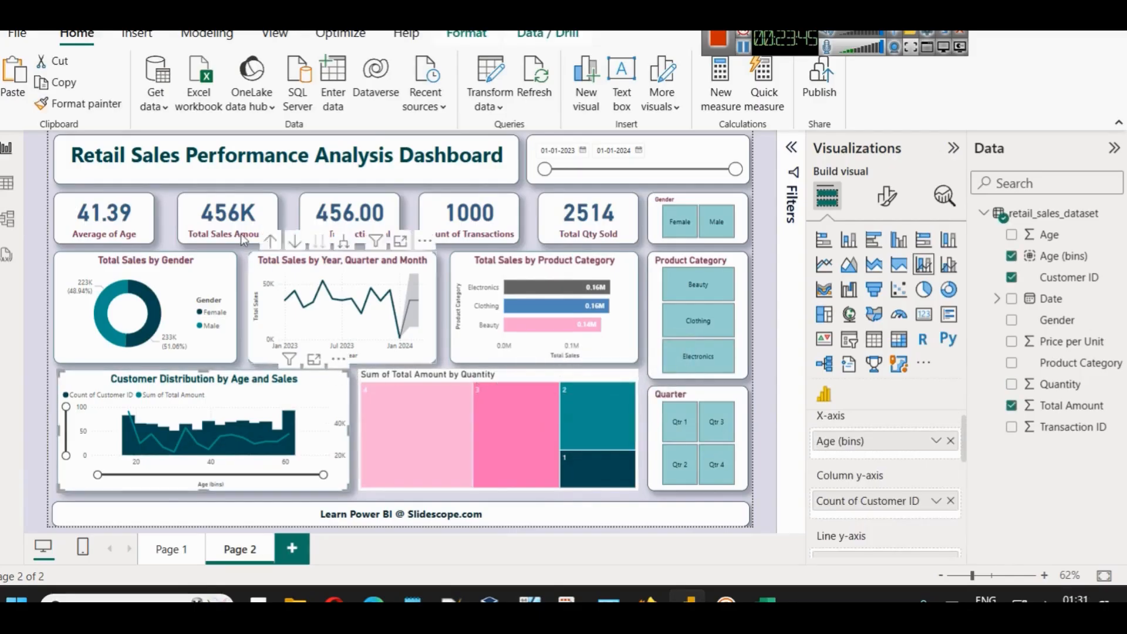
click(61, 104)
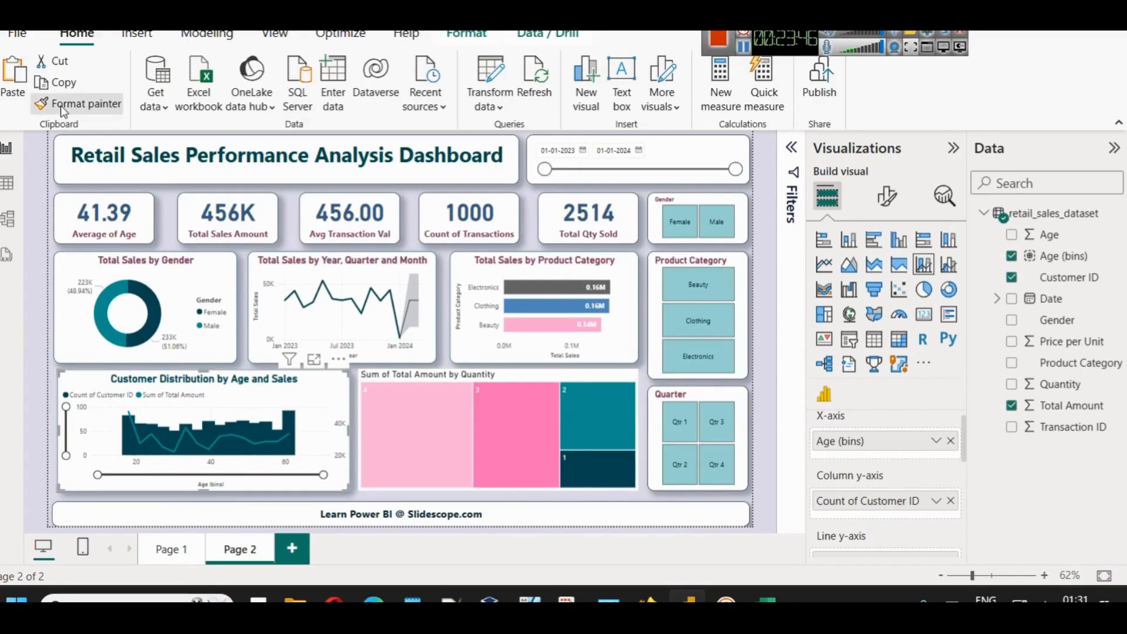
click(476, 361)
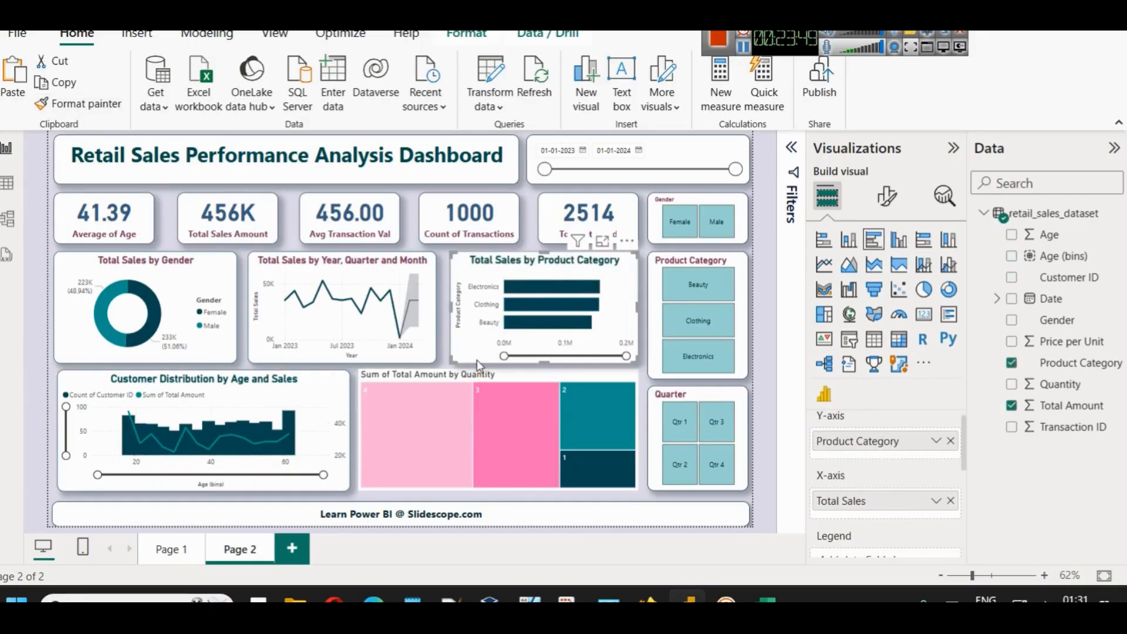
key(ctrl+z)
- Copy the formatting of the Customer Distribution by Age and Sales chart onto the treemap with Format Painter
click(286, 405)
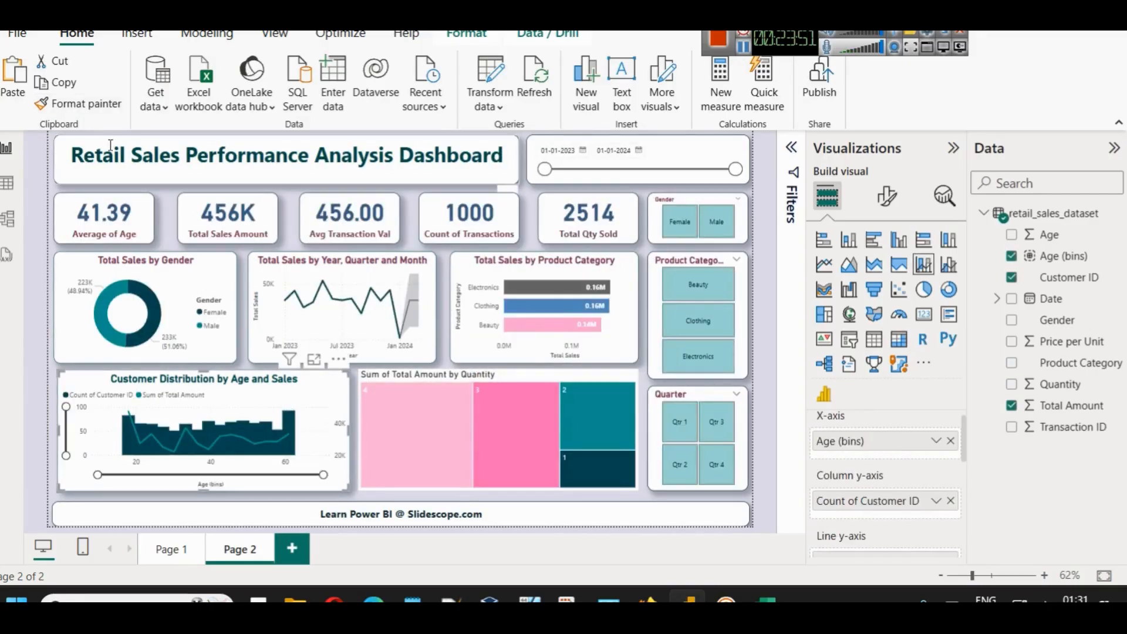
click(77, 104)
click(526, 378)
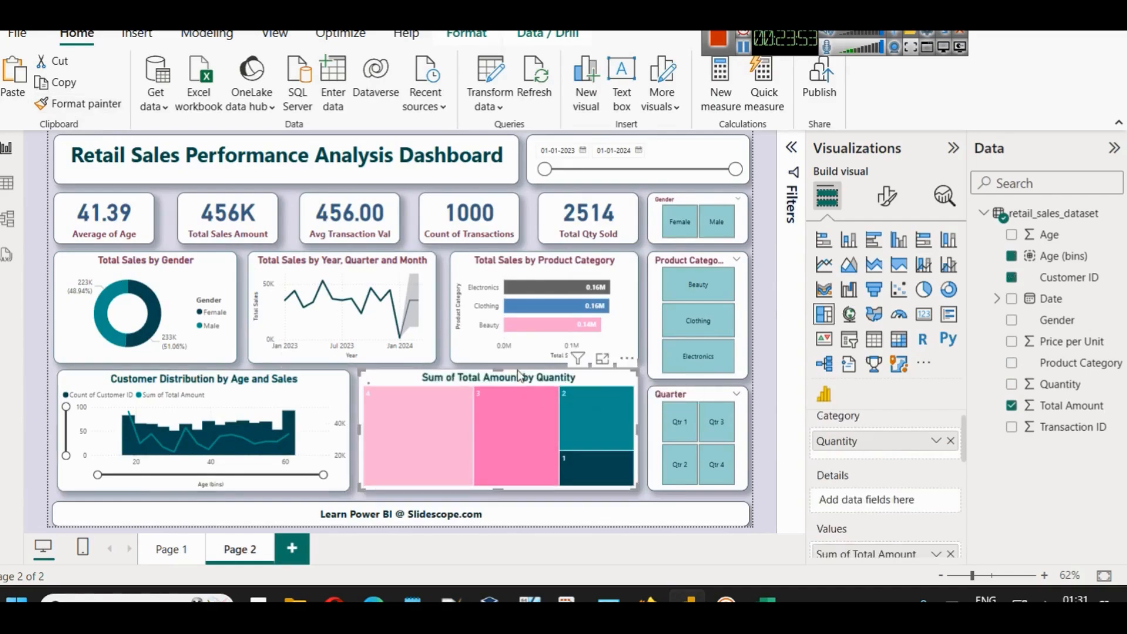
- Convert the treemap of total amount by quantity to a ribbon chart and add Gender as its legend
click(574, 495)
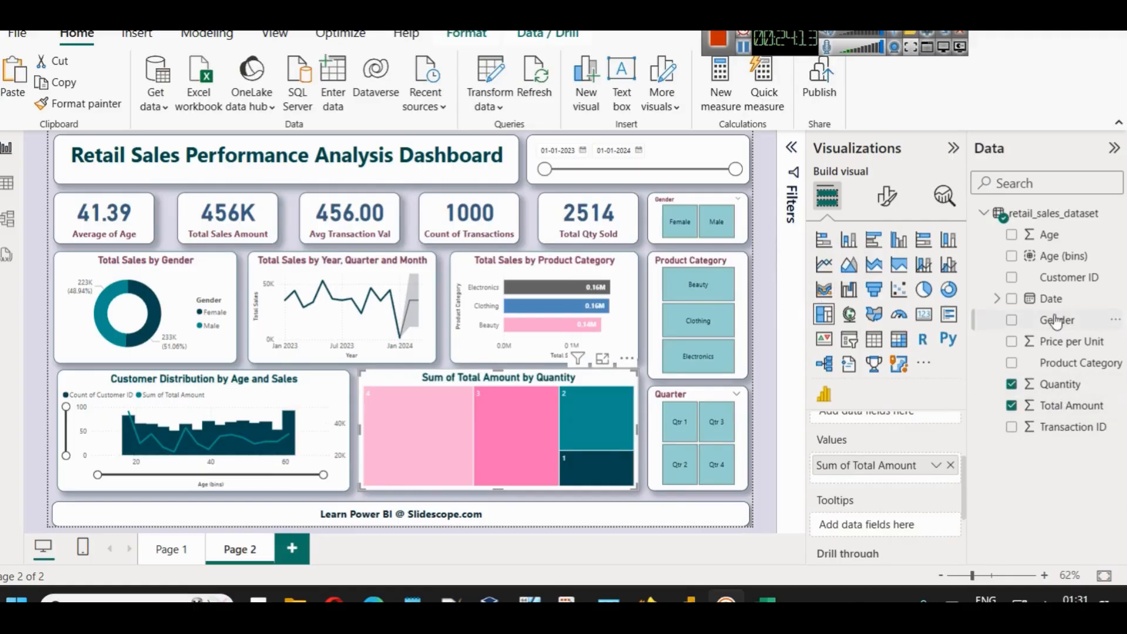
click(825, 297)
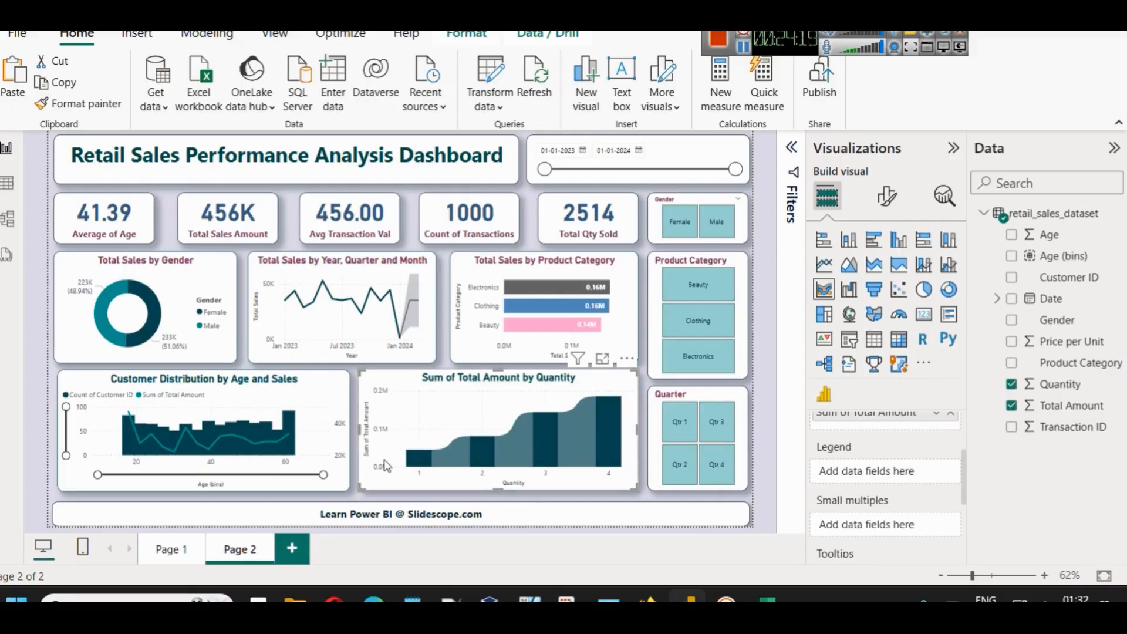
mouse_move(418, 462)
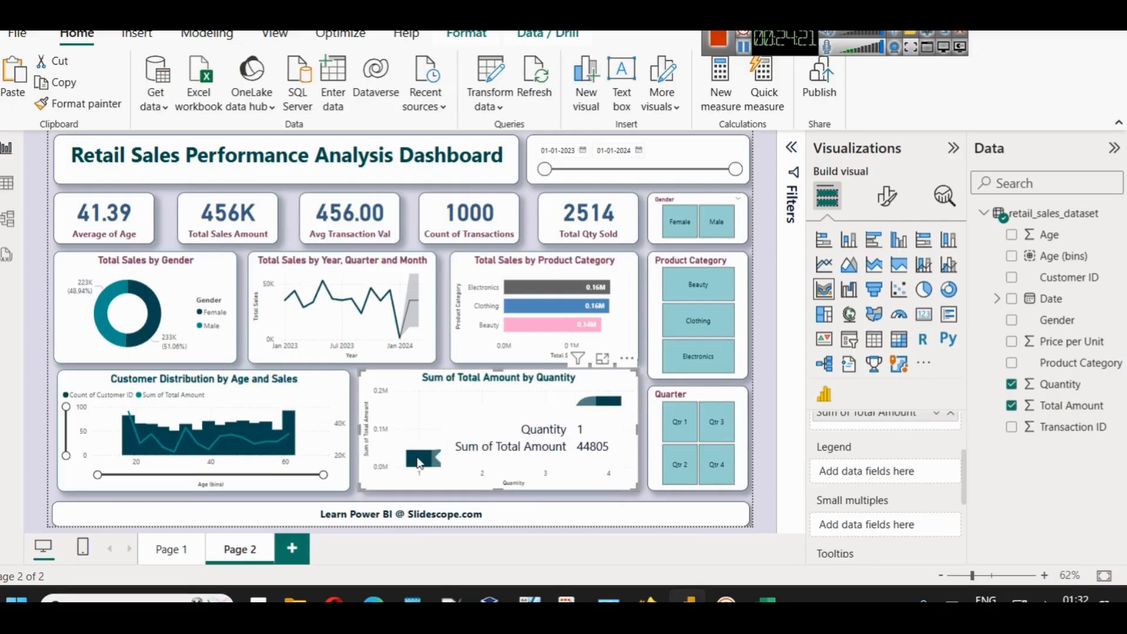
mouse_move(613, 411)
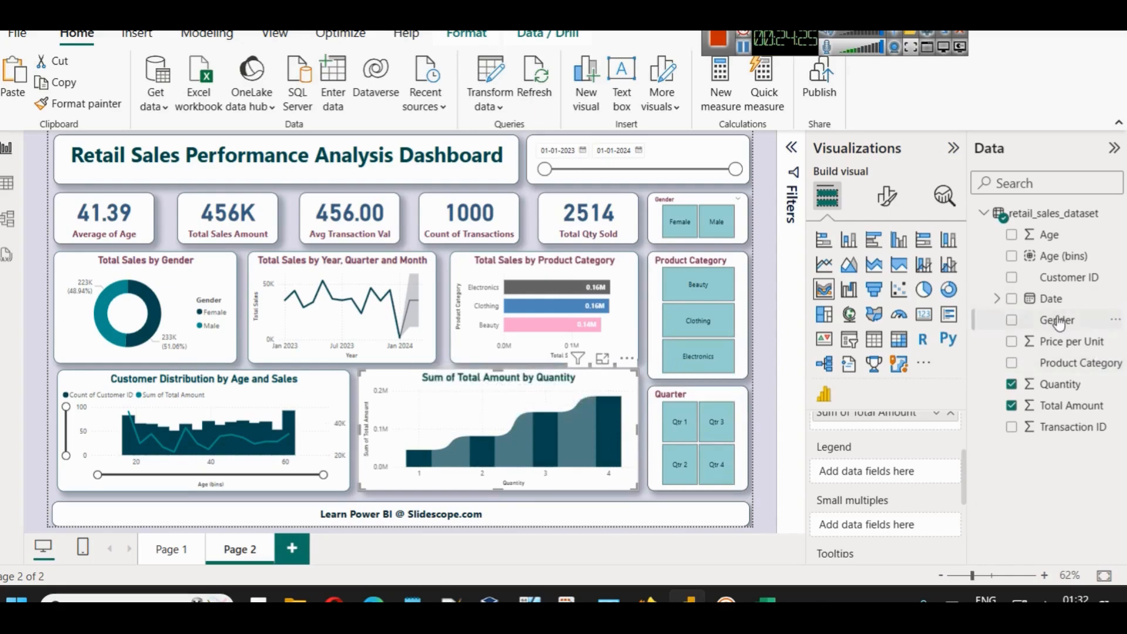
drag(1057, 322, 877, 469)
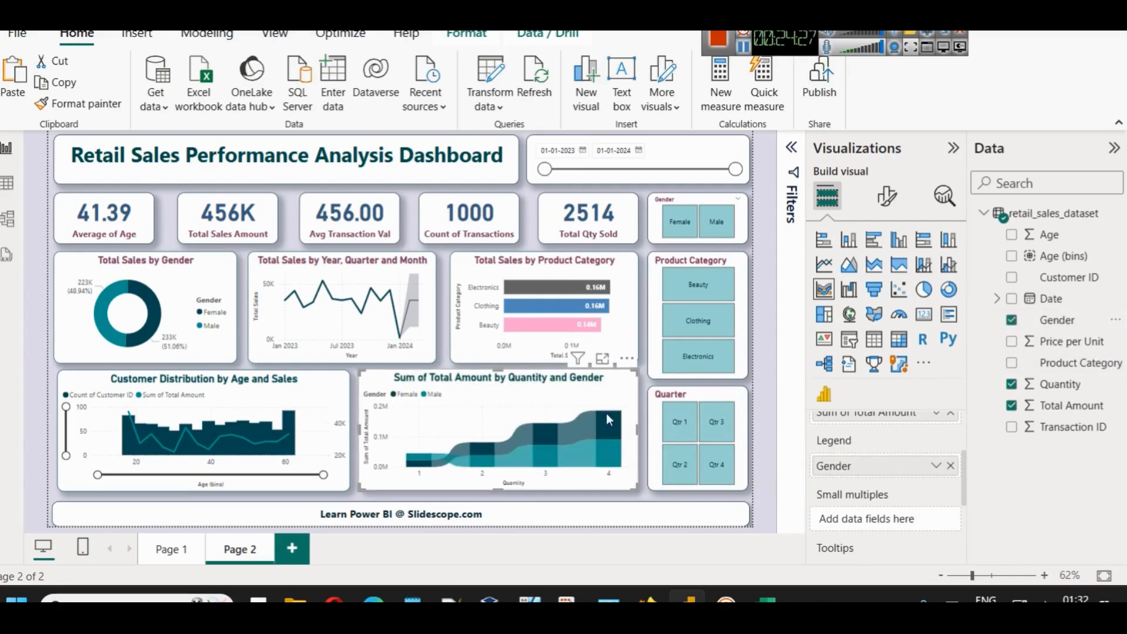
- Show the ribbon chart in focus mode and examine the male and female total amounts for each quantity
click(601, 358)
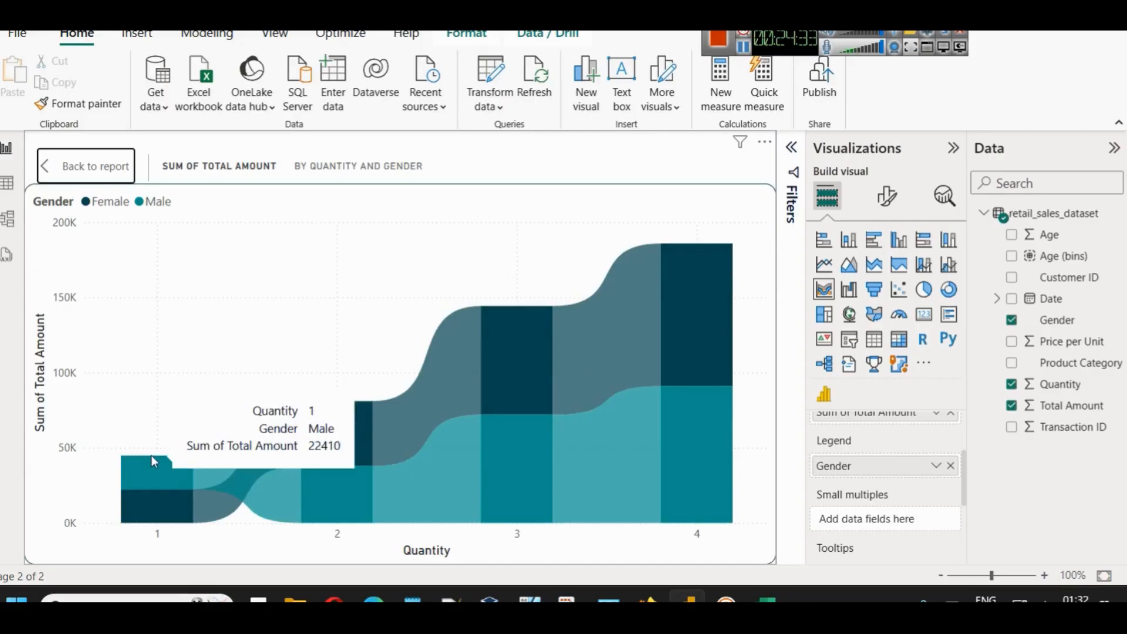
mouse_move(362, 507)
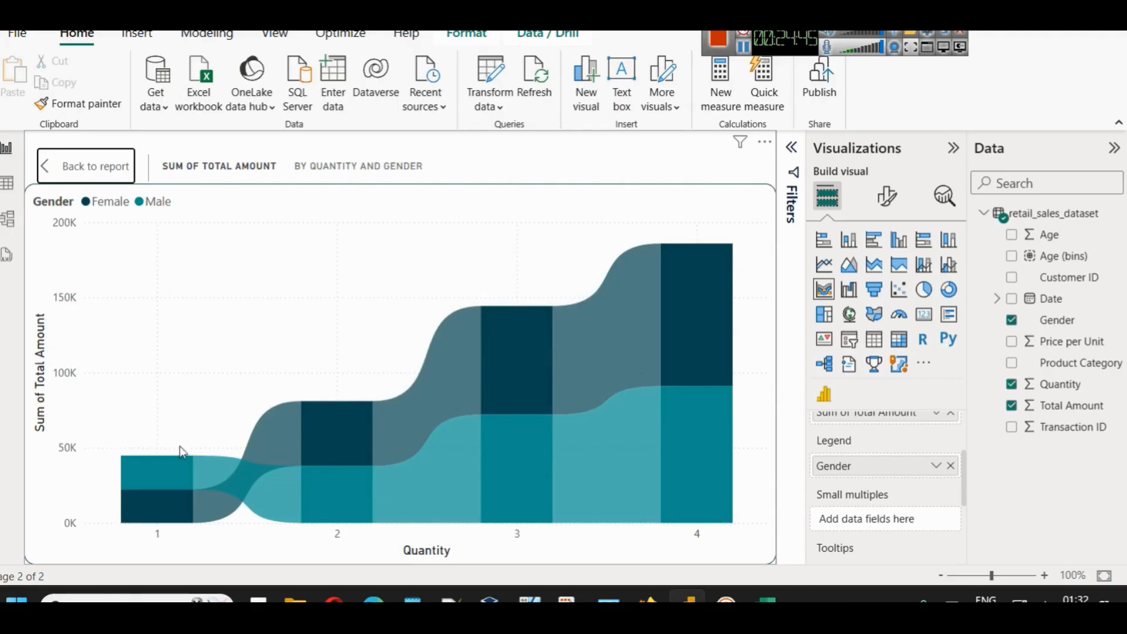
mouse_move(132, 464)
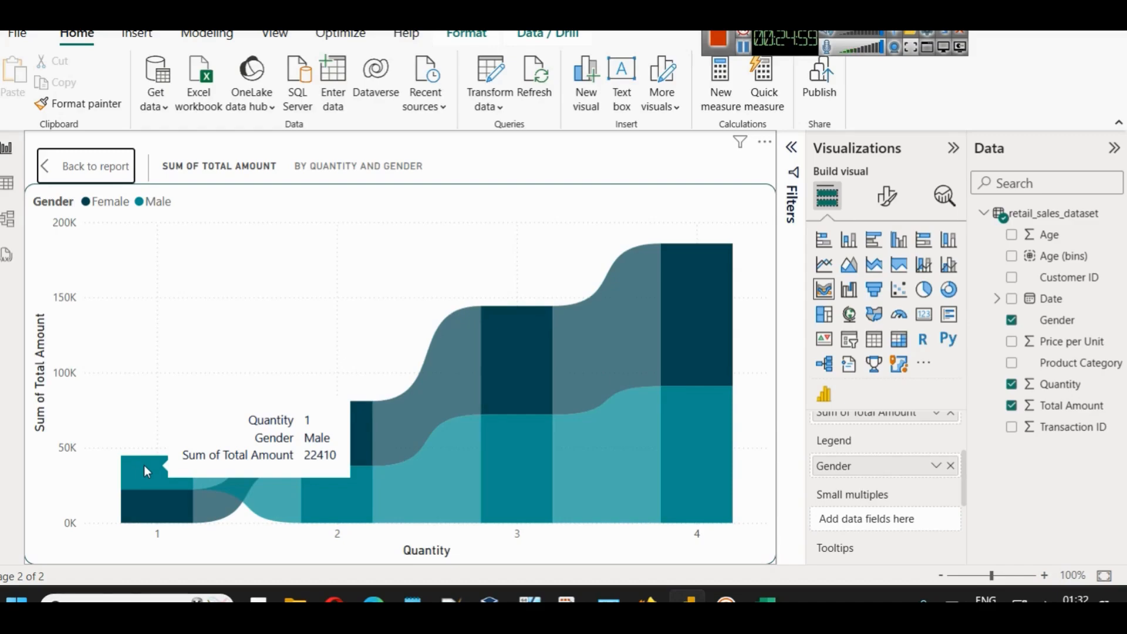
mouse_move(303, 495)
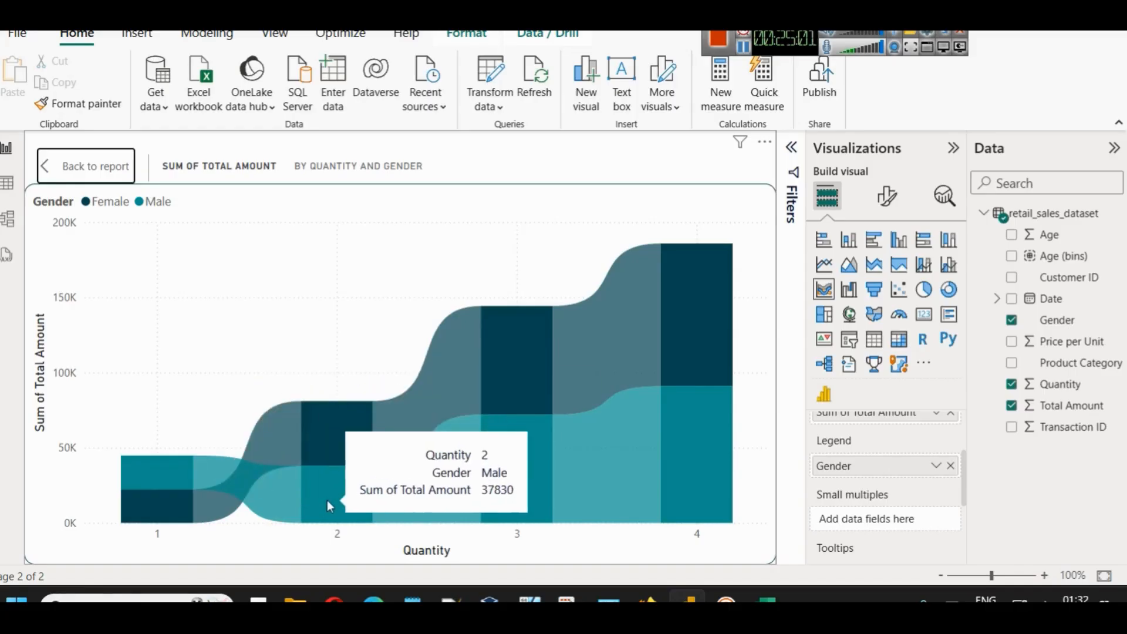
mouse_move(492, 498)
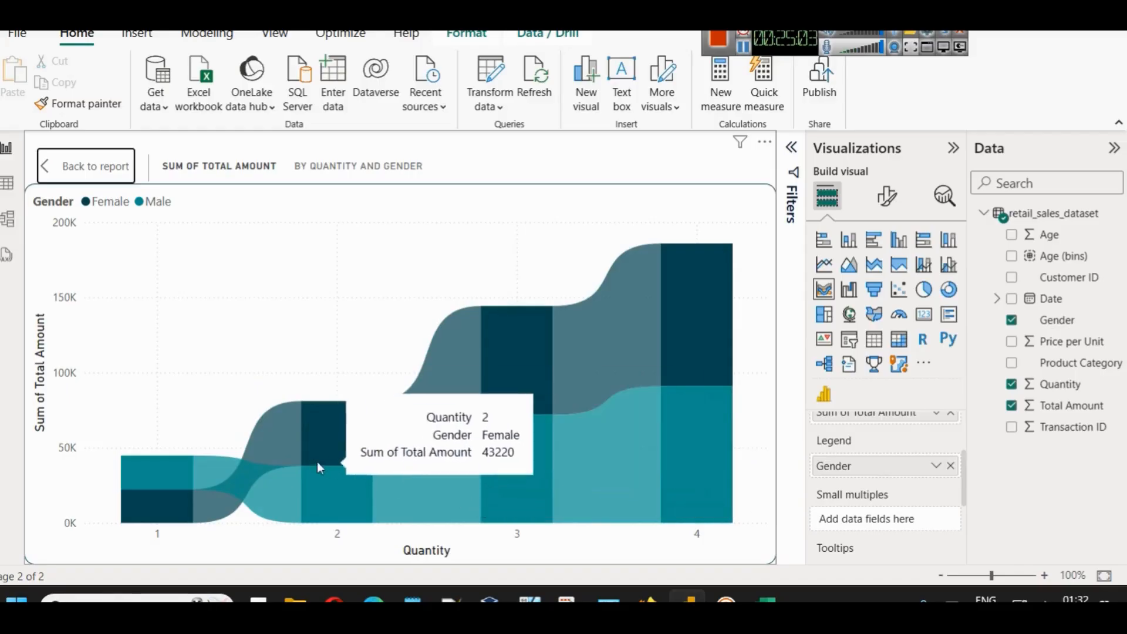
mouse_move(671, 348)
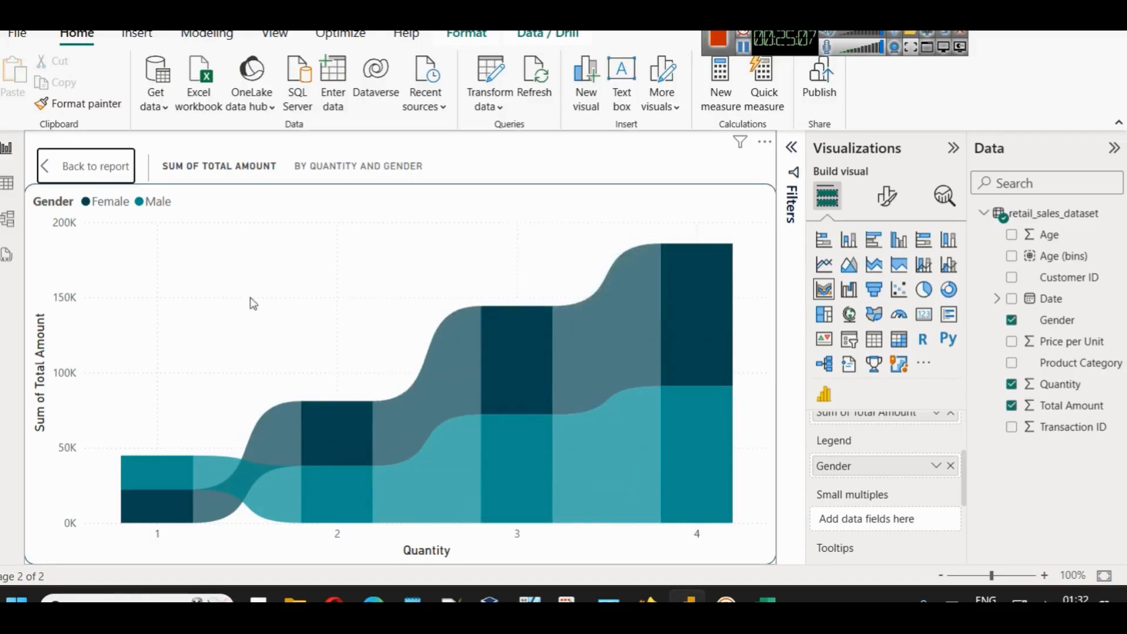
mouse_move(377, 439)
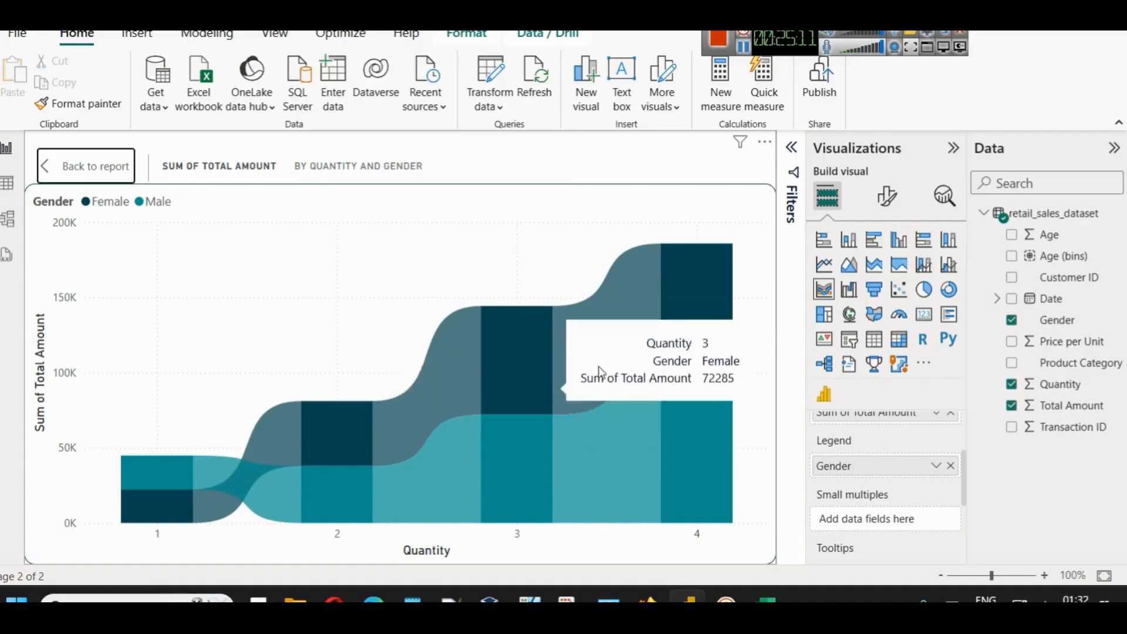
- Replace Gender with Product Category as the ribbon chart's legend, inspect the category ribbons across quantities, and return to the report
click(950, 466)
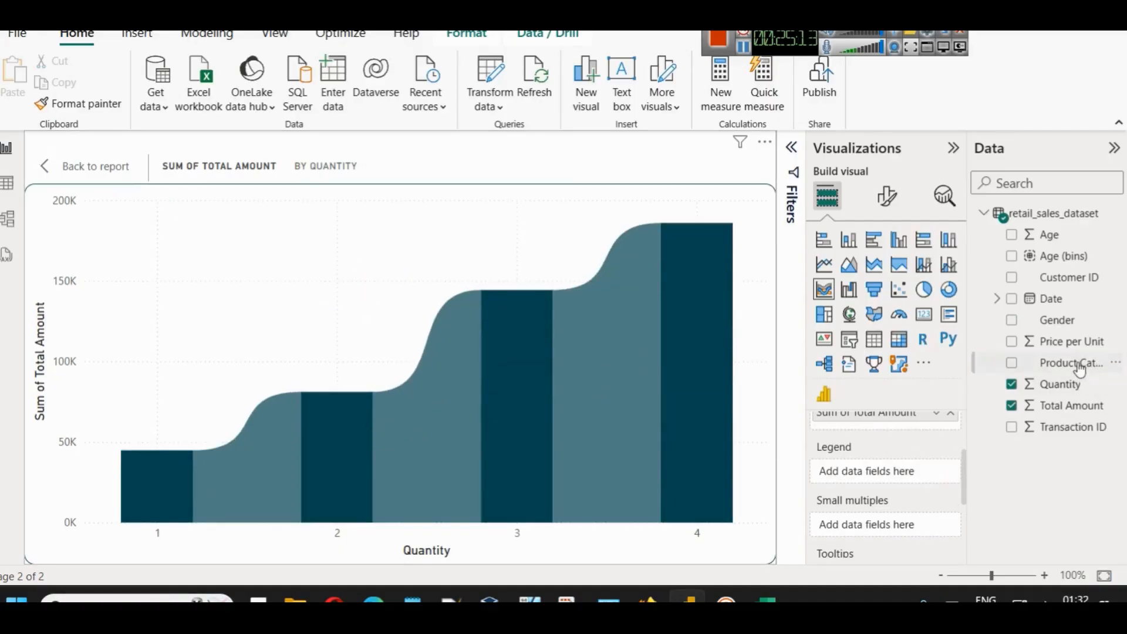
drag(1074, 363, 860, 465)
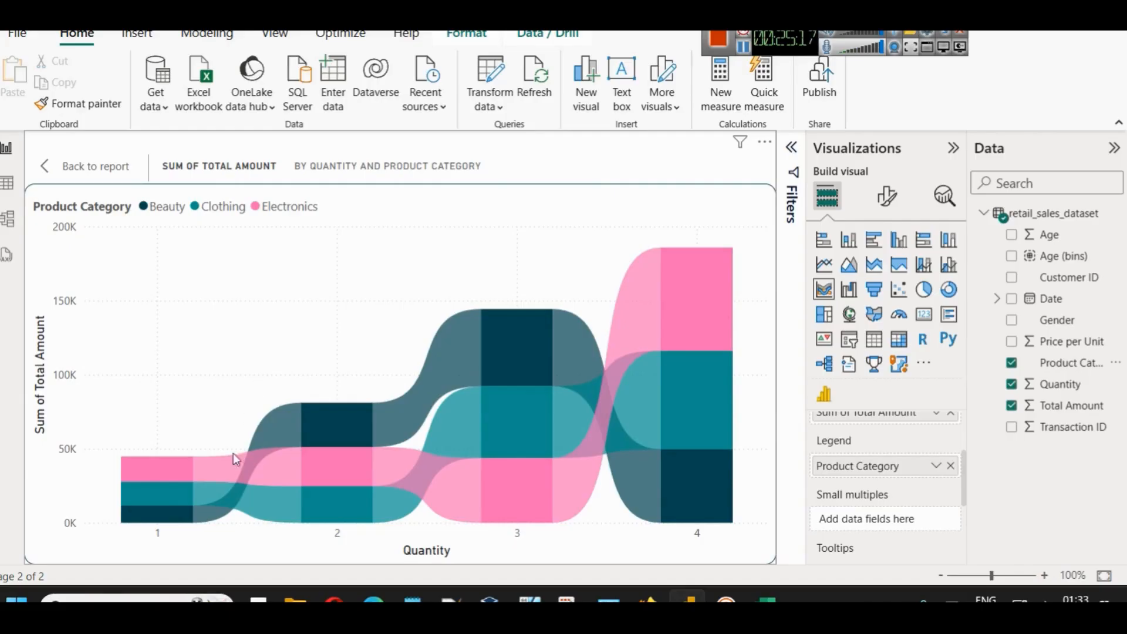
mouse_move(163, 517)
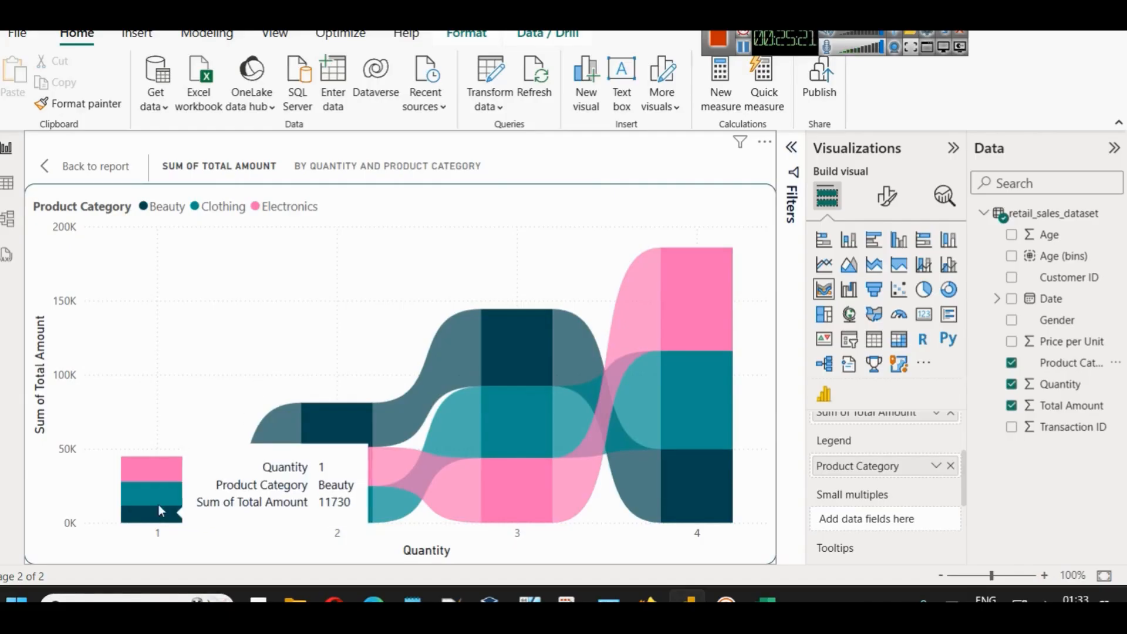
mouse_move(156, 475)
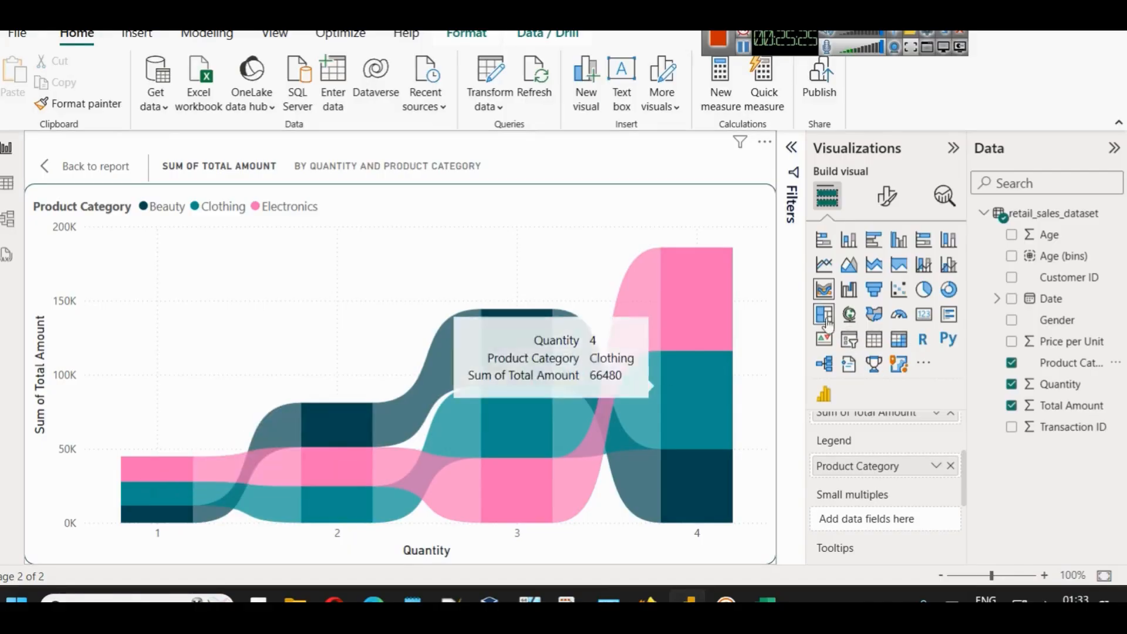
mouse_move(678, 305)
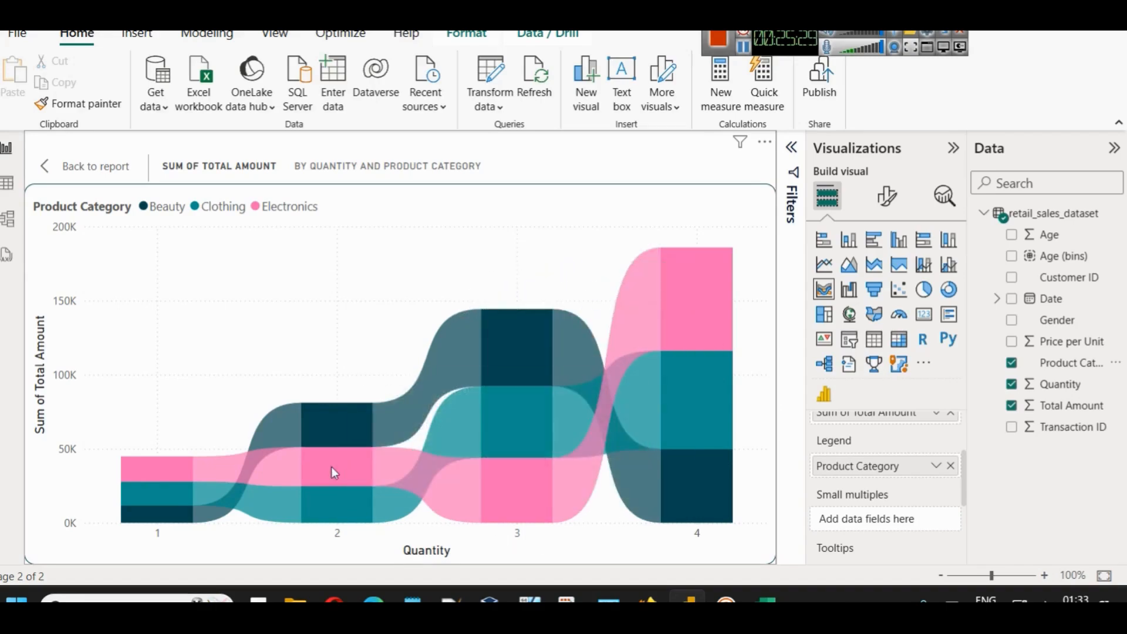
mouse_move(544, 509)
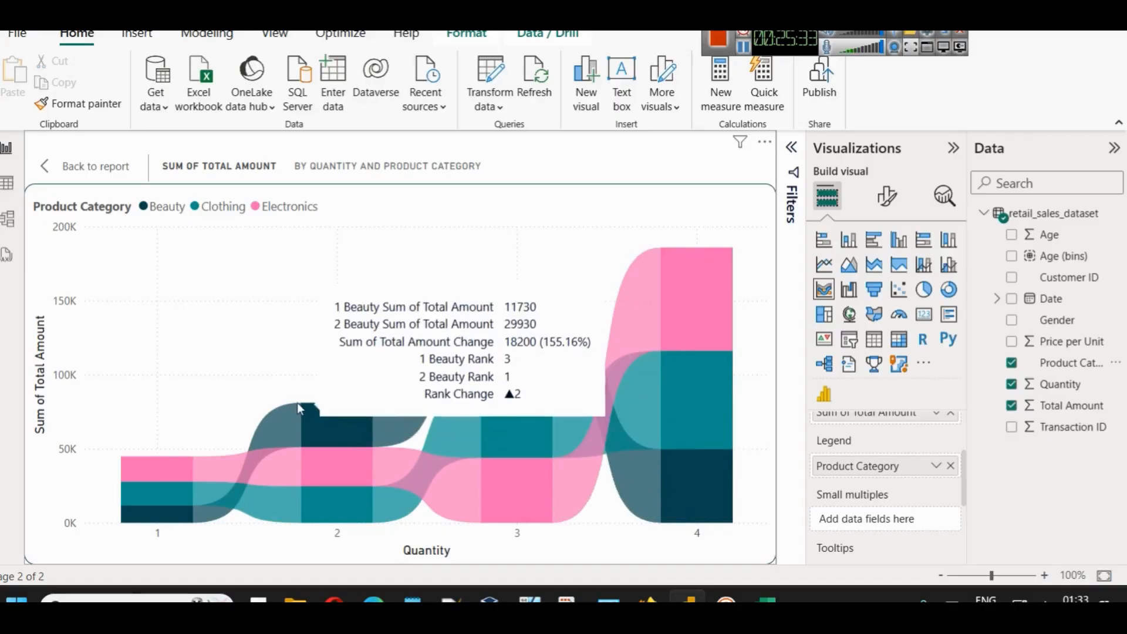
mouse_move(386, 415)
click(79, 166)
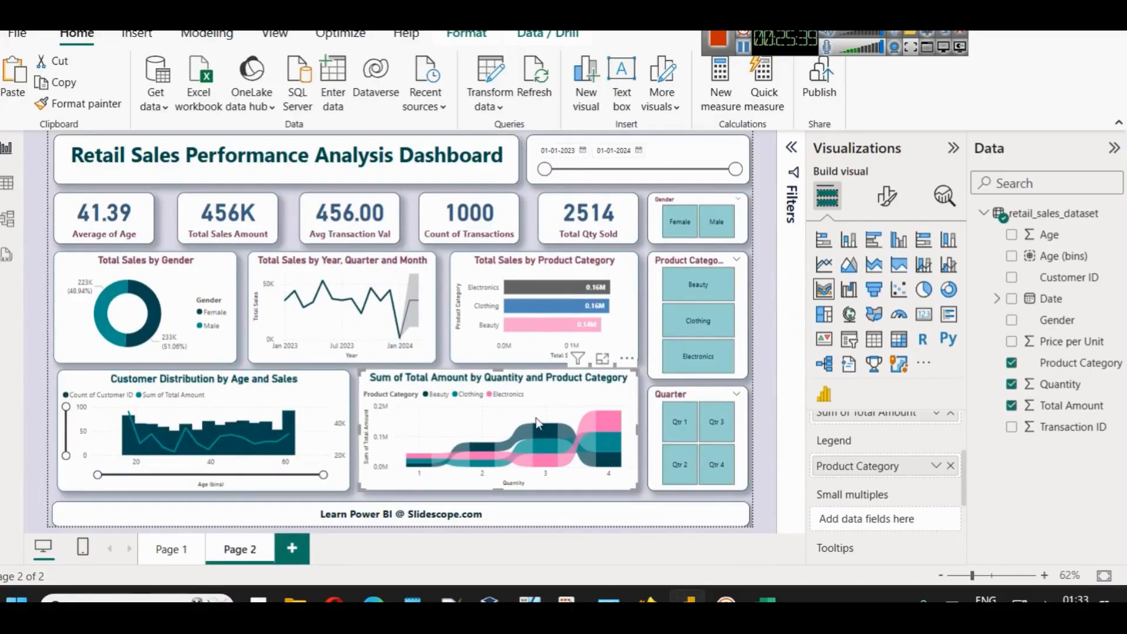
- Rename the ribbon chart's Y-axis field to Total Amount and deselect the chart
scroll(895, 485, up, 2)
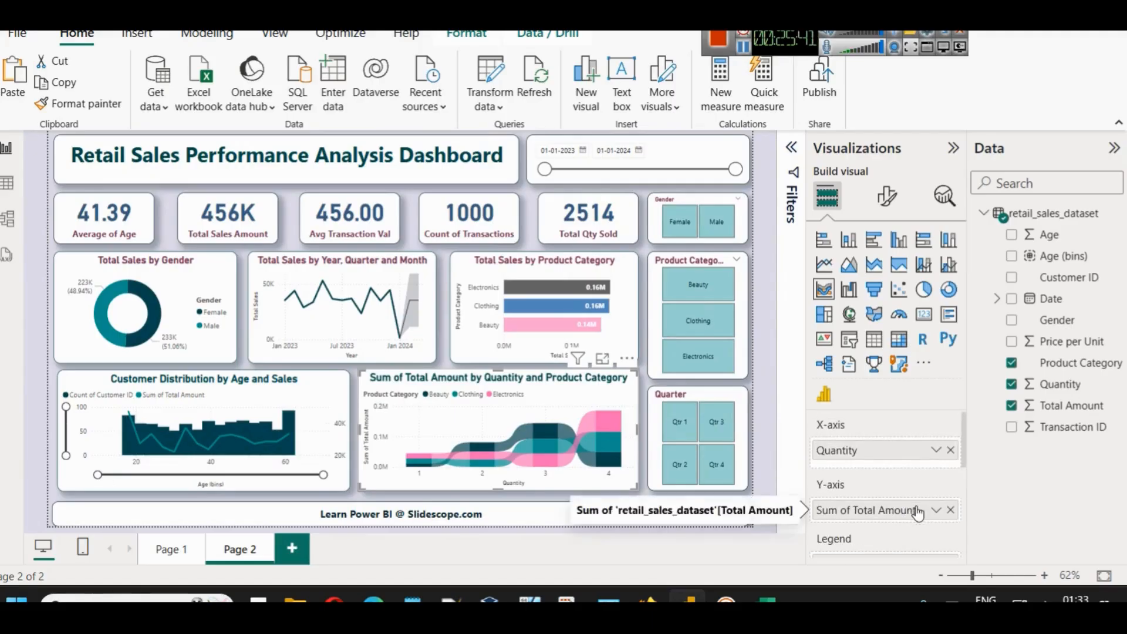
click(936, 510)
click(975, 245)
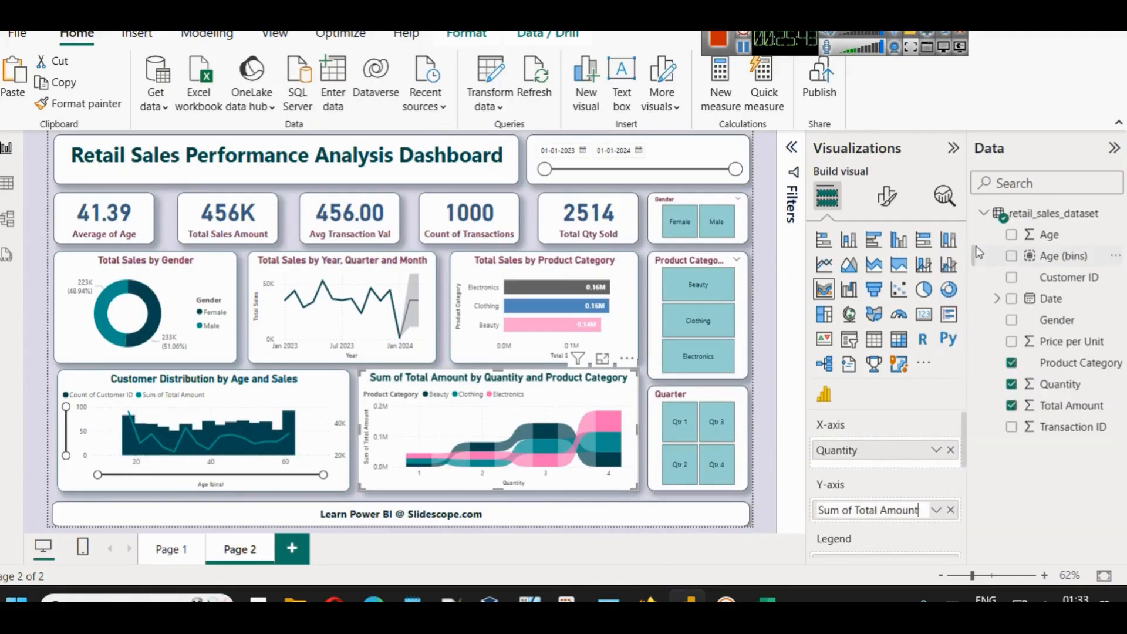
key(shift+Right)
key(shift+Right)
key(shift+Right)
key(shift+Right)
key(shift+Right)
key(shift+Right)
key(shift+Right)
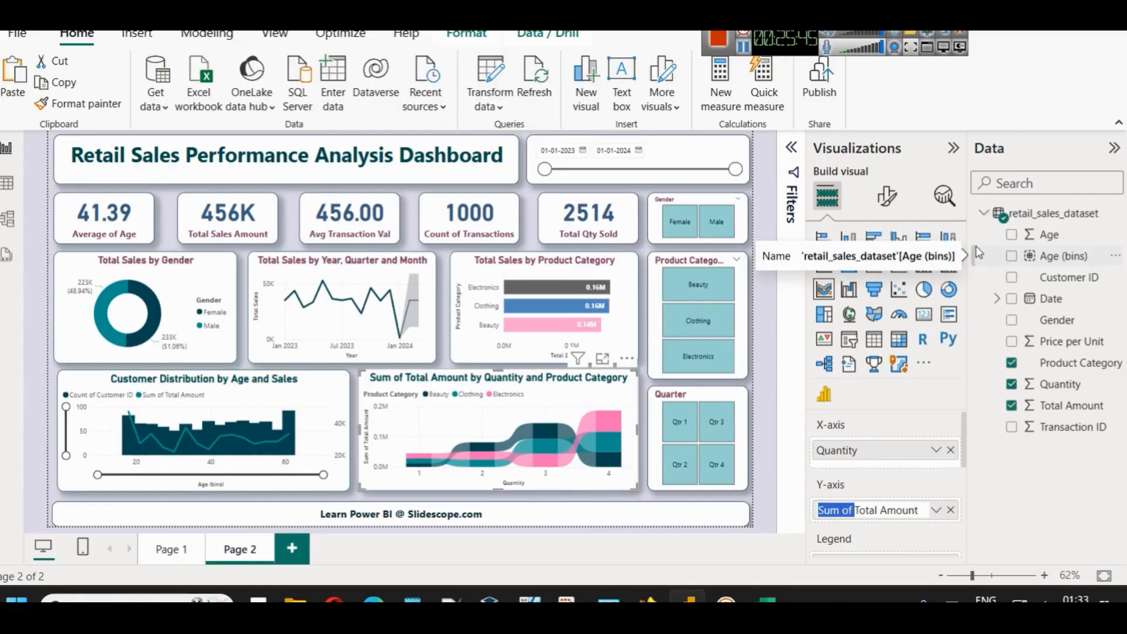
key(Delete)
key(Return)
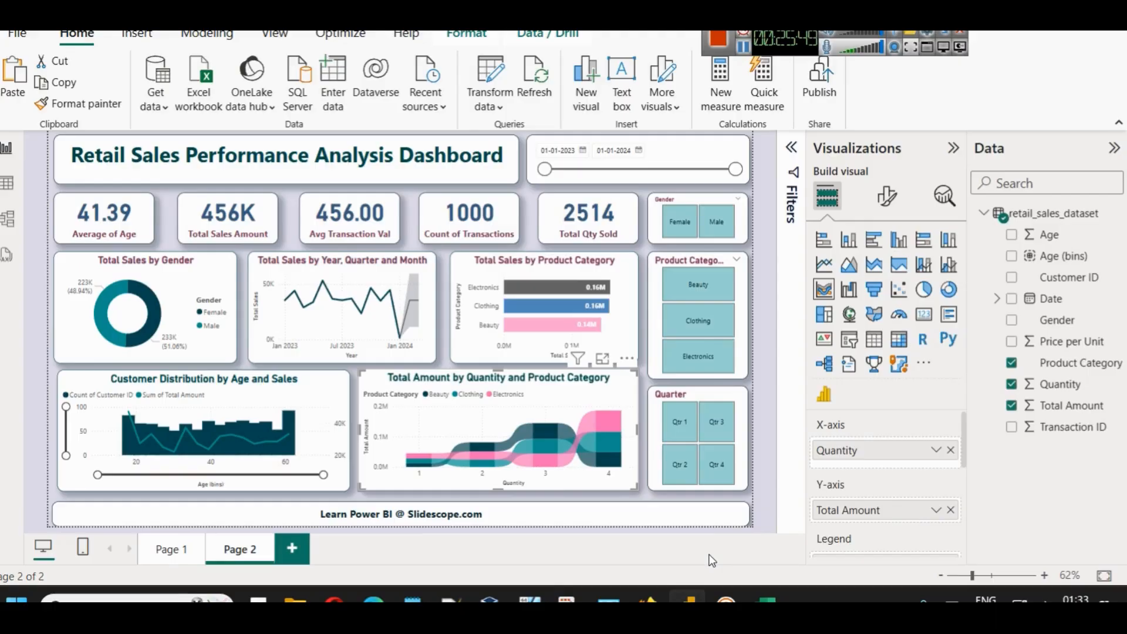
click(768, 364)
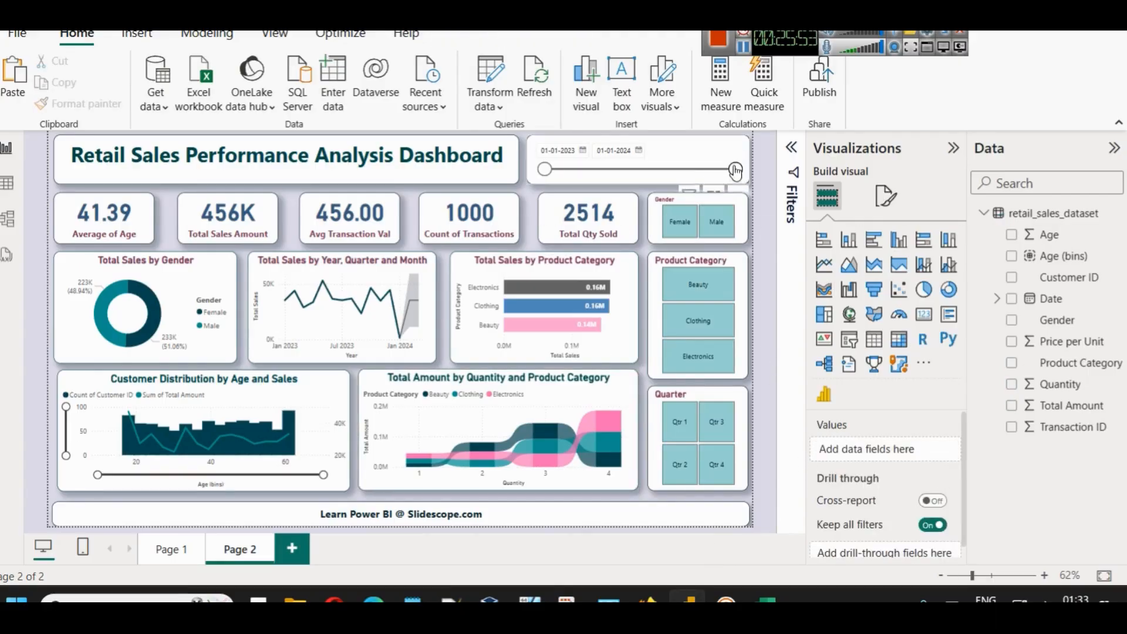
- Test the date slicer with an end date of 30-08-2023, undo its accidental move, and restore the end date to 01-01-2024
drag(735, 170, 617, 167)
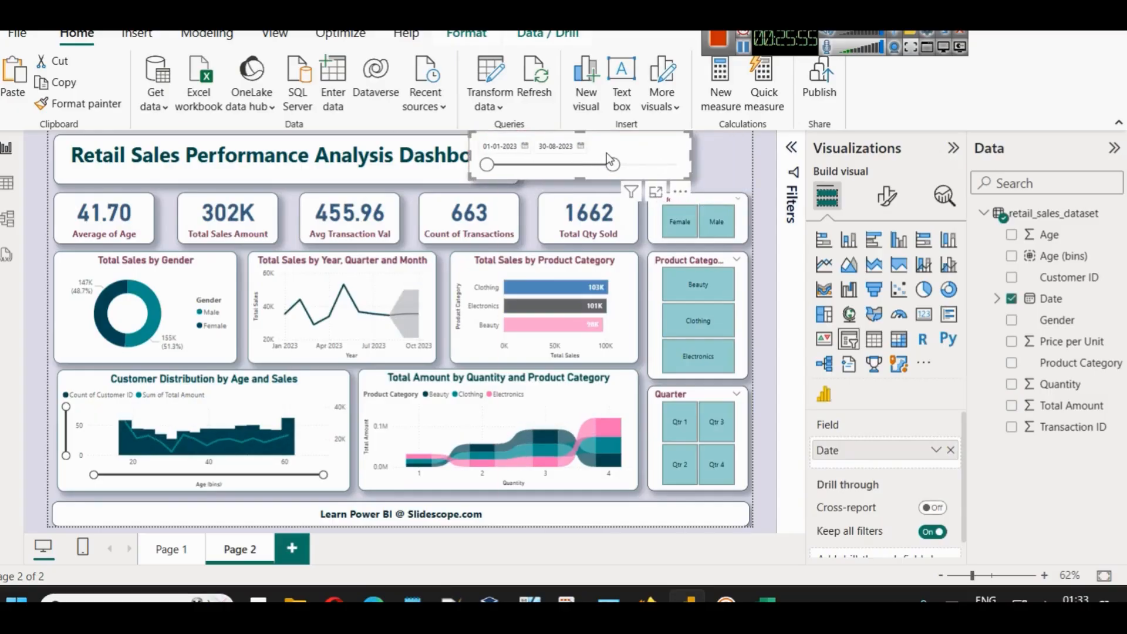
key(ctrl+z)
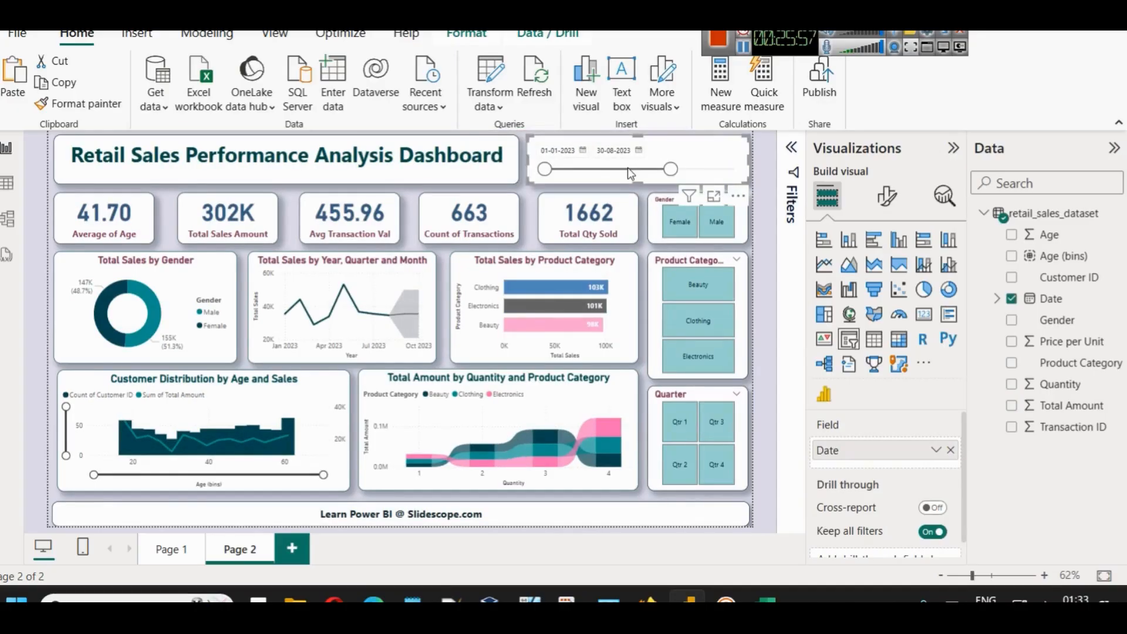
click(630, 169)
drag(629, 169, 749, 180)
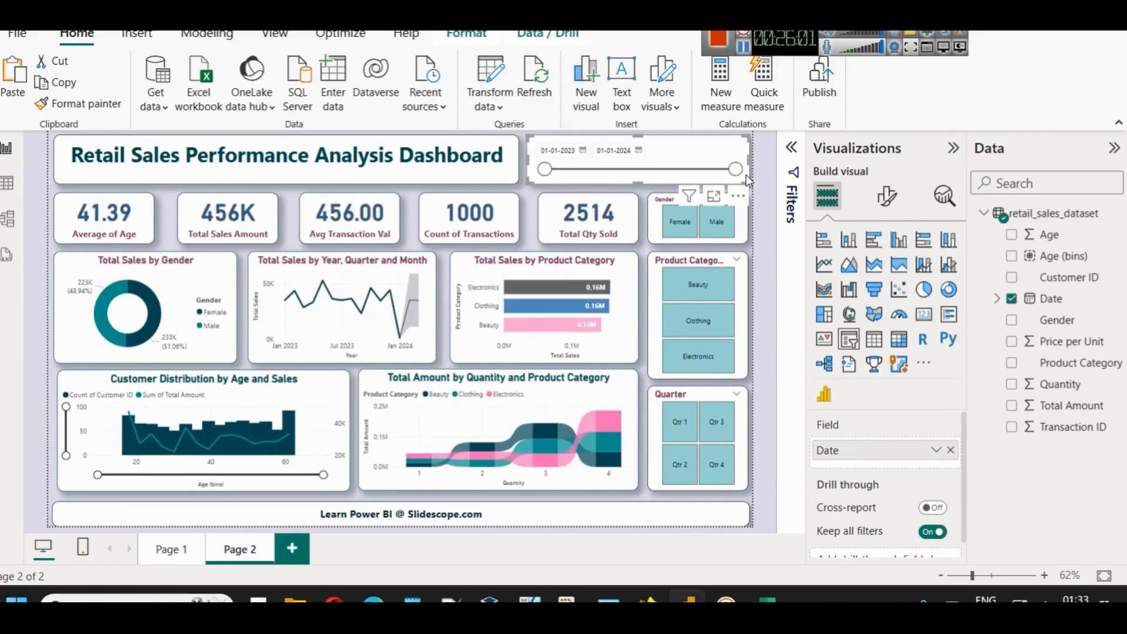